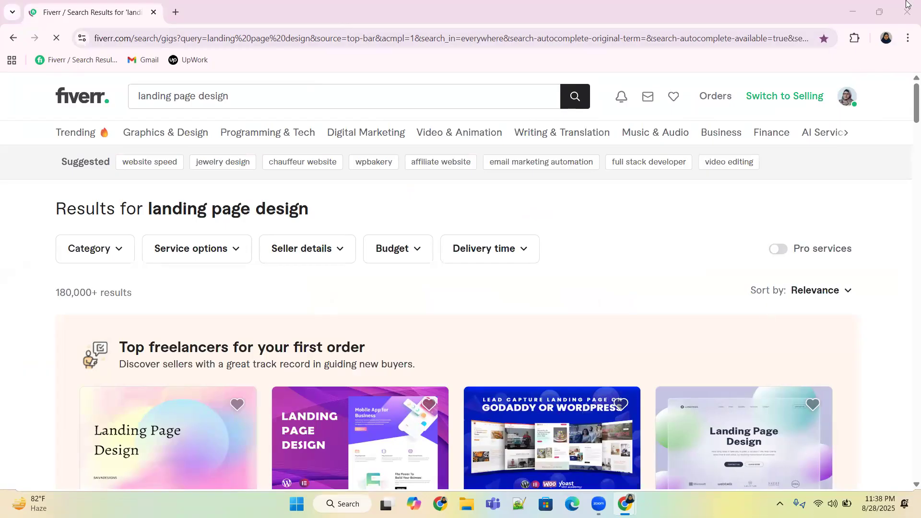
Open the Fiverr buyer profile page and a new Google tab ready to search.
{"action": "double_click", "coordinate": [844, 97]}
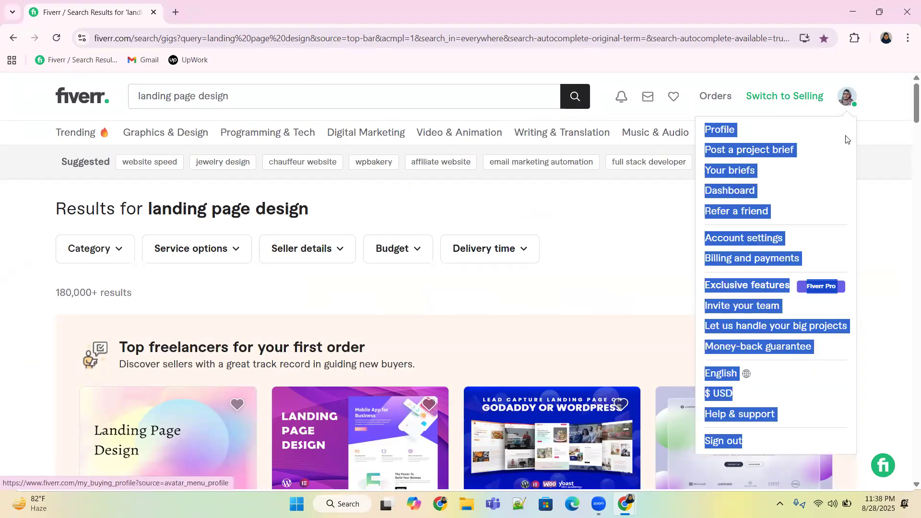
{"action": "left_click", "coordinate": [845, 97]}
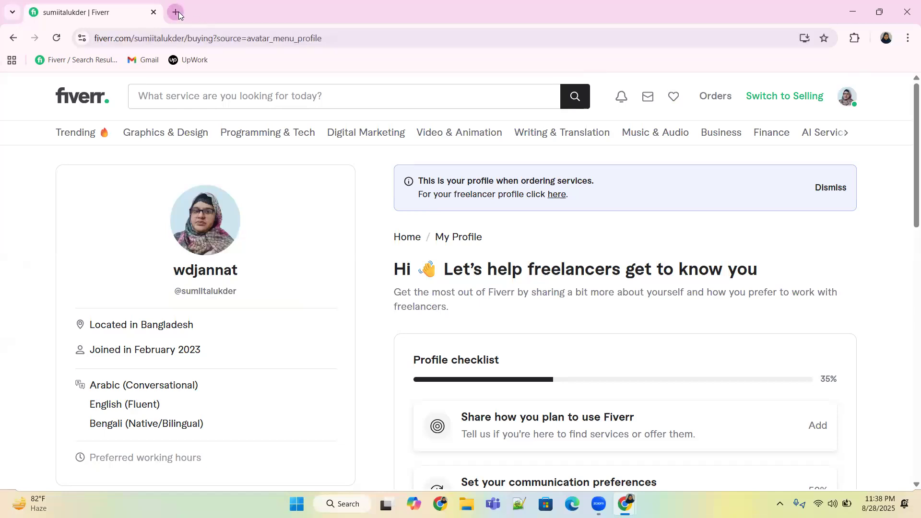
{"action": "key", "text": "ctrl+t"}
{"action": "left_click", "coordinate": [294, 242]}
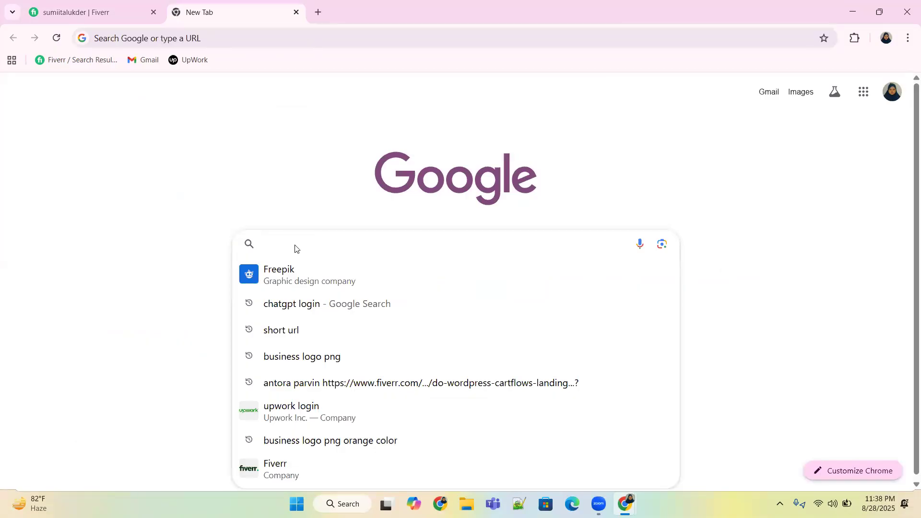
Search Google for 'kwork'.
{"action": "type", "text": "kk"}
{"action": "key", "text": "BackSpace"}
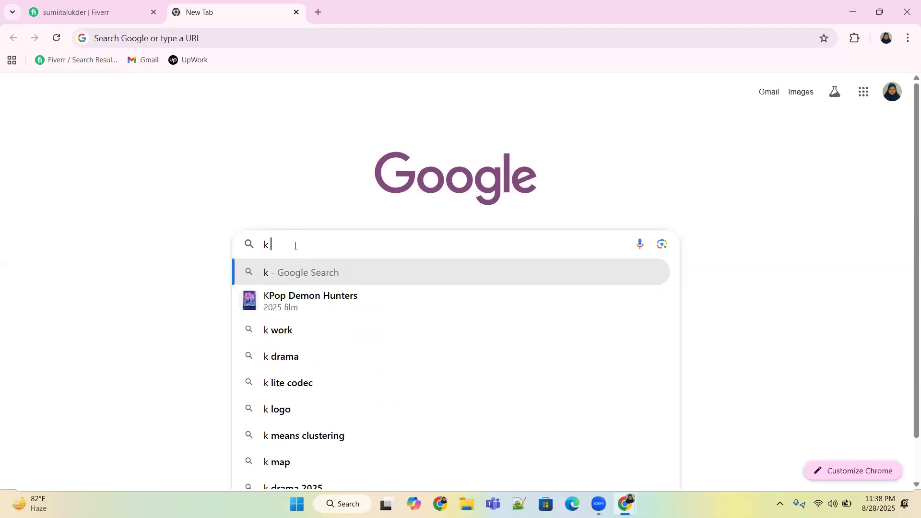
{"action": "type", "text": "work"}
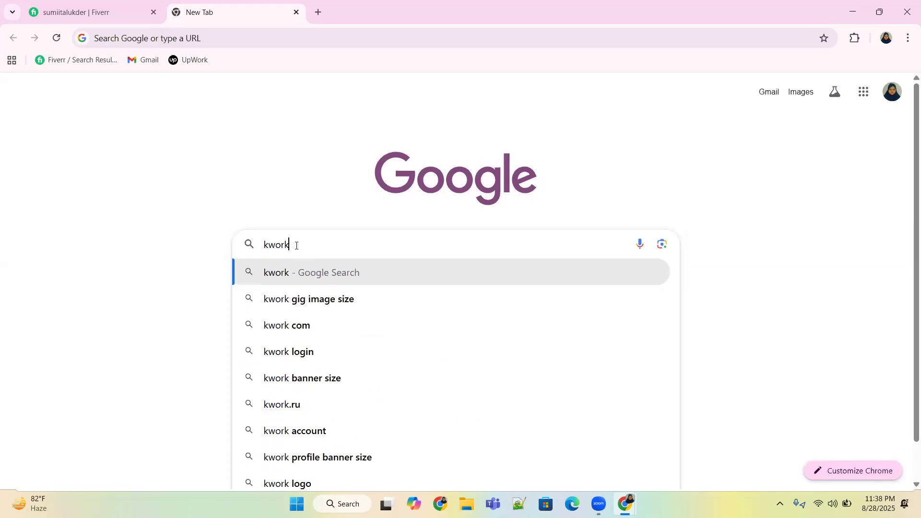
{"action": "key", "text": "Return"}
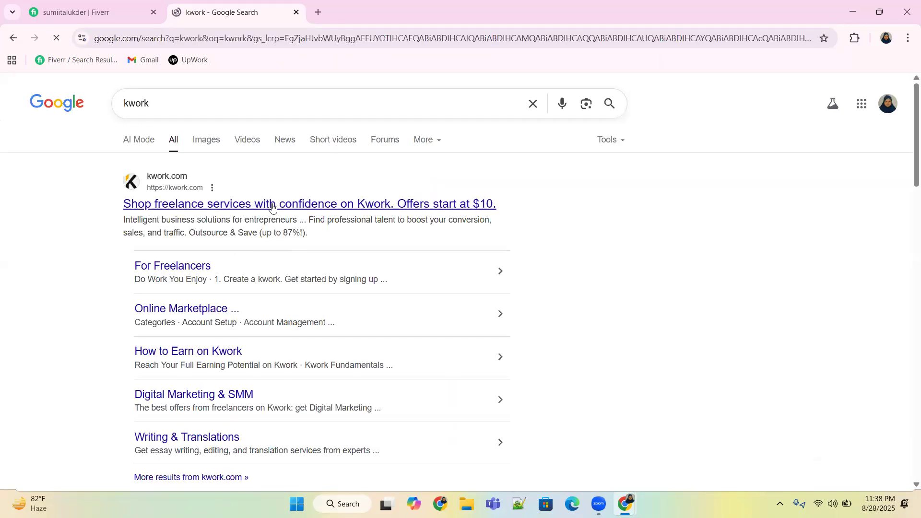
Open kwork.com from the search results and look over its homepage.
{"action": "left_click", "coordinate": [272, 206]}
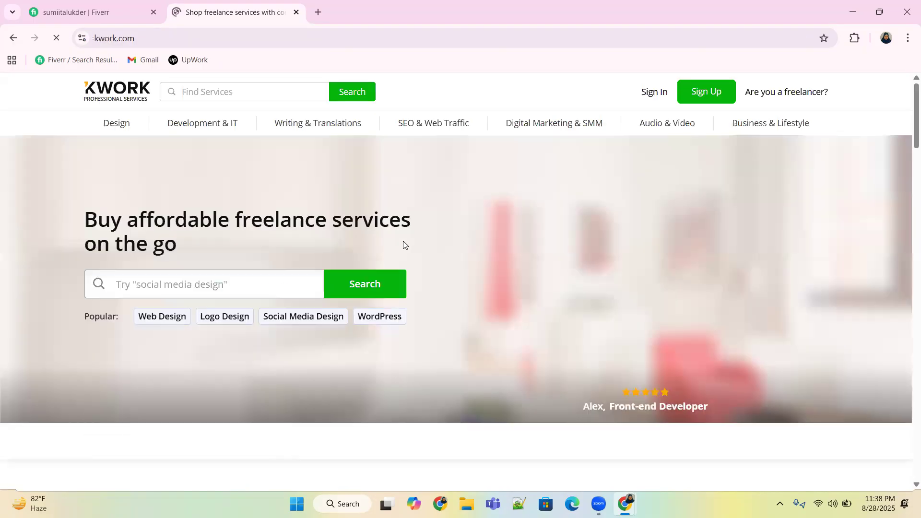
{"action": "scroll", "coordinate": [523, 219], "scroll_direction": "down", "scroll_amount": 1}
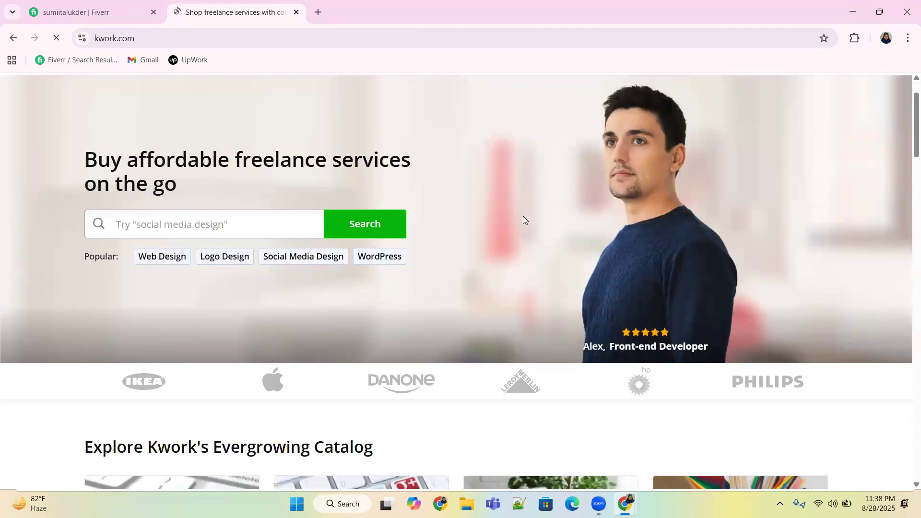
{"action": "scroll", "coordinate": [536, 226], "scroll_direction": "up", "scroll_amount": 1}
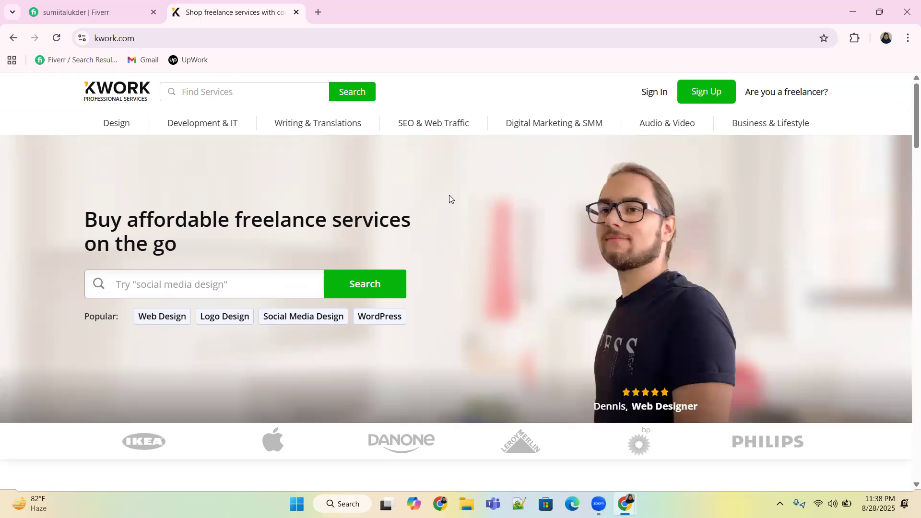
Register a Kwork seller account using the saved email, accepted terms, username and password.
{"action": "left_click", "coordinate": [704, 96]}
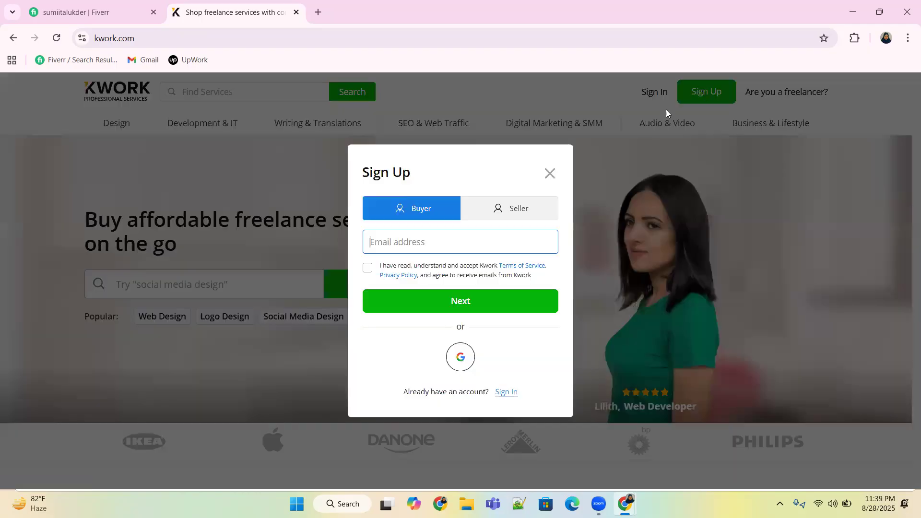
{"action": "left_click", "coordinate": [396, 240]}
{"action": "left_click", "coordinate": [450, 269]}
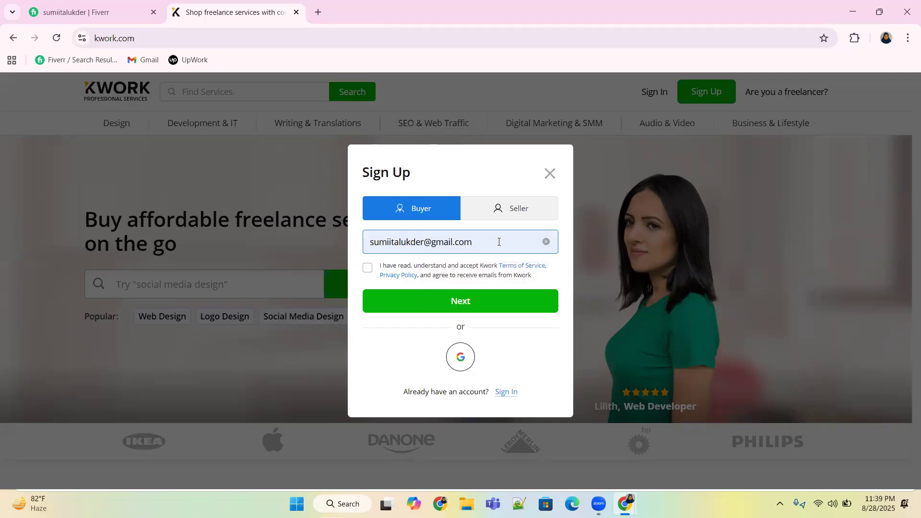
{"action": "left_click", "coordinate": [516, 215]}
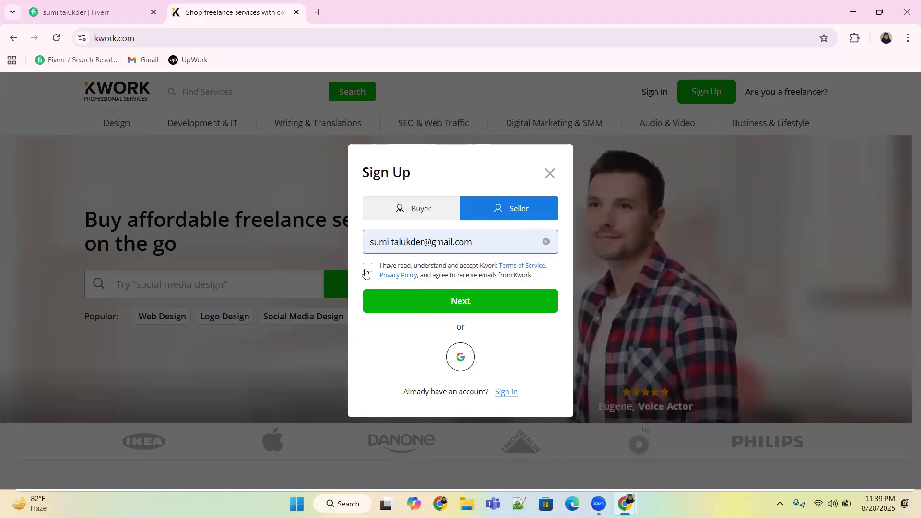
{"action": "left_click", "coordinate": [367, 269]}
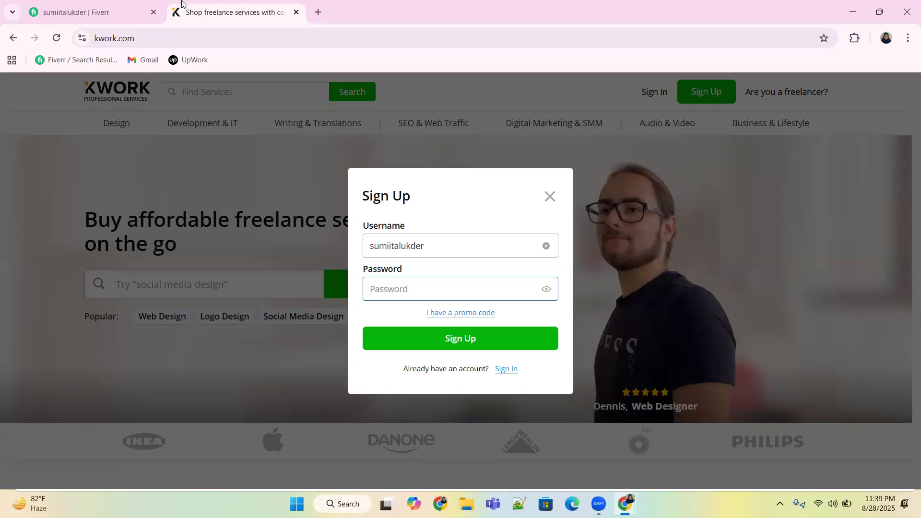
{"action": "type", "text": "••"}
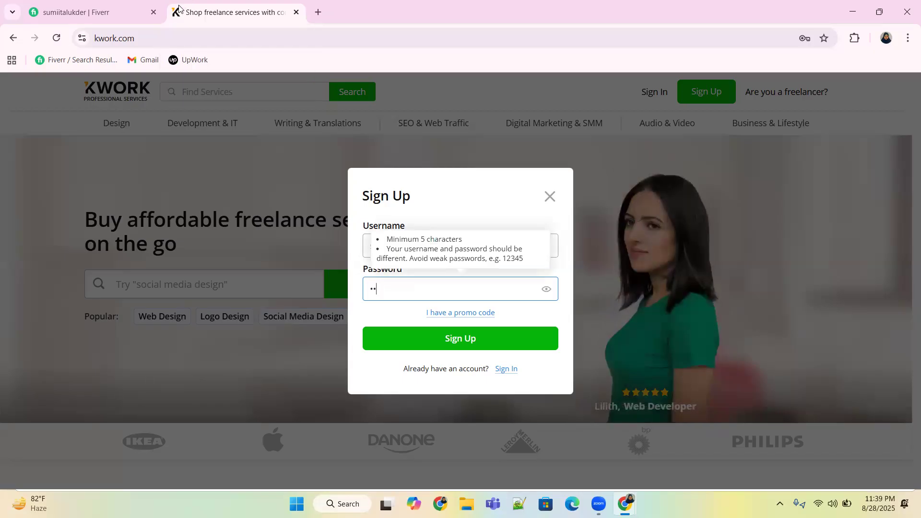
{"action": "type", "text": "••••••"}
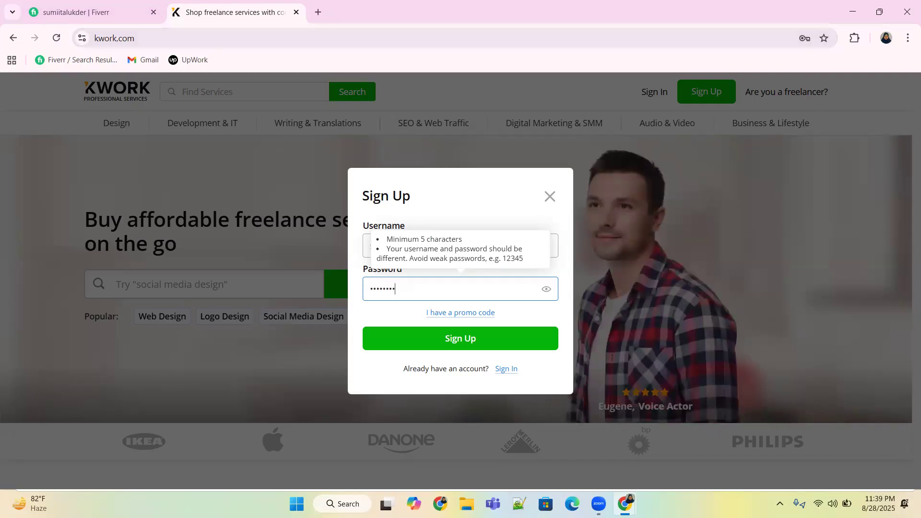
{"action": "left_click", "coordinate": [484, 340]}
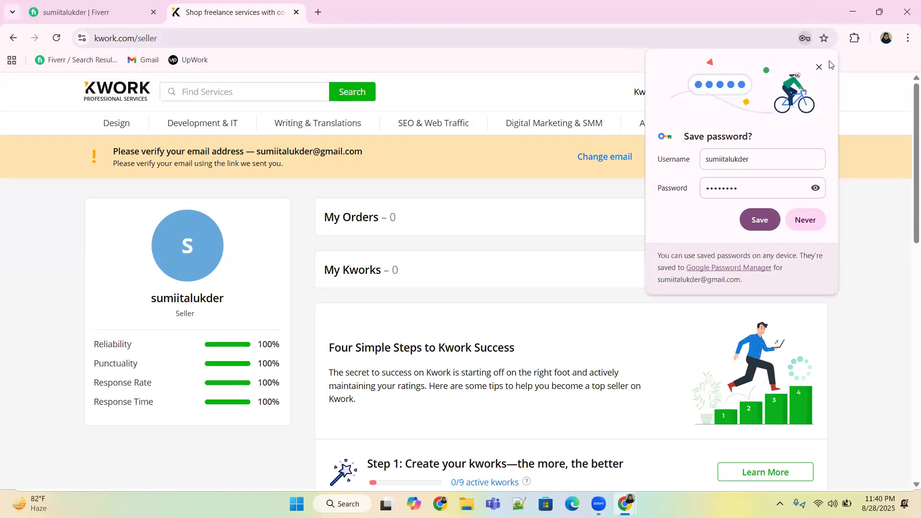
Dismiss Chrome's save-password prompt and open a new browser tab.
{"action": "left_click", "coordinate": [760, 220]}
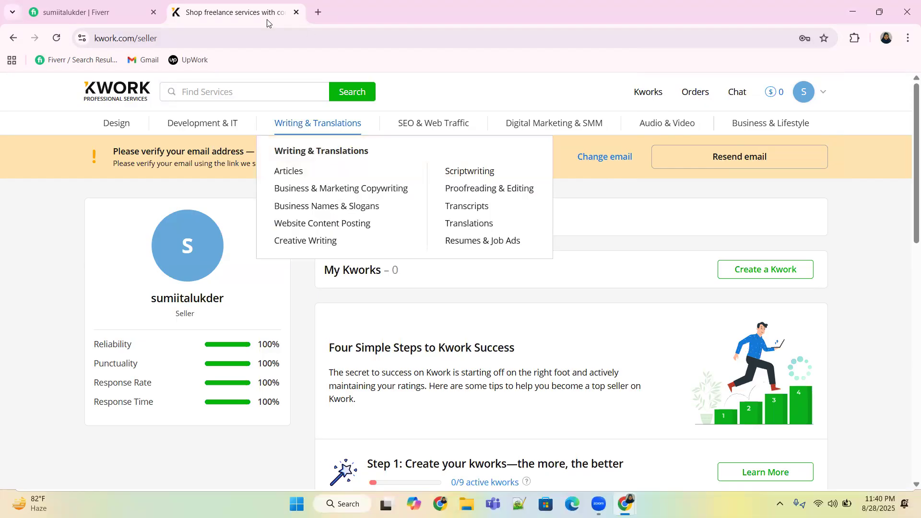
{"action": "left_click", "coordinate": [315, 11]}
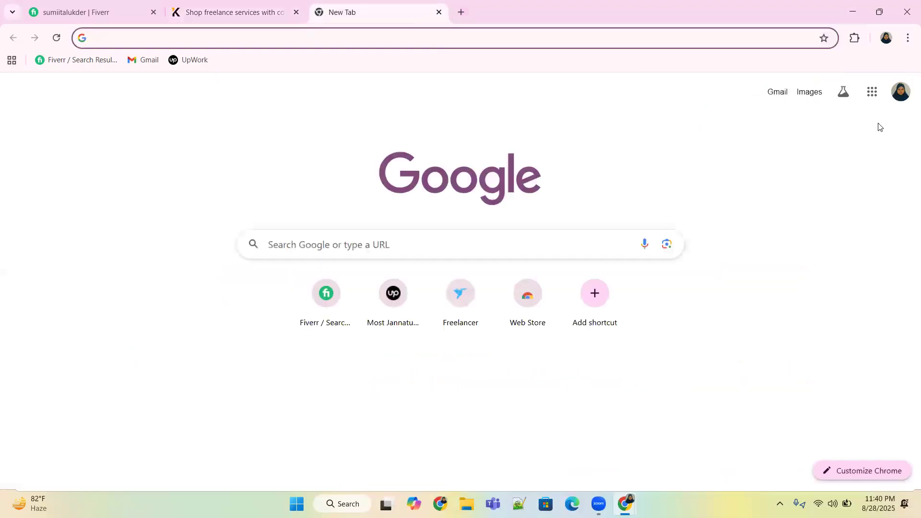
In Gmail, open Kwork's 'Verify your email address' message and follow its confirmation link.
{"action": "left_click", "coordinate": [873, 92]}
{"action": "left_click", "coordinate": [742, 267]}
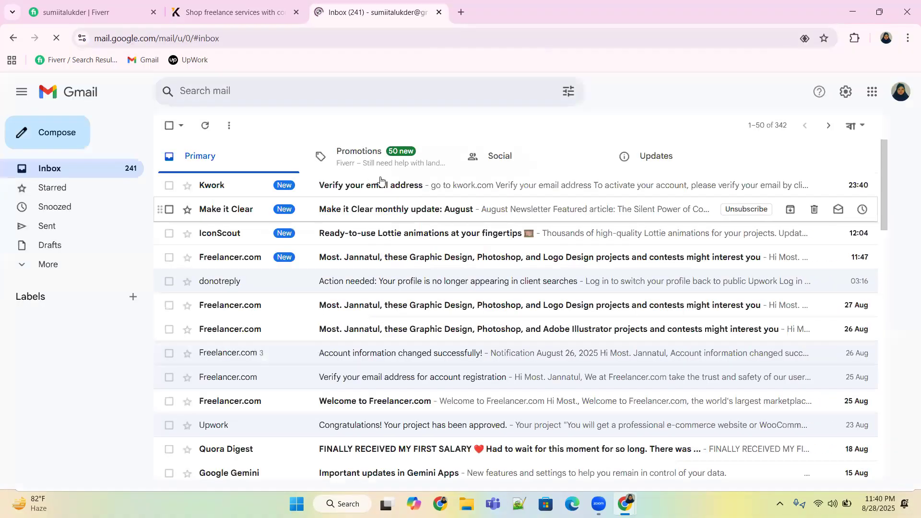
{"action": "left_click", "coordinate": [388, 187]}
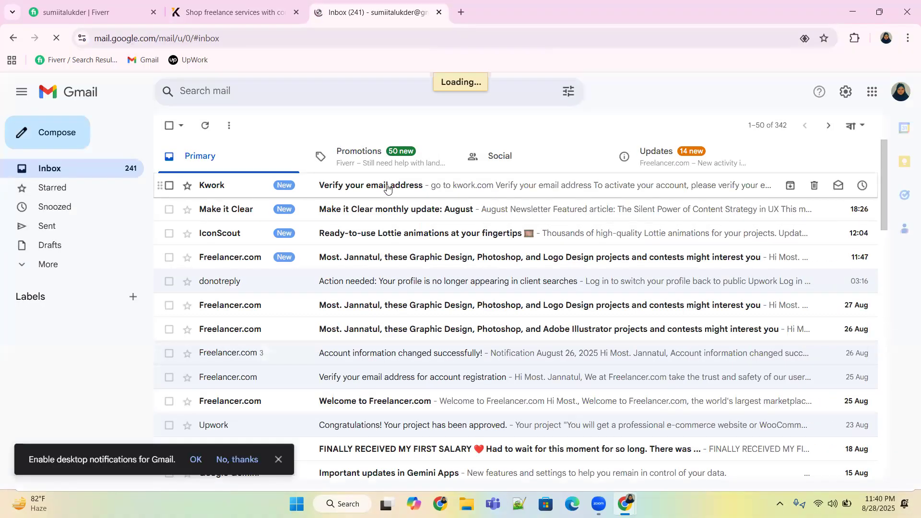
{"action": "scroll", "coordinate": [461, 341], "scroll_direction": "down", "scroll_amount": 3}
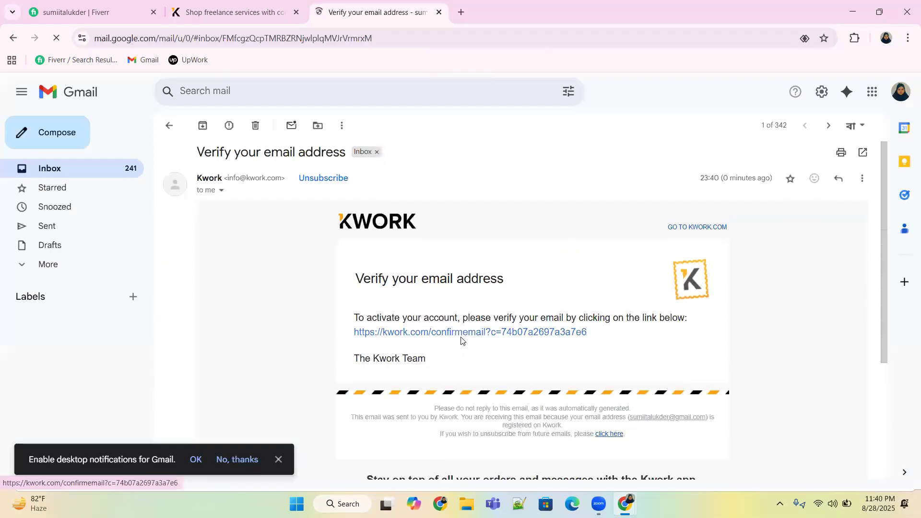
{"action": "scroll", "coordinate": [460, 340], "scroll_direction": "up", "scroll_amount": 3}
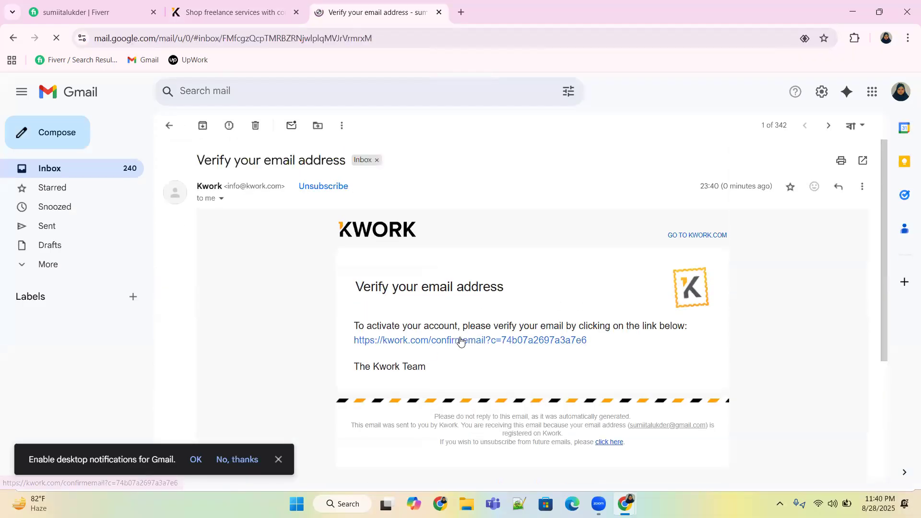
{"action": "left_click", "coordinate": [461, 340]}
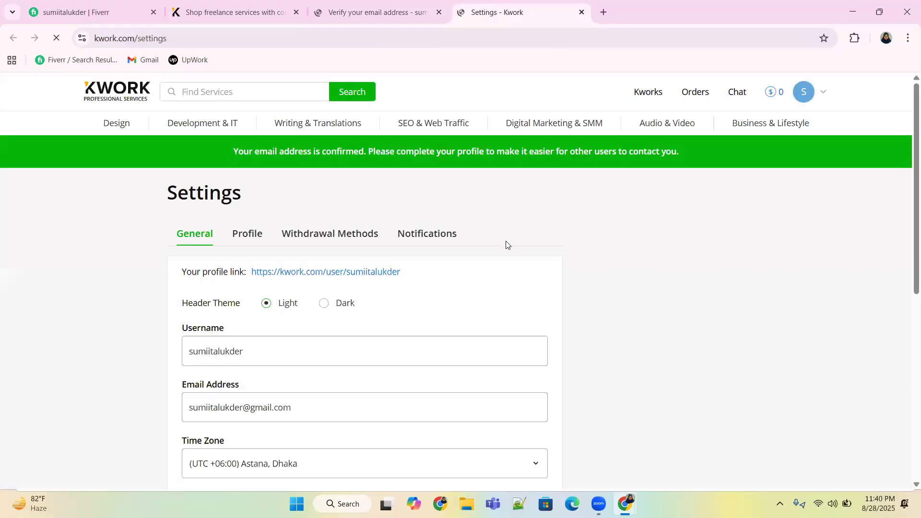
In the Profile settings, enter the seller's full name in Your Name.
{"action": "scroll", "coordinate": [511, 263], "scroll_direction": "down", "scroll_amount": 2}
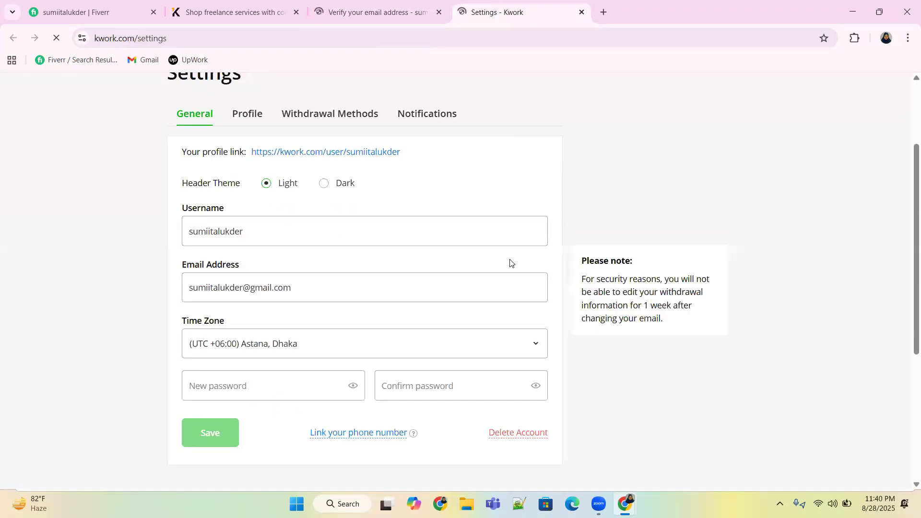
{"action": "scroll", "coordinate": [510, 263], "scroll_direction": "down", "scroll_amount": 1}
{"action": "scroll", "coordinate": [509, 264], "scroll_direction": "up", "scroll_amount": 2}
{"action": "scroll", "coordinate": [508, 265], "scroll_direction": "down", "scroll_amount": 1}
{"action": "left_click", "coordinate": [255, 120]}
{"action": "left_click", "coordinate": [255, 181]}
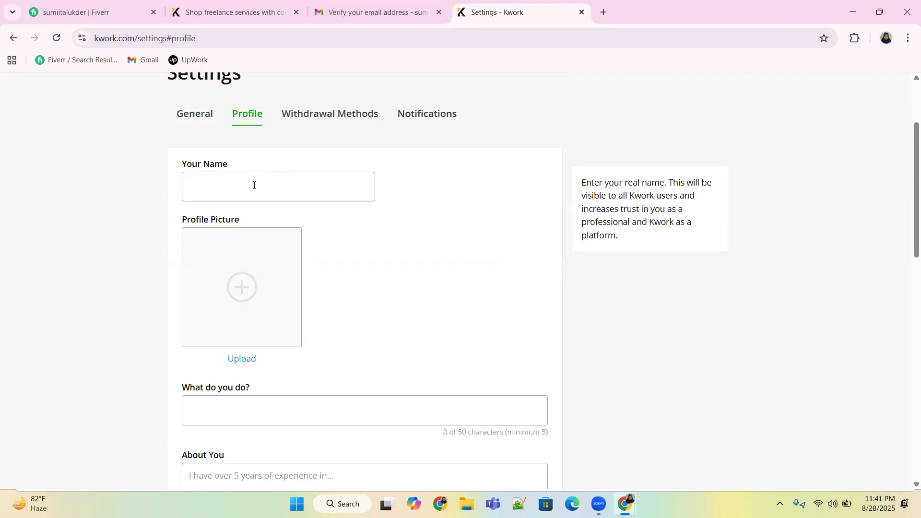
{"action": "left_click", "coordinate": [210, 187]}
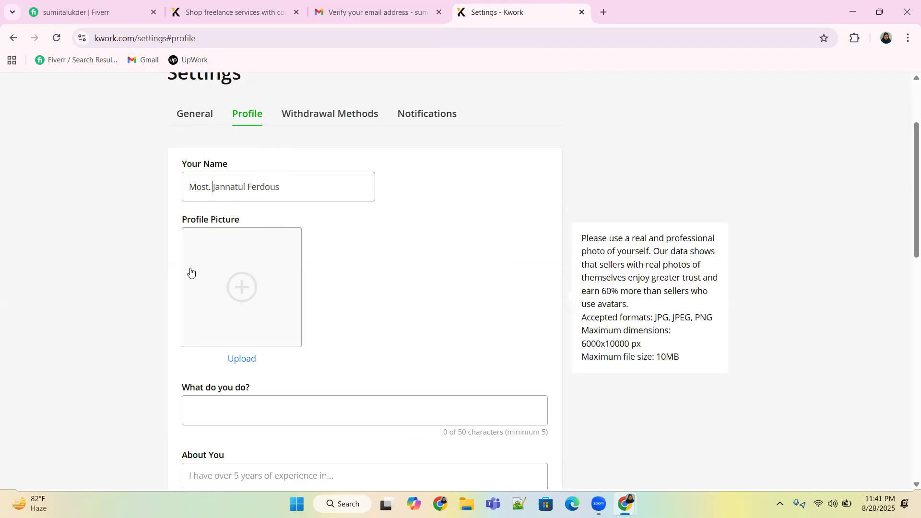
Upload Group 1.jpg from D:\Personal as the Kwork profile picture.
{"action": "left_click", "coordinate": [244, 291]}
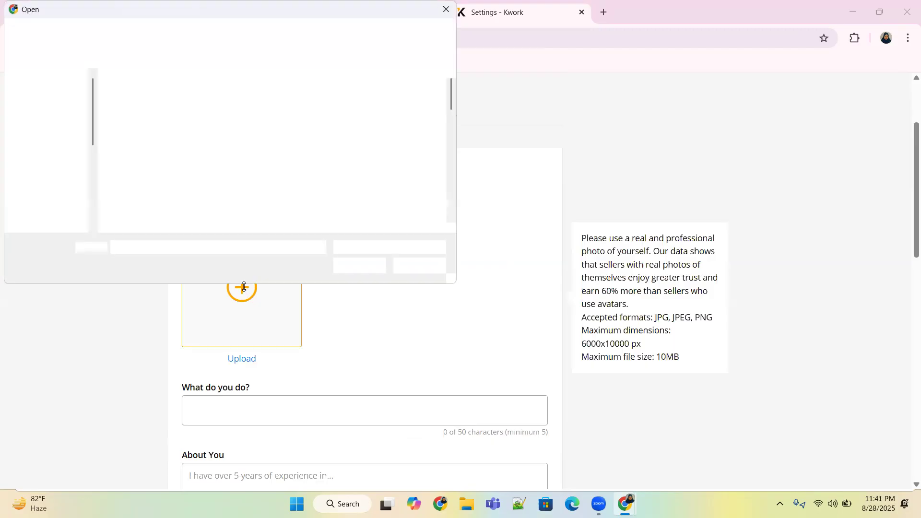
{"action": "left_click", "coordinate": [49, 124]}
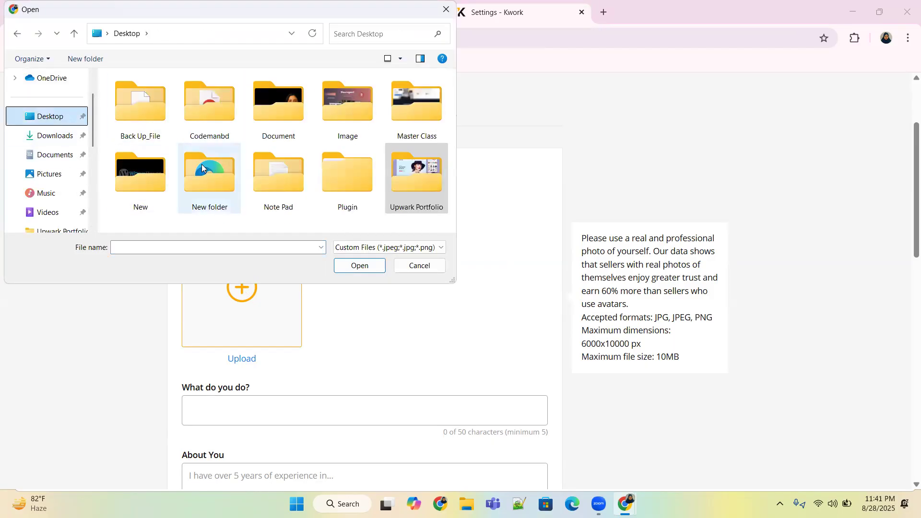
{"action": "scroll", "coordinate": [48, 168], "scroll_direction": "down", "scroll_amount": 3}
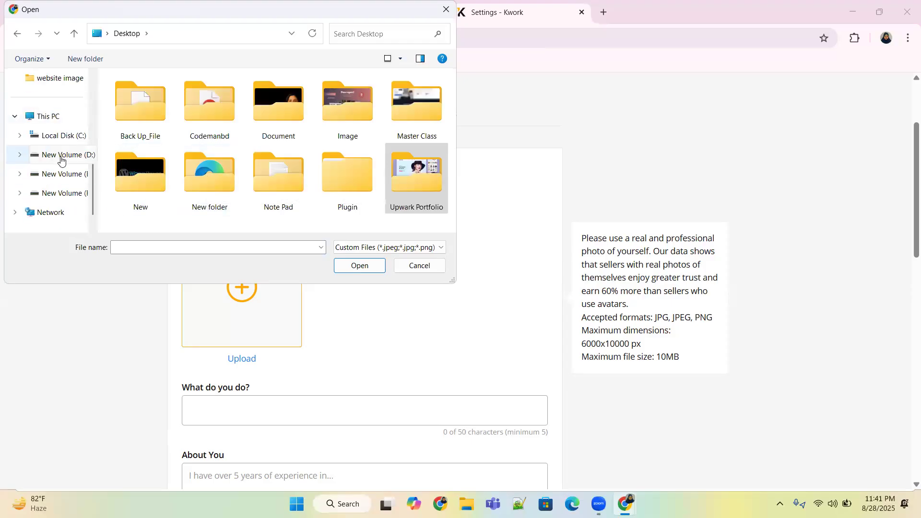
{"action": "left_click", "coordinate": [61, 160]}
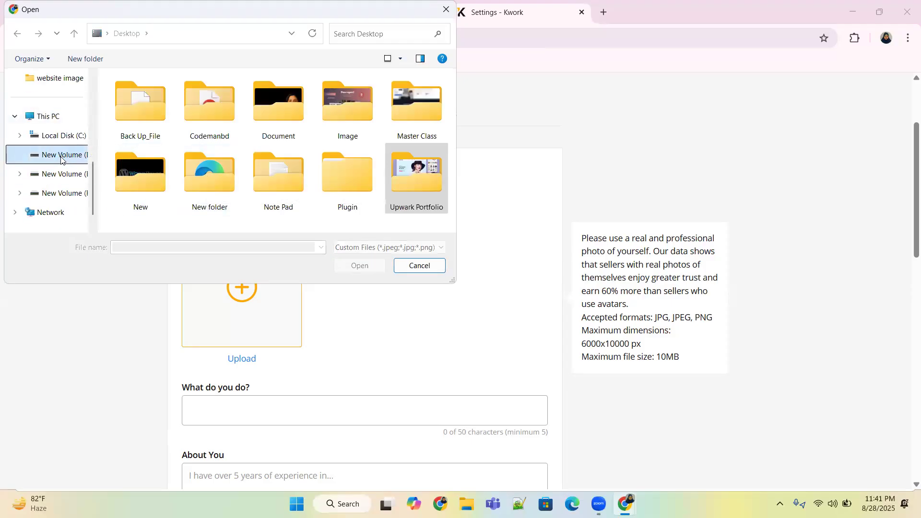
{"action": "left_click", "coordinate": [122, 151]}
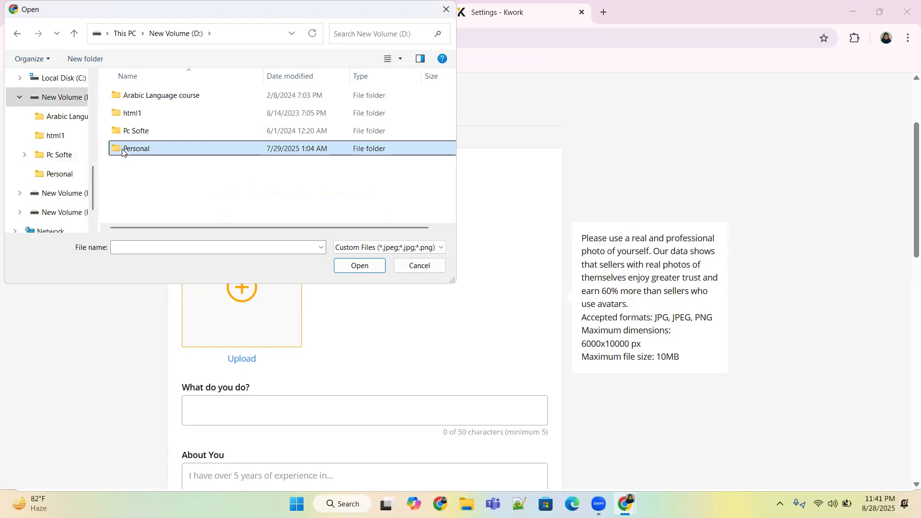
{"action": "double_click", "coordinate": [123, 152]}
{"action": "left_click", "coordinate": [135, 129]}
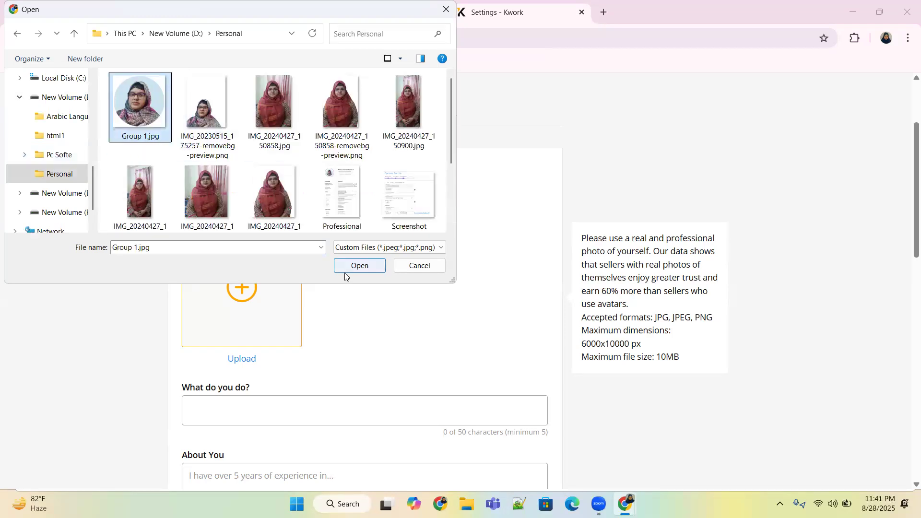
{"action": "left_click", "coordinate": [359, 265]}
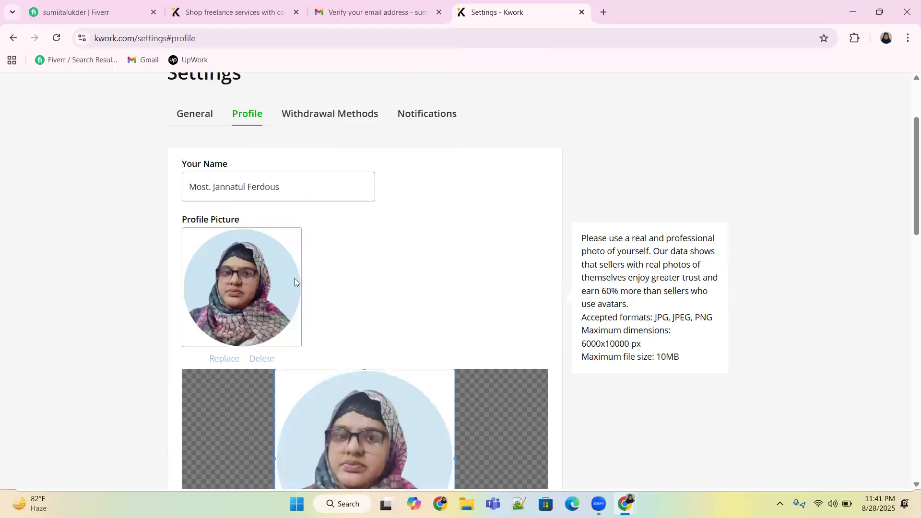
Check the photo's circular crop and place the cursor in 'What do you do?'.
{"action": "scroll", "coordinate": [417, 290], "scroll_direction": "down", "scroll_amount": 2}
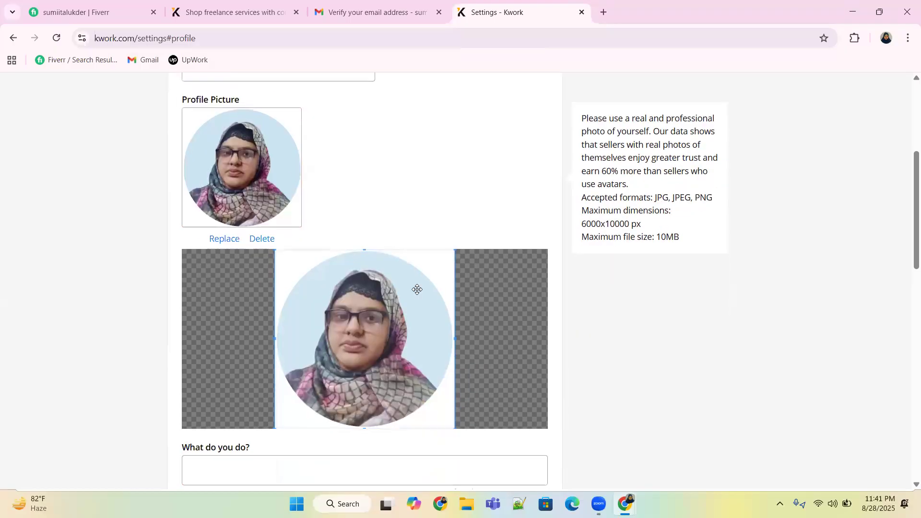
{"action": "scroll", "coordinate": [417, 289], "scroll_direction": "down", "scroll_amount": 1}
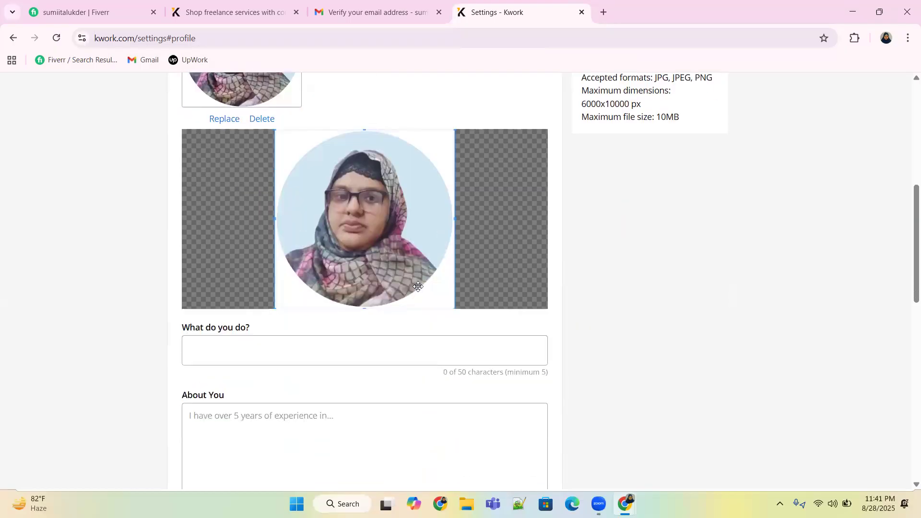
{"action": "scroll", "coordinate": [418, 286], "scroll_direction": "up", "scroll_amount": 2}
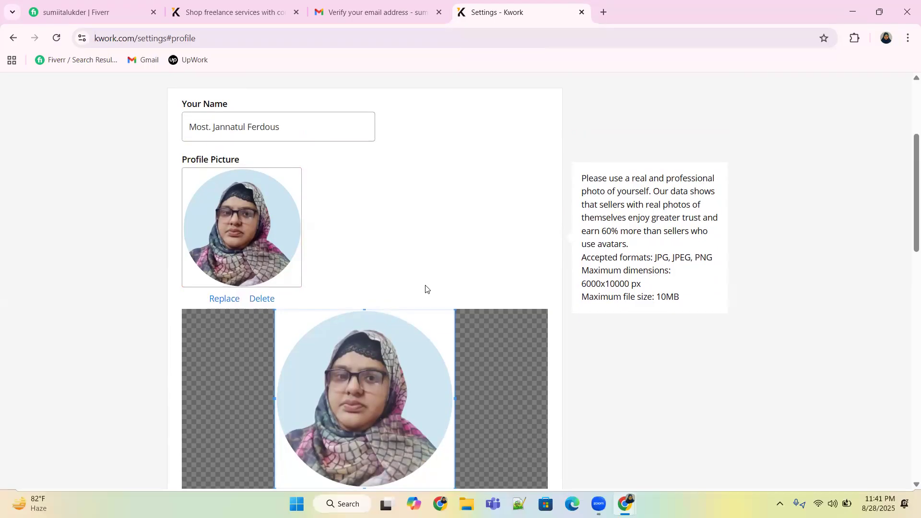
{"action": "scroll", "coordinate": [425, 289], "scroll_direction": "down", "scroll_amount": 6}
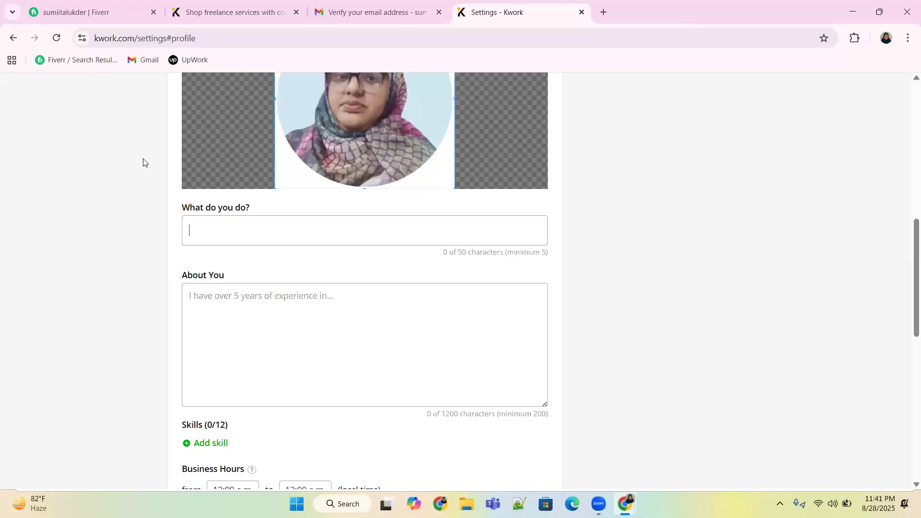
{"action": "left_click", "coordinate": [253, 243]}
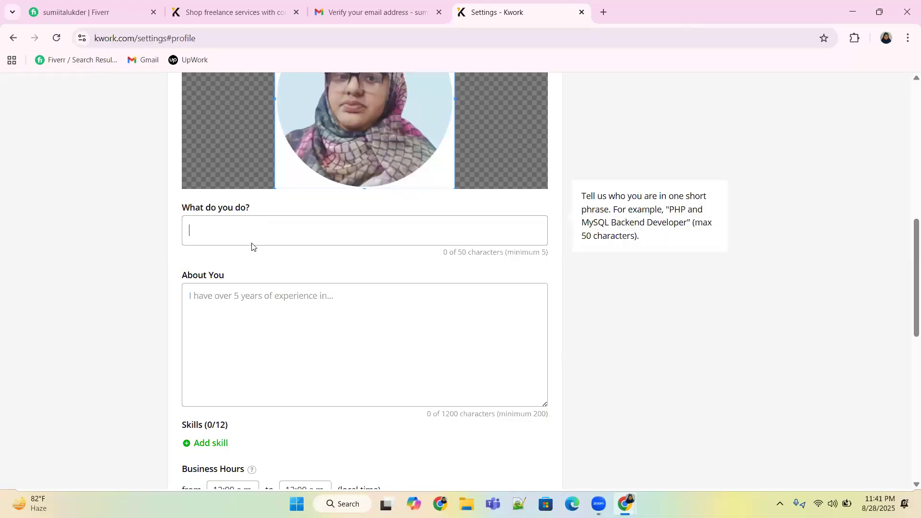
Review the four active WordPress gigs on Fiverr's Gigs page, then return to Kwork.
{"action": "left_click", "coordinate": [96, 13]}
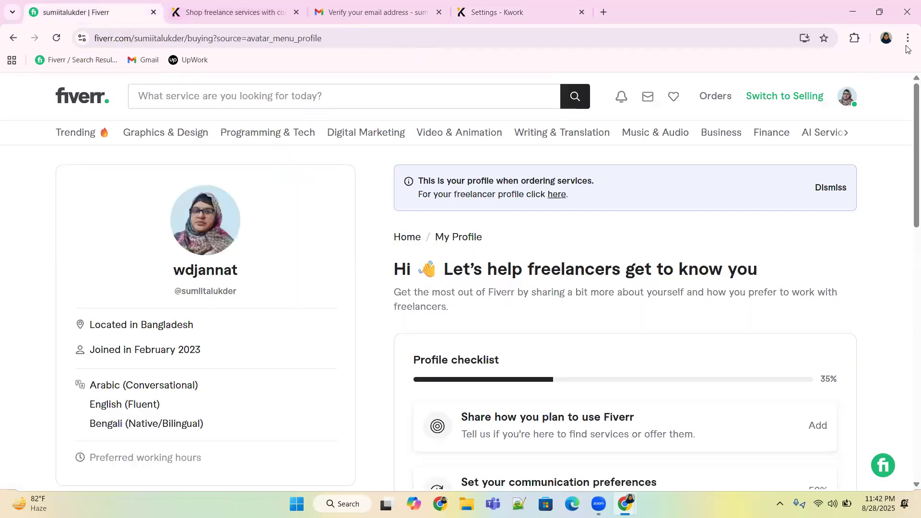
{"action": "left_click", "coordinate": [847, 98]}
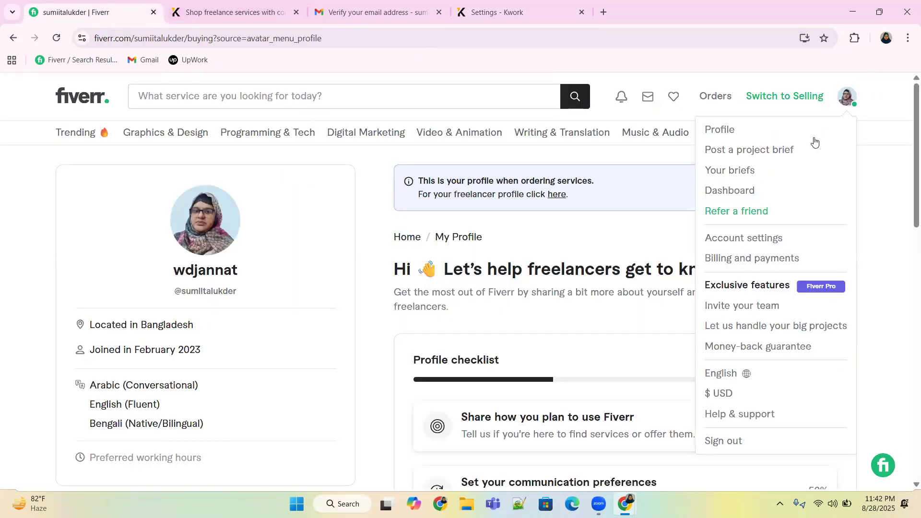
{"action": "left_click", "coordinate": [731, 193]}
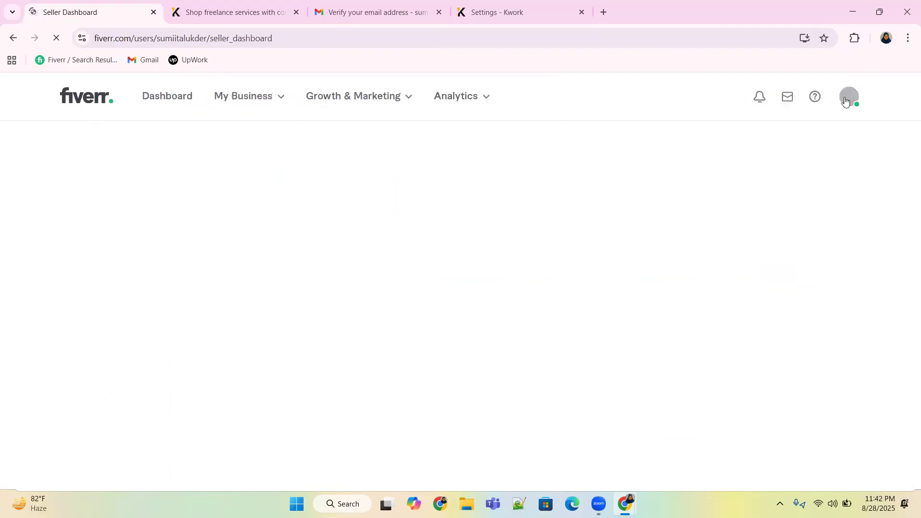
{"action": "left_click", "coordinate": [238, 96]}
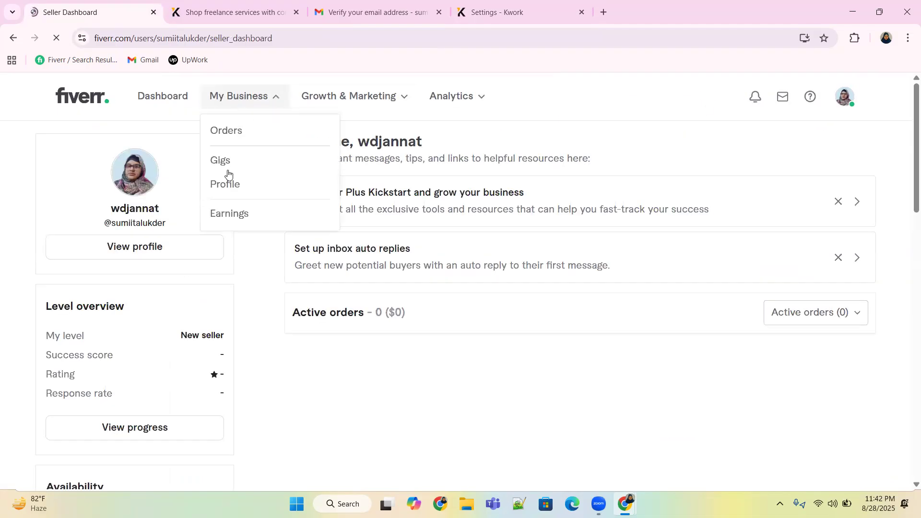
{"action": "left_click", "coordinate": [223, 158]}
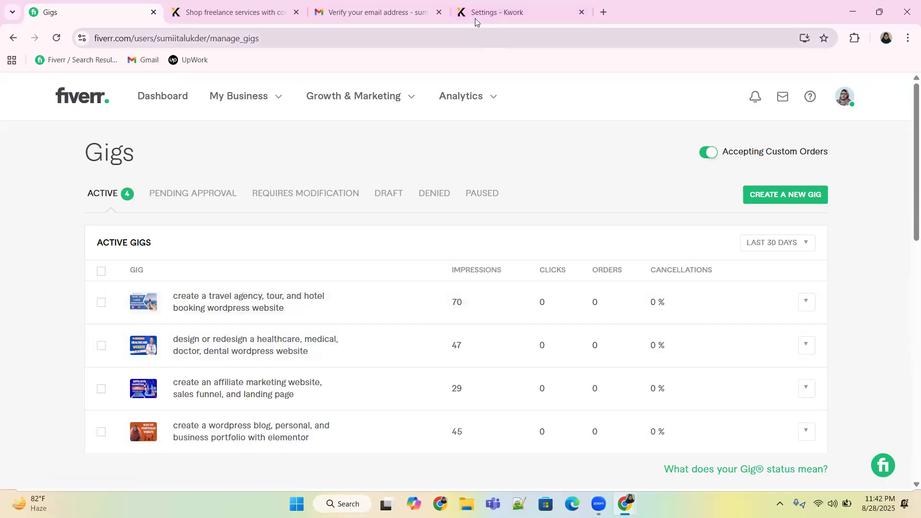
{"action": "left_click", "coordinate": [511, 9]}
Fill 'What do you do?' with 'WordPress & Elementor Expert' and move to About You.
{"action": "type", "text": "WordPRe"}
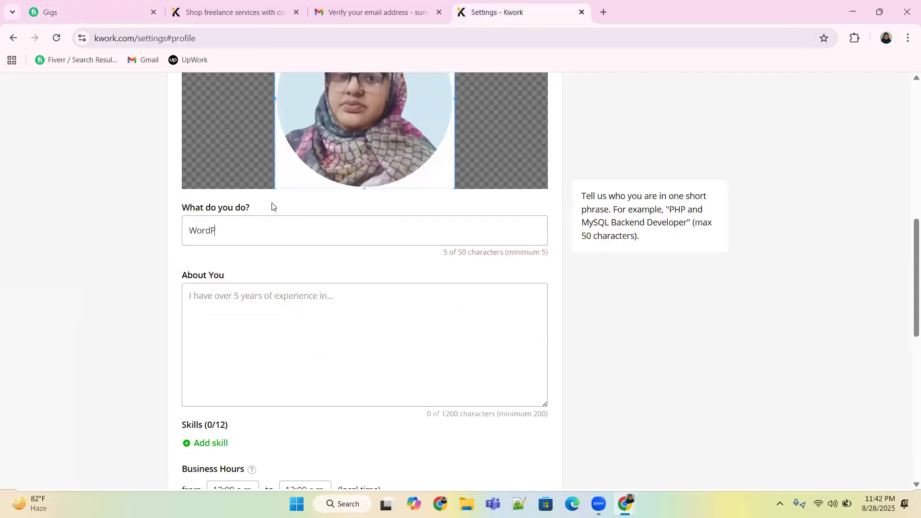
{"action": "key", "text": "BackSpace"}
{"action": "key", "text": "BackSpace"}
{"action": "type", "text": "ress &b Elementor Expert"}
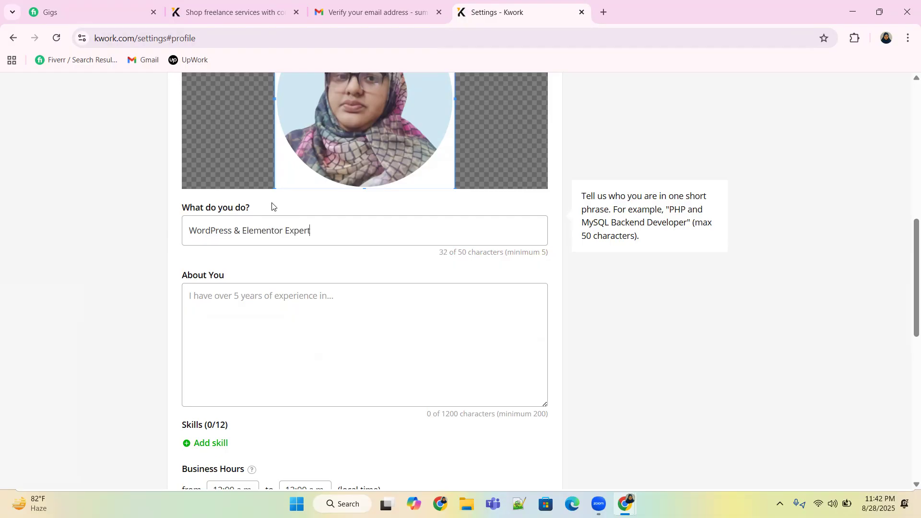
{"action": "left_click", "coordinate": [166, 272]}
{"action": "left_click", "coordinate": [236, 322]}
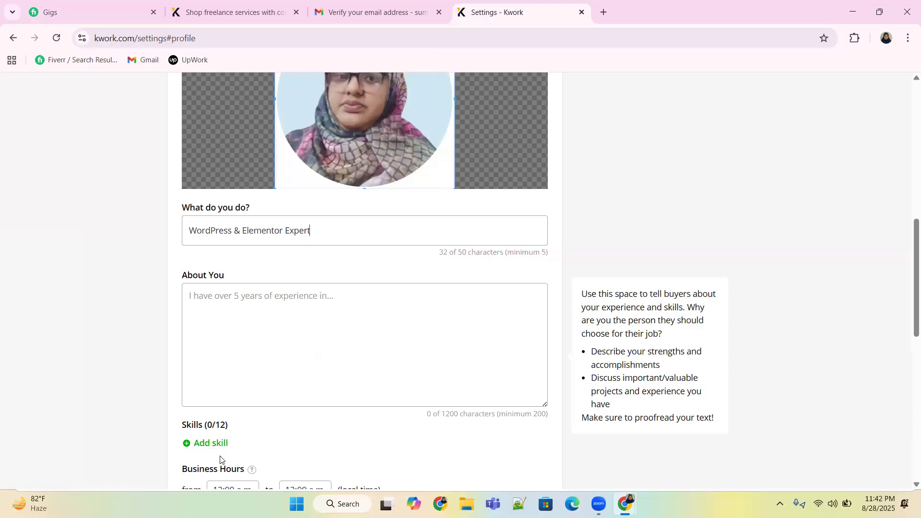
{"action": "scroll", "coordinate": [220, 460], "scroll_direction": "down", "scroll_amount": 1}
{"action": "scroll", "coordinate": [547, 203], "scroll_direction": "up", "scroll_amount": 2}
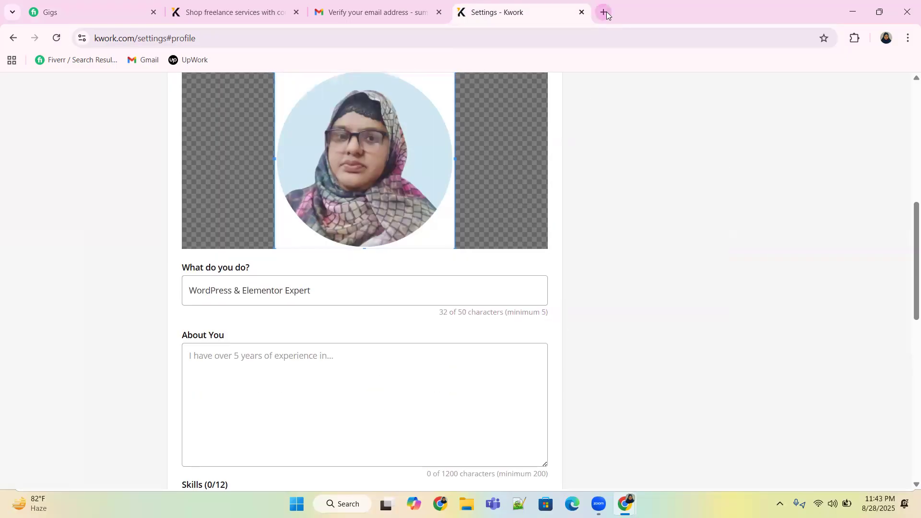
Open the Upwork profile in a new tab, then select the whole About paragraph on the Fiverr profile.
{"action": "left_click", "coordinate": [607, 15]}
{"action": "left_click", "coordinate": [175, 62]}
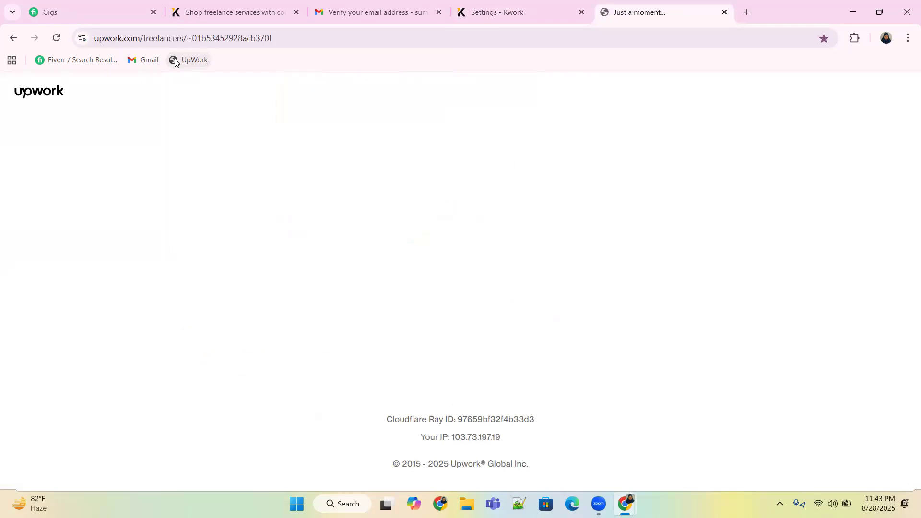
{"action": "left_click", "coordinate": [72, 10]}
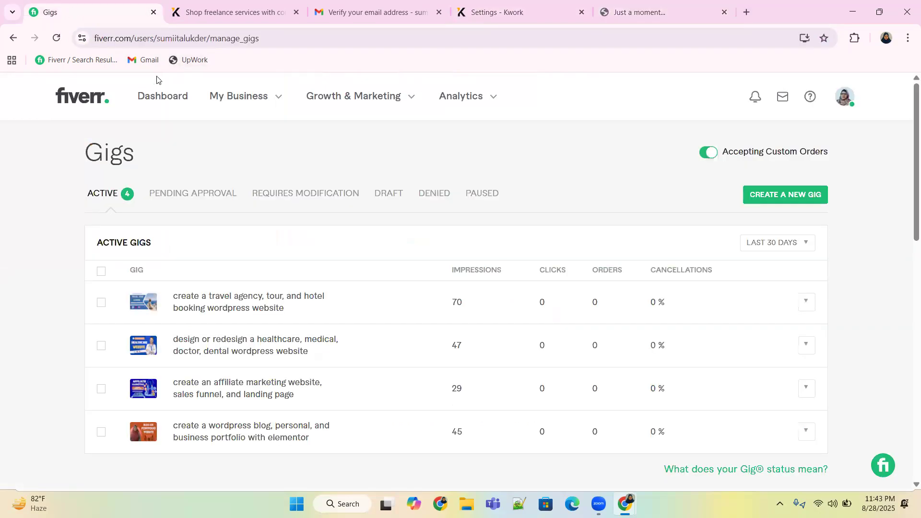
{"action": "left_click", "coordinate": [12, 38]}
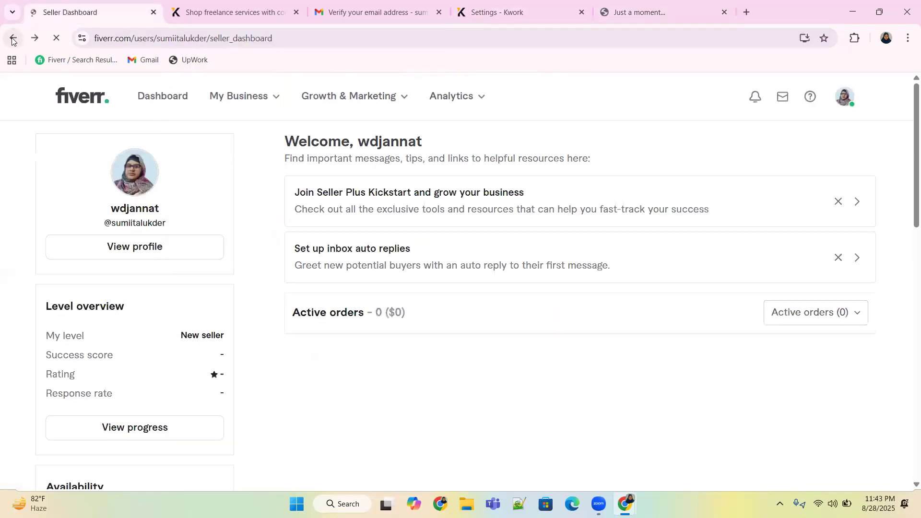
{"action": "scroll", "coordinate": [134, 286], "scroll_direction": "down", "scroll_amount": 1}
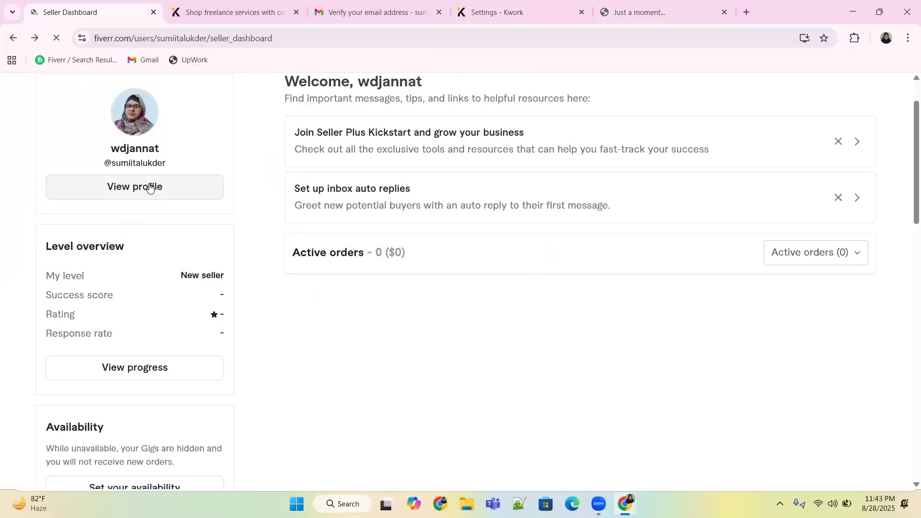
{"action": "left_click", "coordinate": [149, 188]}
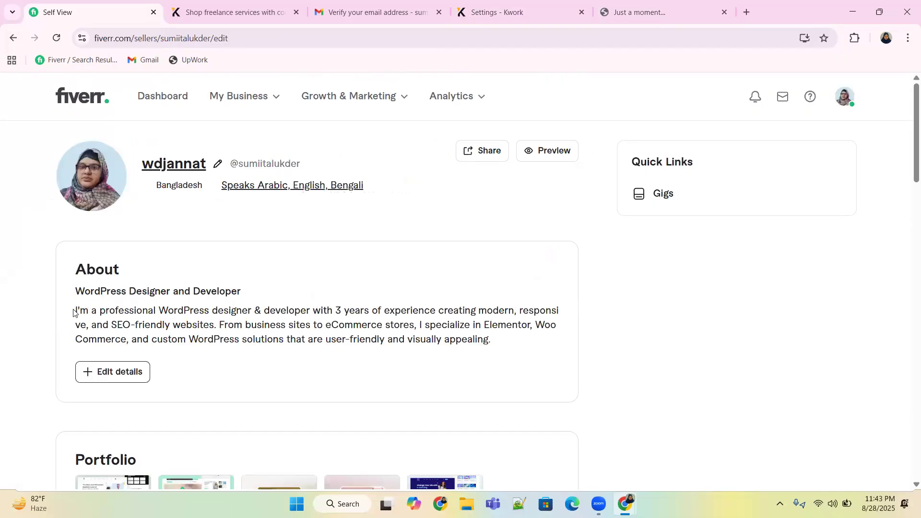
{"action": "left_click_drag", "start_coordinate": [77, 309], "coordinate": [554, 382]}
{"action": "key", "text": "ctrl+c"}
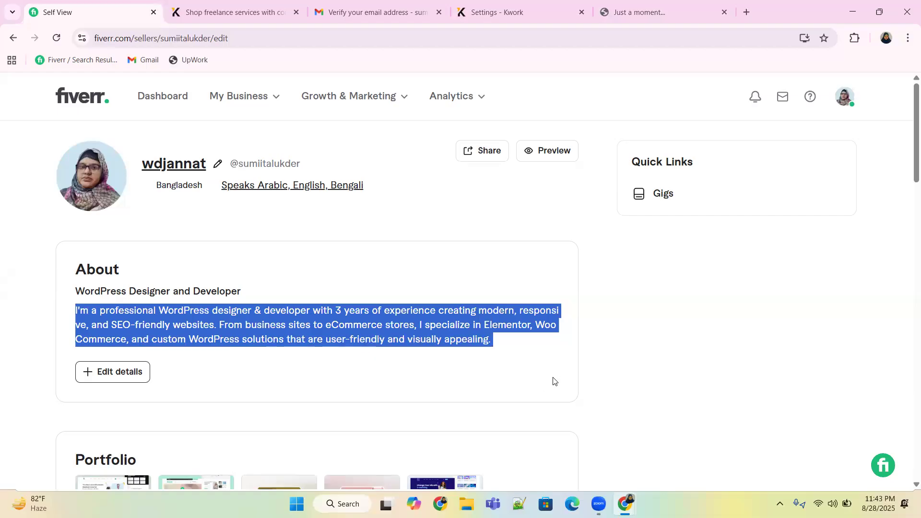
{"action": "left_click", "coordinate": [534, 13]}
Paste the 291-character WordPress designer bio into About You and begin entering the WordPress skill.
{"action": "left_click", "coordinate": [198, 353]}
{"action": "key", "text": "ctrl+v"}
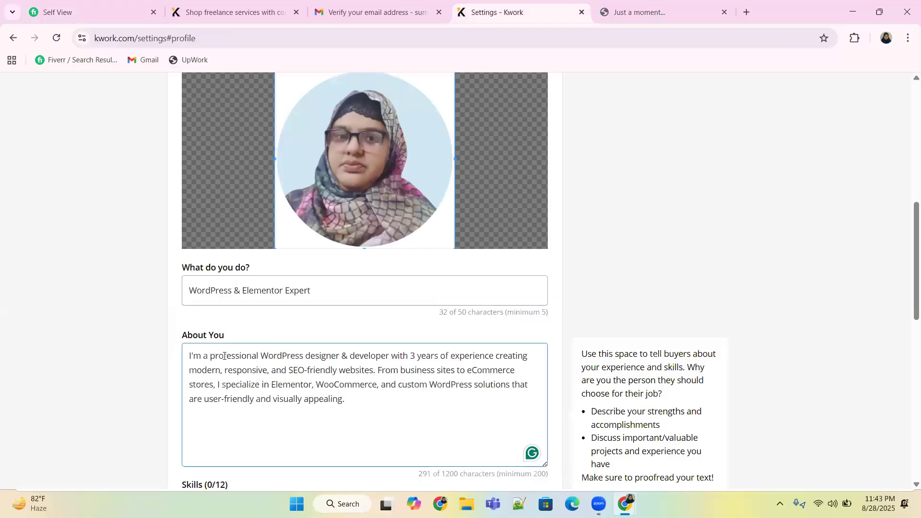
{"action": "scroll", "coordinate": [370, 344], "scroll_direction": "down", "scroll_amount": 2}
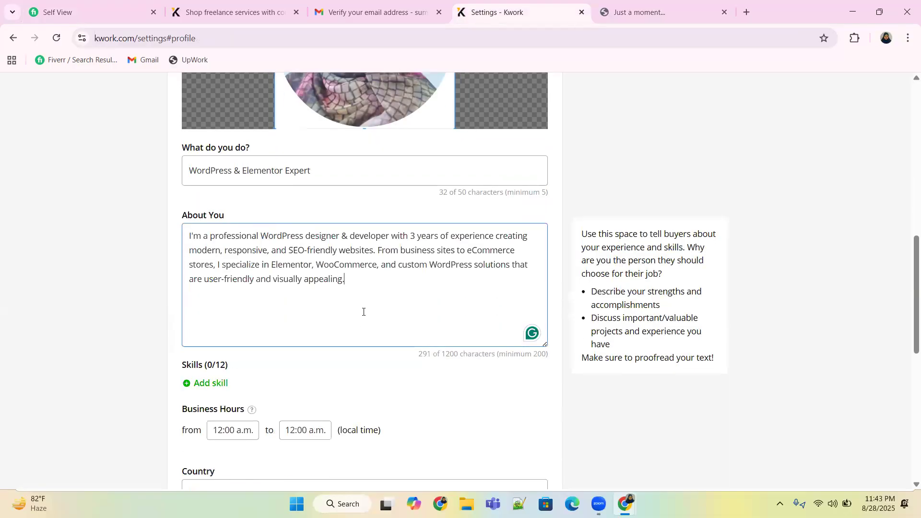
{"action": "scroll", "coordinate": [363, 311], "scroll_direction": "down", "scroll_amount": 5}
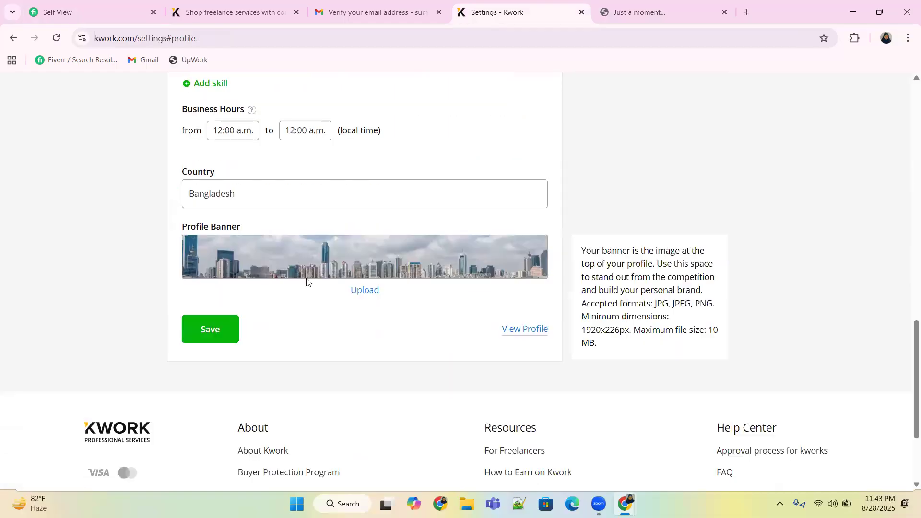
{"action": "scroll", "coordinate": [307, 281], "scroll_direction": "up", "scroll_amount": 1}
{"action": "left_click", "coordinate": [195, 144]}
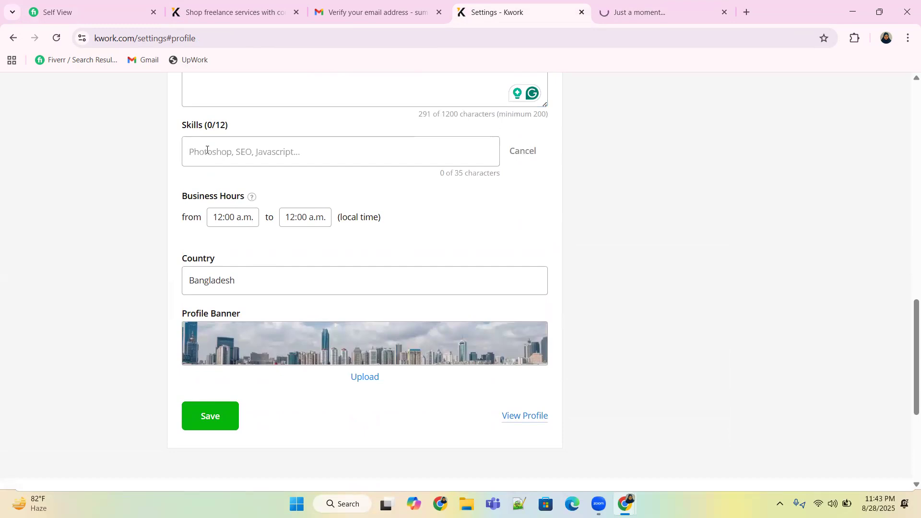
{"action": "type", "text": "Wo"}
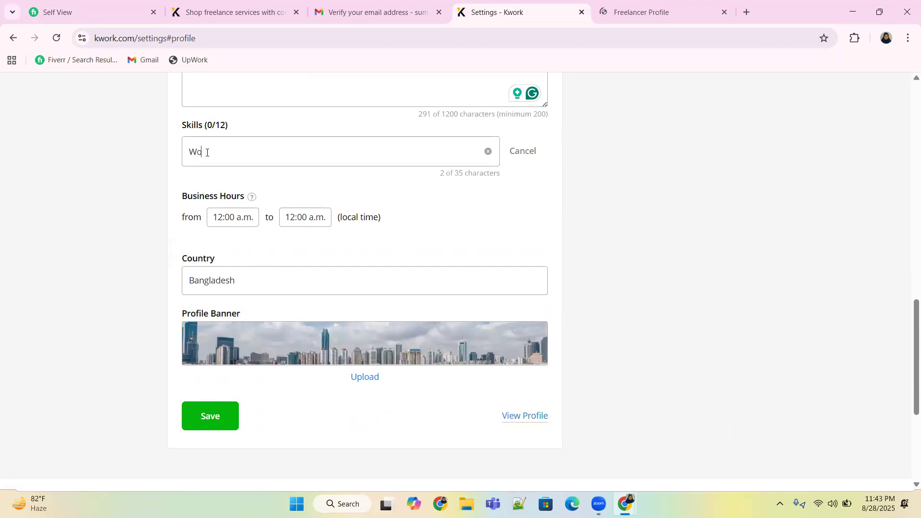
{"action": "type", "text": "rdP"}
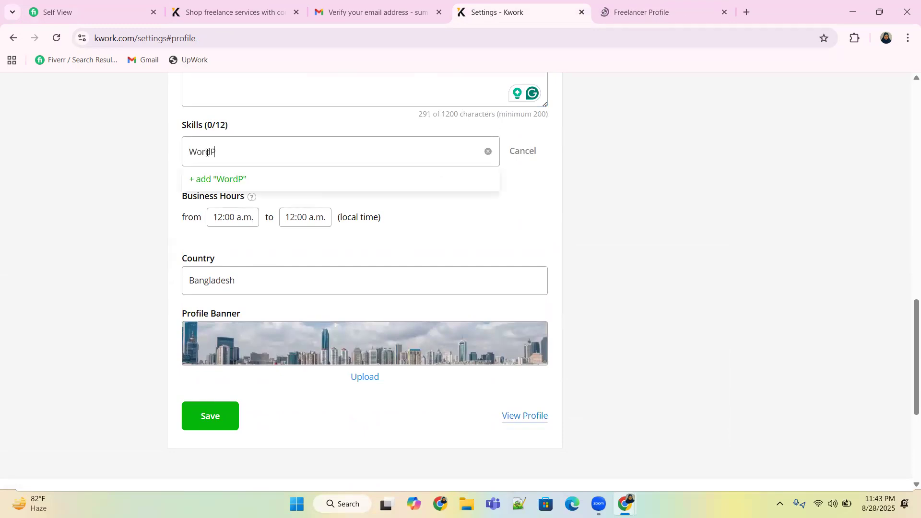
{"action": "type", "text": "ress"}
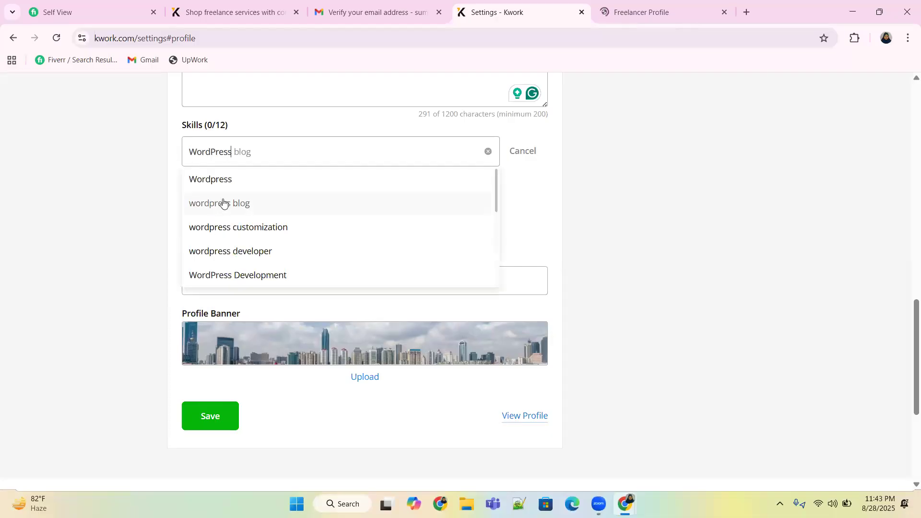
Add Wordpress, wordpress customization and WordPress Development as profile skills.
{"action": "left_click", "coordinate": [217, 185]}
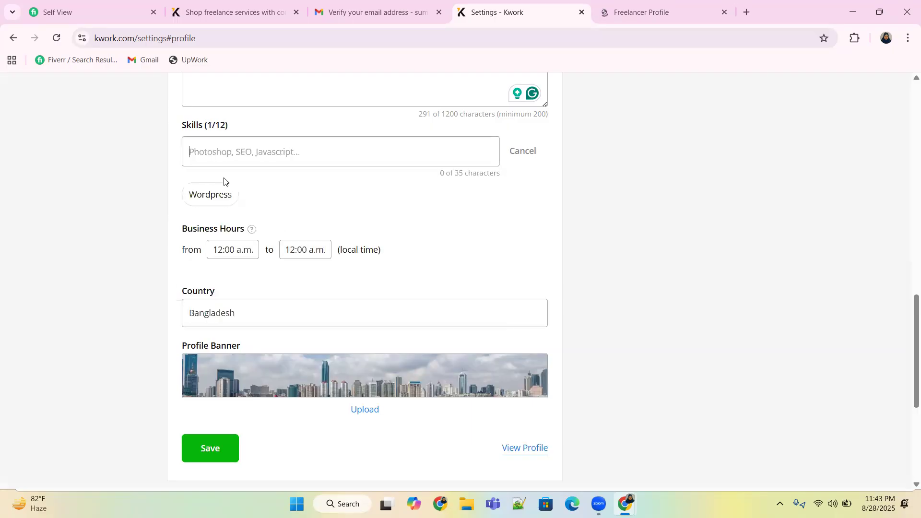
{"action": "type", "text": "WordPRess"}
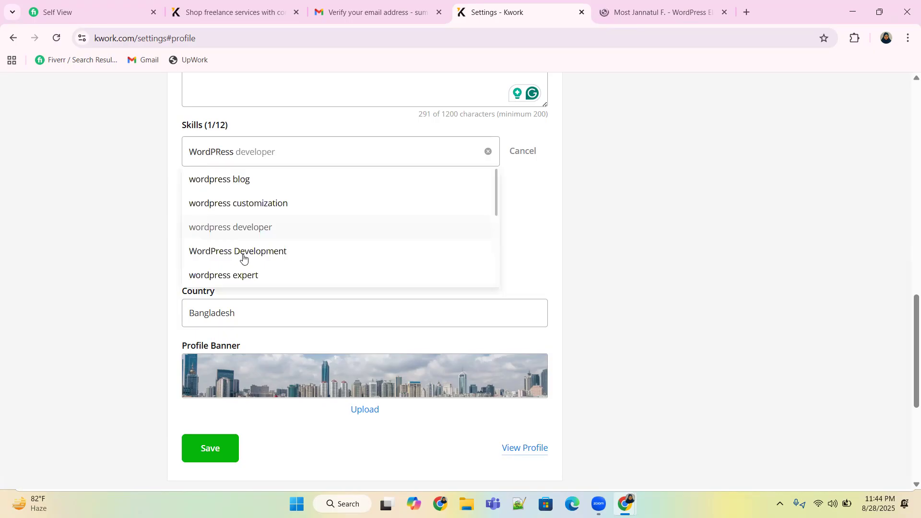
{"action": "left_click", "coordinate": [239, 206]}
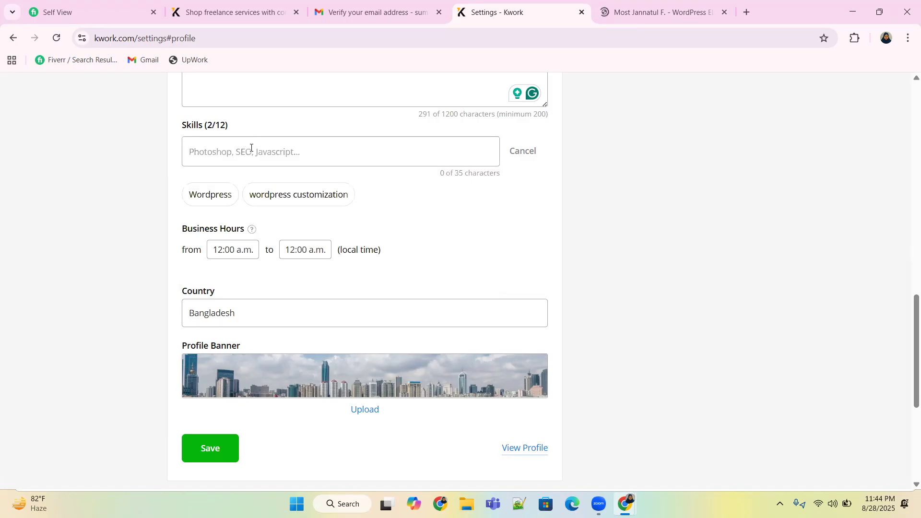
{"action": "type", "text": "Word"}
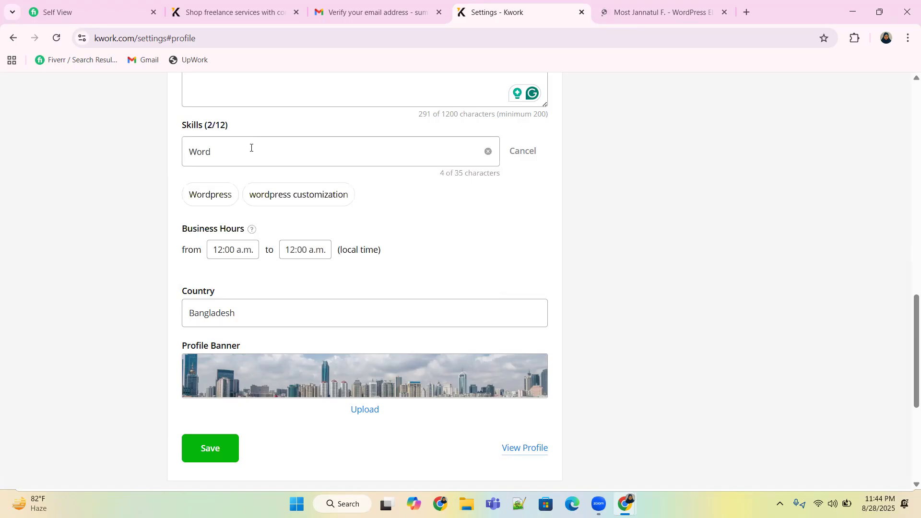
{"action": "type", "text": "Press"}
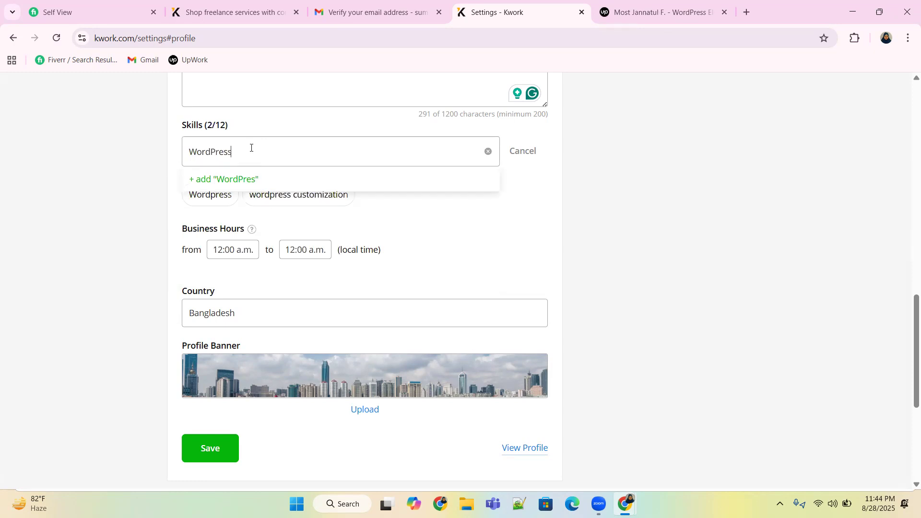
{"action": "scroll", "coordinate": [268, 189], "scroll_direction": "down", "scroll_amount": 1}
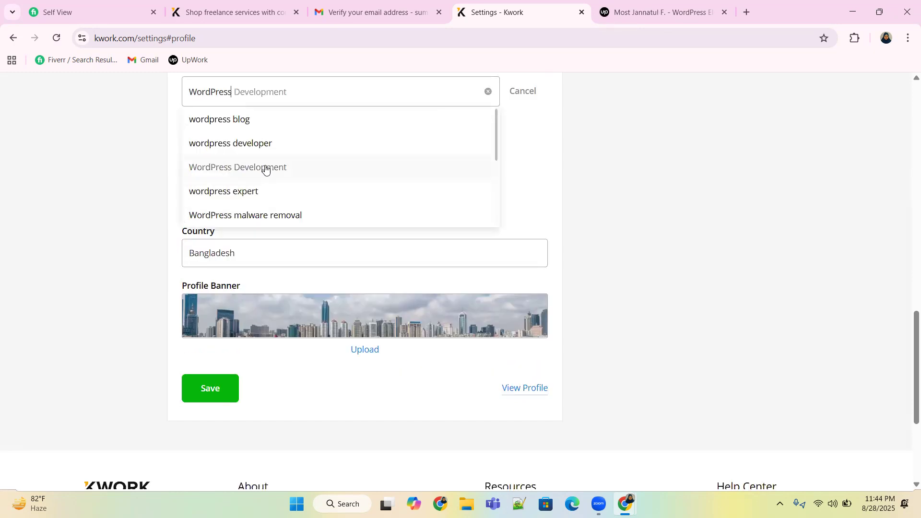
{"action": "left_click", "coordinate": [265, 169]}
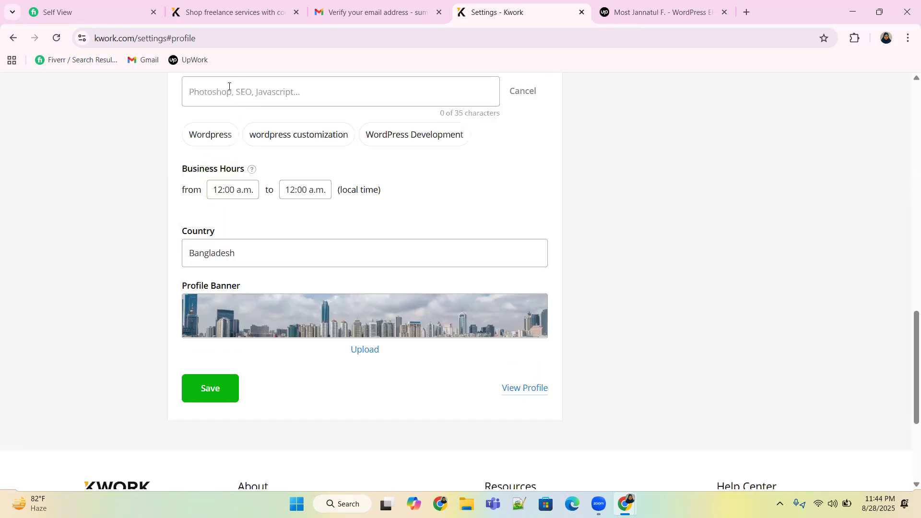
Add Wordpress website design and Elementor as profile skills.
{"action": "type", "text": "WordP"}
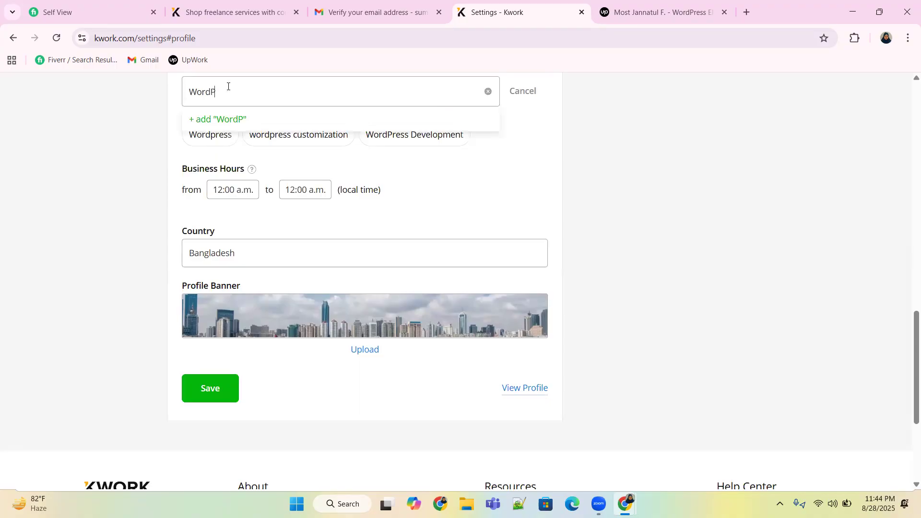
{"action": "type", "text": "ress"}
{"action": "scroll", "coordinate": [276, 158], "scroll_direction": "down", "scroll_amount": 2}
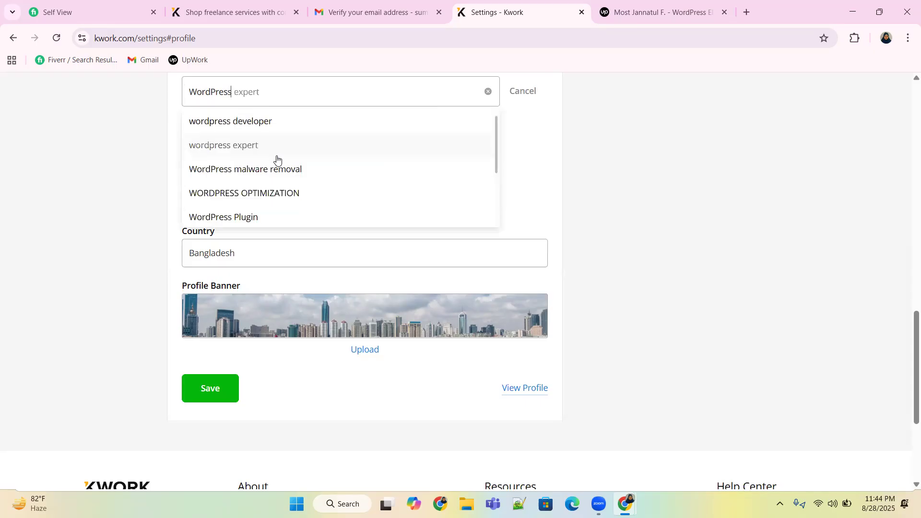
{"action": "scroll", "coordinate": [277, 159], "scroll_direction": "down", "scroll_amount": 2}
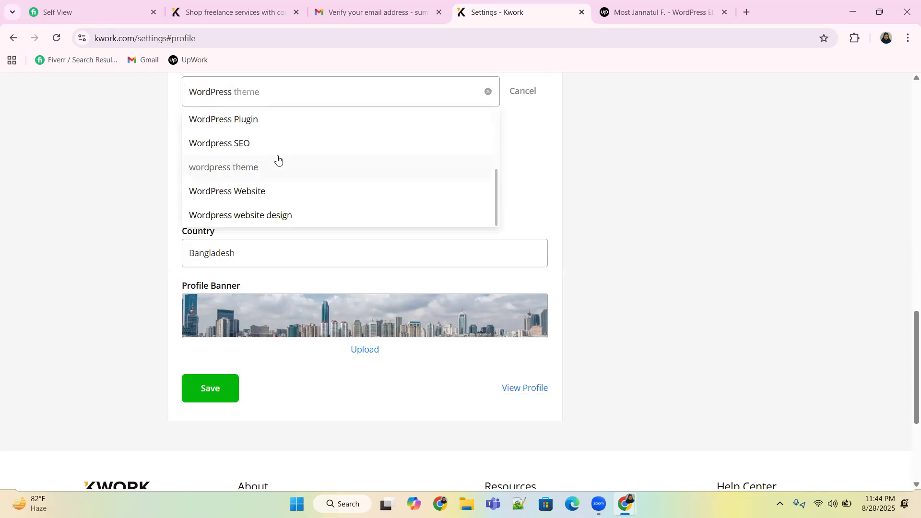
{"action": "left_click", "coordinate": [232, 197]}
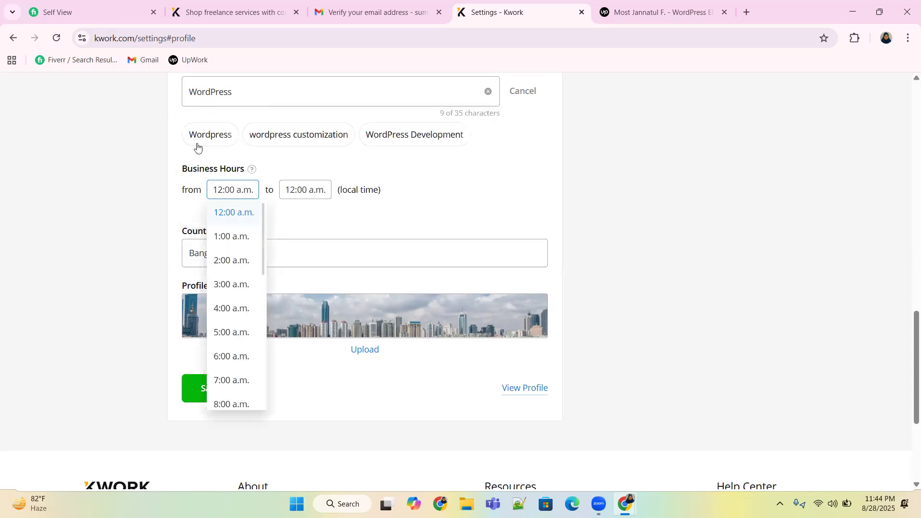
{"action": "left_click", "coordinate": [238, 94]}
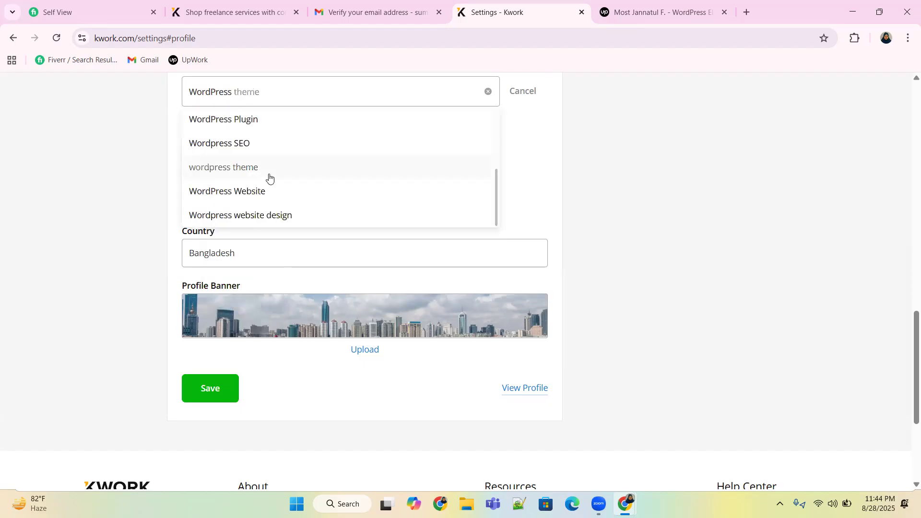
{"action": "left_click", "coordinate": [267, 212]}
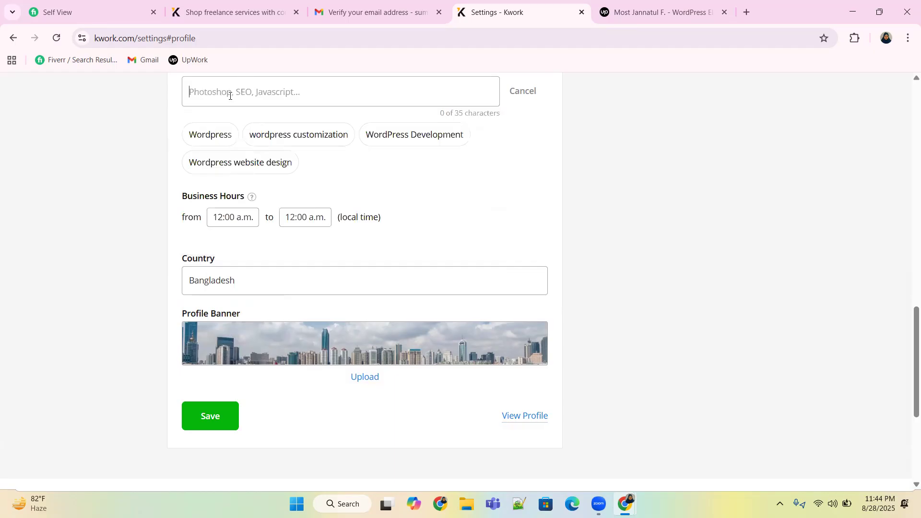
{"action": "type", "text": "E"}
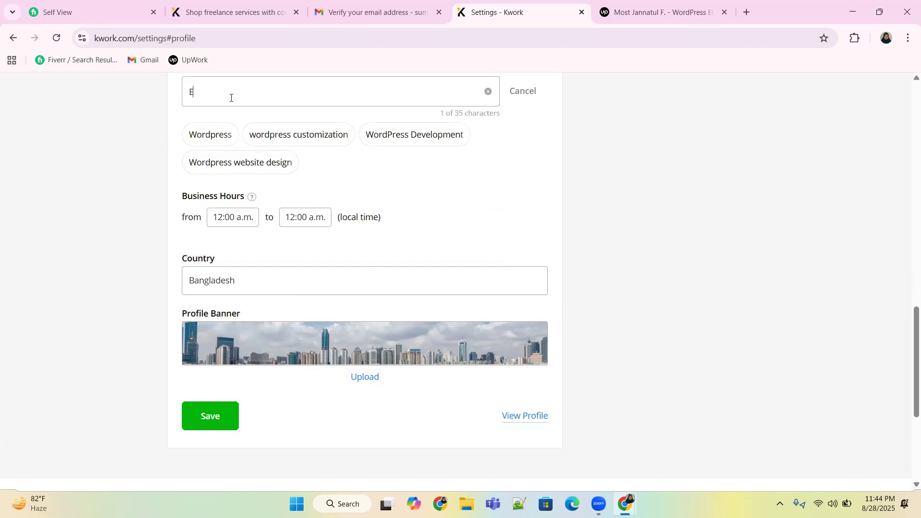
{"action": "type", "text": "lementor"}
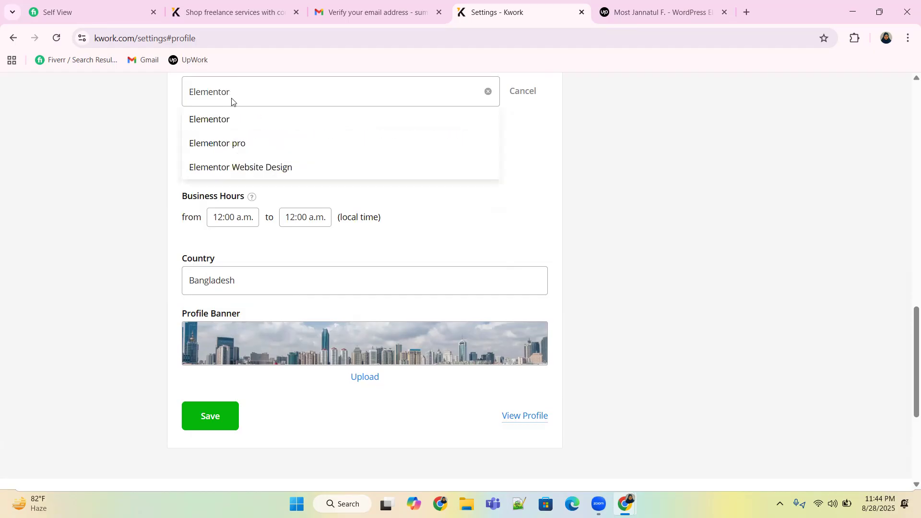
{"action": "left_click", "coordinate": [211, 120]}
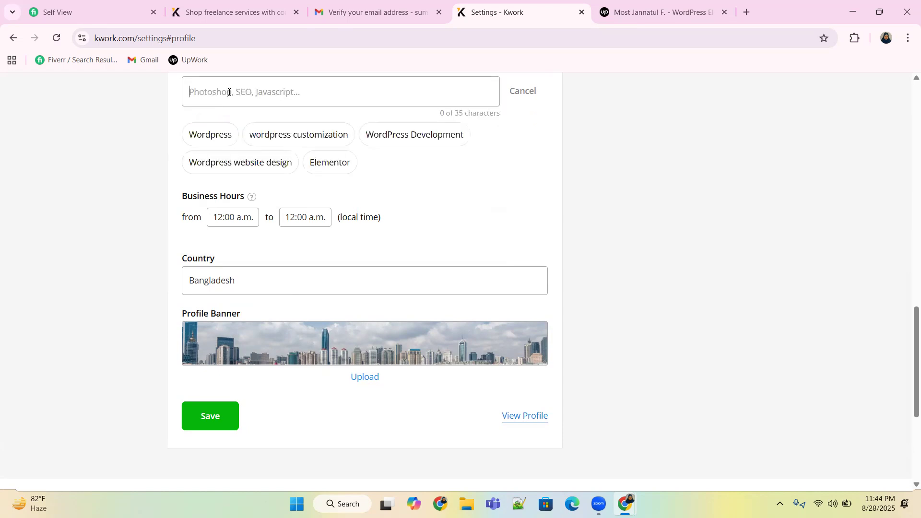
Add landing page, Speed Optimization and Woocommerce to the profile skills.
{"action": "left_click", "coordinate": [229, 92]}
{"action": "type", "text": "Landing"}
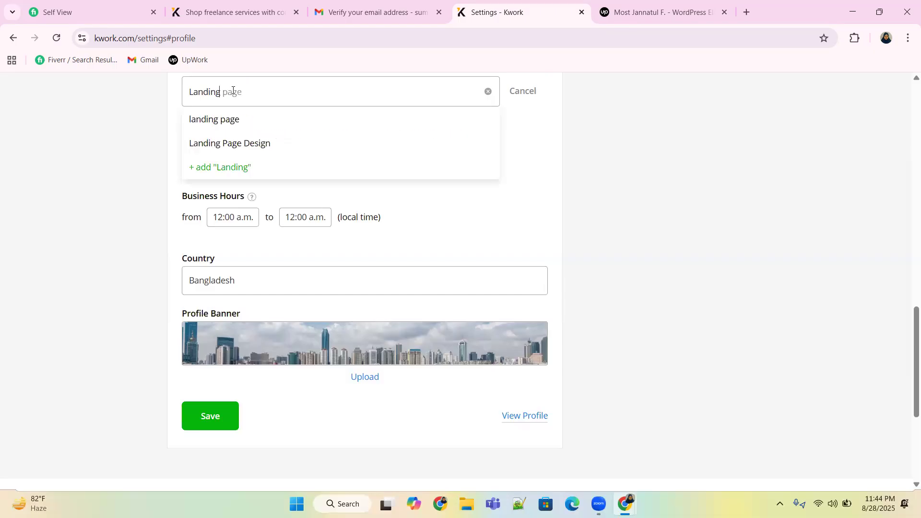
{"action": "left_click", "coordinate": [229, 121]}
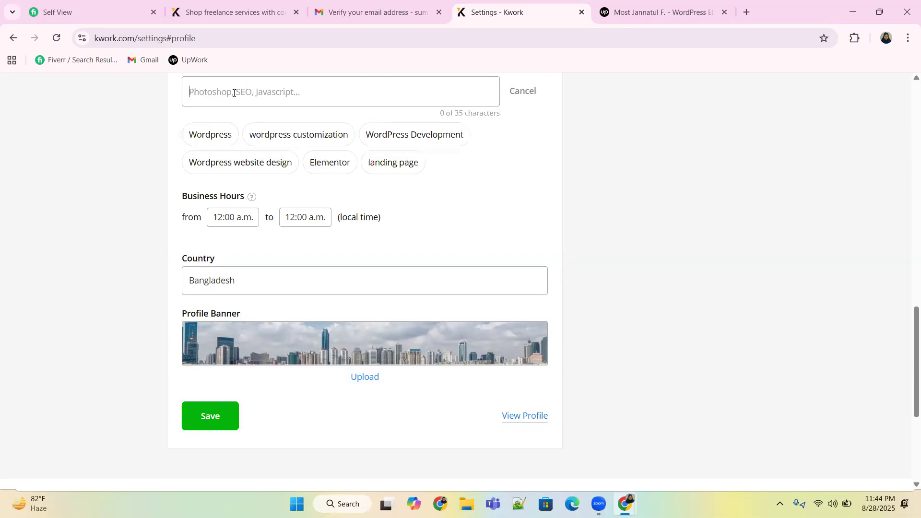
{"action": "type", "text": "Speed"}
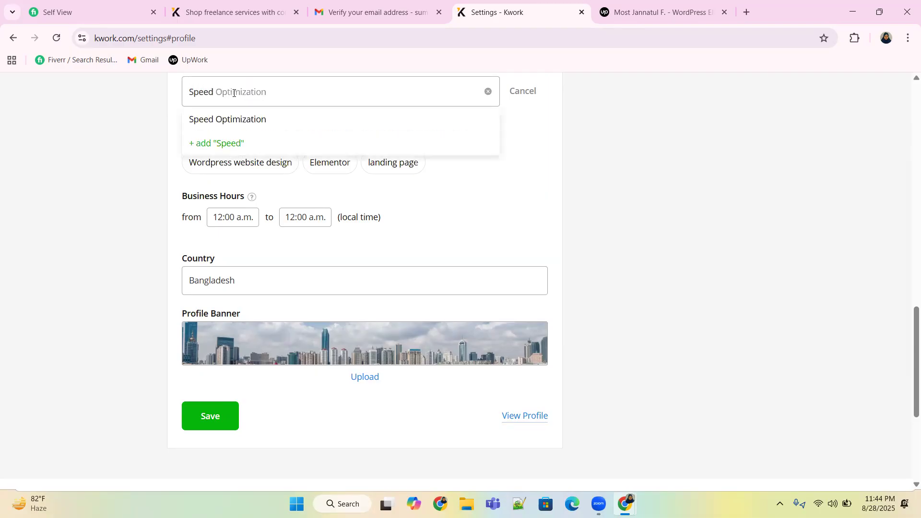
{"action": "left_click", "coordinate": [218, 121]}
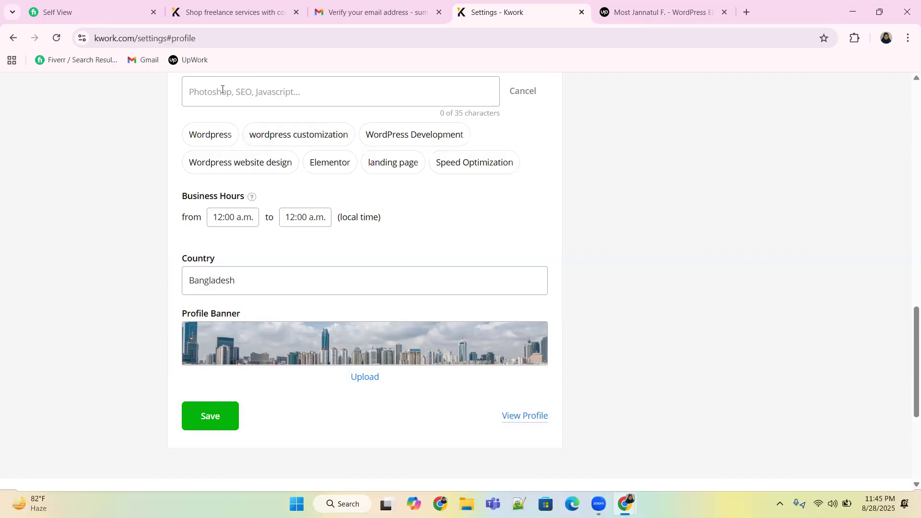
{"action": "type", "text": "Wooc"}
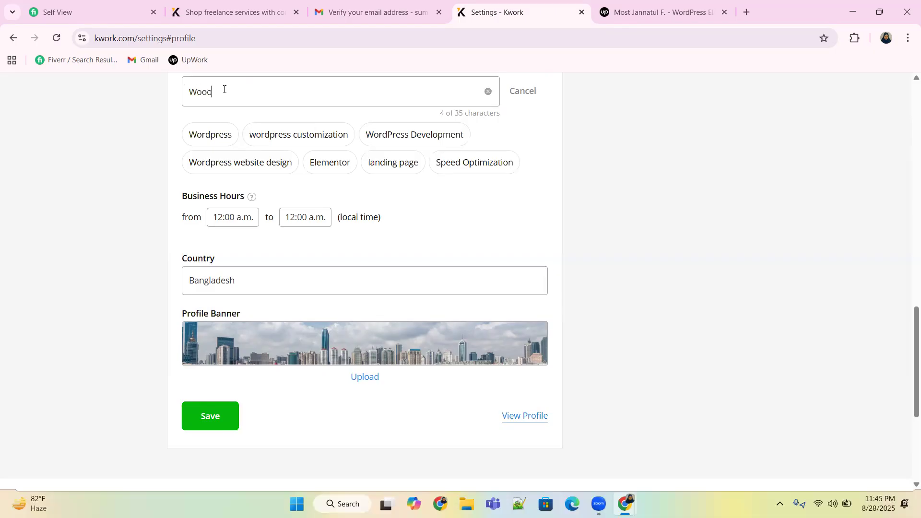
{"action": "type", "text": "ommerce"}
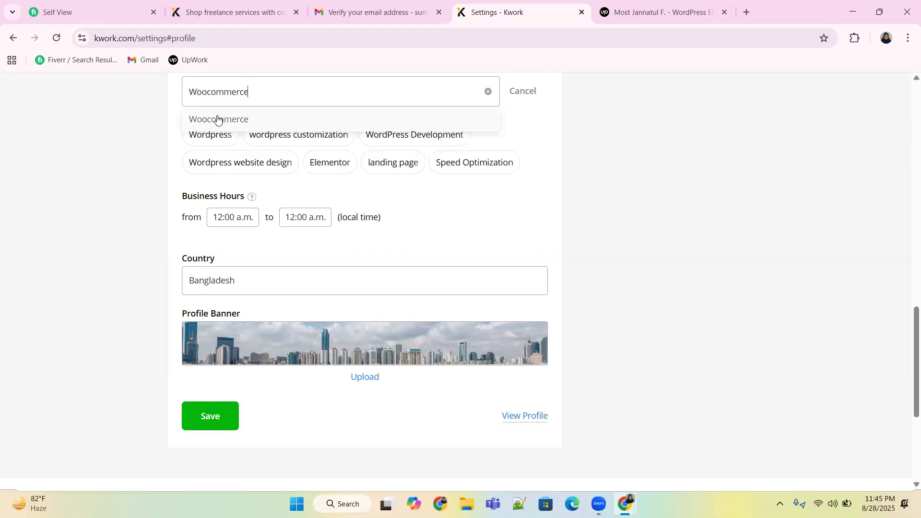
{"action": "left_click", "coordinate": [217, 119]}
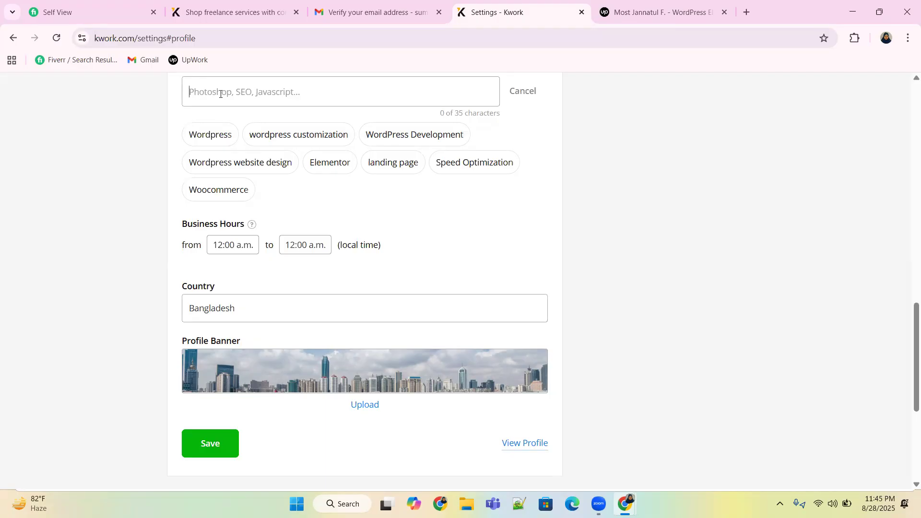
Delete the period from the profile name, save the profile, and confirm with Let's Go.
{"action": "scroll", "coordinate": [309, 196], "scroll_direction": "down", "scroll_amount": 2}
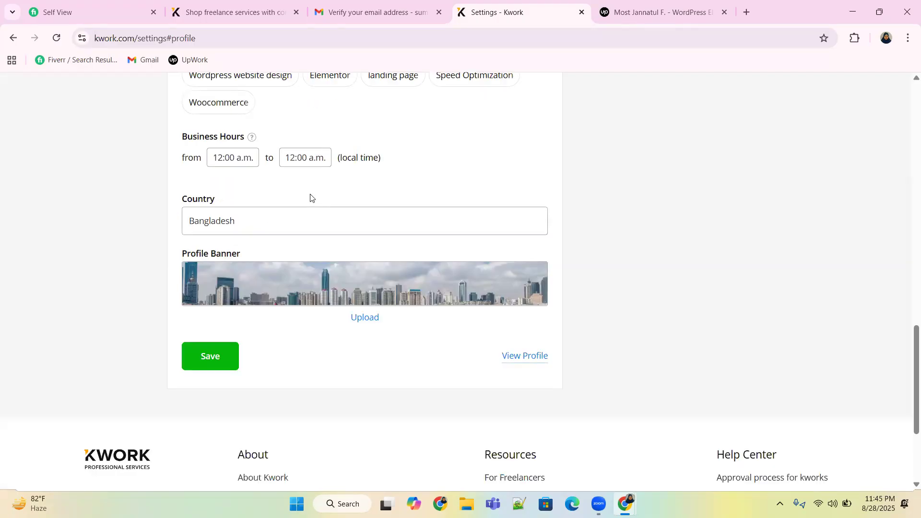
{"action": "left_click", "coordinate": [214, 324]}
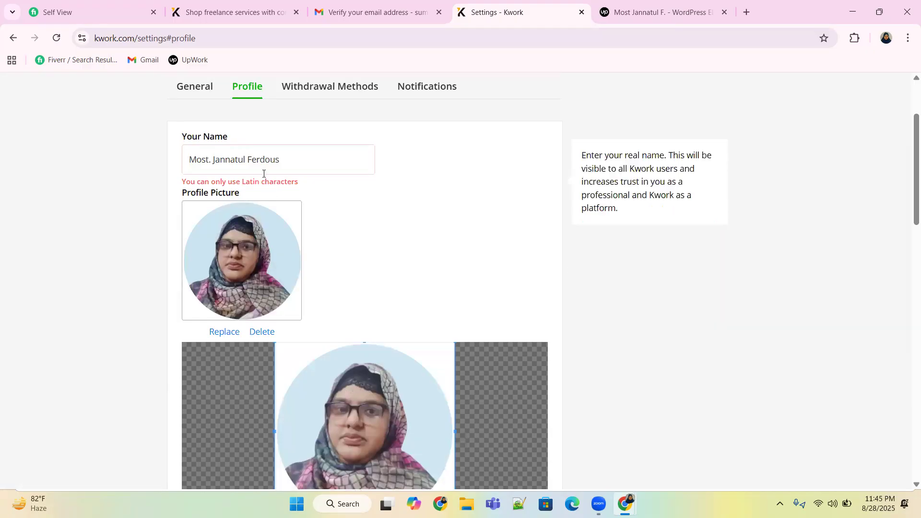
{"action": "left_click", "coordinate": [211, 161]}
{"action": "key", "text": "BackSpace"}
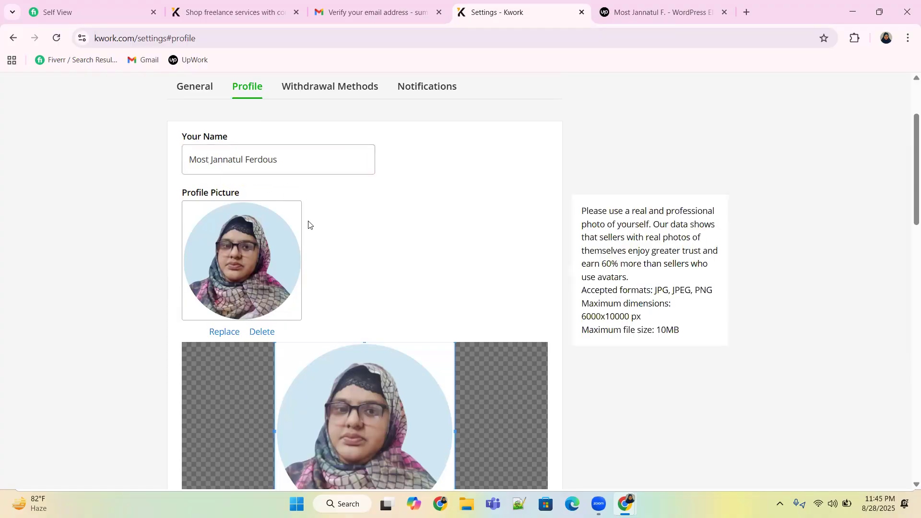
{"action": "scroll", "coordinate": [308, 218], "scroll_direction": "down", "scroll_amount": 8}
{"action": "scroll", "coordinate": [307, 216], "scroll_direction": "down", "scroll_amount": 7}
{"action": "left_click", "coordinate": [210, 355]}
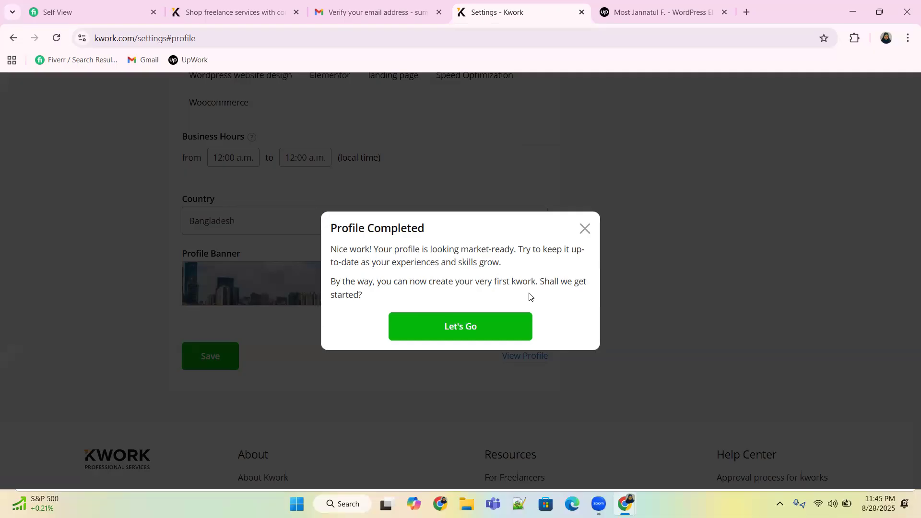
{"action": "left_click", "coordinate": [475, 328]}
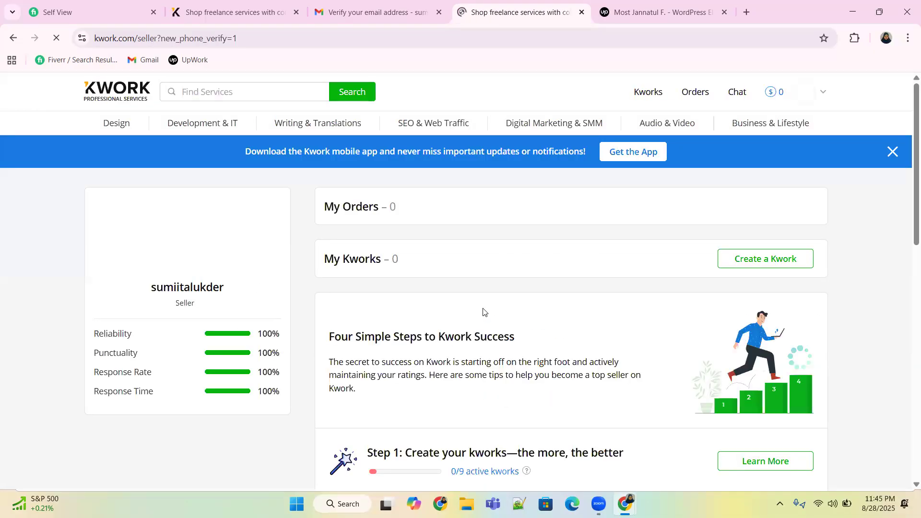
Scroll the seller dashboard while the new phone number request appears.
{"action": "scroll", "coordinate": [484, 307], "scroll_direction": "down", "scroll_amount": 2}
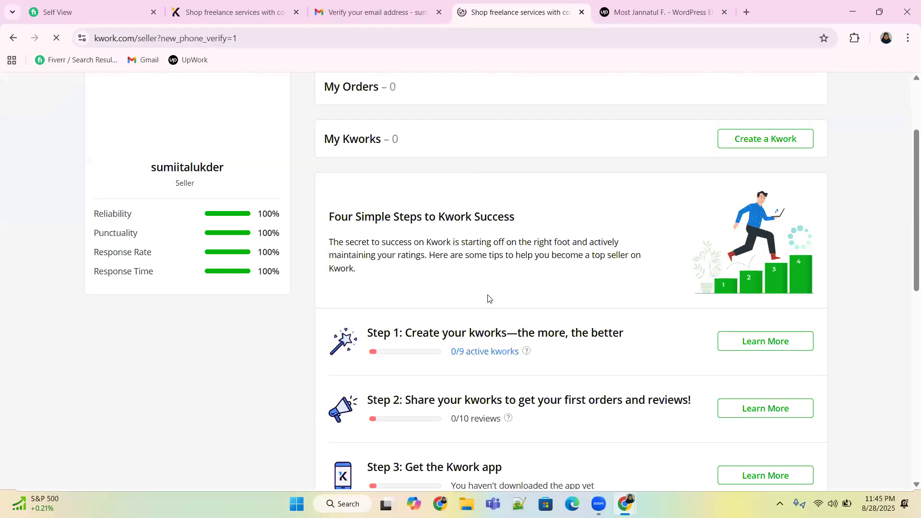
{"action": "scroll", "coordinate": [480, 298], "scroll_direction": "up", "scroll_amount": 2}
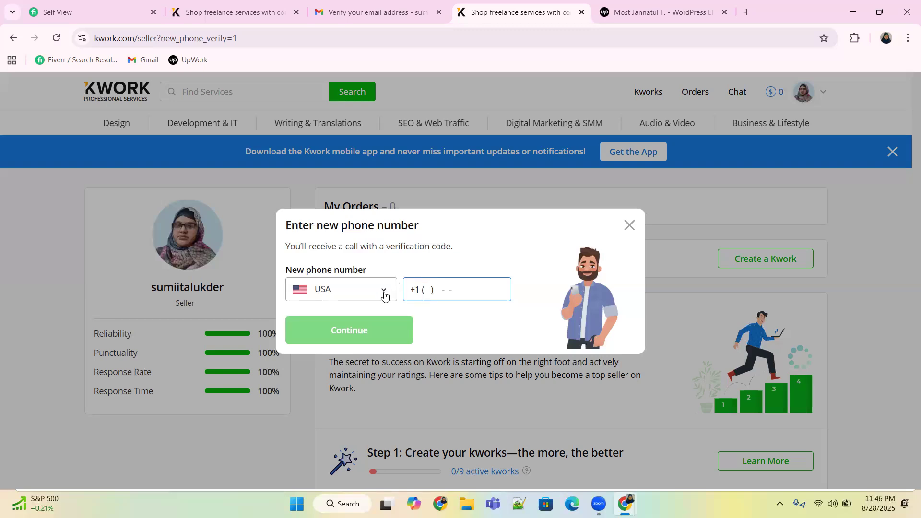
Choose Bangladesh as the country, enter the phone number, and submit it for verification.
{"action": "left_click", "coordinate": [384, 294]}
{"action": "scroll", "coordinate": [363, 338], "scroll_direction": "down", "scroll_amount": 3}
{"action": "scroll", "coordinate": [363, 338], "scroll_direction": "down", "scroll_amount": 2}
{"action": "scroll", "coordinate": [362, 333], "scroll_direction": "up", "scroll_amount": 1}
{"action": "scroll", "coordinate": [361, 333], "scroll_direction": "down", "scroll_amount": 1}
{"action": "left_click", "coordinate": [334, 286]}
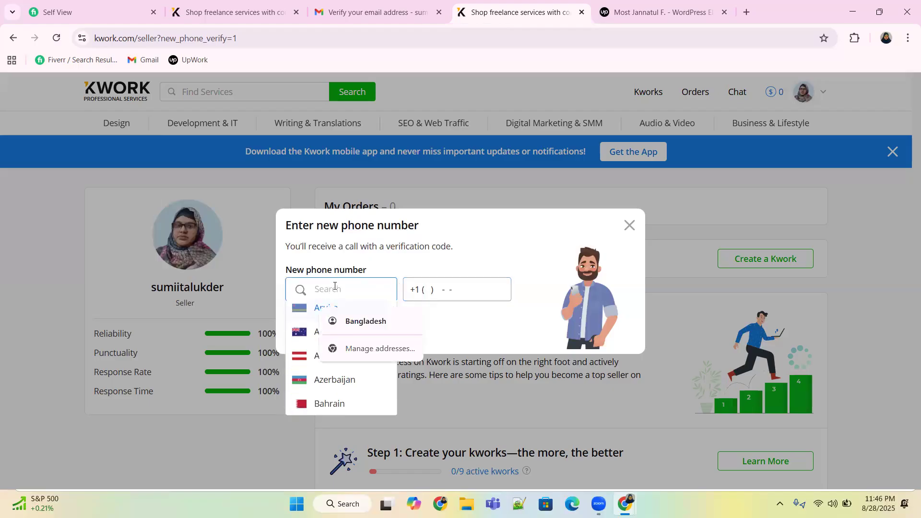
{"action": "left_click", "coordinate": [365, 321]}
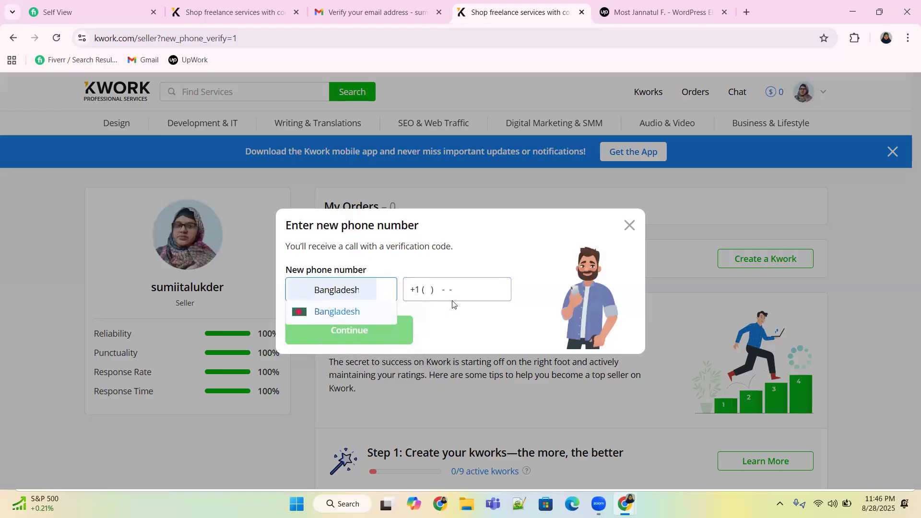
{"action": "left_click", "coordinate": [350, 317]}
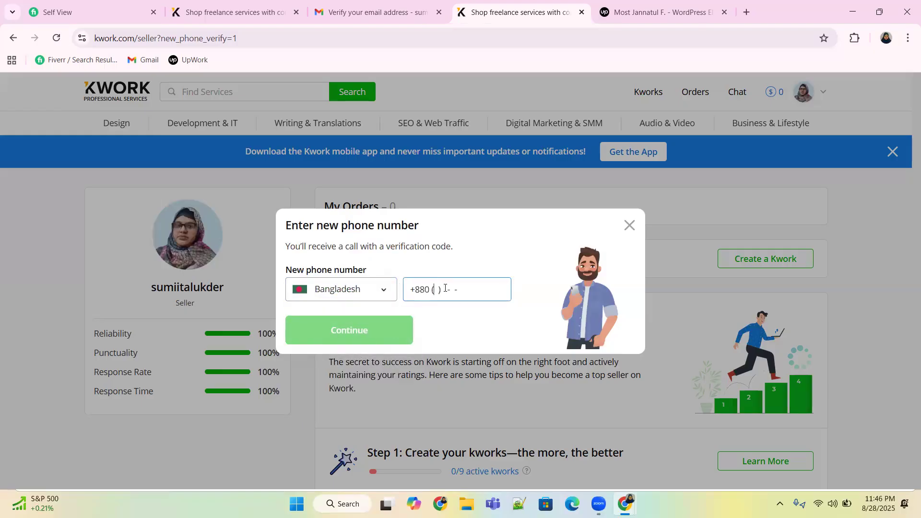
{"action": "type", "text": "0"}
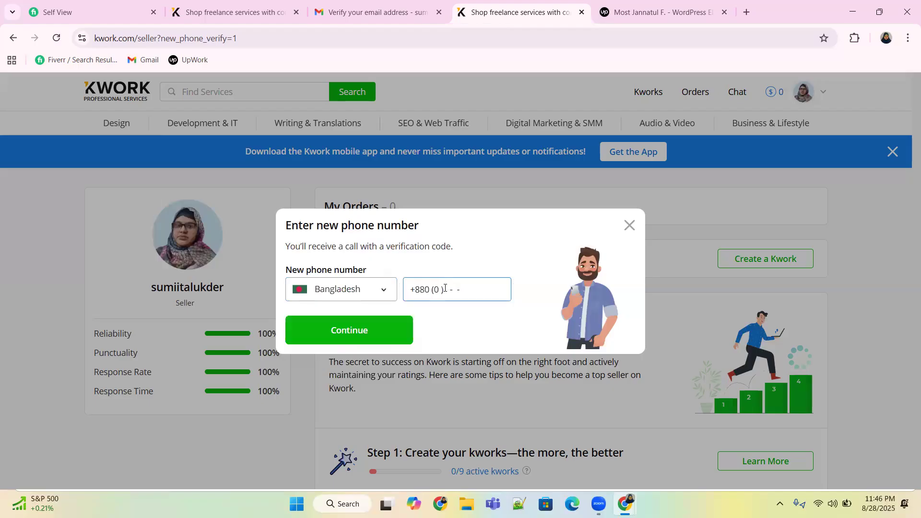
{"action": "key", "text": "BackSpace"}
{"action": "left_click", "coordinate": [347, 330]}
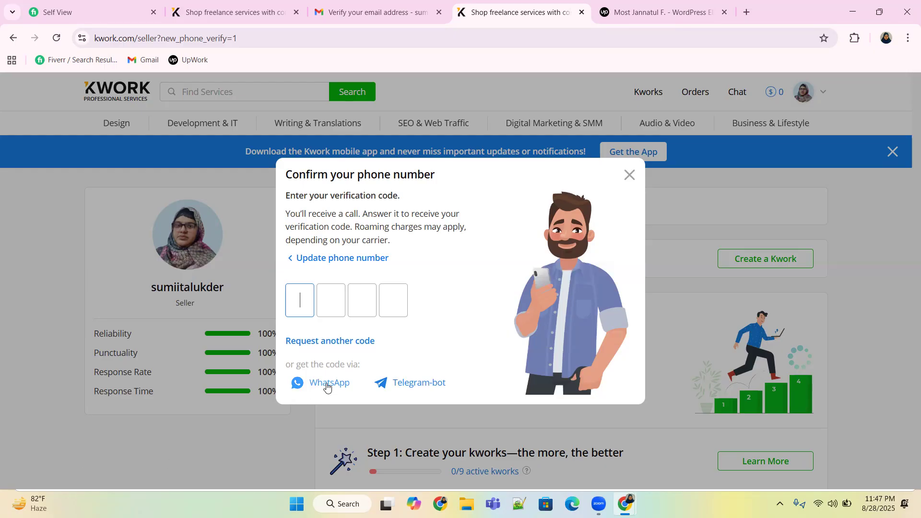
Confirm the phone with the WhatsApp verification code, then bring up the Fiverr seller profile.
{"action": "left_click", "coordinate": [321, 345]}
{"action": "left_click", "coordinate": [321, 389]}
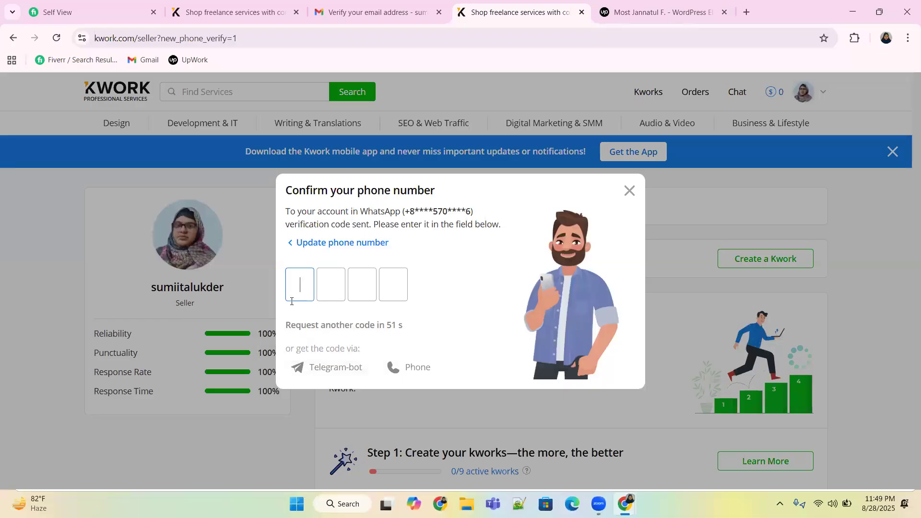
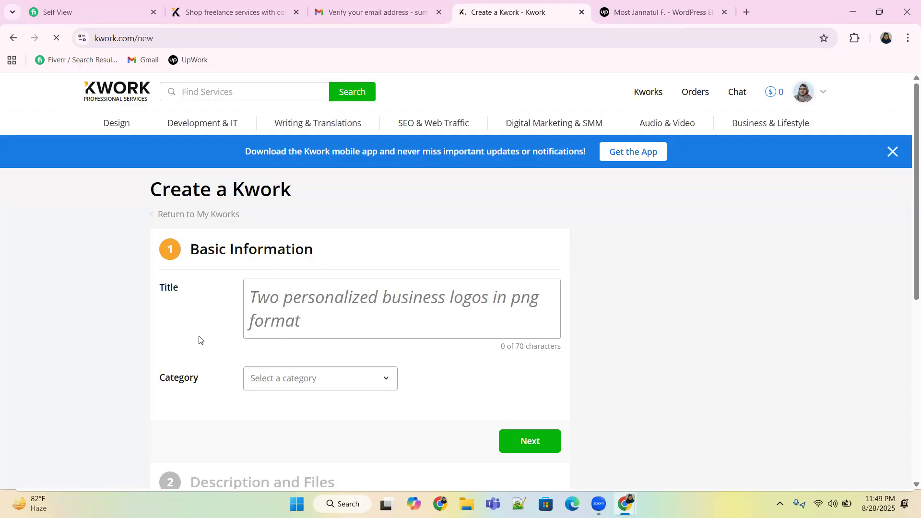
{"action": "left_click", "coordinate": [321, 310]}
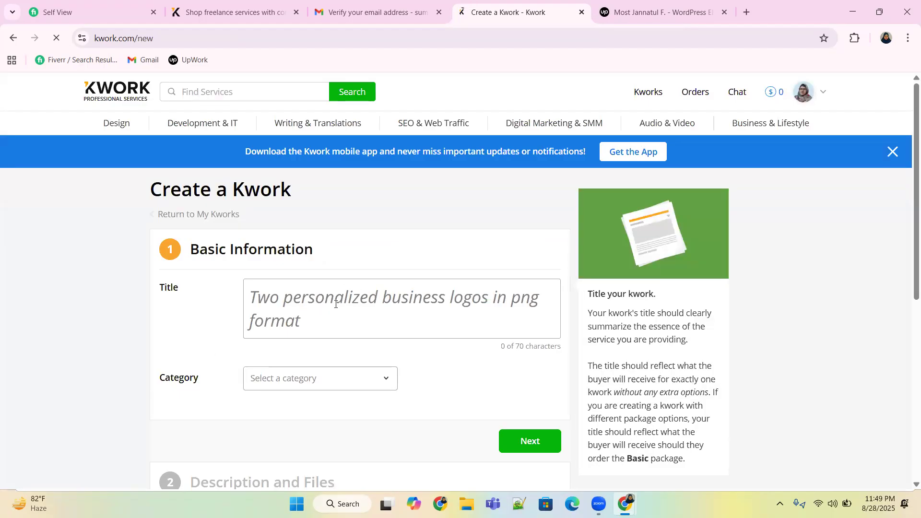
{"action": "left_click", "coordinate": [78, 10]}
{"action": "left_click", "coordinate": [320, 206]}
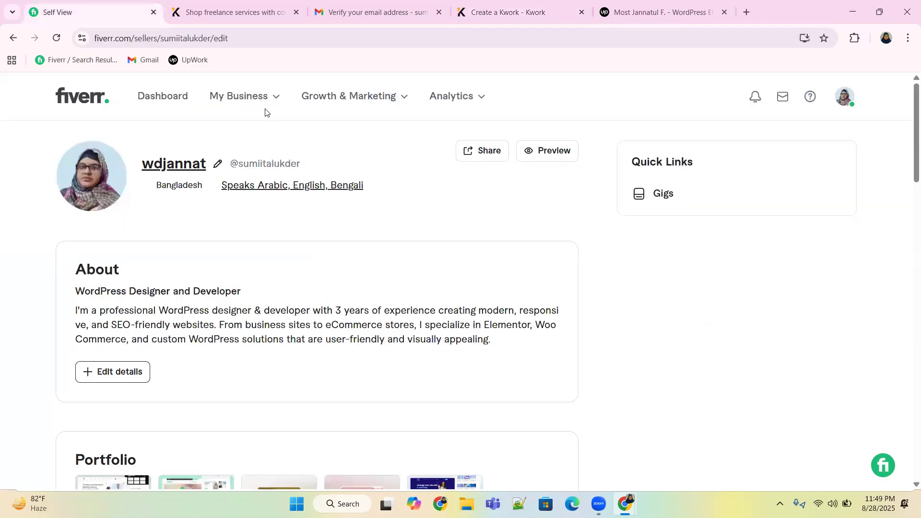
Copy the travel agency gig's full title from its Fiverr preview page.
{"action": "left_click", "coordinate": [256, 96]}
{"action": "left_click", "coordinate": [234, 159]}
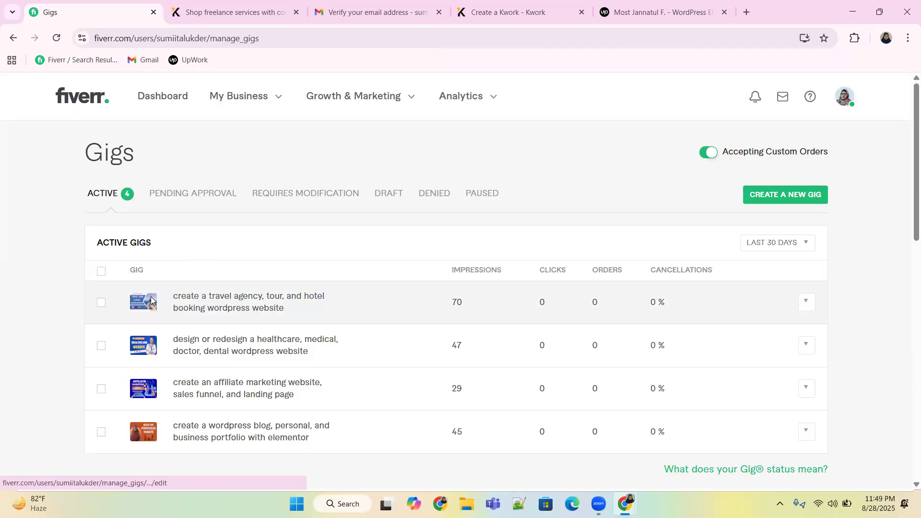
{"action": "left_click", "coordinate": [806, 303]}
{"action": "left_click", "coordinate": [752, 303]}
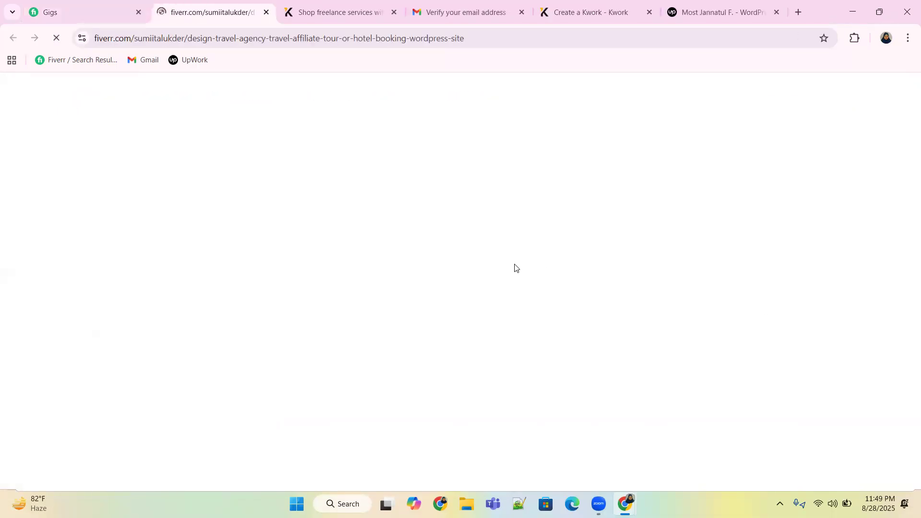
{"action": "scroll", "coordinate": [470, 248], "scroll_direction": "down", "scroll_amount": 2}
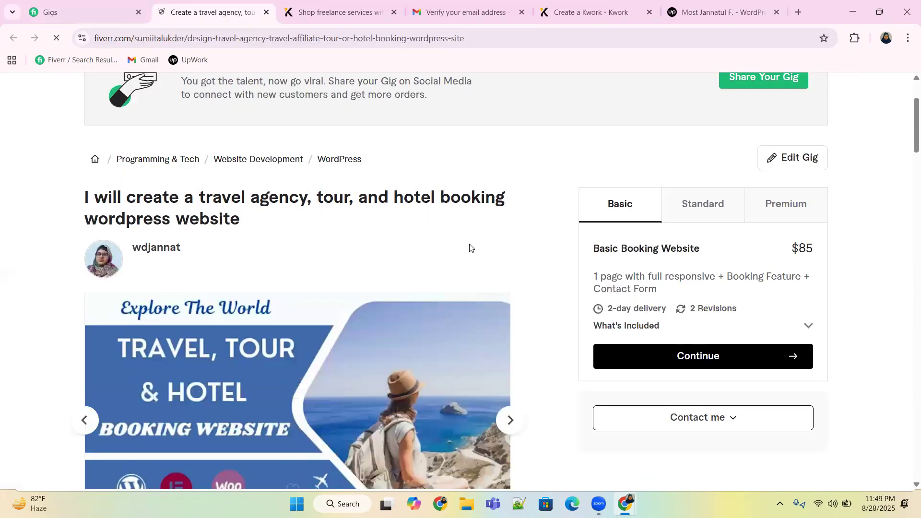
{"action": "scroll", "coordinate": [470, 247], "scroll_direction": "down", "scroll_amount": 1}
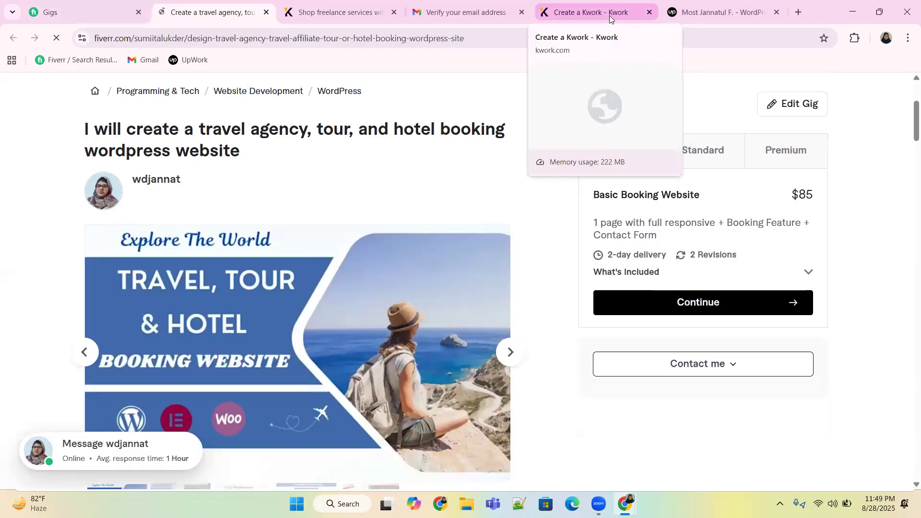
{"action": "double_click", "coordinate": [85, 132]}
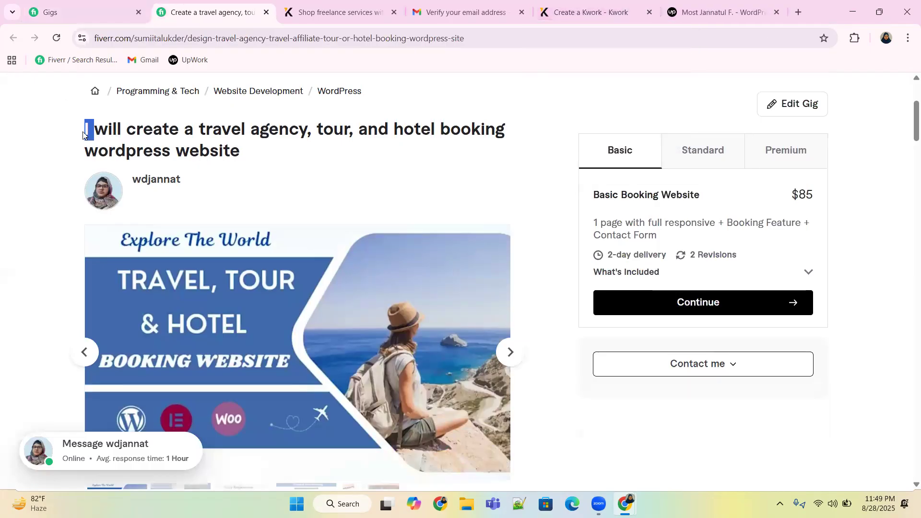
{"action": "left_click", "coordinate": [80, 125]}
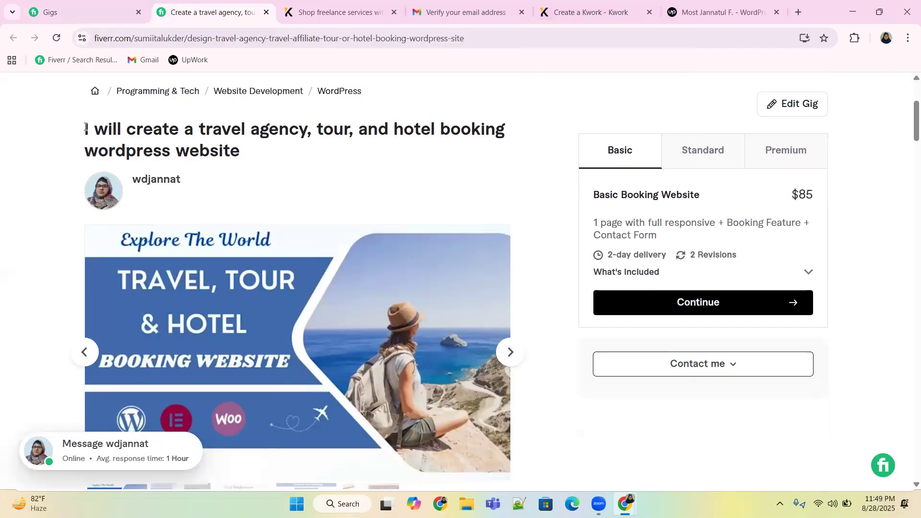
{"action": "left_click_drag", "start_coordinate": [85, 129], "coordinate": [255, 151]}
{"action": "key", "text": "ctrl+c"}
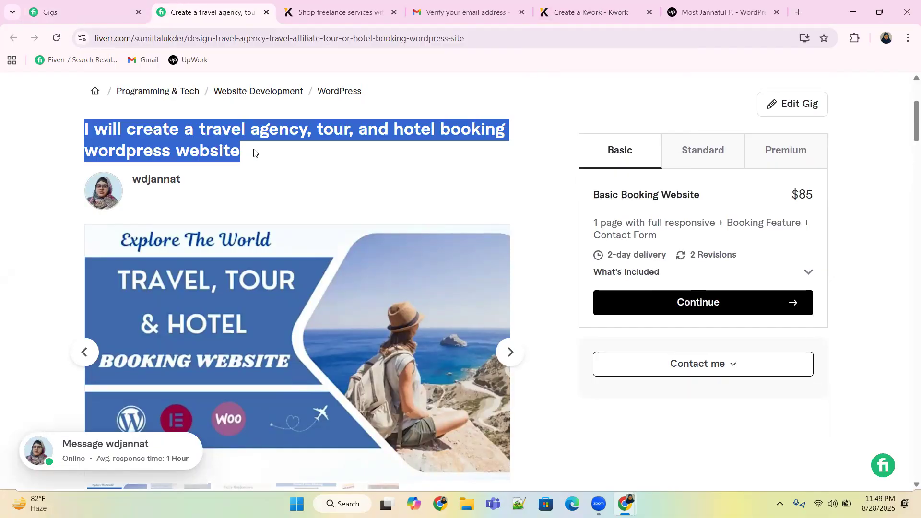
{"action": "left_click", "coordinate": [584, 17]}
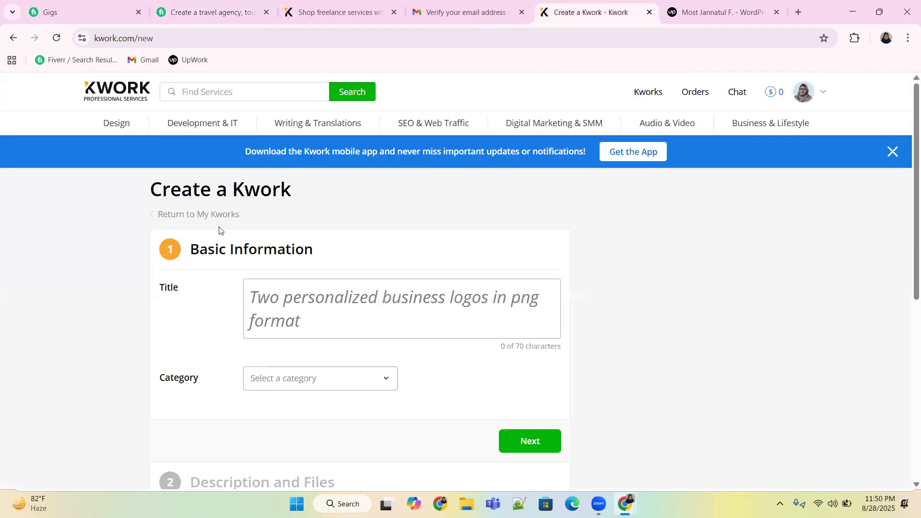
Paste the copied gig title into the Title field and accept the WordPress capitalisation fix.
{"action": "left_click", "coordinate": [266, 309]}
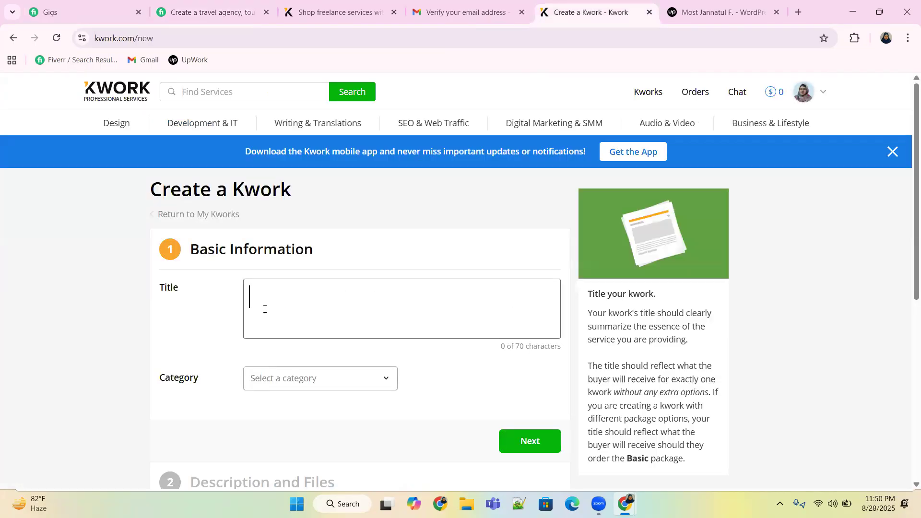
{"action": "key", "text": "ctrl+v"}
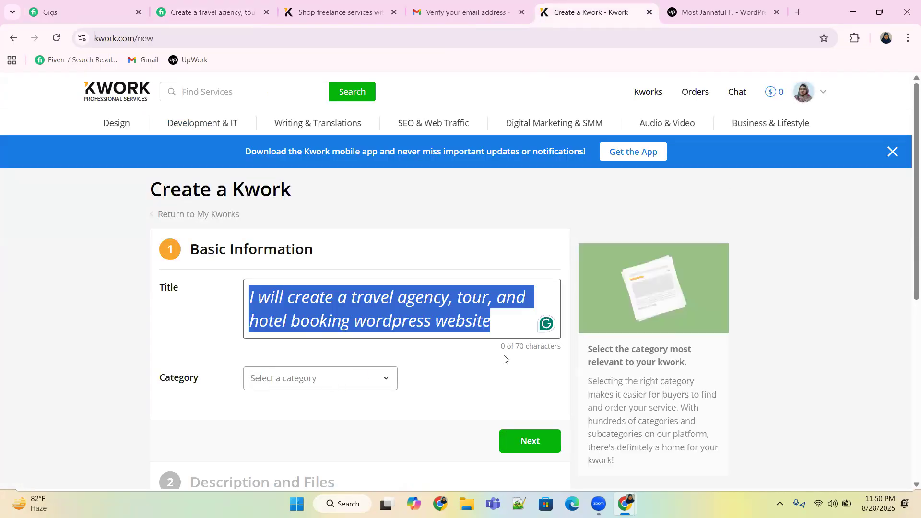
{"action": "left_click", "coordinate": [479, 367]}
{"action": "scroll", "coordinate": [411, 317], "scroll_direction": "down", "scroll_amount": 1}
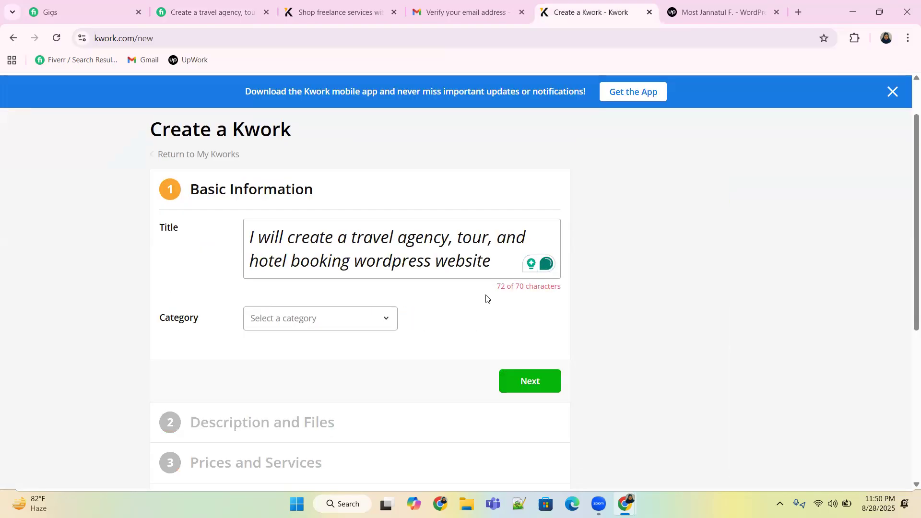
{"action": "mouse_move", "coordinate": [517, 289]}
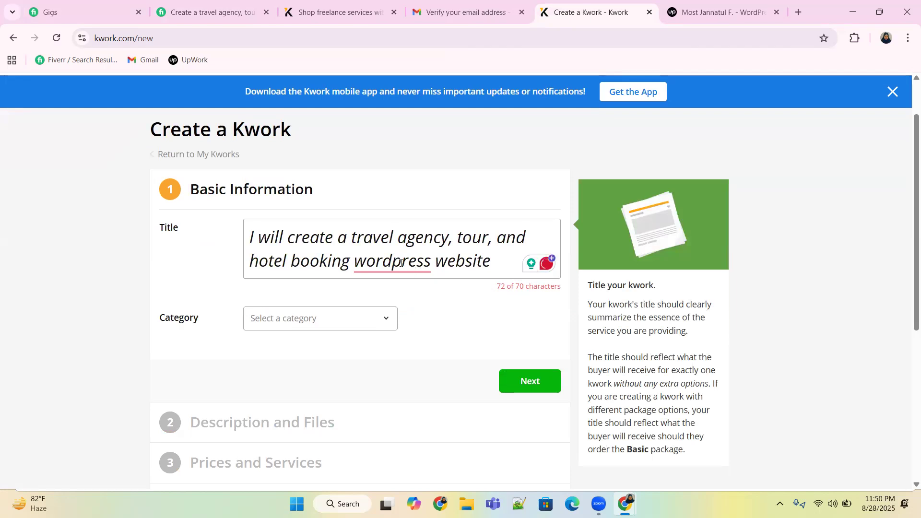
{"action": "mouse_move", "coordinate": [429, 263]}
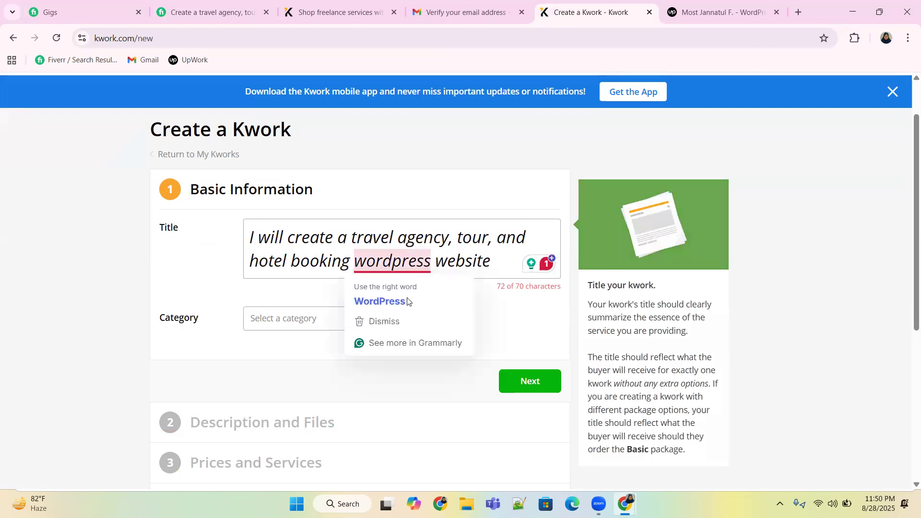
{"action": "left_click", "coordinate": [465, 287]}
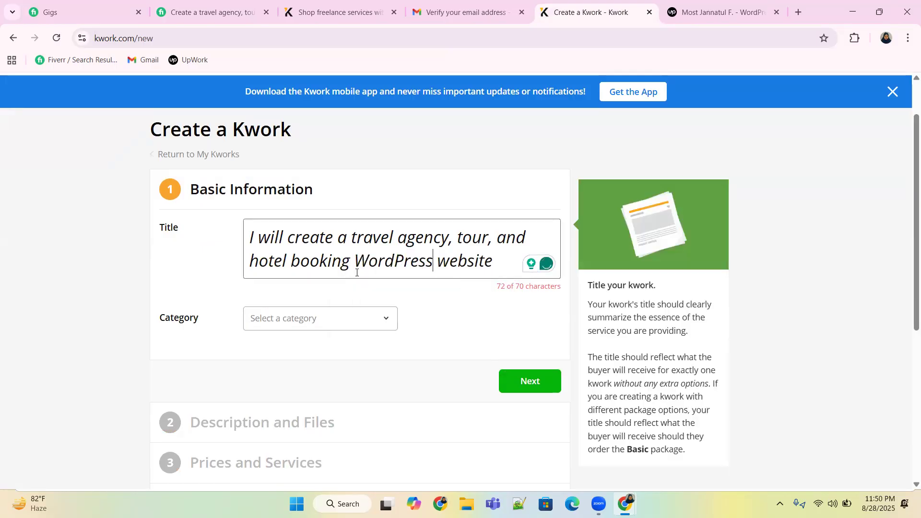
Delete the word 'and' from the title to fit the 70-character limit.
{"action": "double_click", "coordinate": [500, 236]}
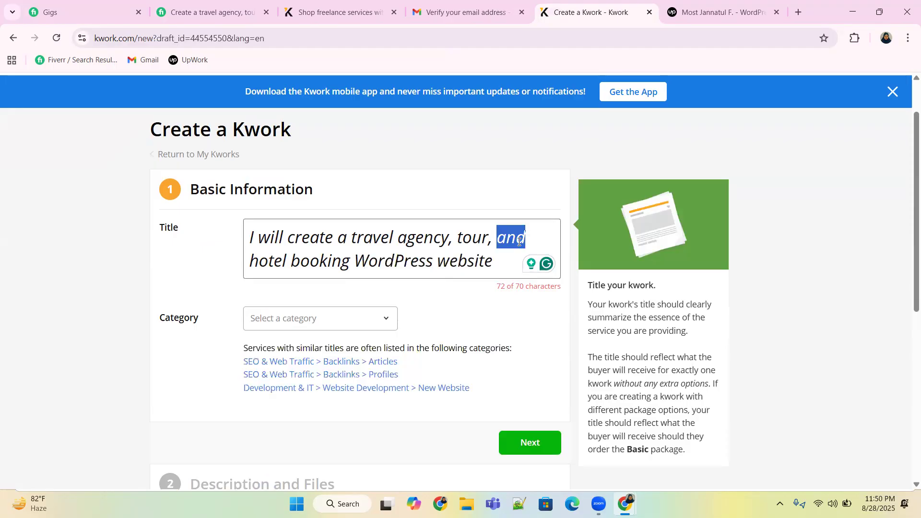
{"action": "key", "text": "BackSpace"}
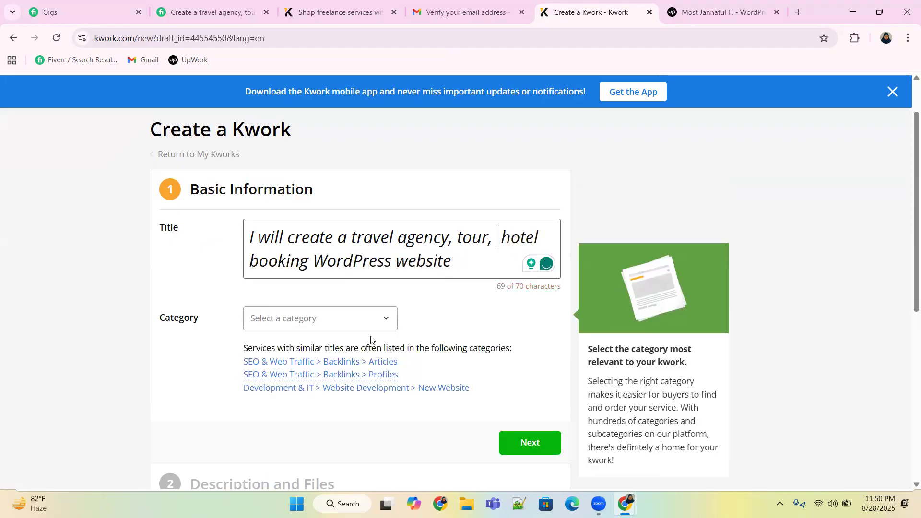
{"action": "mouse_move", "coordinate": [521, 245]}
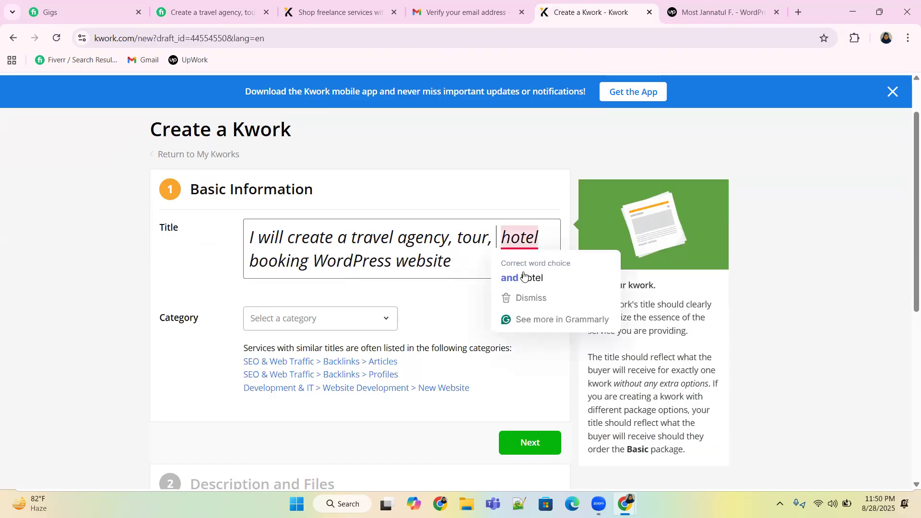
{"action": "left_click", "coordinate": [512, 276]}
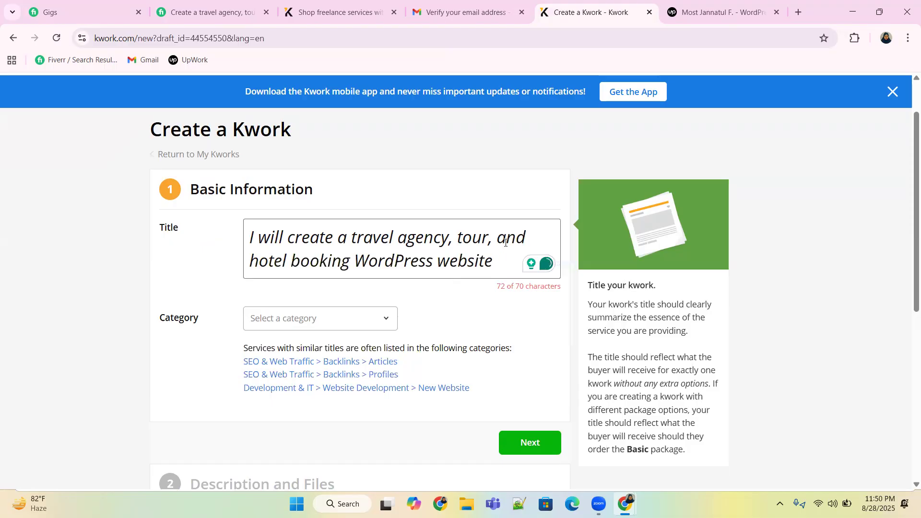
{"action": "key", "text": "ctrl+Left"}
{"action": "double_click", "coordinate": [523, 243]}
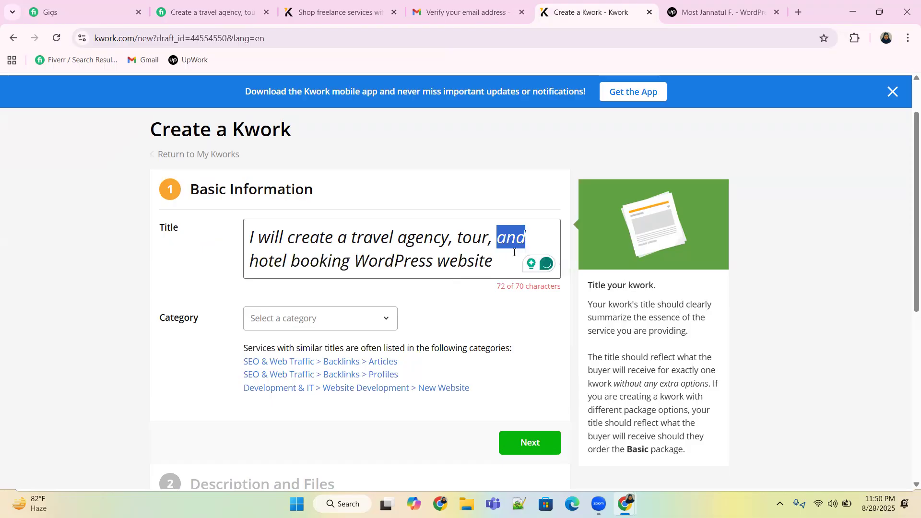
{"action": "key", "text": "BackSpace"}
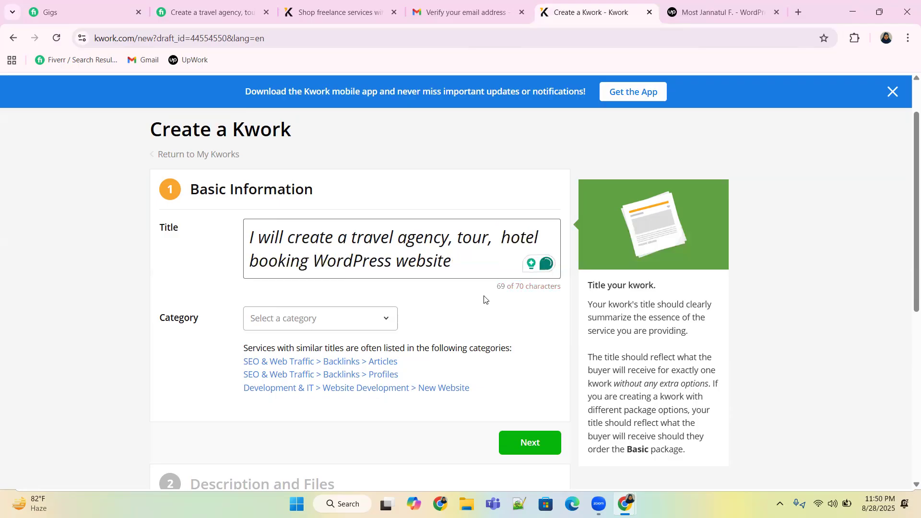
{"action": "left_click", "coordinate": [513, 243]}
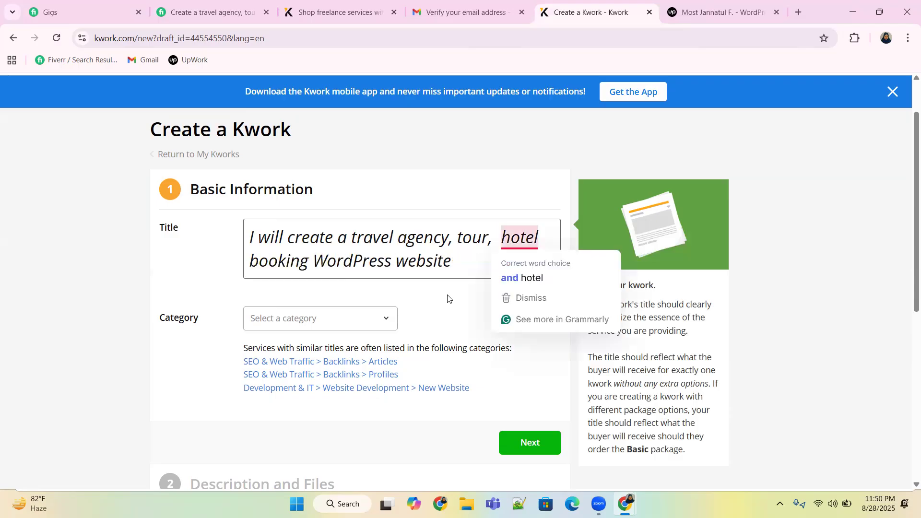
{"action": "key", "text": "Escape"}
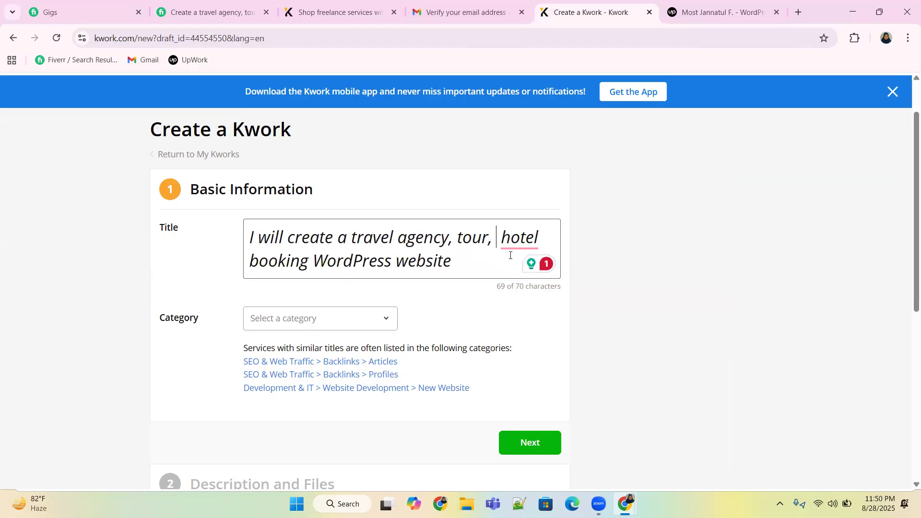
Remove 'agency' and the stray space before the comma after 'travel'.
{"action": "mouse_move", "coordinate": [475, 254]}
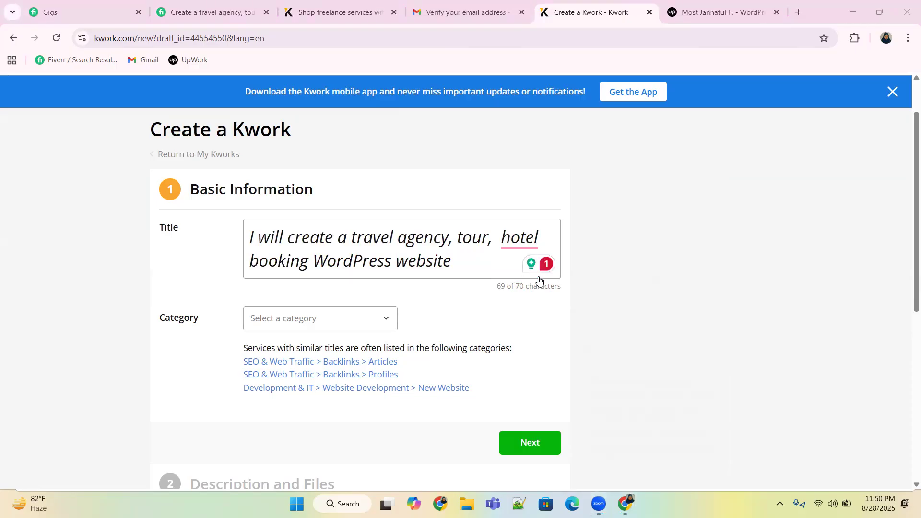
{"action": "mouse_move", "coordinate": [532, 289]}
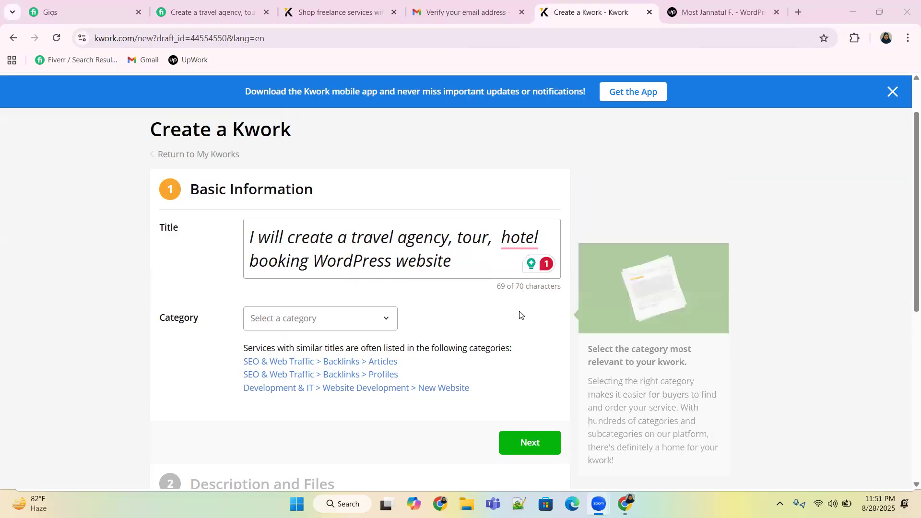
{"action": "left_click", "coordinate": [404, 271]}
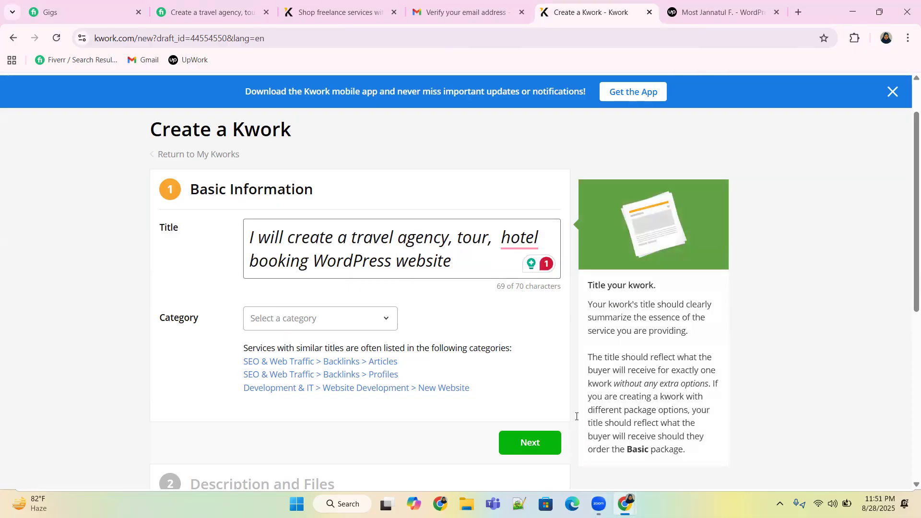
{"action": "double_click", "coordinate": [413, 236]}
{"action": "key", "text": "BackSpace"}
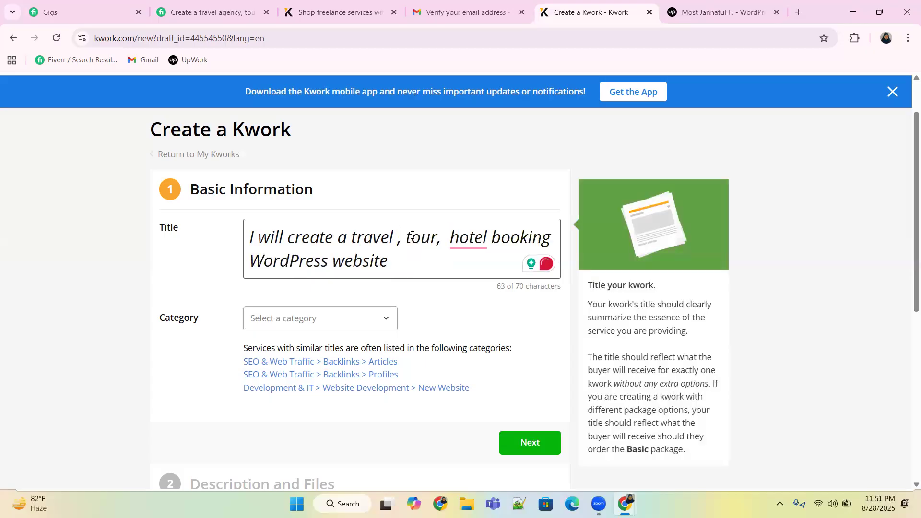
{"action": "key", "text": "BackSpace"}
{"action": "left_click", "coordinate": [435, 240]}
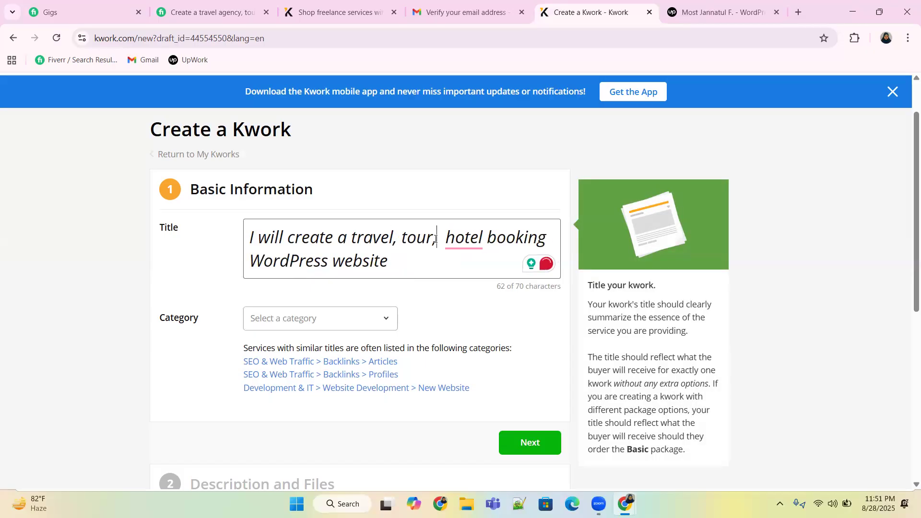
Replace the comma after 'tour' with 'and' so the title reads 'travel, tour and hotel booking'.
{"action": "key", "text": "BackSpace"}
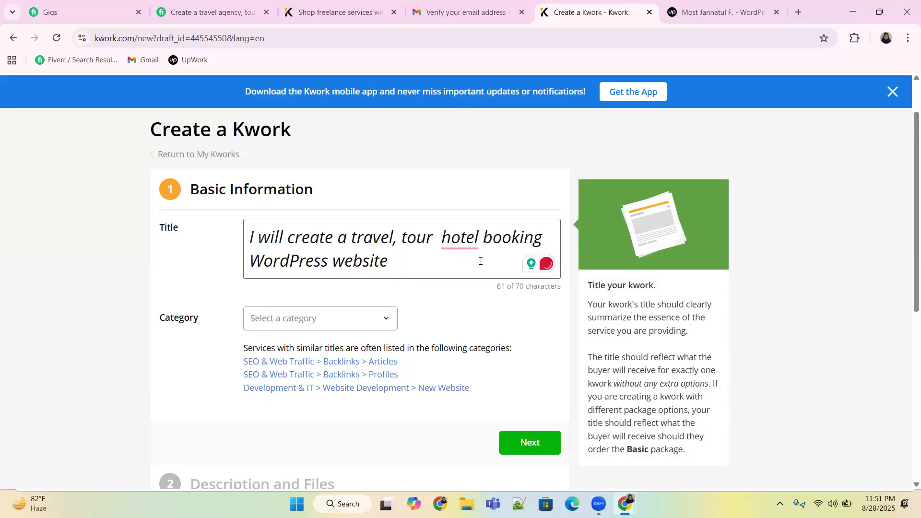
{"action": "type", "text": "and"}
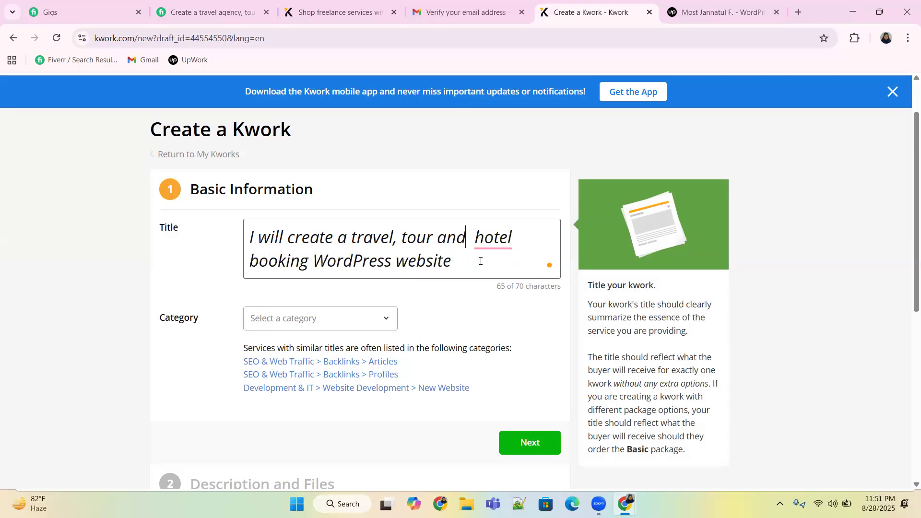
{"action": "key", "text": "Delete"}
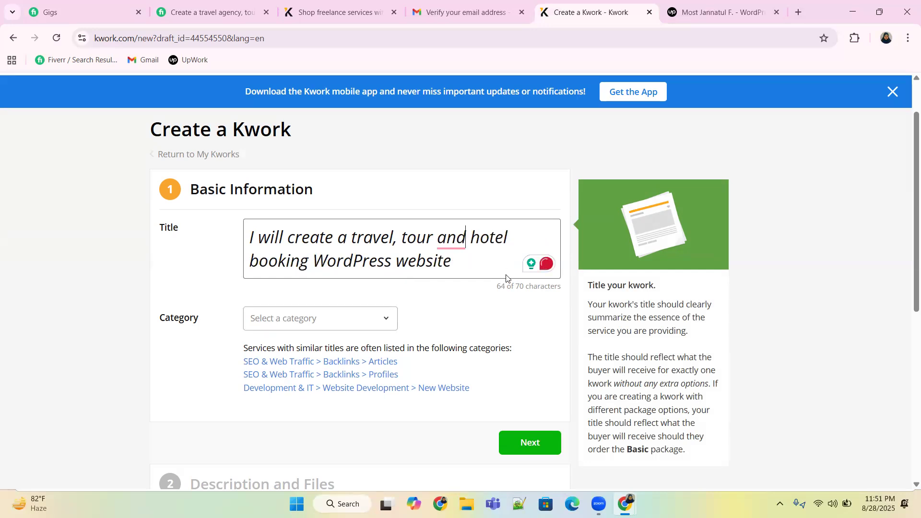
Set the category to Development & IT > Website Development > New Website.
{"action": "mouse_move", "coordinate": [346, 320]}
{"action": "left_click", "coordinate": [317, 319]}
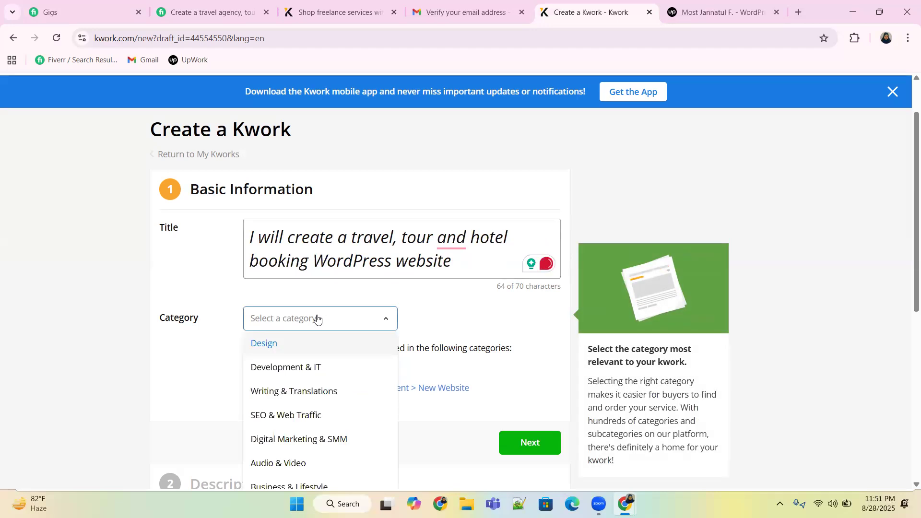
{"action": "double_click", "coordinate": [444, 388]}
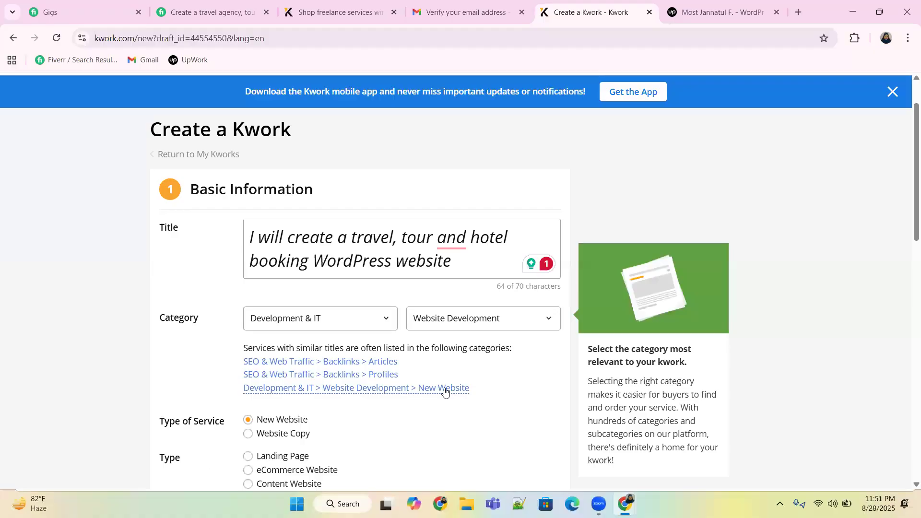
{"action": "scroll", "coordinate": [441, 387], "scroll_direction": "down", "scroll_amount": 3}
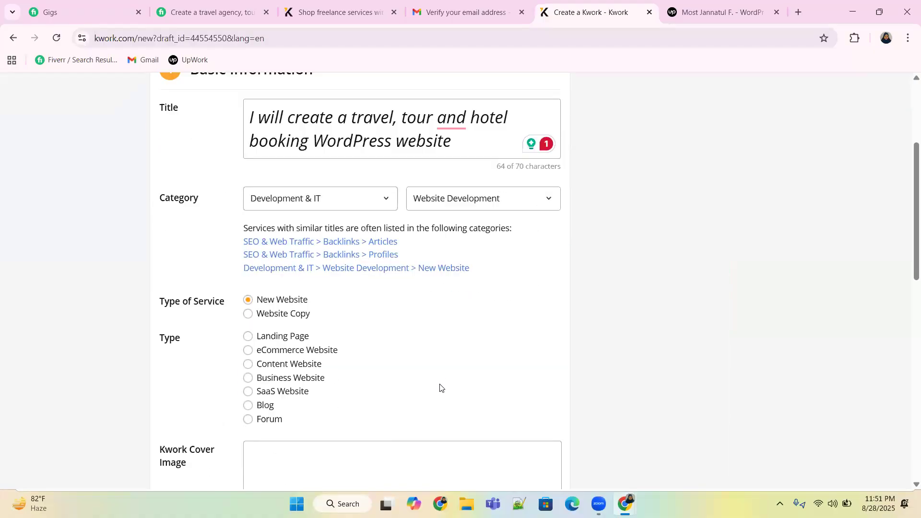
{"action": "scroll", "coordinate": [440, 388], "scroll_direction": "down", "scroll_amount": 1}
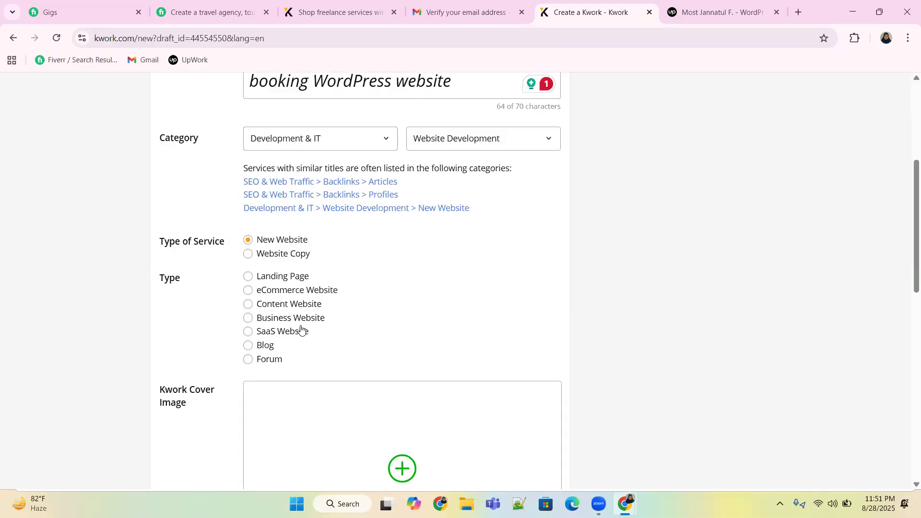
{"action": "scroll", "coordinate": [301, 330], "scroll_direction": "down", "scroll_amount": 1}
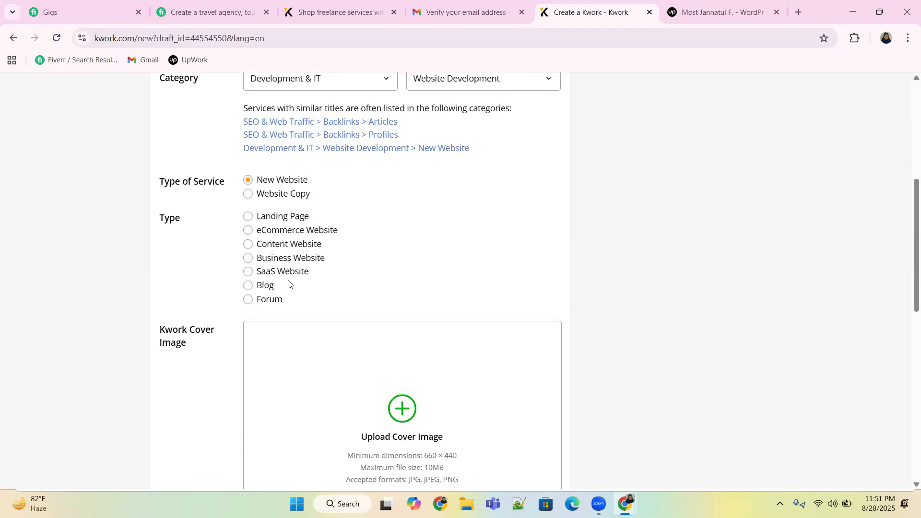
Choose Business Website as the website type and Wordpress as the only CMS.
{"action": "left_click", "coordinate": [248, 258]}
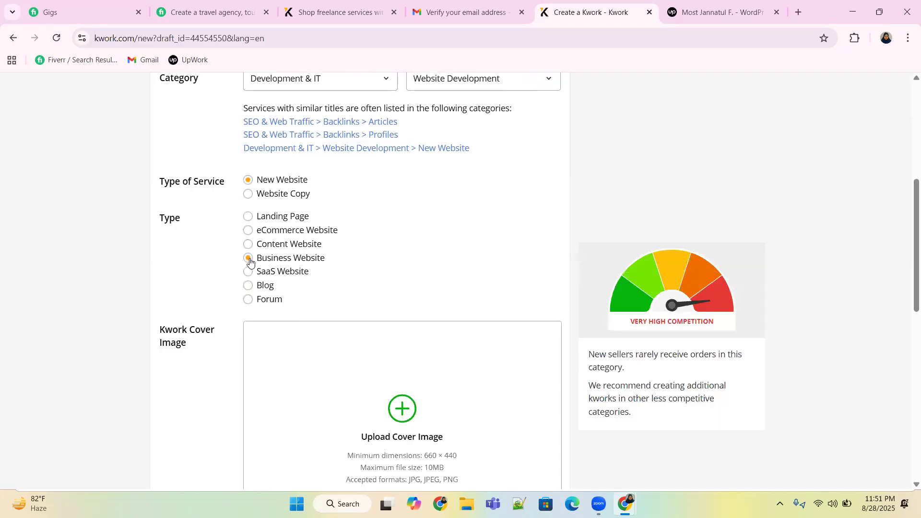
{"action": "scroll", "coordinate": [323, 320], "scroll_direction": "down", "scroll_amount": 1}
{"action": "left_click", "coordinate": [249, 314]}
{"action": "left_click", "coordinate": [249, 261]}
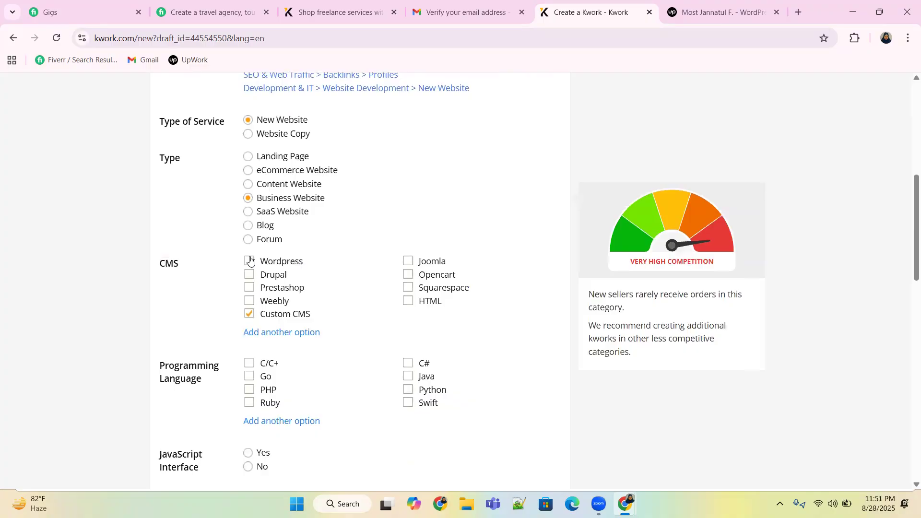
{"action": "left_click", "coordinate": [249, 315]}
{"action": "scroll", "coordinate": [339, 416], "scroll_direction": "down", "scroll_amount": 5}
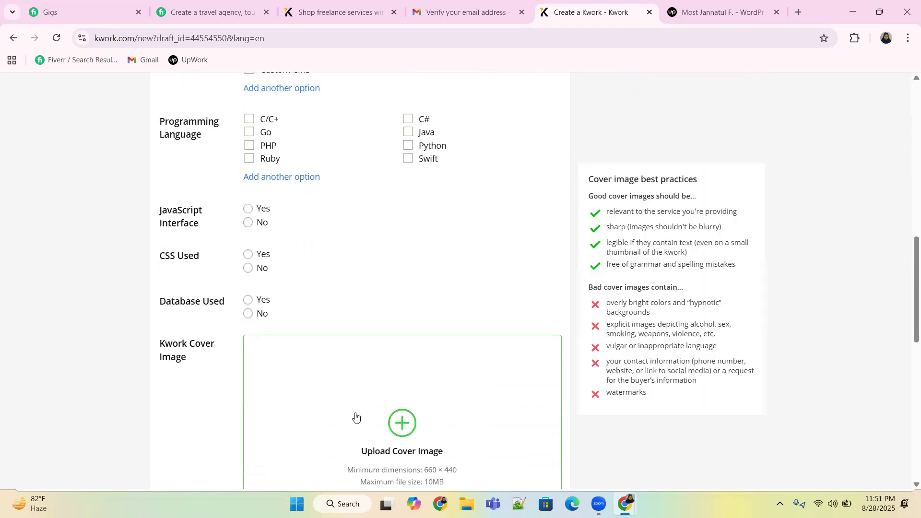
{"action": "scroll", "coordinate": [380, 345], "scroll_direction": "down", "scroll_amount": 2}
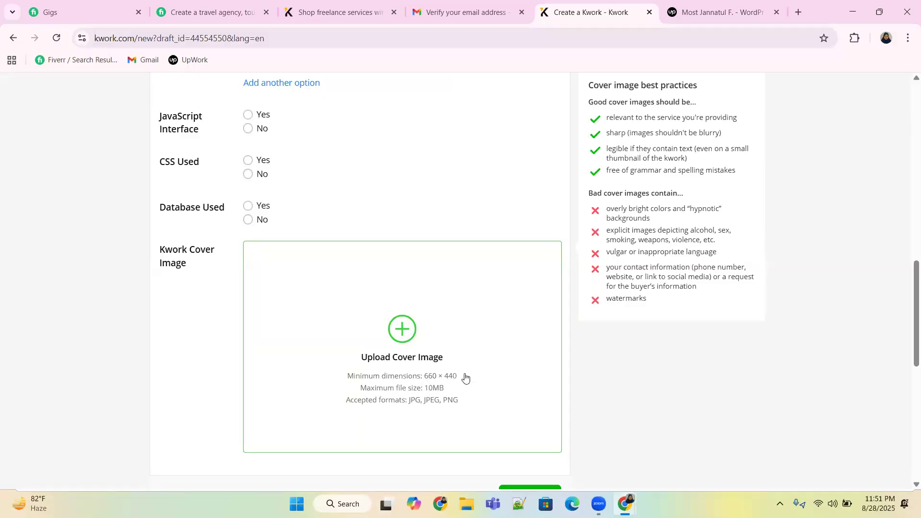
{"action": "scroll", "coordinate": [464, 376], "scroll_direction": "down", "scroll_amount": 1}
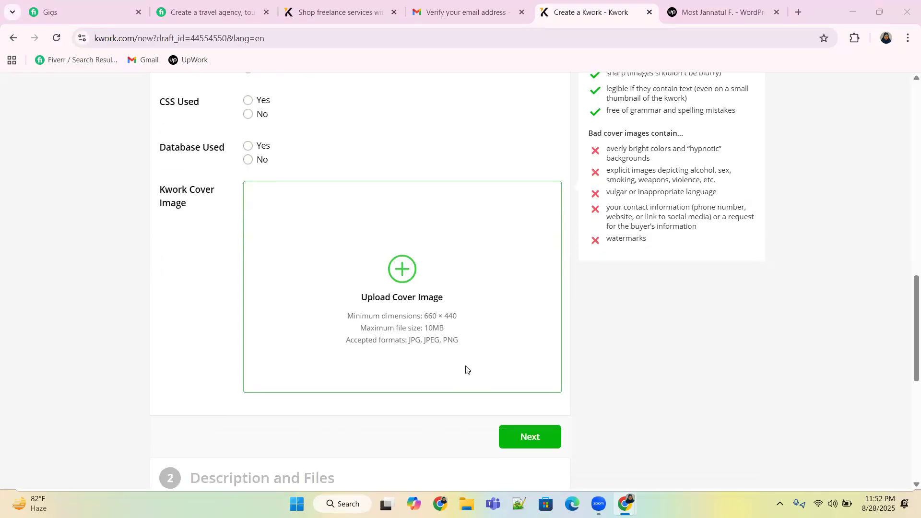
Start a cover image upload, cancel it, and briefly check the Fiverr Gigs page.
{"action": "left_click", "coordinate": [465, 369]}
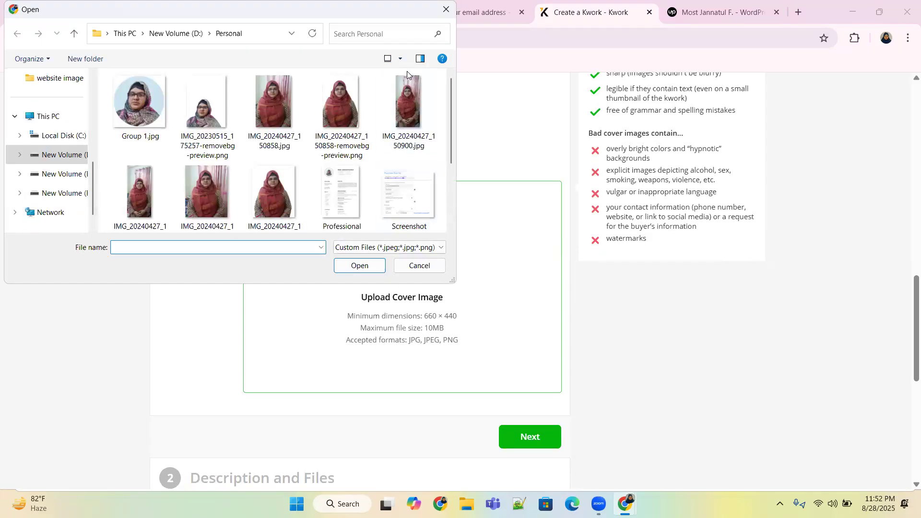
{"action": "left_click", "coordinate": [448, 12]}
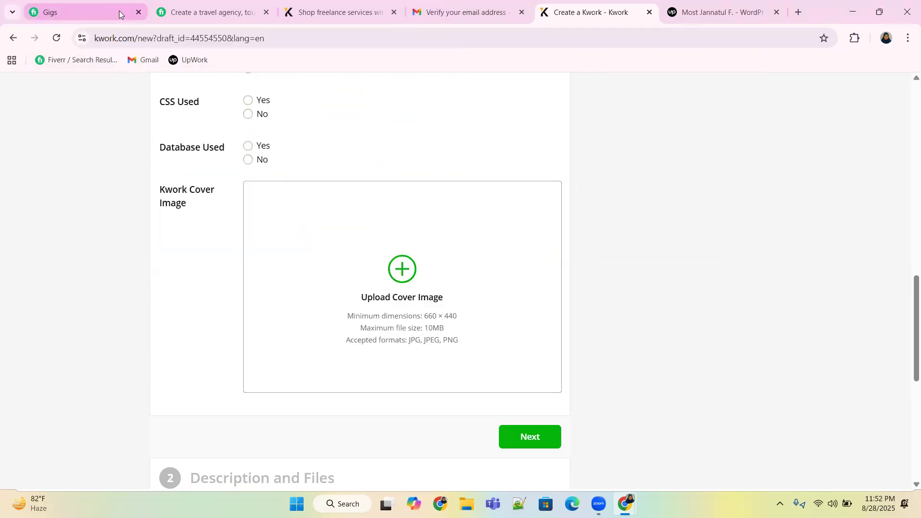
{"action": "left_click", "coordinate": [107, 11]}
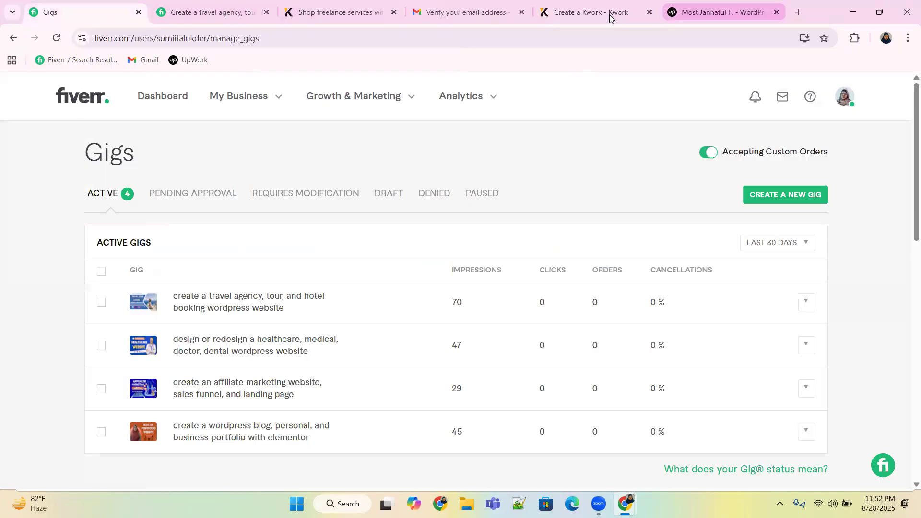
{"action": "left_click", "coordinate": [552, 16]}
Upload Image-1.jpg from Desktop > Image > GIG Image > GIG-5 (Booking) as the cover image.
{"action": "mouse_move", "coordinate": [401, 271]}
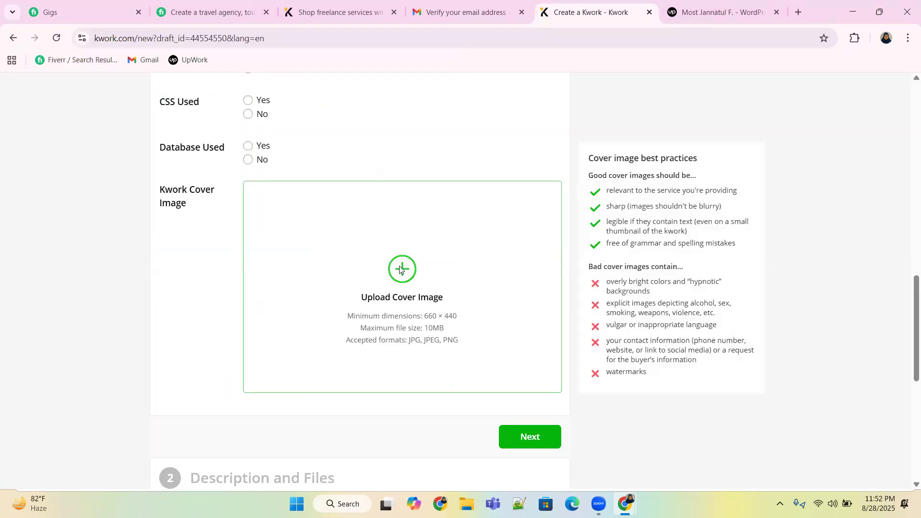
{"action": "left_click", "coordinate": [401, 268]}
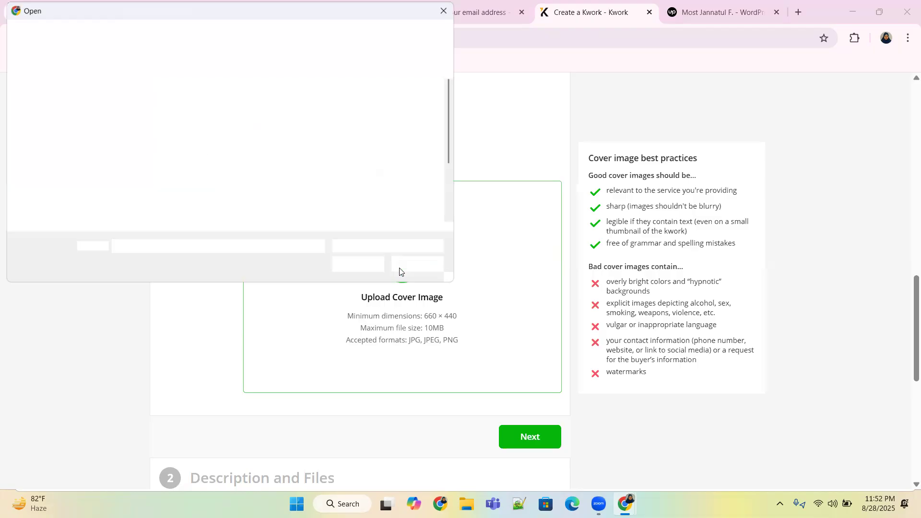
{"action": "scroll", "coordinate": [47, 124], "scroll_direction": "up", "scroll_amount": 3}
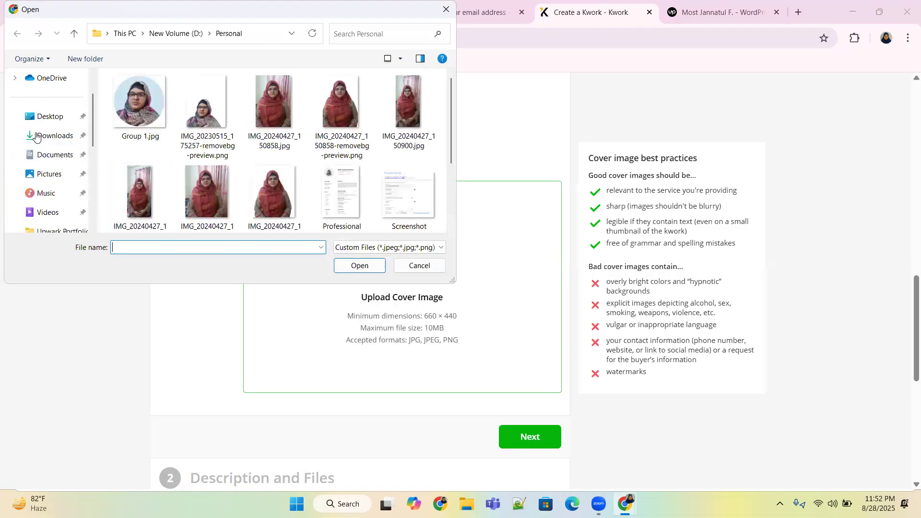
{"action": "left_click", "coordinate": [48, 119]}
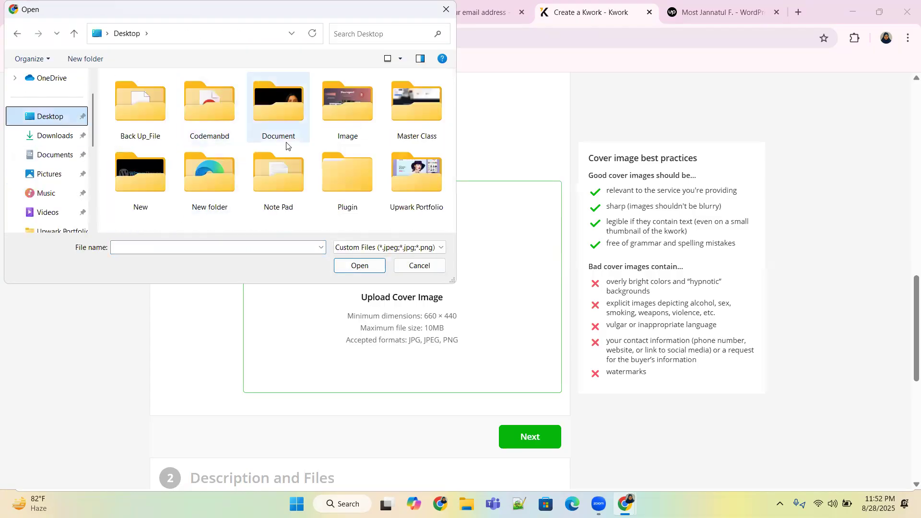
{"action": "double_click", "coordinate": [351, 117]}
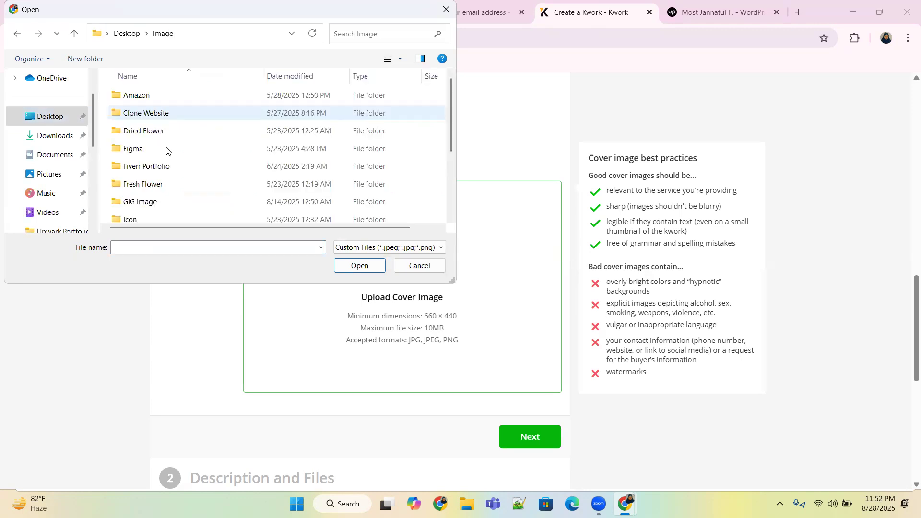
{"action": "left_click", "coordinate": [123, 203]}
{"action": "double_click", "coordinate": [124, 204]}
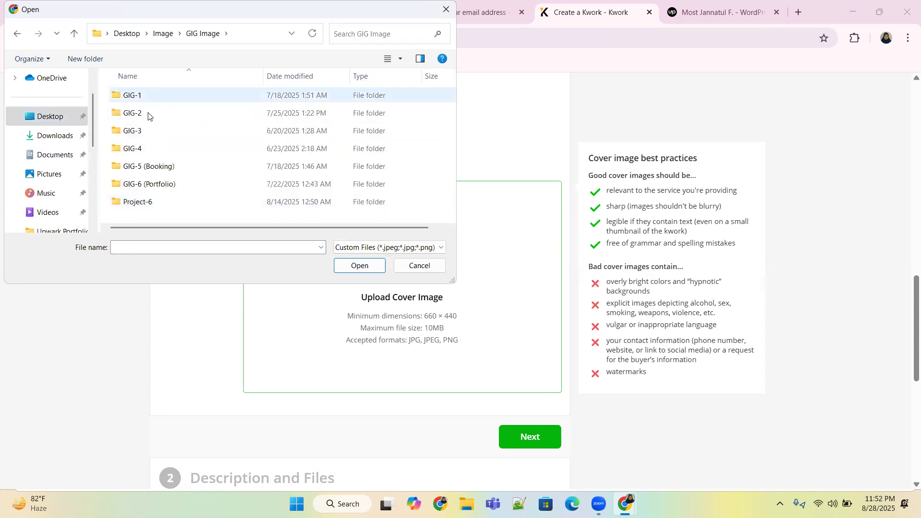
{"action": "double_click", "coordinate": [153, 175]}
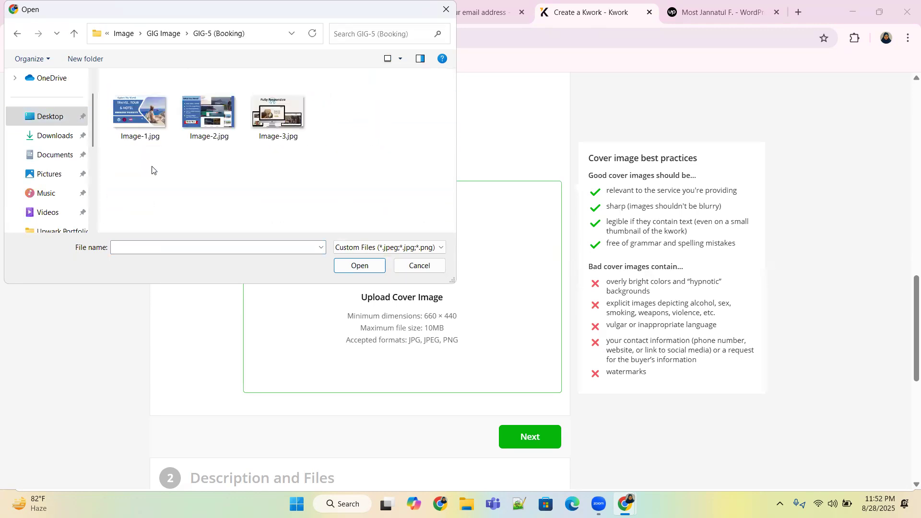
{"action": "left_click", "coordinate": [137, 115]}
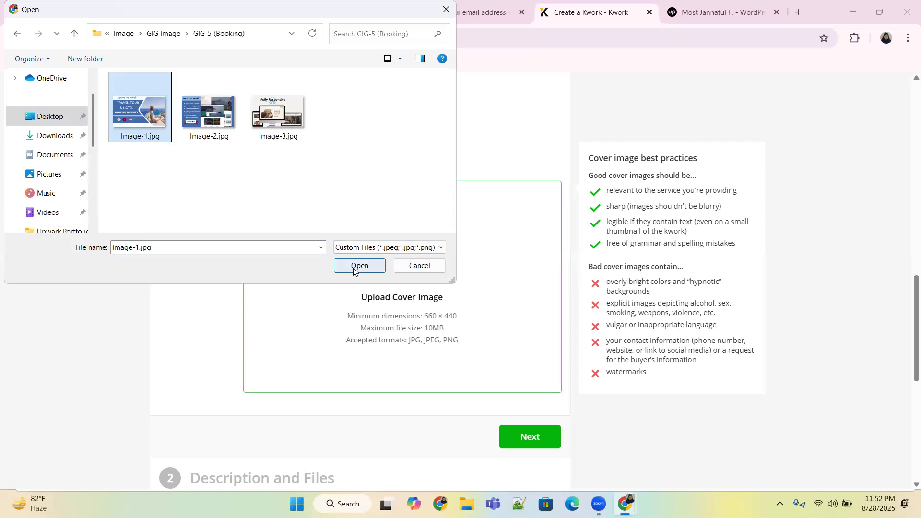
{"action": "left_click", "coordinate": [355, 266]}
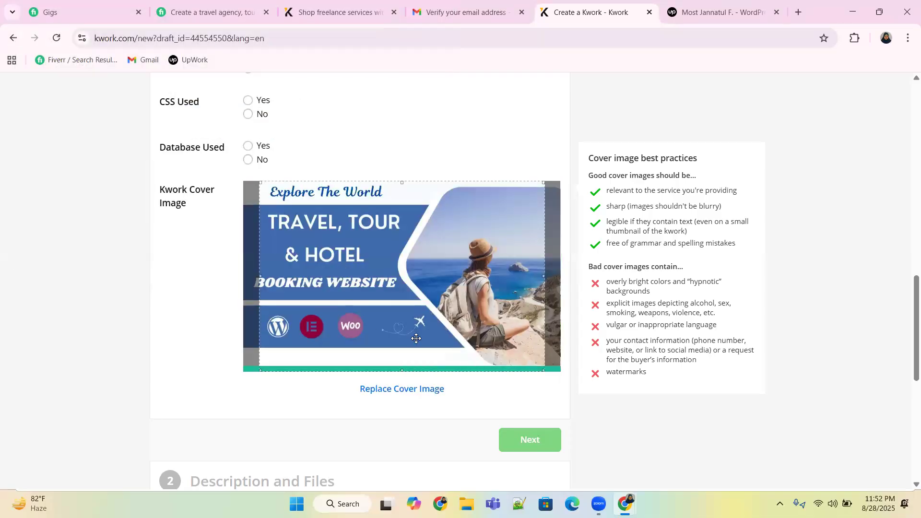
Move the cover image's dashed crop box to start at the banner's left edge.
{"action": "scroll", "coordinate": [415, 338], "scroll_direction": "down", "scroll_amount": 1}
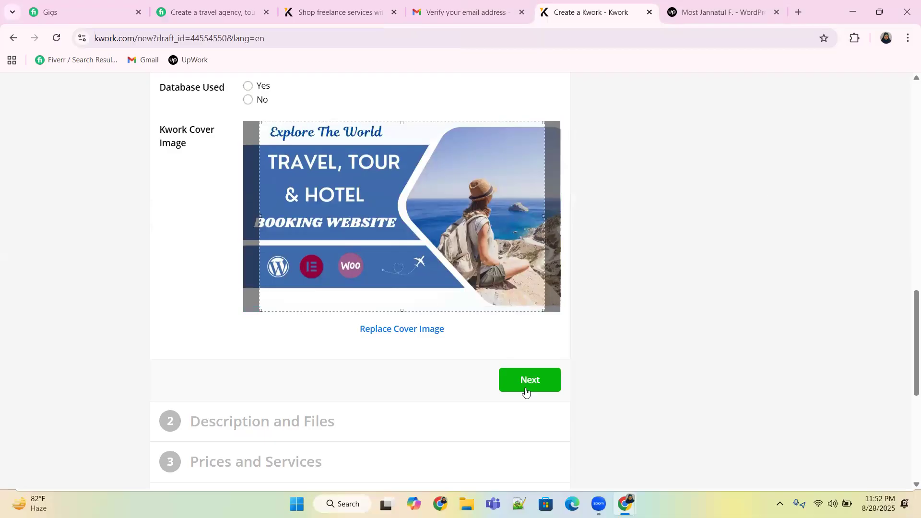
{"action": "mouse_move", "coordinate": [488, 251]}
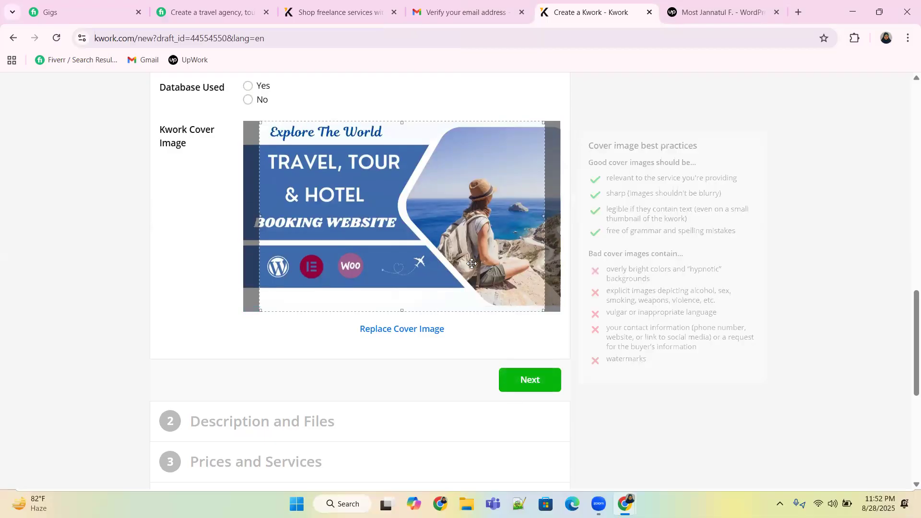
{"action": "left_click_drag", "start_coordinate": [488, 251], "coordinate": [467, 258]}
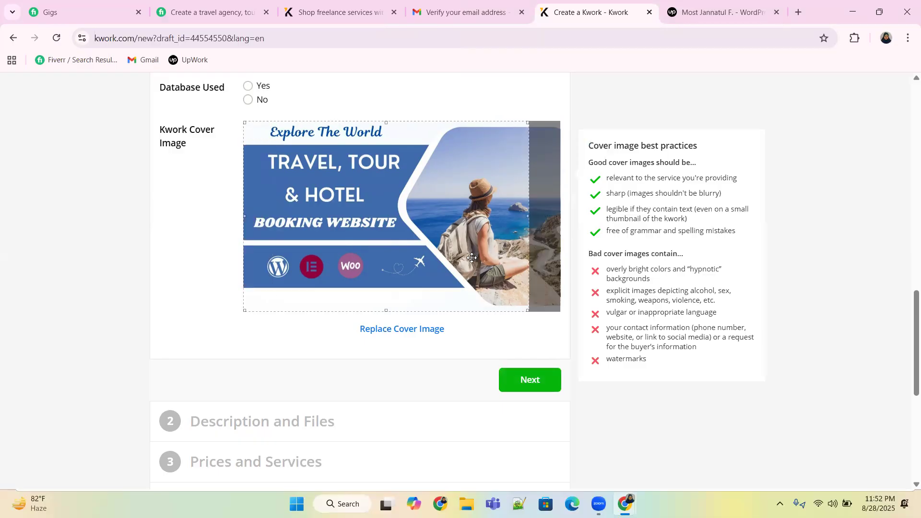
Continue past the basic information and select PHP with no framework.
{"action": "left_click", "coordinate": [530, 379]}
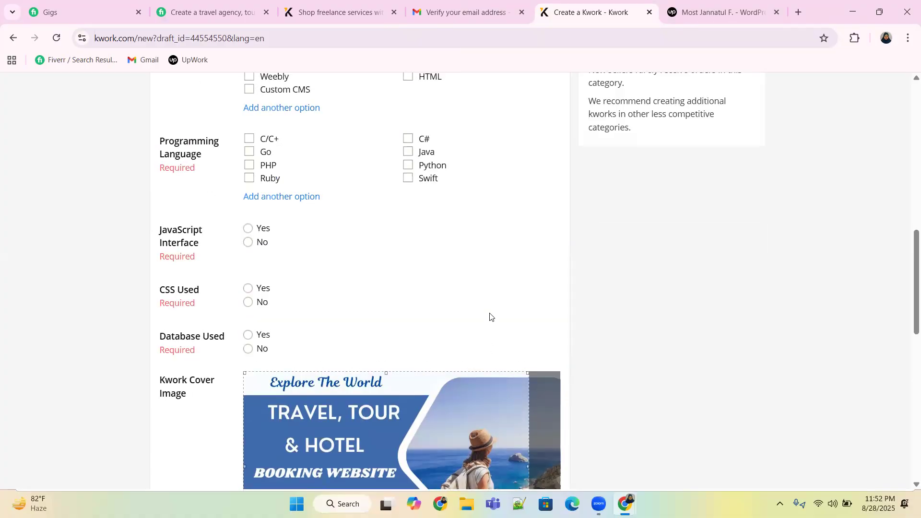
{"action": "scroll", "coordinate": [490, 316], "scroll_direction": "down", "scroll_amount": 3}
{"action": "scroll", "coordinate": [462, 290], "scroll_direction": "up", "scroll_amount": 2}
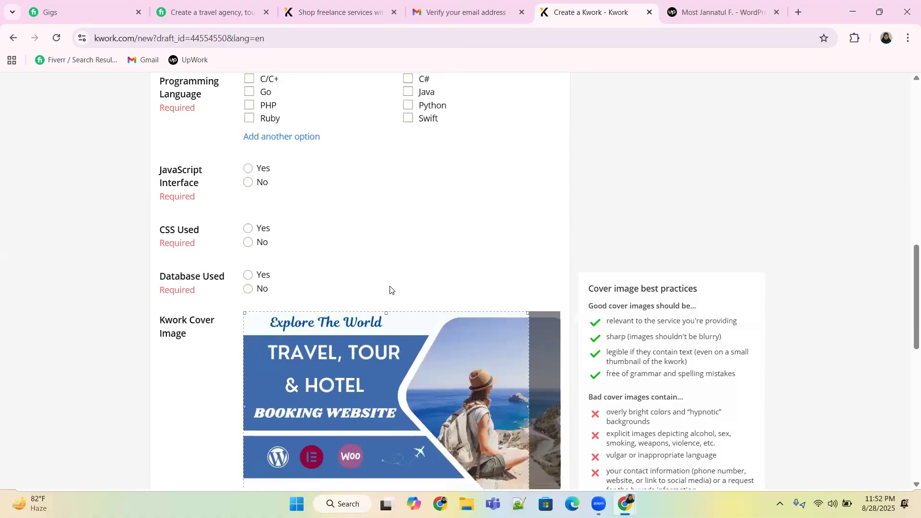
{"action": "left_click", "coordinate": [248, 105]}
{"action": "scroll", "coordinate": [313, 168], "scroll_direction": "up", "scroll_amount": 1}
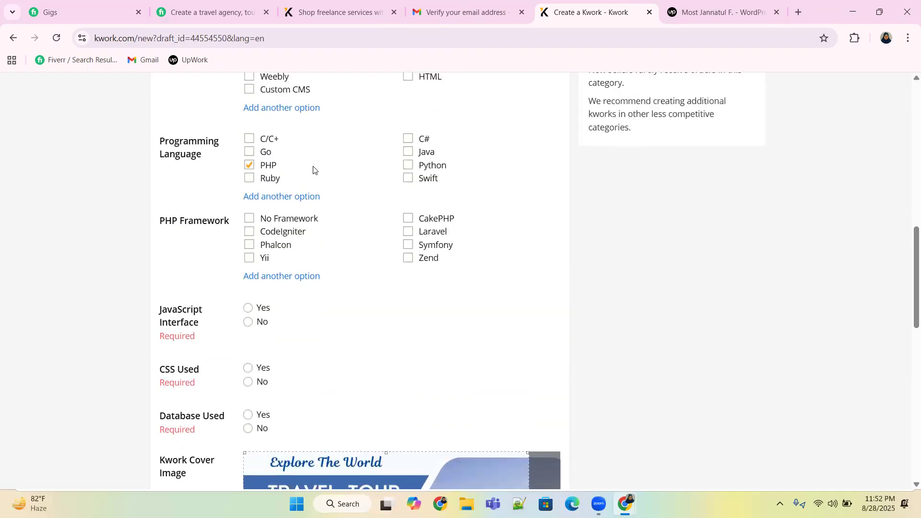
{"action": "left_click", "coordinate": [264, 220]}
Set JavaScript interface and CSS to Yes with no framework, choose a MySQL database, and continue.
{"action": "left_click", "coordinate": [248, 310]}
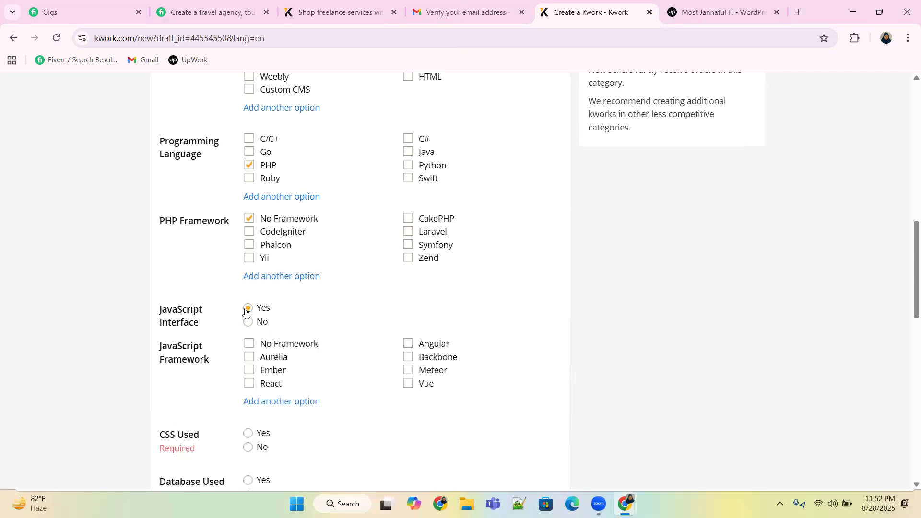
{"action": "left_click", "coordinate": [248, 344]}
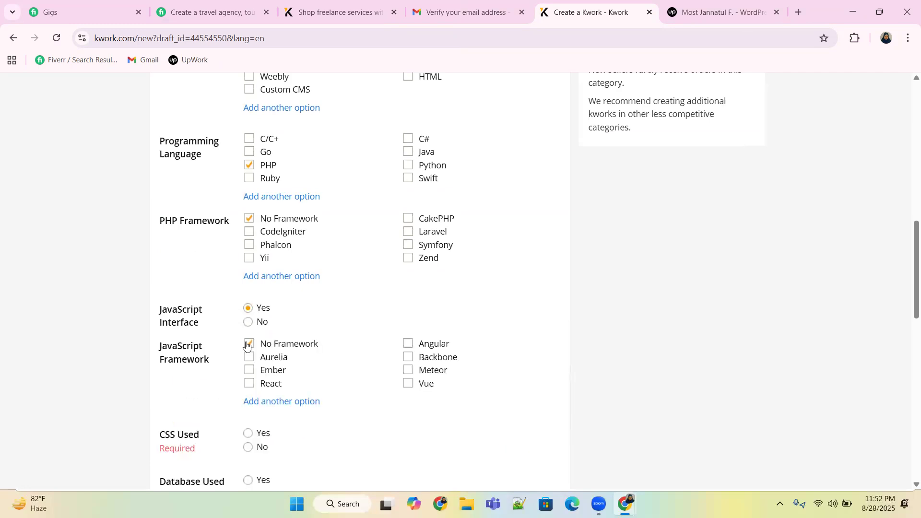
{"action": "left_click", "coordinate": [248, 434]}
{"action": "scroll", "coordinate": [99, 390], "scroll_direction": "down", "scroll_amount": 3}
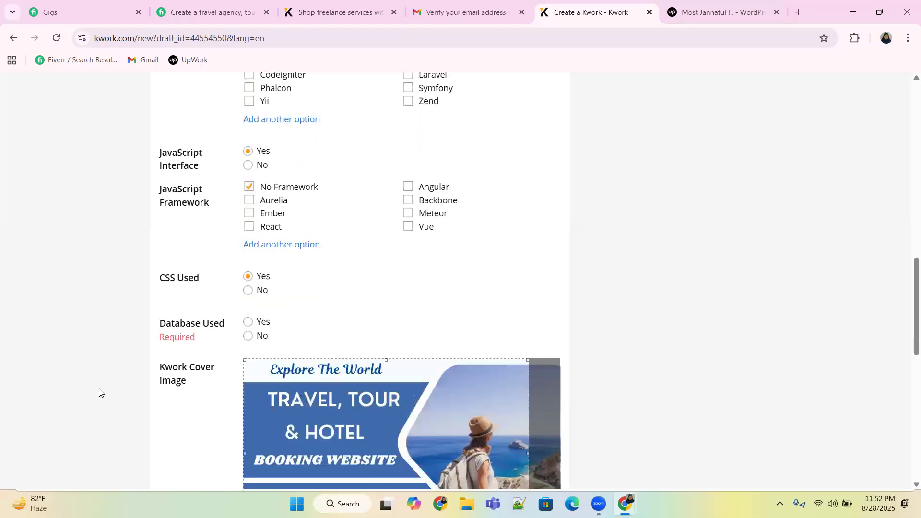
{"action": "left_click", "coordinate": [248, 312]}
{"action": "left_click", "coordinate": [254, 418]}
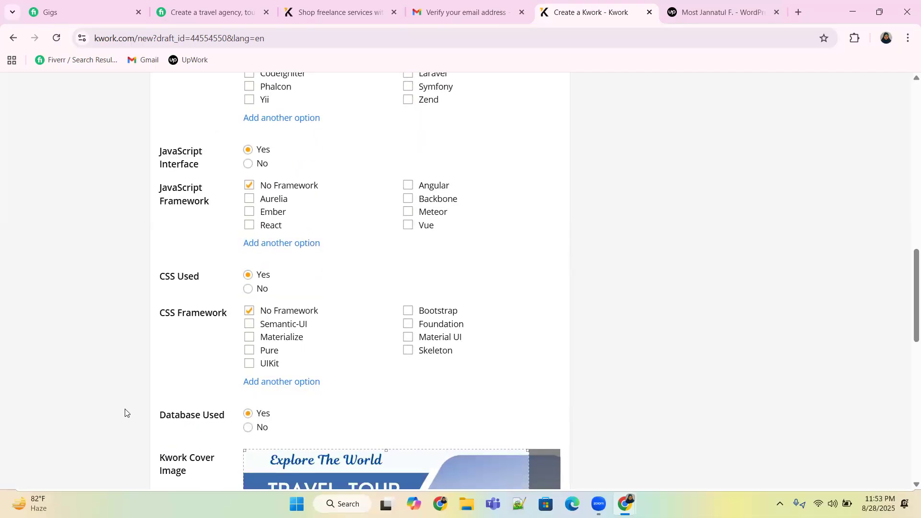
{"action": "scroll", "coordinate": [124, 412], "scroll_direction": "down", "scroll_amount": 4}
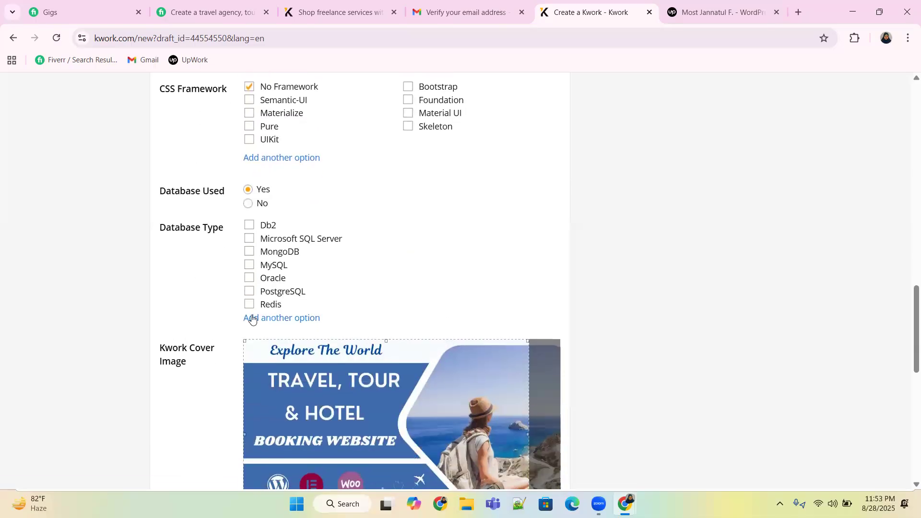
{"action": "left_click", "coordinate": [249, 266]}
{"action": "scroll", "coordinate": [101, 335], "scroll_direction": "down", "scroll_amount": 3}
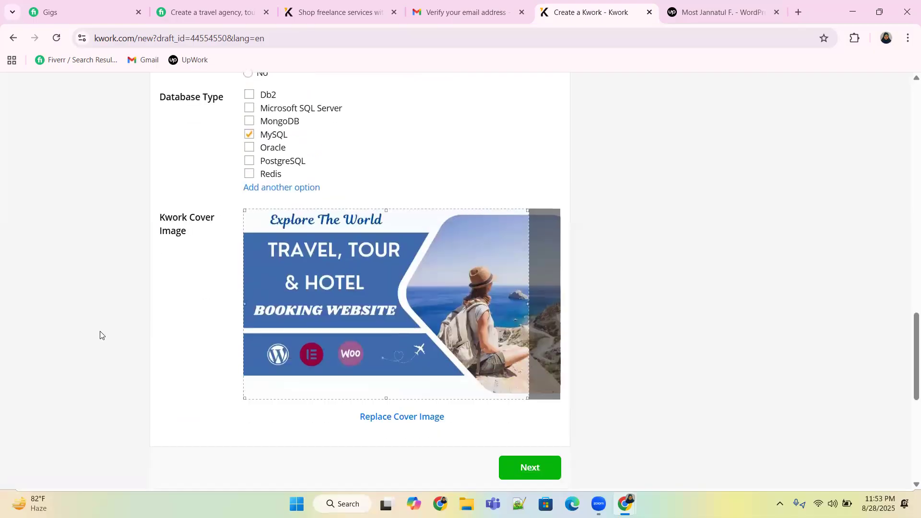
{"action": "left_click", "coordinate": [511, 460]}
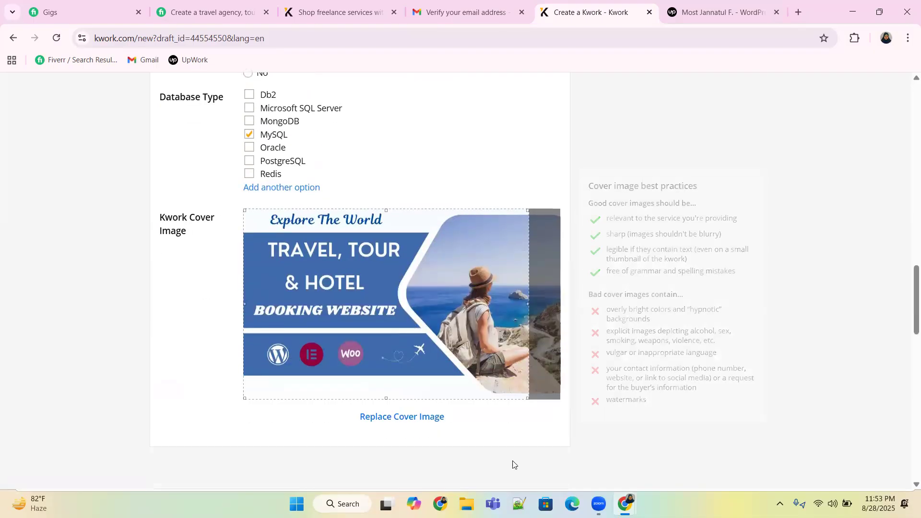
Scroll to the Description and Files section and focus the empty Description editor.
{"action": "scroll", "coordinate": [551, 336], "scroll_direction": "down", "scroll_amount": 2}
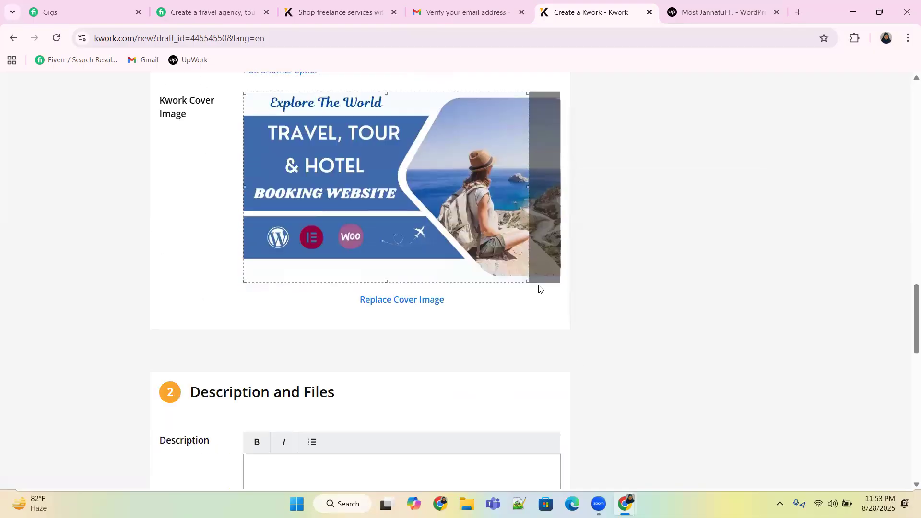
{"action": "scroll", "coordinate": [501, 331], "scroll_direction": "down", "scroll_amount": 2}
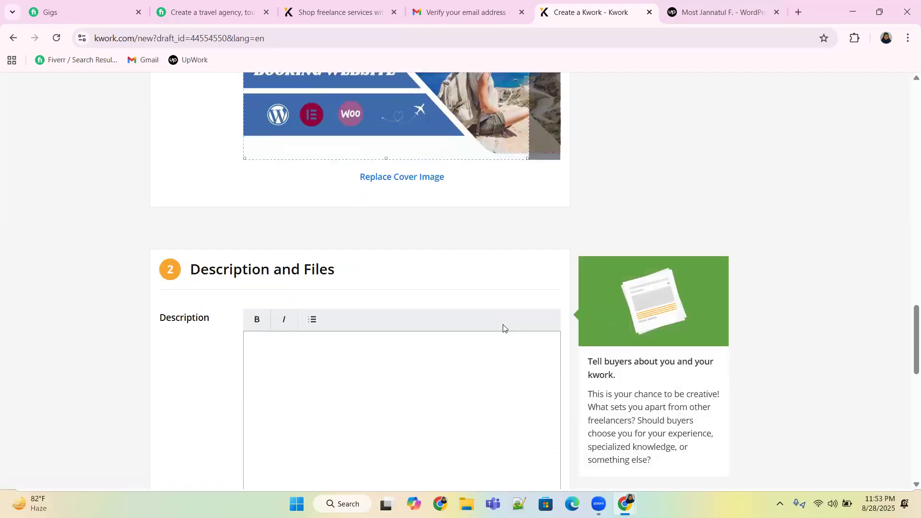
{"action": "scroll", "coordinate": [501, 331], "scroll_direction": "up", "scroll_amount": 2}
{"action": "scroll", "coordinate": [504, 326], "scroll_direction": "down", "scroll_amount": 5}
{"action": "scroll", "coordinate": [521, 418], "scroll_direction": "down", "scroll_amount": 3}
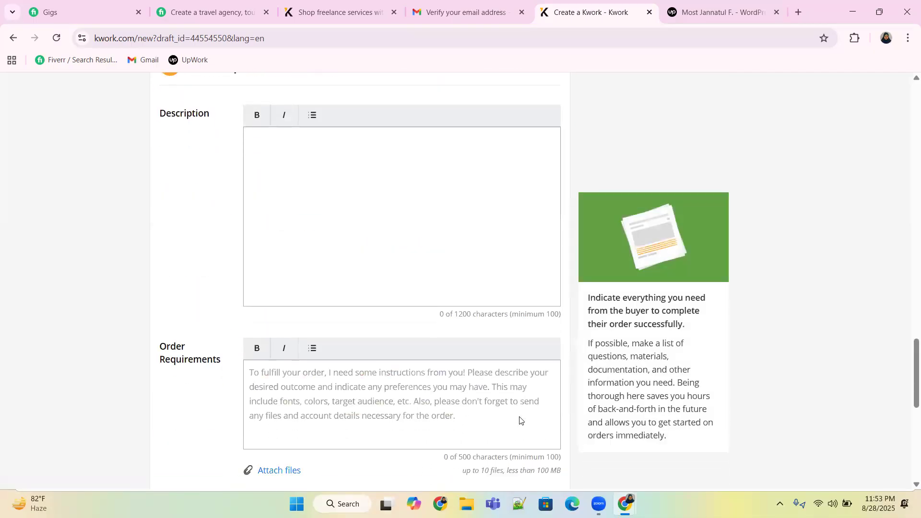
{"action": "scroll", "coordinate": [339, 253], "scroll_direction": "up", "scroll_amount": 2}
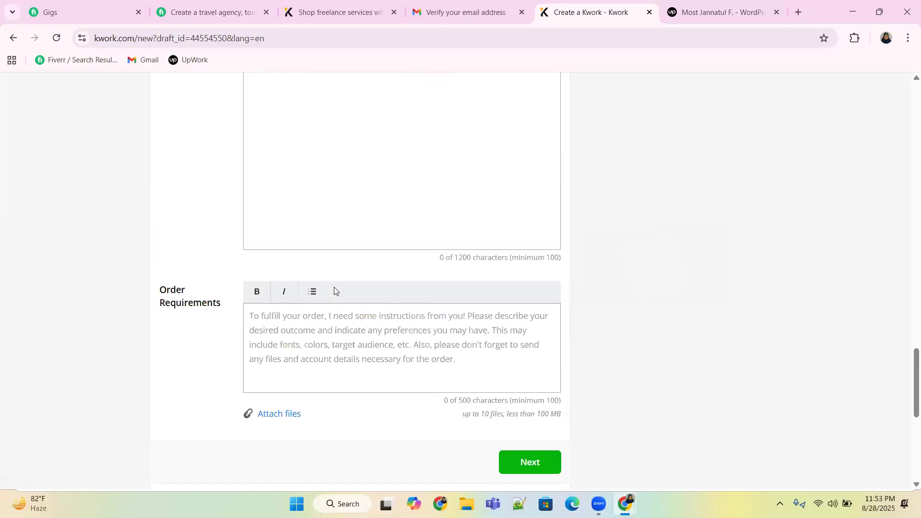
{"action": "left_click", "coordinate": [339, 142]}
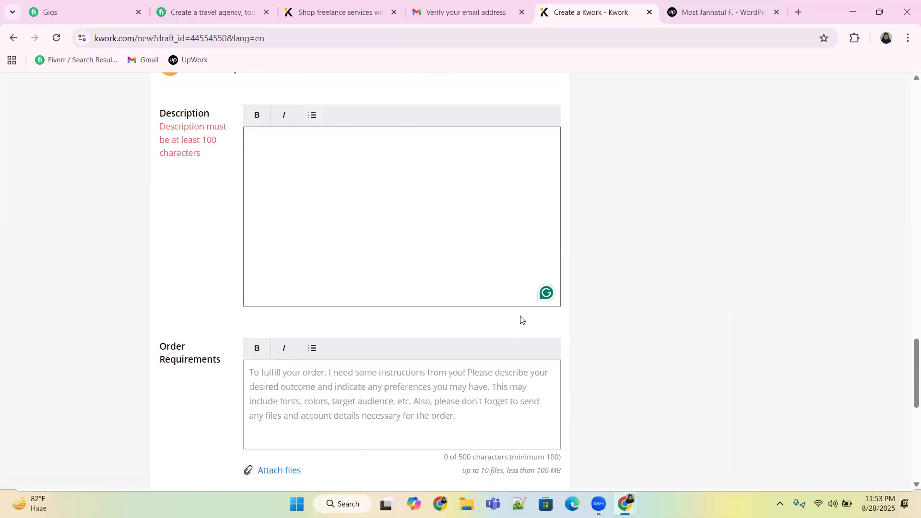
{"action": "scroll", "coordinate": [432, 312], "scroll_direction": "up", "scroll_amount": 1}
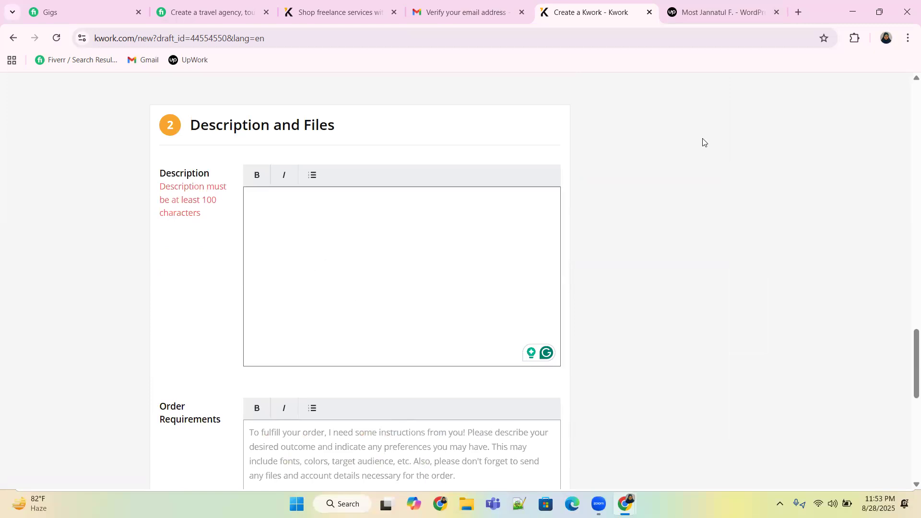
{"action": "mouse_move", "coordinate": [273, 231]}
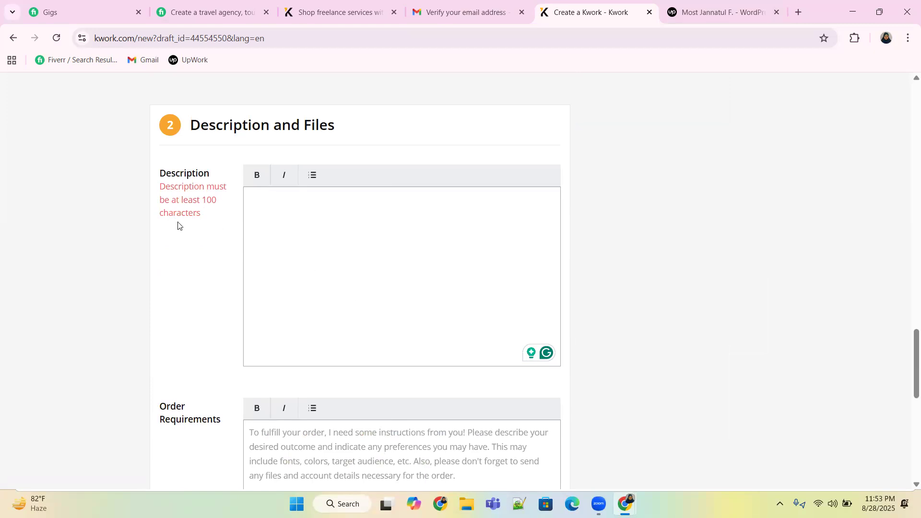
Select the Fiverr travel gig's About text through the feature list, then return to Kwork.
{"action": "left_click", "coordinate": [206, 13]}
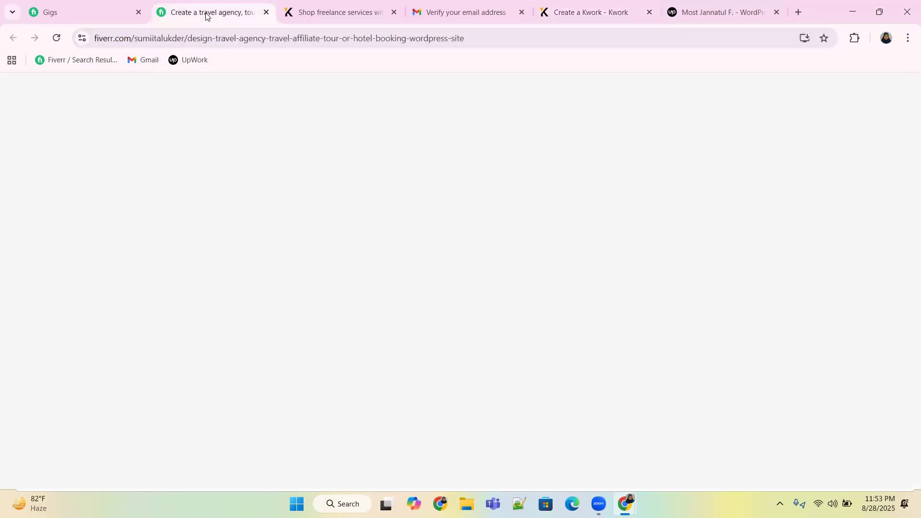
{"action": "scroll", "coordinate": [324, 201], "scroll_direction": "down", "scroll_amount": 9}
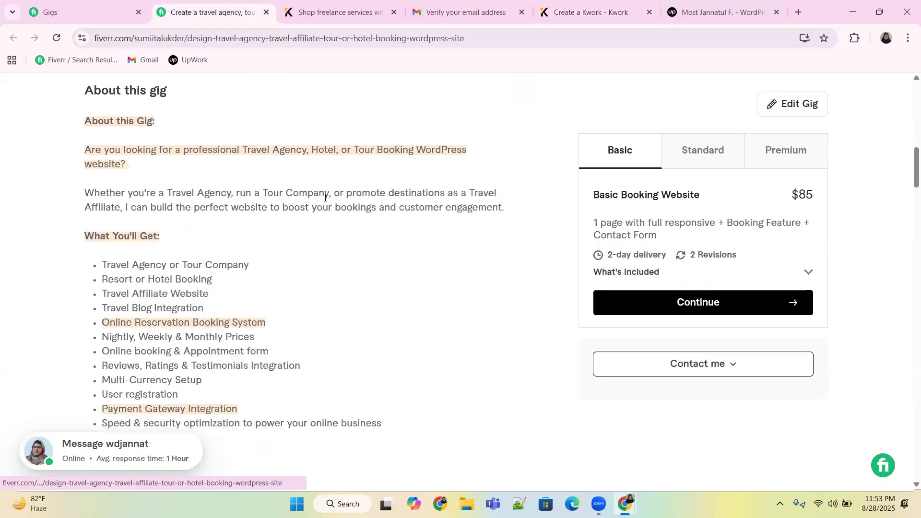
{"action": "scroll", "coordinate": [313, 197], "scroll_direction": "down", "scroll_amount": 1}
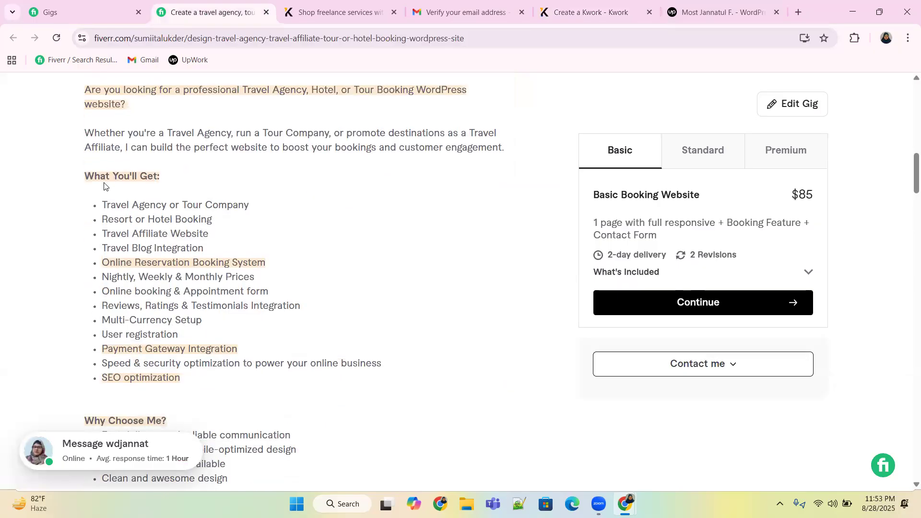
{"action": "scroll", "coordinate": [105, 186], "scroll_direction": "up", "scroll_amount": 1}
{"action": "left_click_drag", "start_coordinate": [86, 152], "coordinate": [388, 425]}
{"action": "key", "text": "ctrl+c"}
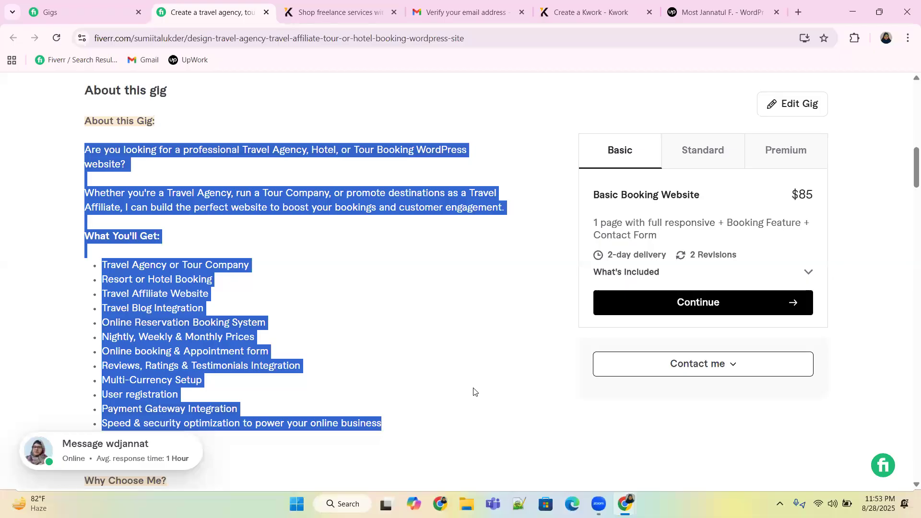
{"action": "left_click", "coordinate": [597, 7]}
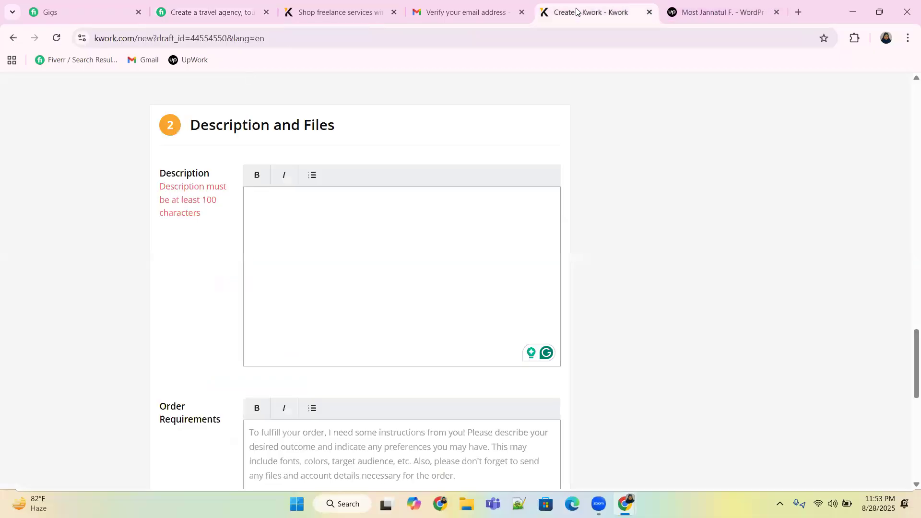
Paste the copied gig text into the Description, reaching 679 of 1200 characters.
{"action": "left_click", "coordinate": [253, 197]}
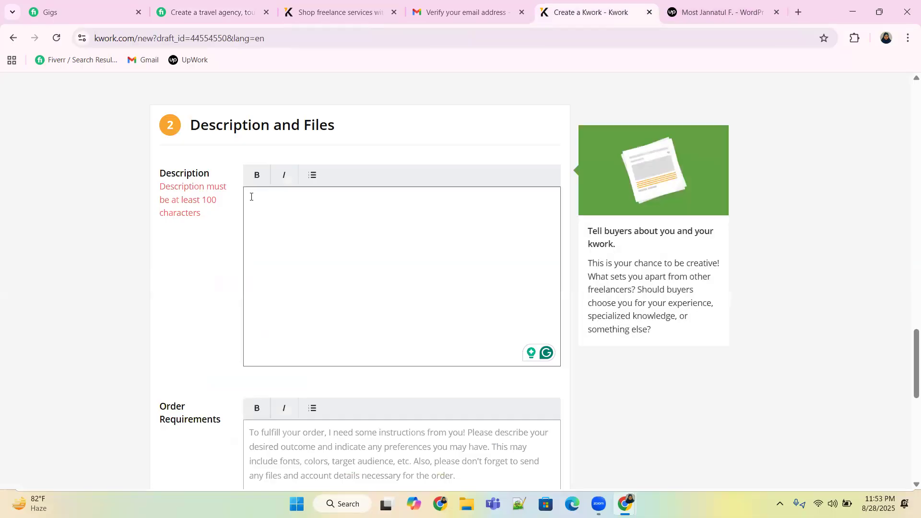
{"action": "key", "text": "ctrl+v"}
{"action": "scroll", "coordinate": [394, 267], "scroll_direction": "down", "scroll_amount": 3}
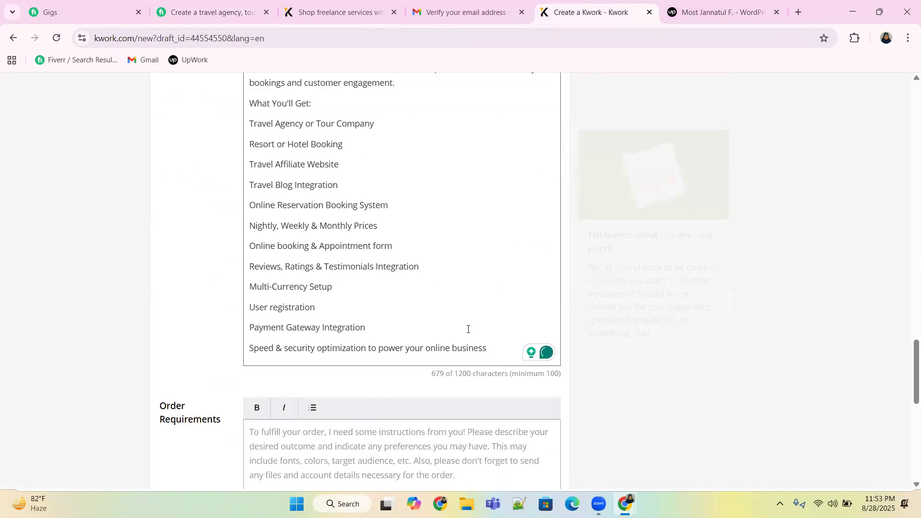
{"action": "scroll", "coordinate": [454, 288], "scroll_direction": "down", "scroll_amount": 3}
{"action": "scroll", "coordinate": [454, 278], "scroll_direction": "up", "scroll_amount": 1}
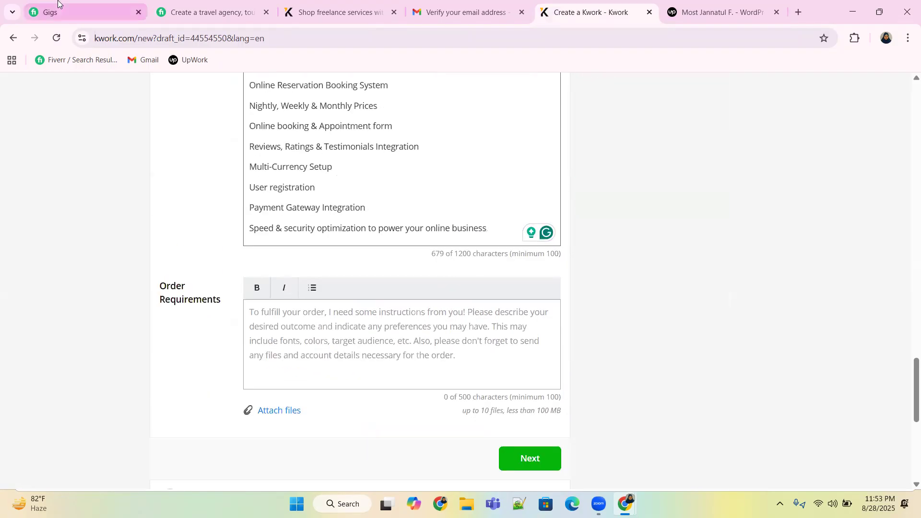
{"action": "left_click", "coordinate": [182, 12]}
Select the Fiverr gig's Why Choose Me? list and closing note, then return to Kwork.
{"action": "left_click", "coordinate": [394, 274]}
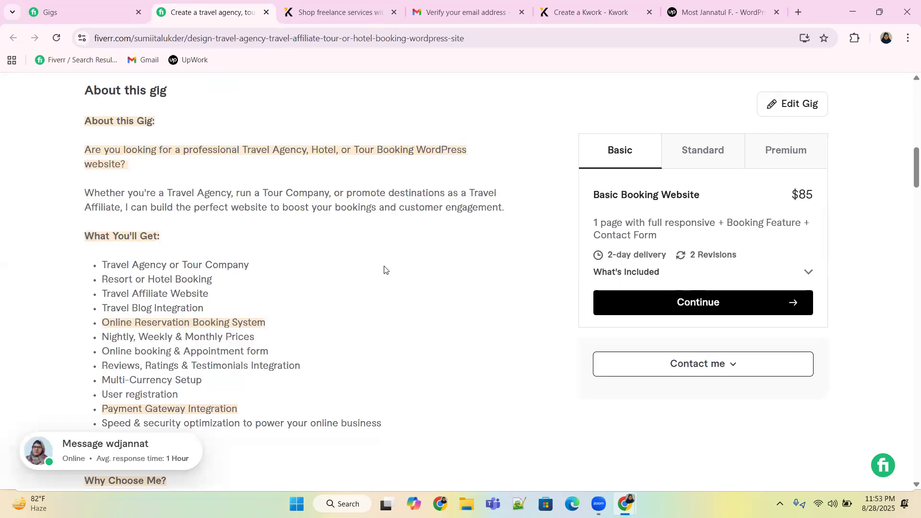
{"action": "scroll", "coordinate": [381, 268], "scroll_direction": "down", "scroll_amount": 5}
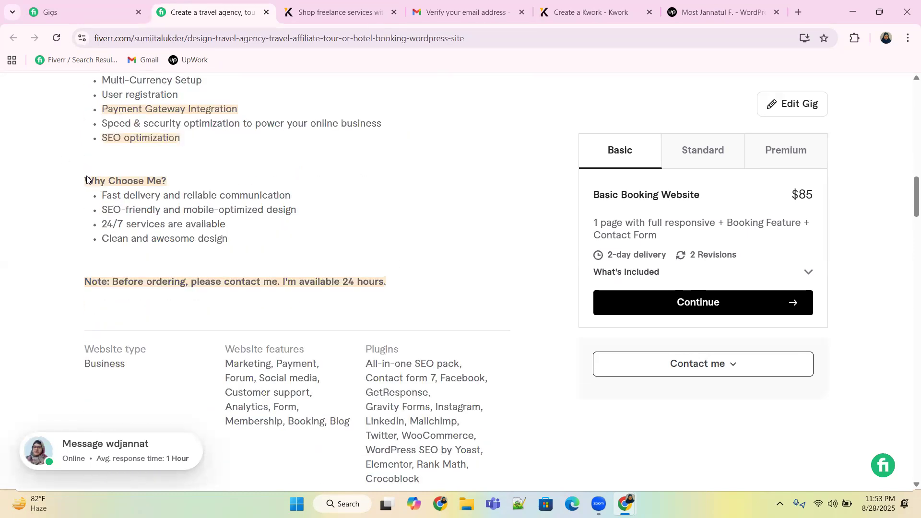
{"action": "left_click_drag", "start_coordinate": [83, 180], "coordinate": [388, 292]}
{"action": "key", "text": "ctrl+c"}
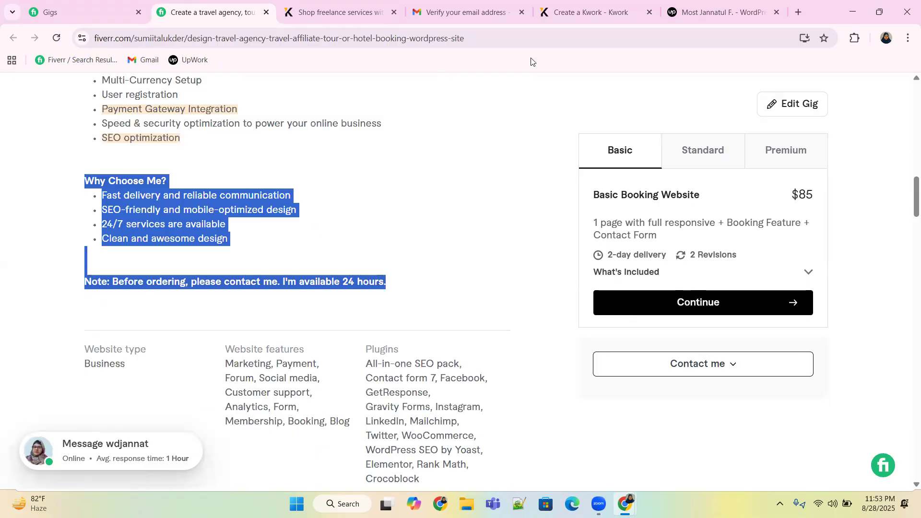
{"action": "left_click", "coordinate": [622, 12]}
{"action": "scroll", "coordinate": [434, 194], "scroll_direction": "down", "scroll_amount": 1}
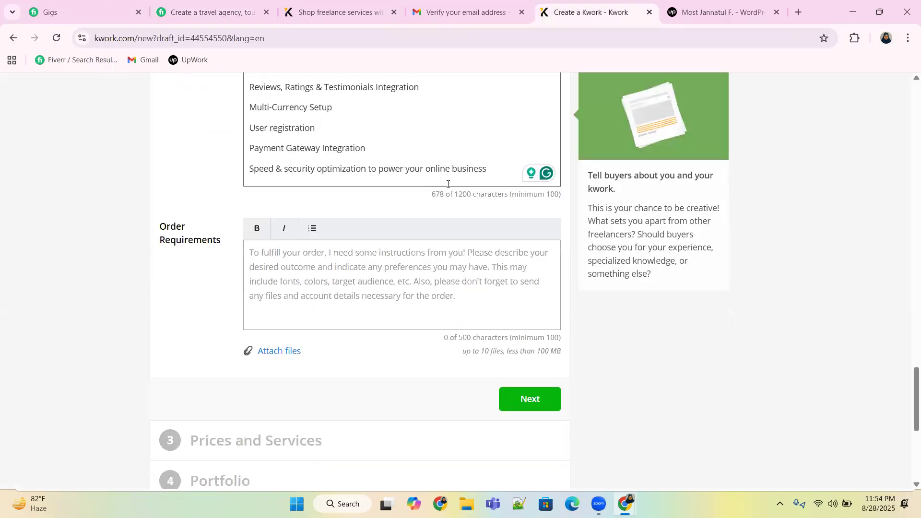
Paste the Why Choose Me? list and note on a new line after the feature list.
{"action": "left_click", "coordinate": [487, 172]}
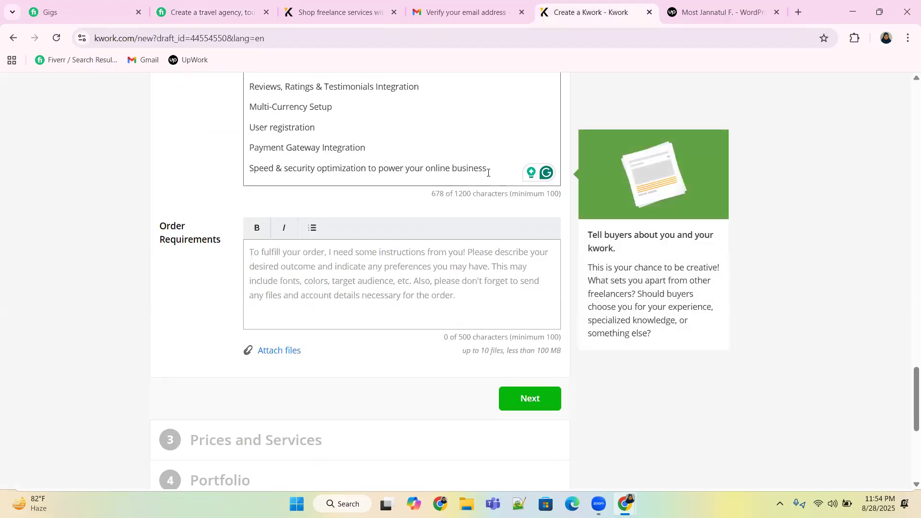
{"action": "key", "text": "Return"}
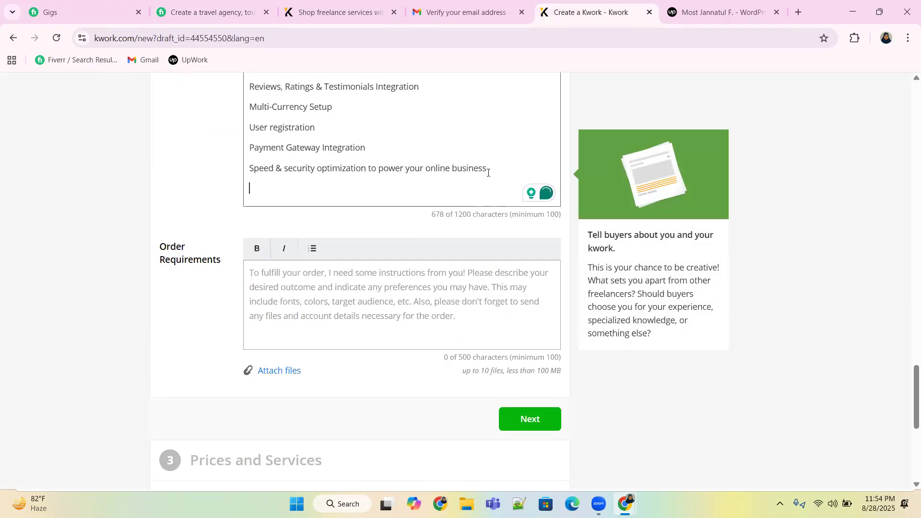
{"action": "key", "text": "ctrl+v"}
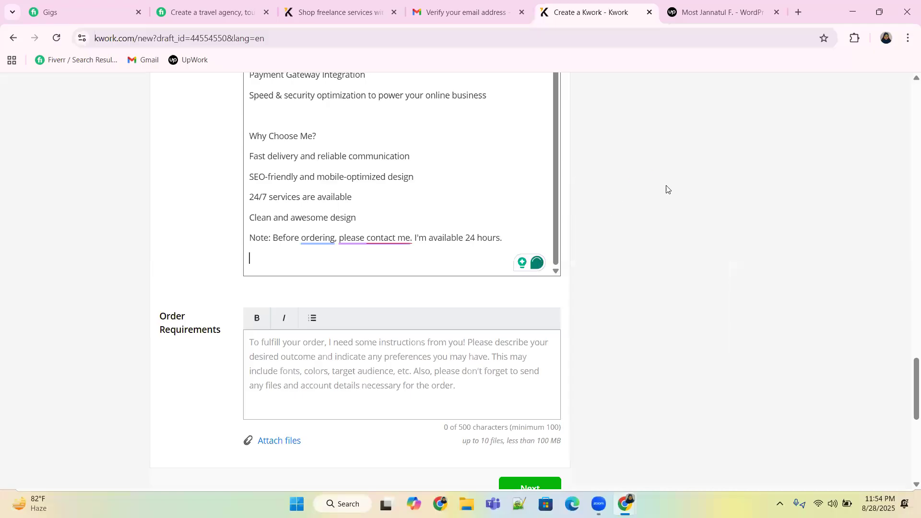
Accept the Grammarly rewording so the note reads 'Before placing your order, please contact me.'.
{"action": "mouse_move", "coordinate": [351, 242]}
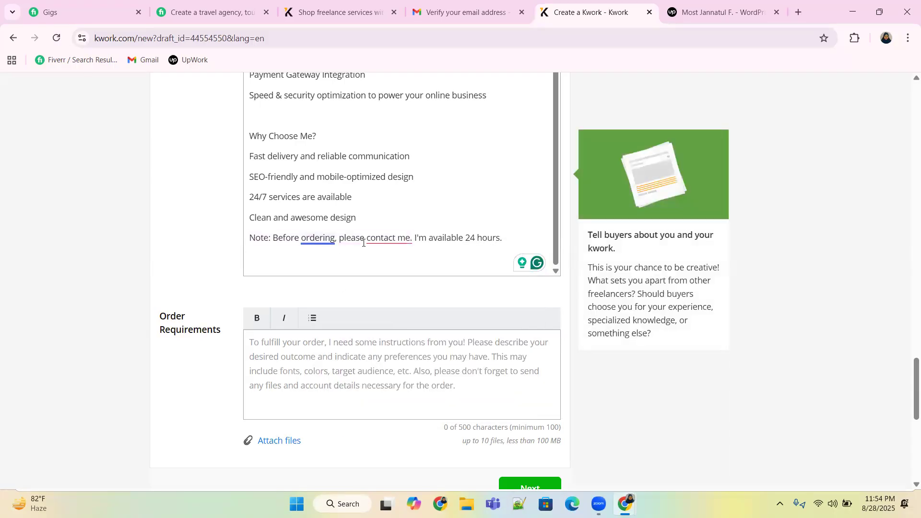
{"action": "mouse_move", "coordinate": [319, 240]}
{"action": "left_click", "coordinate": [378, 296]}
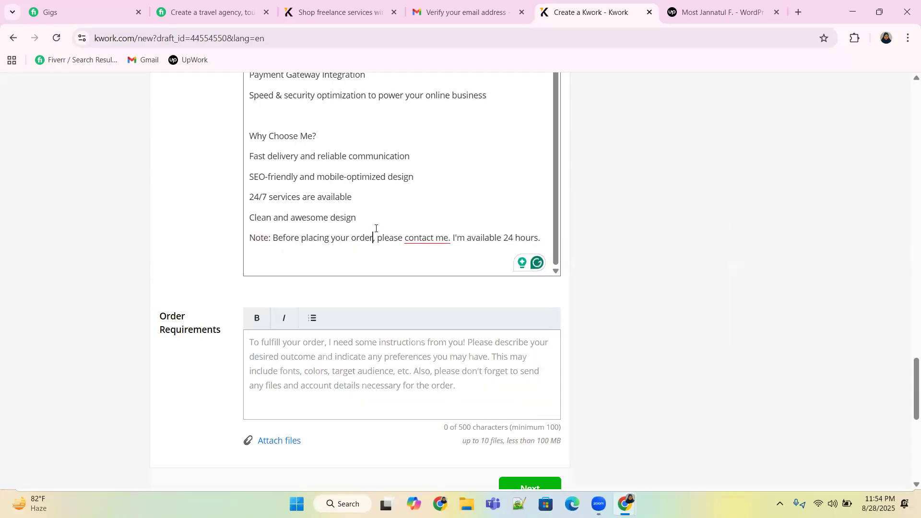
{"action": "left_click", "coordinate": [431, 243]}
{"action": "left_click", "coordinate": [329, 259]}
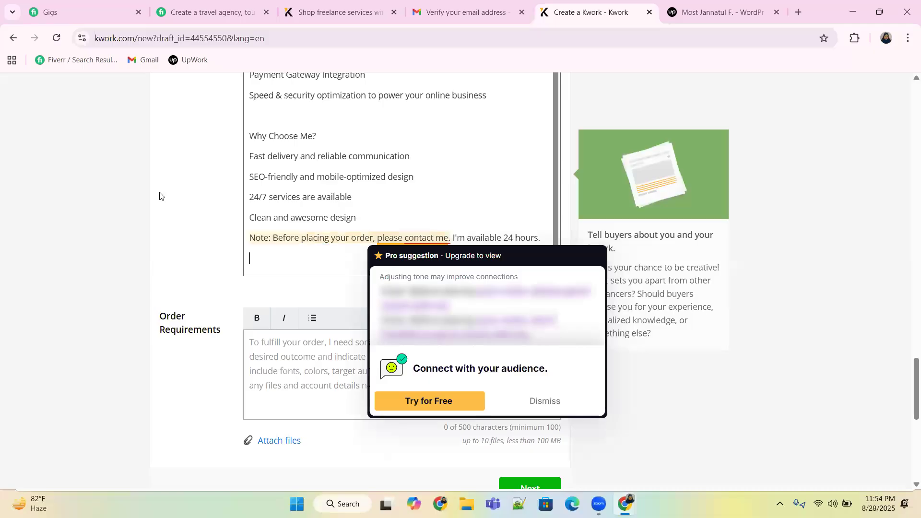
{"action": "scroll", "coordinate": [232, 195], "scroll_direction": "down", "scroll_amount": 3}
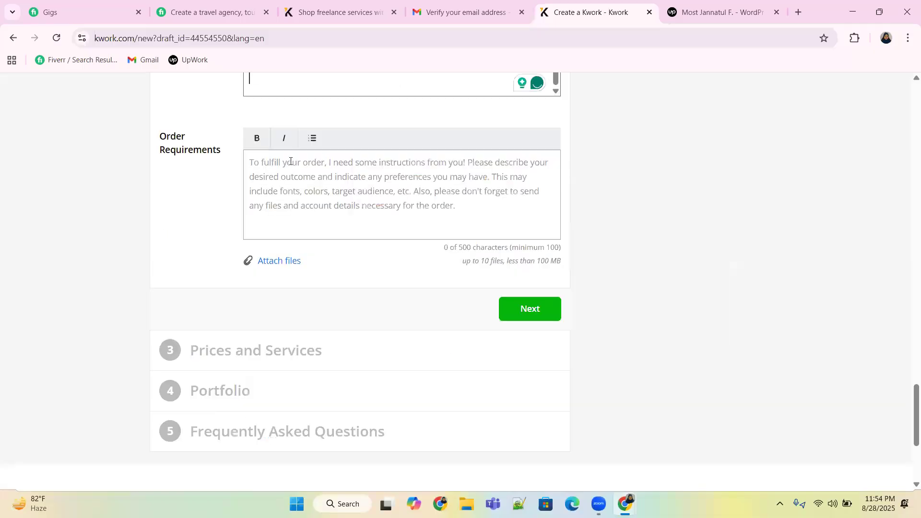
List 'WordPress Access, Content, Image, Logo, Video, ims' in Order Requirements, accepting Grammarly's fix on 'Image'.
{"action": "left_click", "coordinate": [319, 168]}
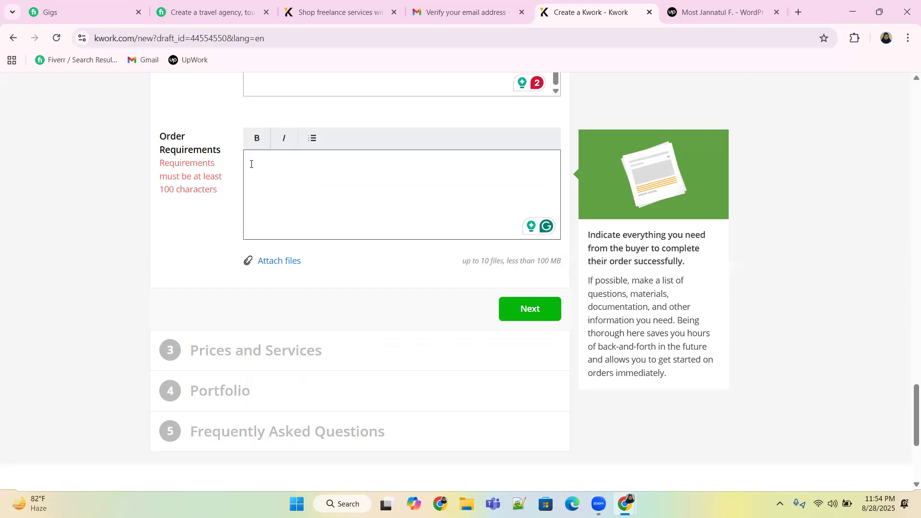
{"action": "type", "text": "WordPRe"}
{"action": "key", "text": "BackSpace"}
{"action": "key", "text": "BackSpace"}
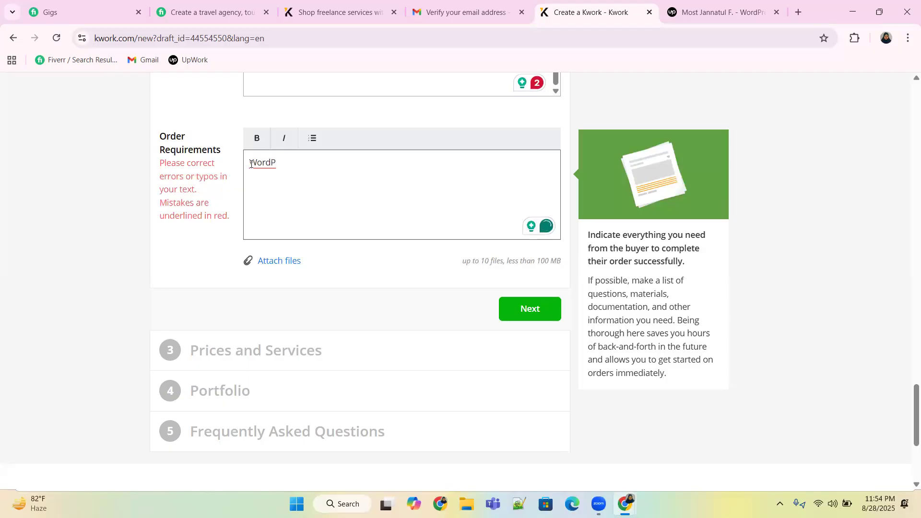
{"action": "type", "text": "ress Acces"}
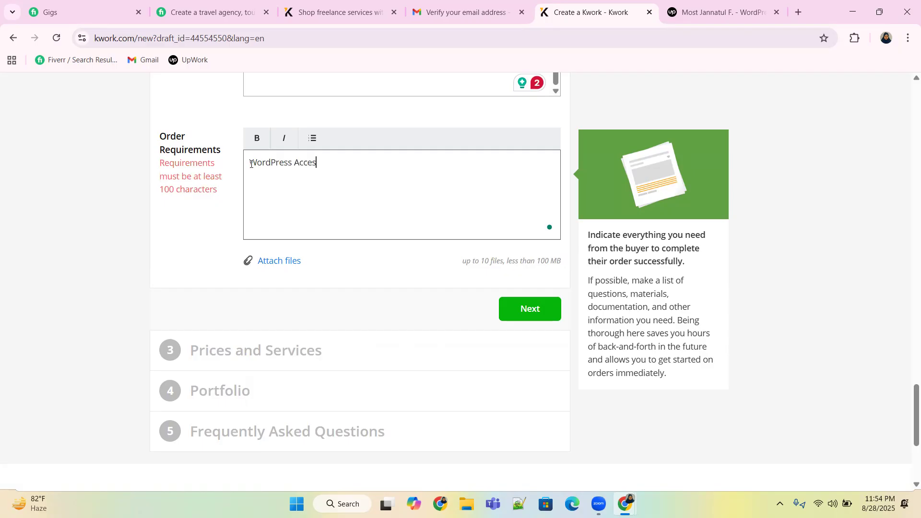
{"action": "type", "text": "Content, Image , Logo"}
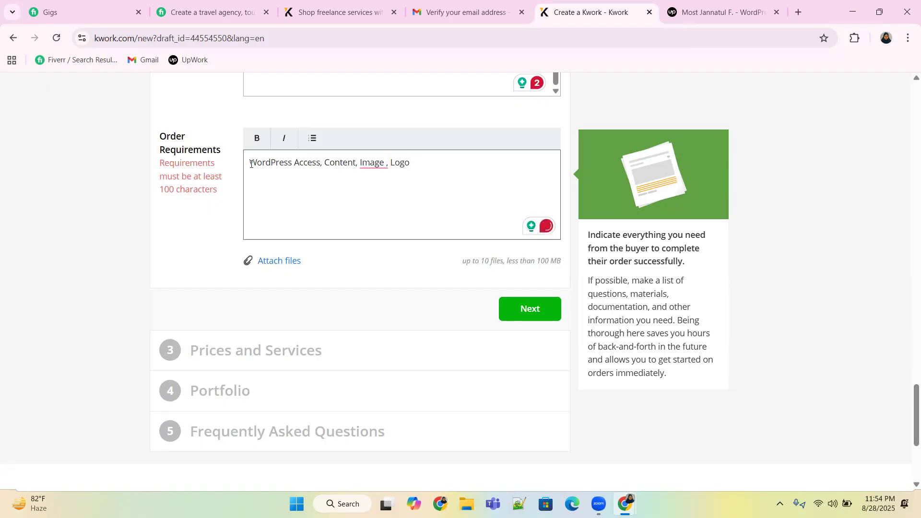
{"action": "mouse_move", "coordinate": [378, 165]}
{"action": "left_click", "coordinate": [382, 202]}
{"action": "left_click", "coordinate": [414, 158]}
{"action": "type", "text": ", Video"}
{"action": "type", "text": ", ims"}
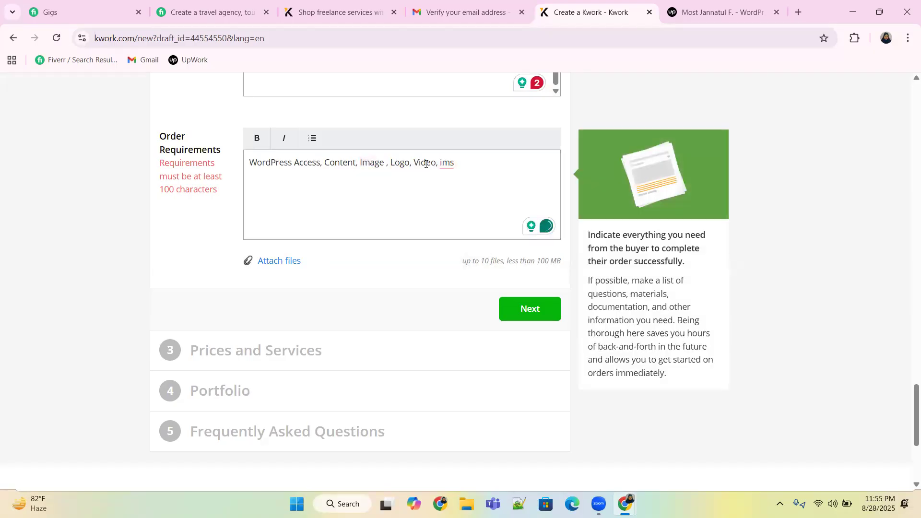
{"action": "left_click", "coordinate": [446, 163]}
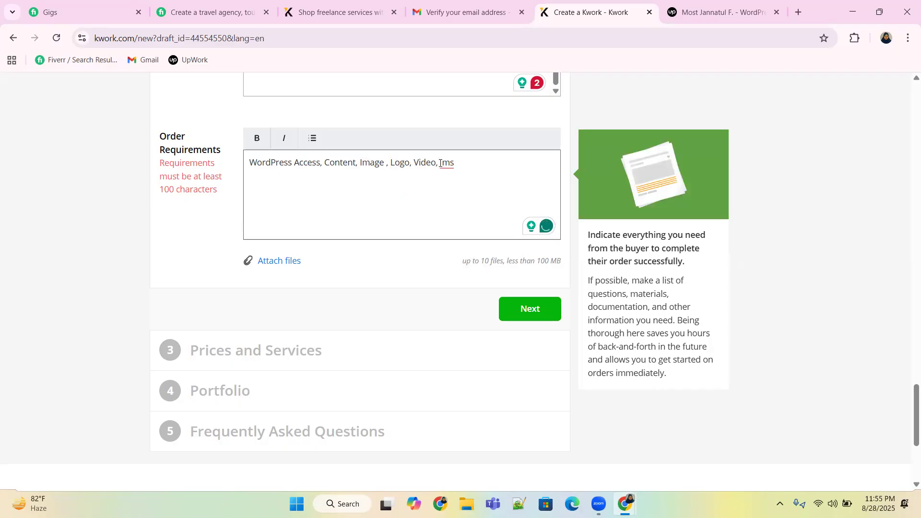
Replace 'ims' with 'inspiration website (if you have any)' and go to the next step.
{"action": "double_click", "coordinate": [441, 163]}
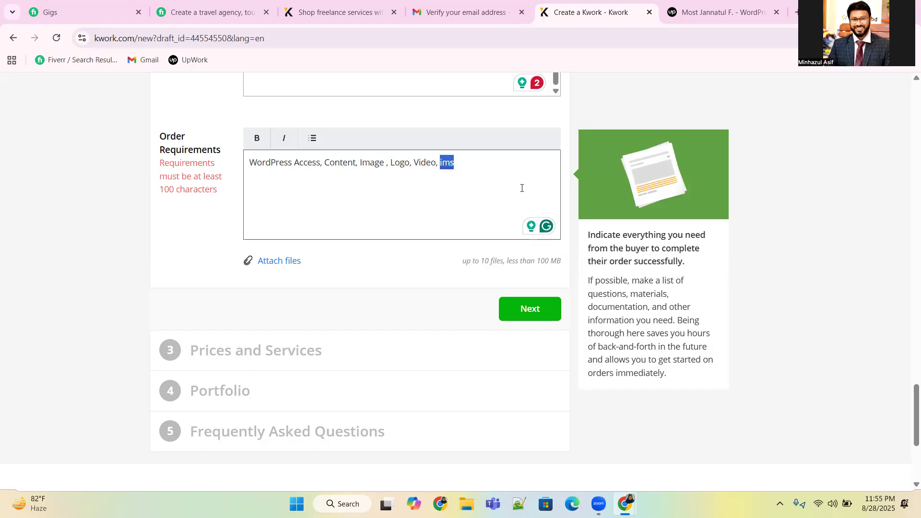
{"action": "left_click", "coordinate": [483, 162]}
{"action": "double_click", "coordinate": [446, 162]}
{"action": "type", "text": "inspiration website"}
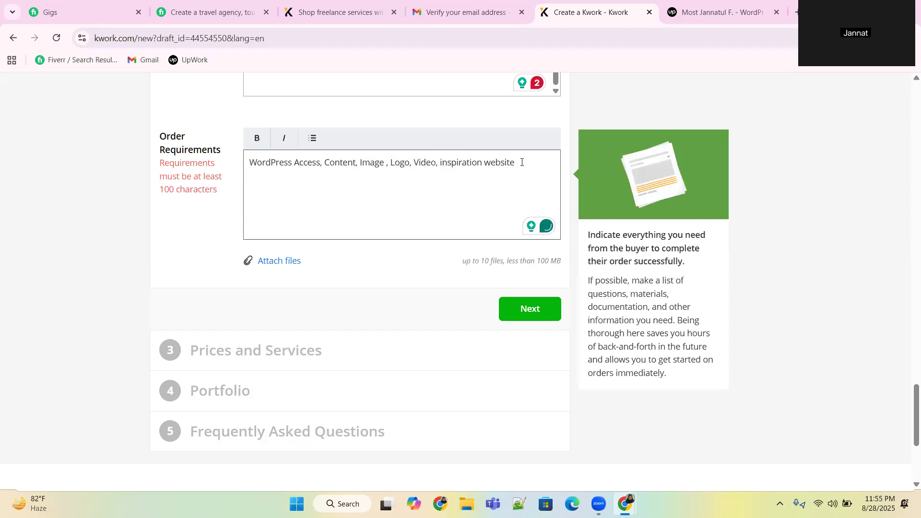
{"action": "type", "text": "("}
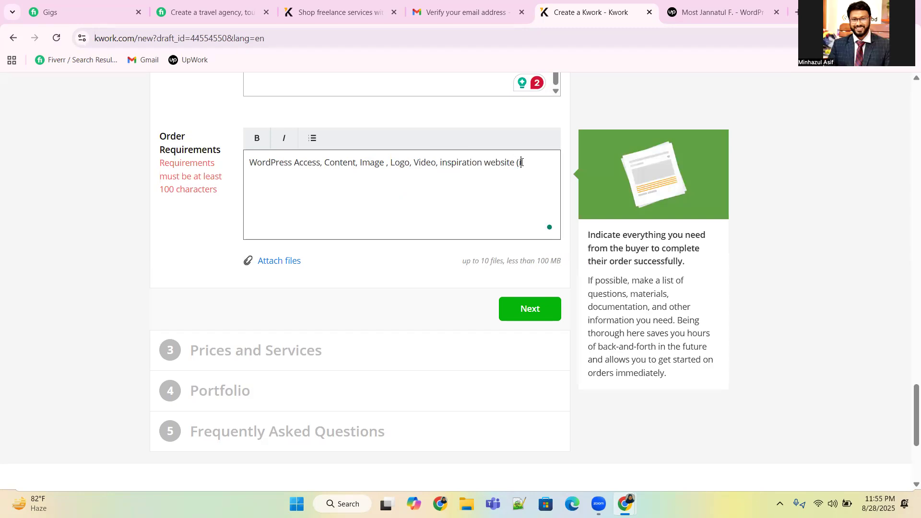
{"action": "type", "text": "if you have any)"}
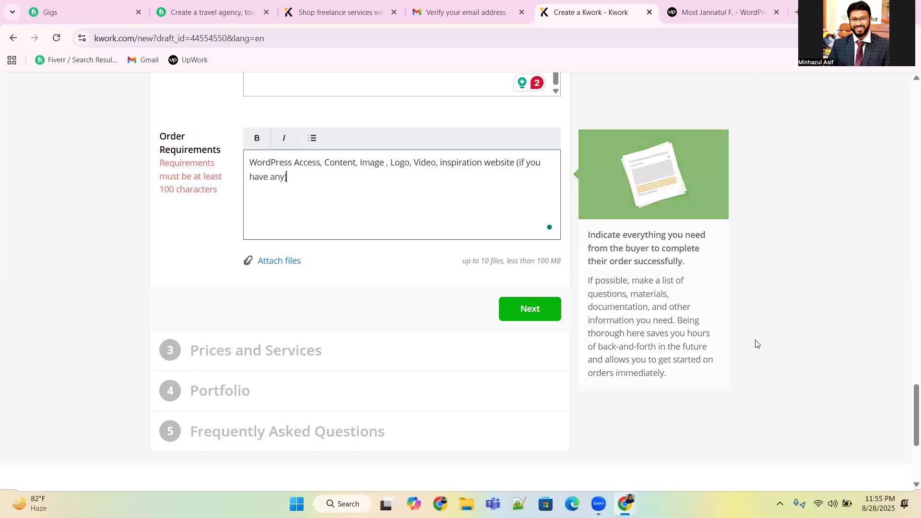
{"action": "left_click", "coordinate": [519, 312]}
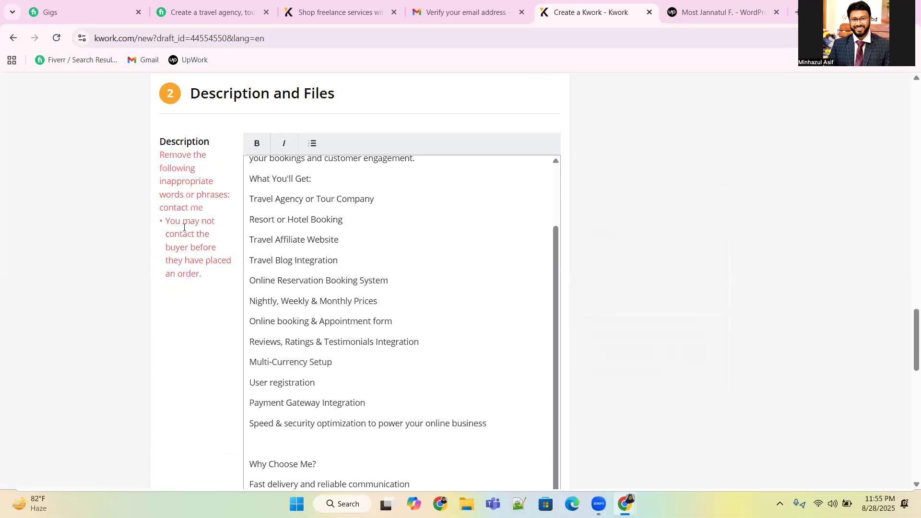
Delete the closing 'Note: Before ordering' line from the description, leaving 828 of 1200 characters.
{"action": "left_click_drag", "start_coordinate": [204, 281], "coordinate": [165, 221]}
{"action": "left_click", "coordinate": [316, 266]}
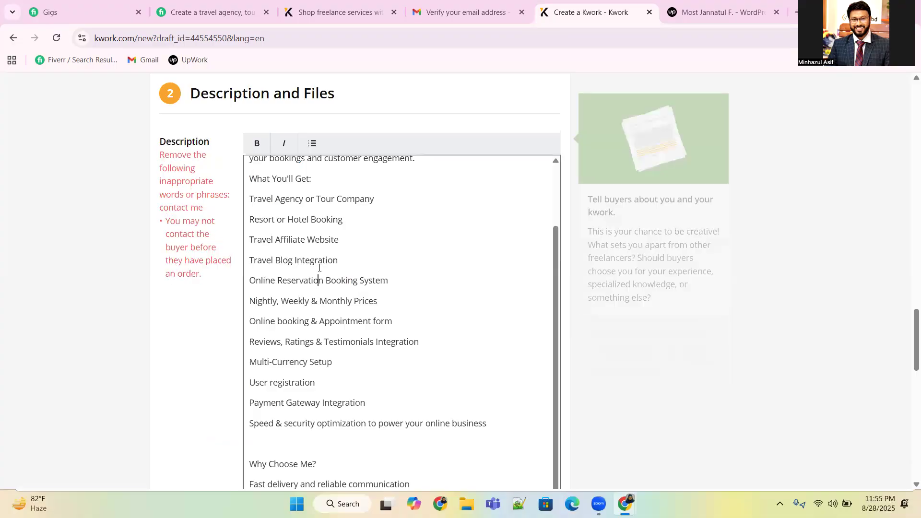
{"action": "scroll", "coordinate": [318, 298], "scroll_direction": "down", "scroll_amount": 5}
{"action": "scroll", "coordinate": [316, 353], "scroll_direction": "down", "scroll_amount": 6}
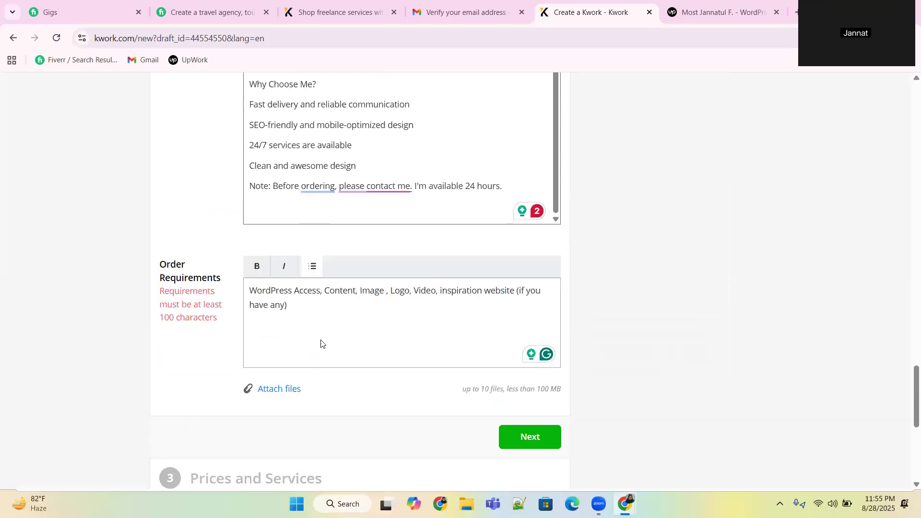
{"action": "scroll", "coordinate": [300, 292], "scroll_direction": "up", "scroll_amount": 4}
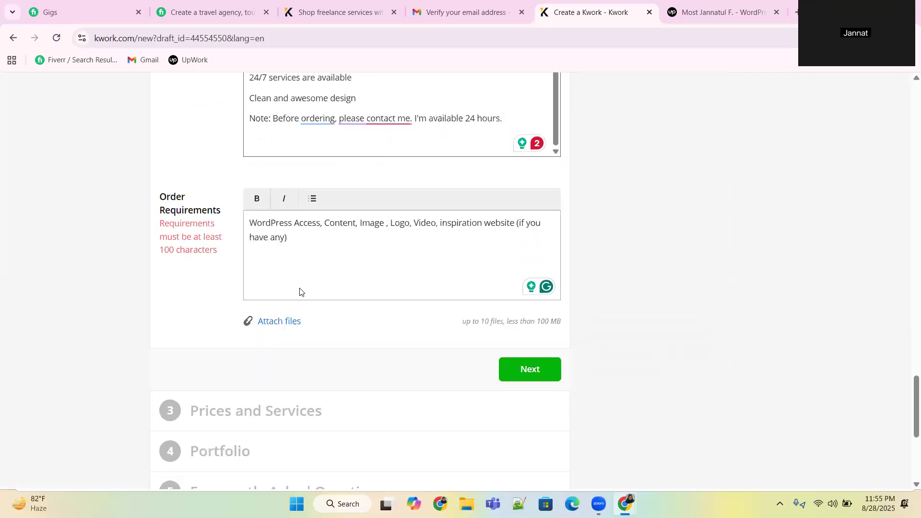
{"action": "left_click_drag", "start_coordinate": [504, 199], "coordinate": [426, 199]}
{"action": "left_click", "coordinate": [229, 216]}
{"action": "triple_click", "coordinate": [250, 199]}
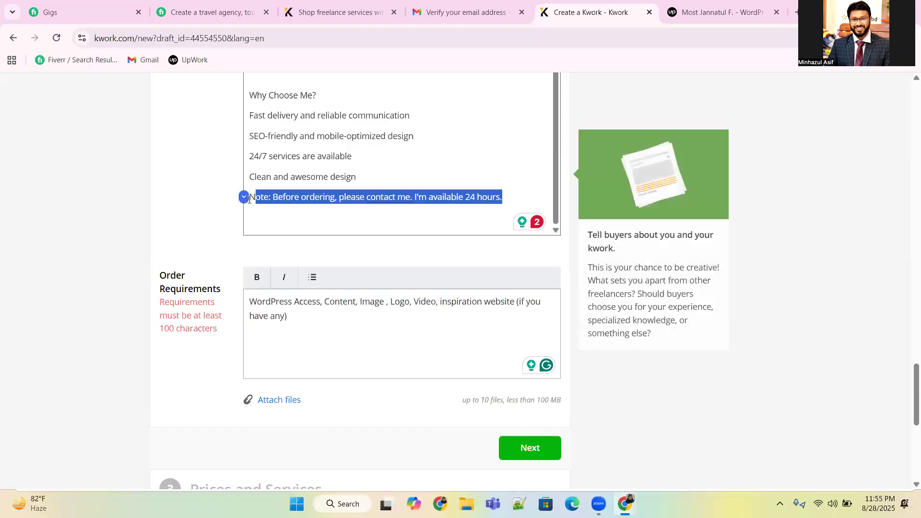
{"action": "key", "text": "BackSpace"}
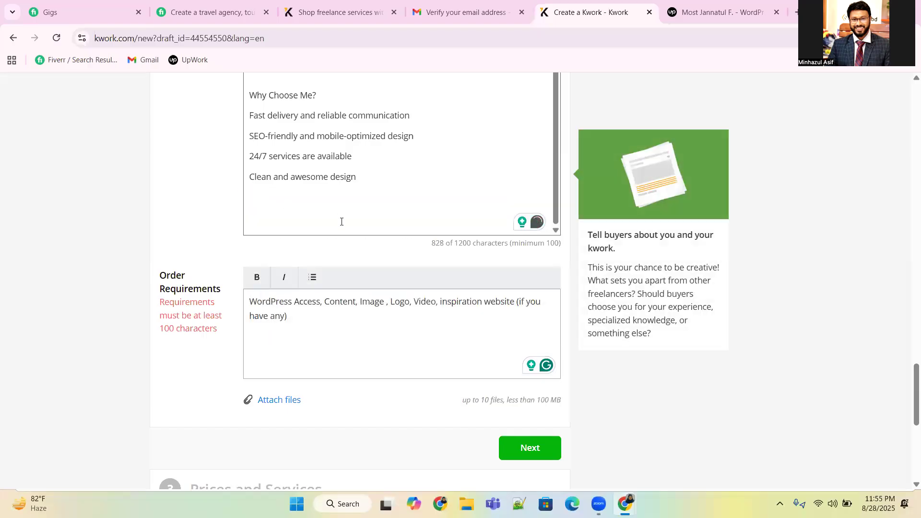
{"action": "scroll", "coordinate": [354, 204], "scroll_direction": "up", "scroll_amount": 12}
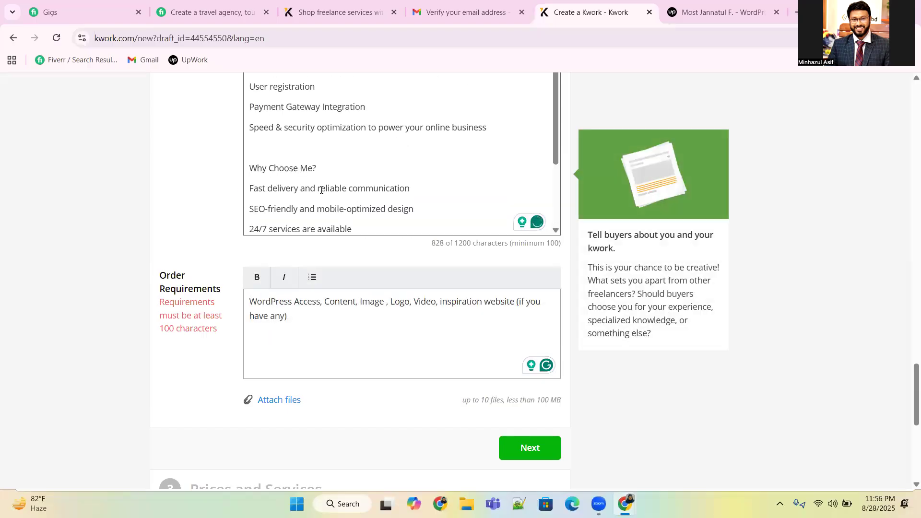
{"action": "scroll", "coordinate": [311, 197], "scroll_direction": "down", "scroll_amount": 10}
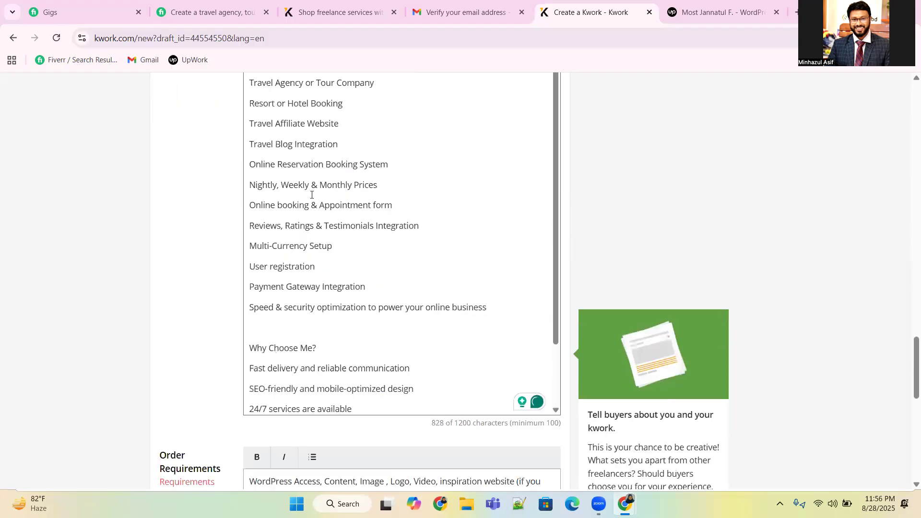
Start the order requirements with 'I need hosting or' before 'WordPress Access'.
{"action": "left_click", "coordinate": [284, 254]}
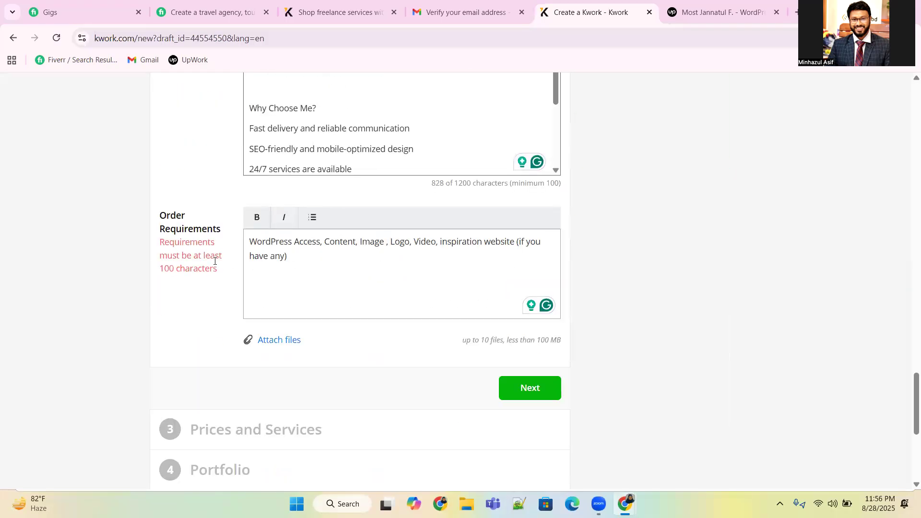
{"action": "left_click", "coordinate": [251, 242]}
{"action": "type", "text": "I need hos"}
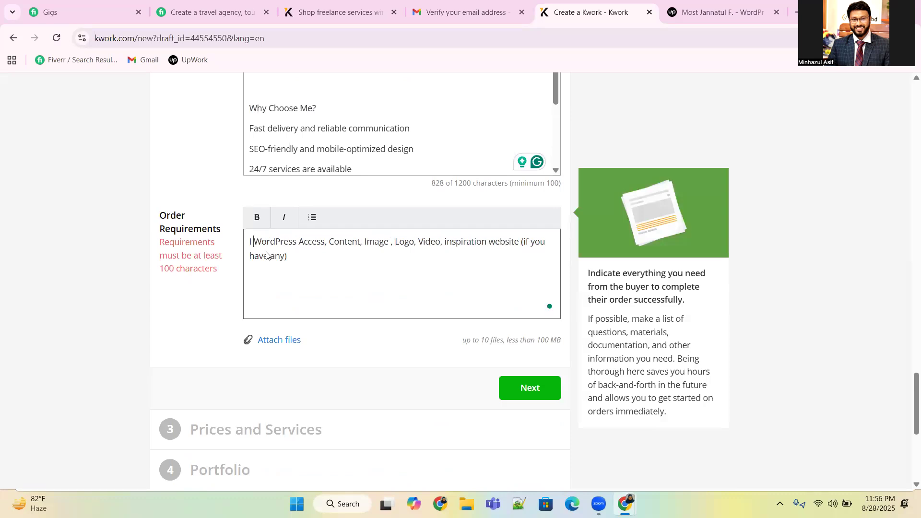
{"action": "type", "text": "ting"}
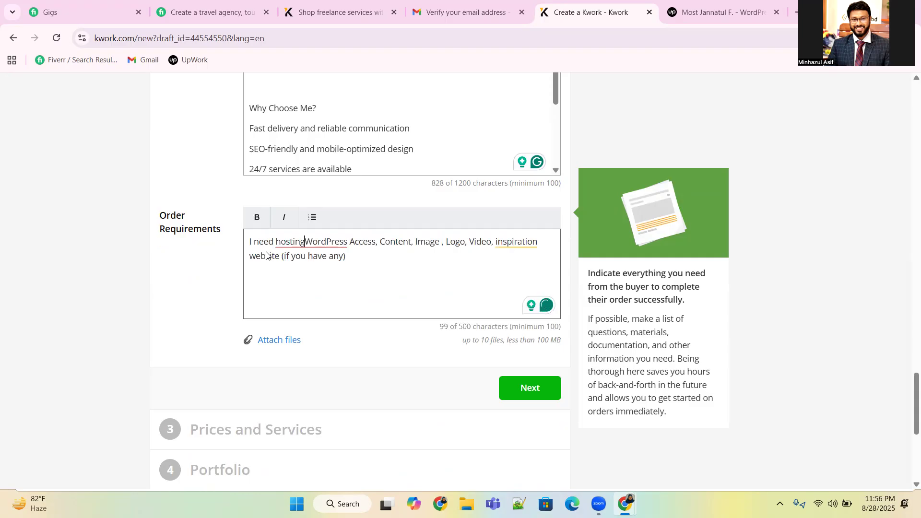
{"action": "type", "text": " or"}
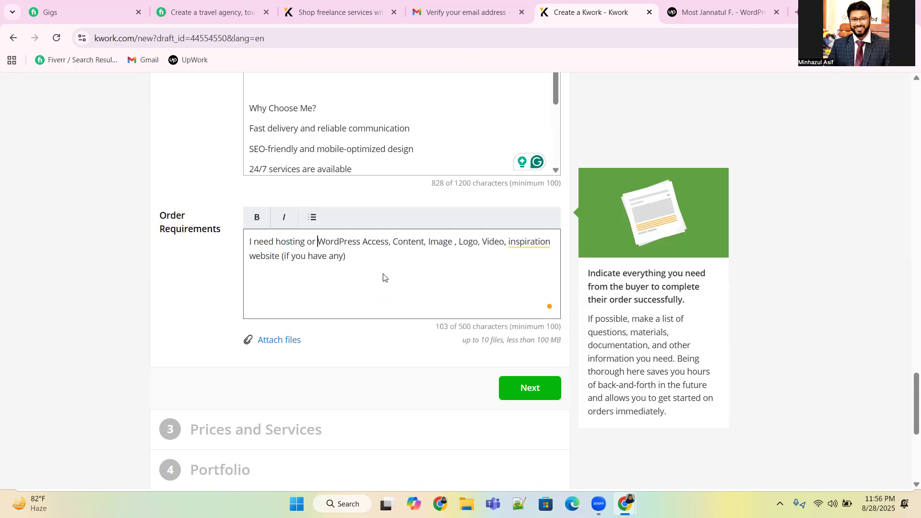
{"action": "left_click", "coordinate": [410, 265]}
Move on to Prices and Services and switch to Three Packages.
{"action": "left_click", "coordinate": [517, 381]}
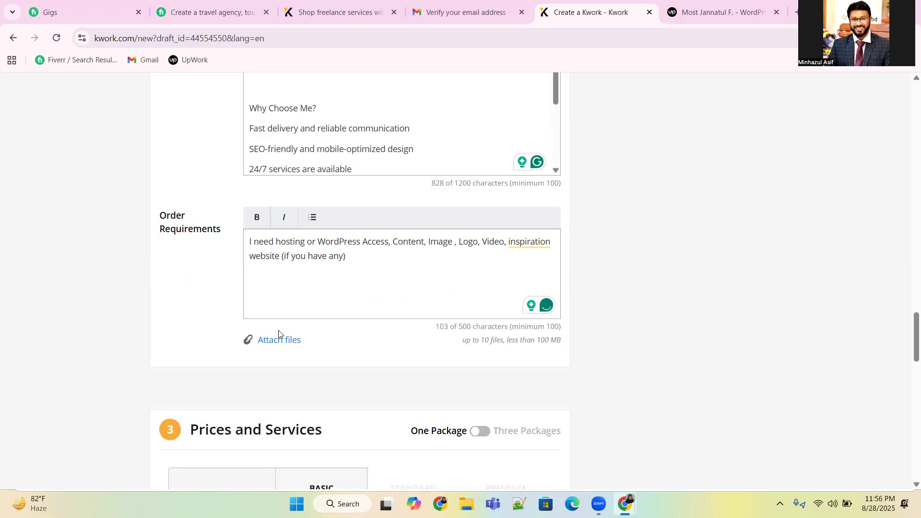
{"action": "scroll", "coordinate": [279, 331], "scroll_direction": "down", "scroll_amount": 1}
{"action": "scroll", "coordinate": [479, 278], "scroll_direction": "down", "scroll_amount": 4}
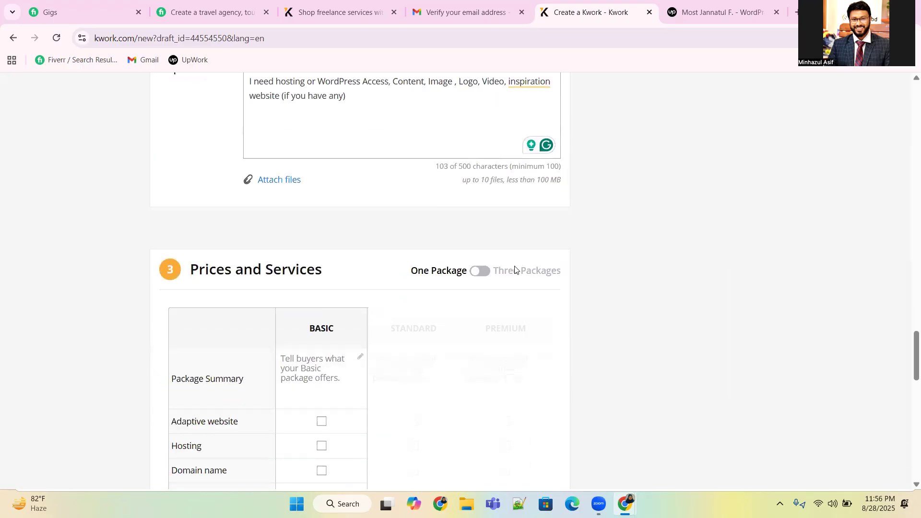
{"action": "left_click", "coordinate": [479, 295]}
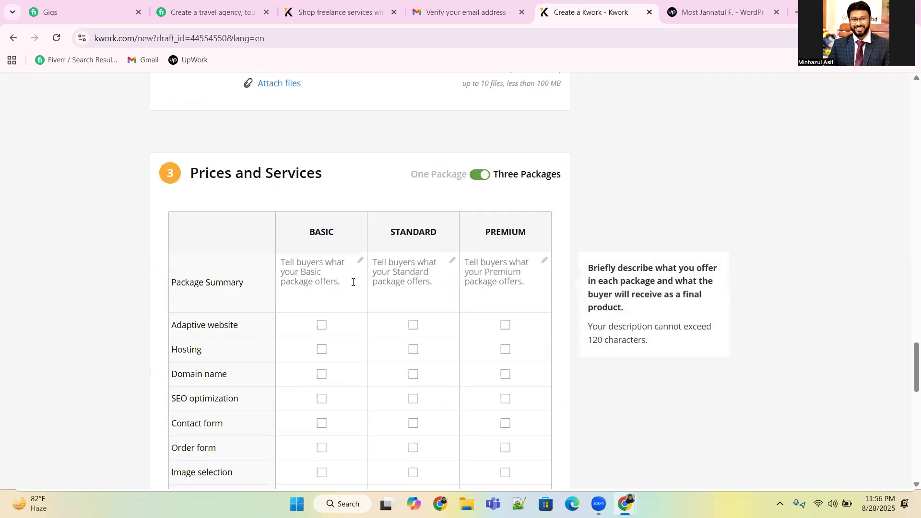
Locate the Basic Booking Website package on the Fiverr gig page.
{"action": "left_click", "coordinate": [222, 14]}
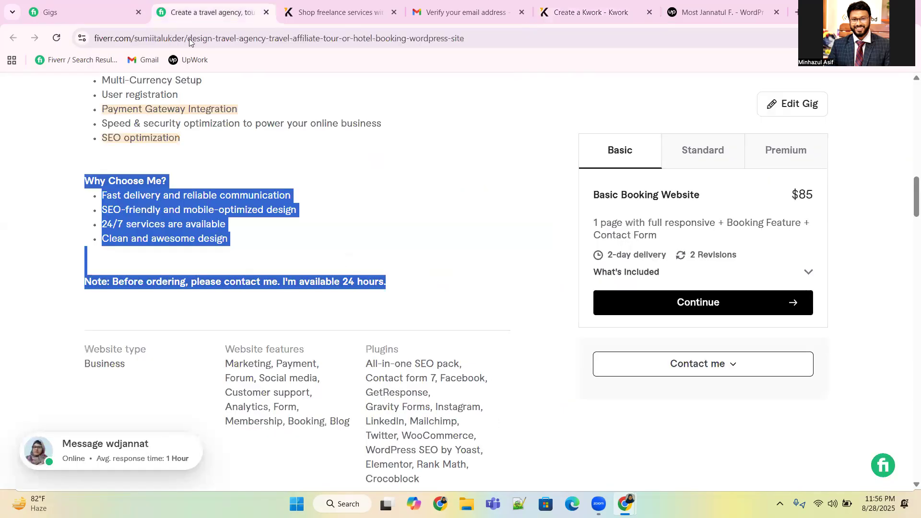
{"action": "left_click", "coordinate": [432, 240]}
{"action": "scroll", "coordinate": [433, 240], "scroll_direction": "down", "scroll_amount": 10}
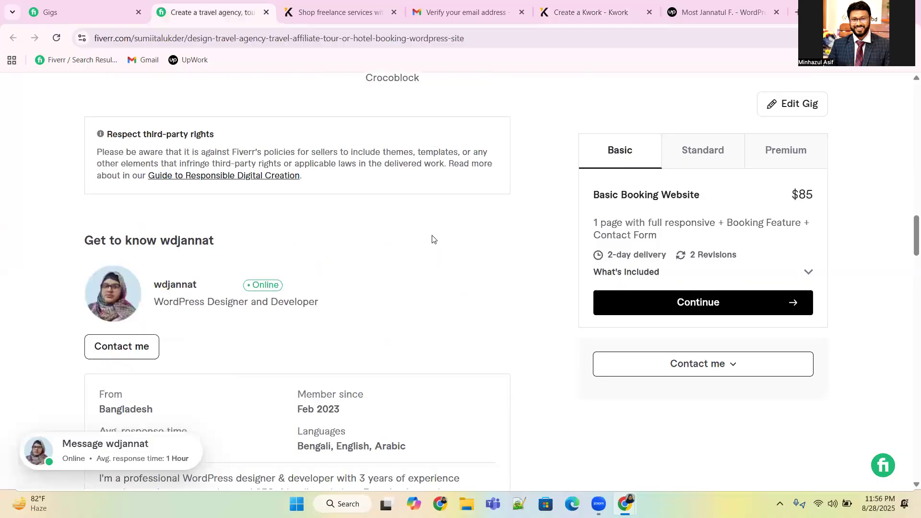
{"action": "scroll", "coordinate": [432, 240], "scroll_direction": "down", "scroll_amount": 7}
{"action": "scroll", "coordinate": [432, 238], "scroll_direction": "up", "scroll_amount": 3}
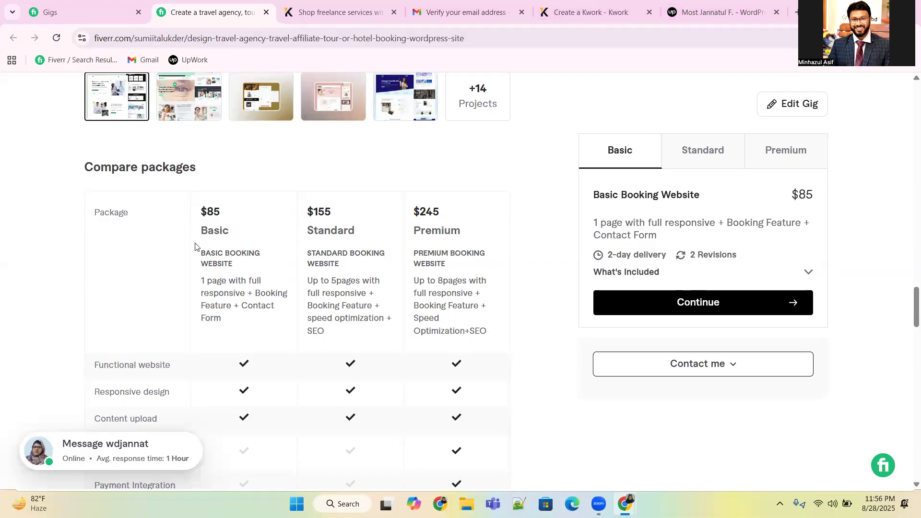
{"action": "left_click_drag", "start_coordinate": [202, 253], "coordinate": [237, 270]}
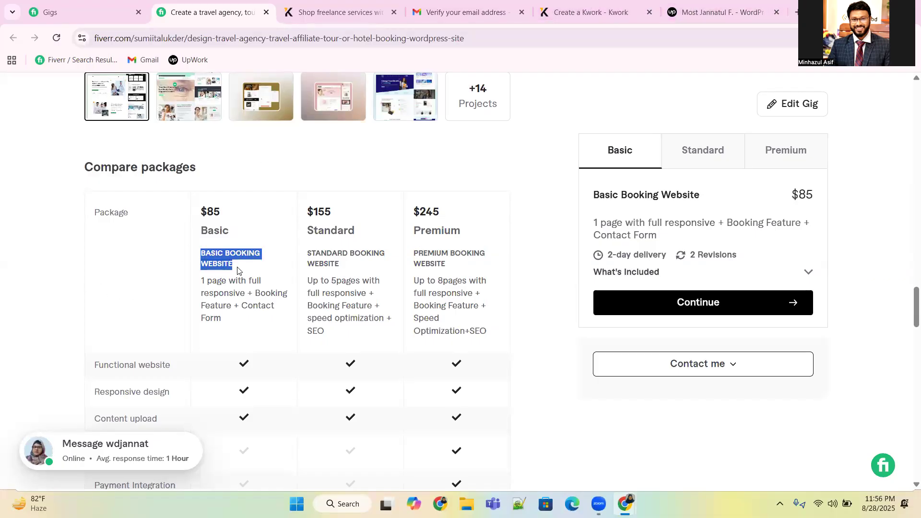
{"action": "left_click", "coordinate": [601, 18]}
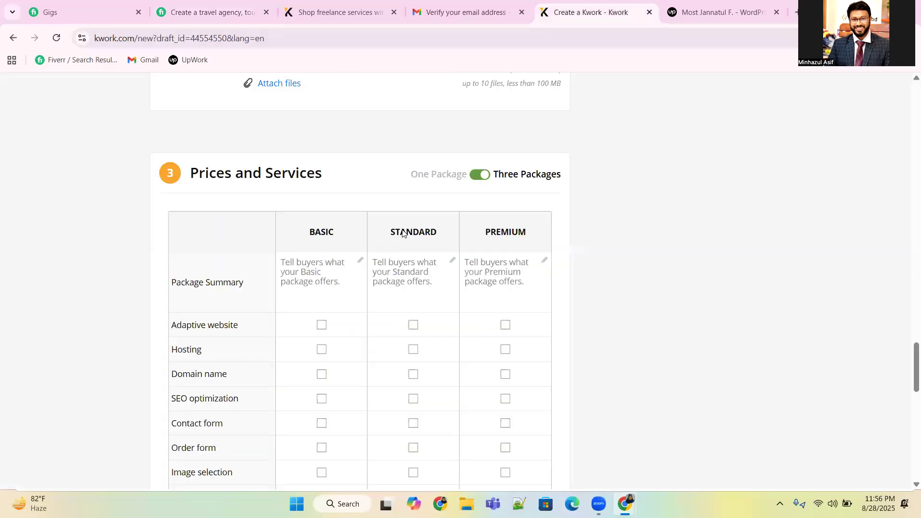
Paste the Fiverr Basic package description into the Kwork Basic package summary.
{"action": "left_click", "coordinate": [292, 266]}
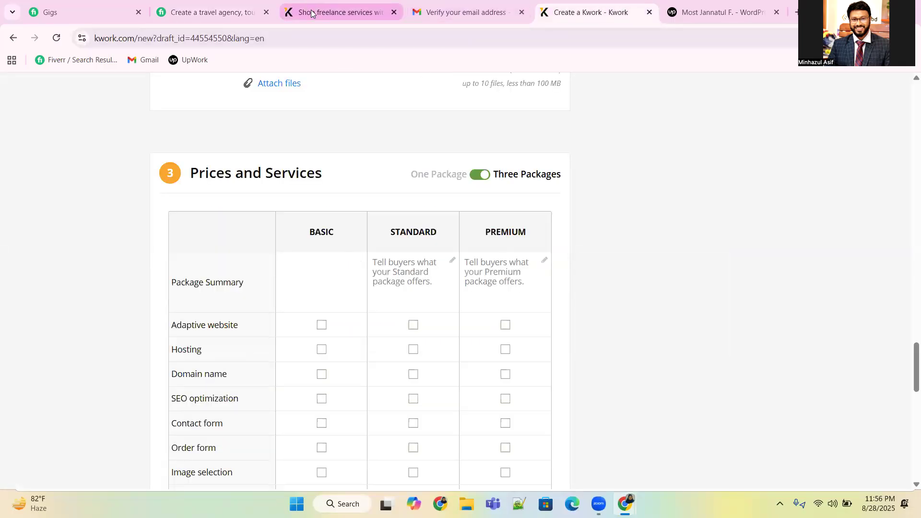
{"action": "left_click", "coordinate": [211, 12]}
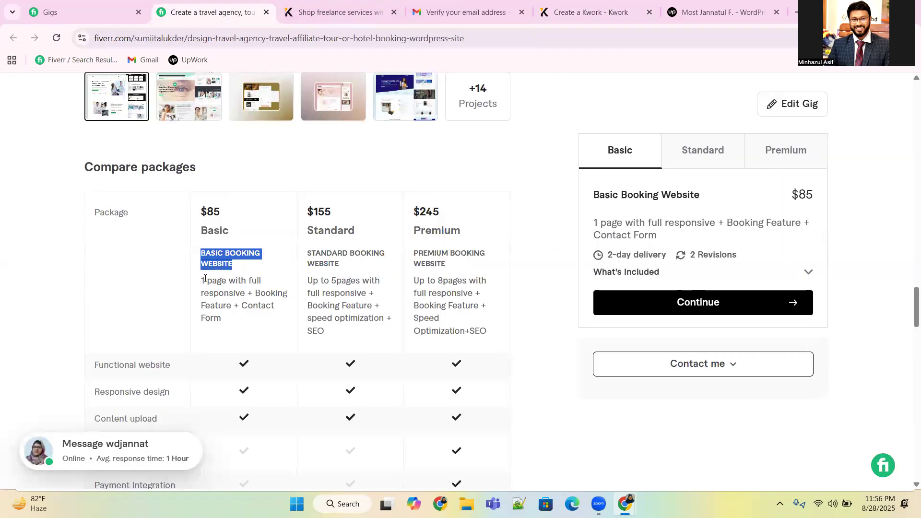
{"action": "left_click_drag", "start_coordinate": [201, 283], "coordinate": [237, 320]}
{"action": "key", "text": "ctrl+c"}
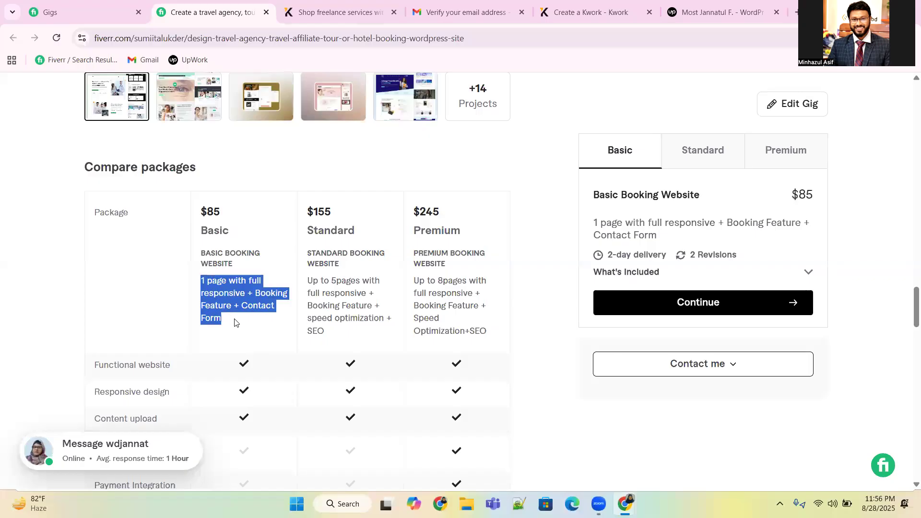
{"action": "left_click", "coordinate": [590, 12]}
{"action": "left_click", "coordinate": [289, 263]}
{"action": "key", "text": "ctrl+v"}
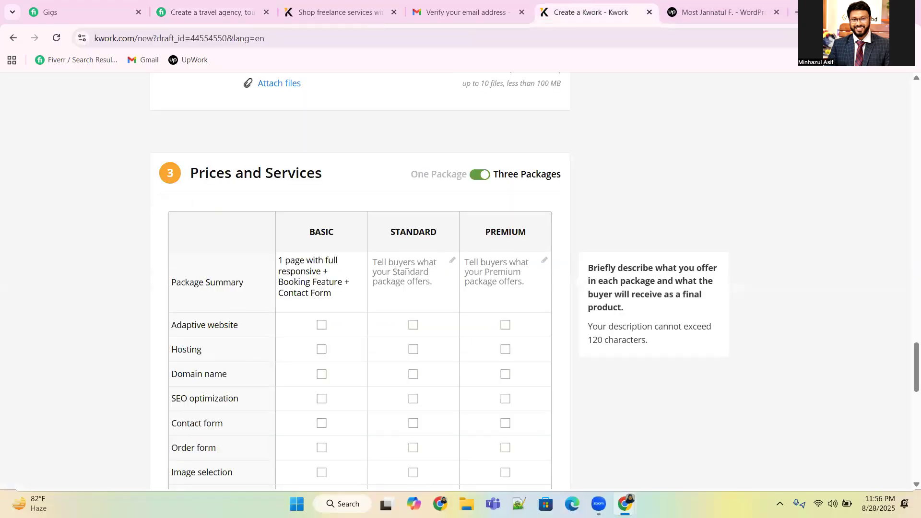
Paste the Fiverr Standard package description into the Standard package summary.
{"action": "left_click", "coordinate": [186, 12]}
{"action": "left_click_drag", "start_coordinate": [308, 281], "coordinate": [336, 341]}
{"action": "key", "text": "ctrl+c"}
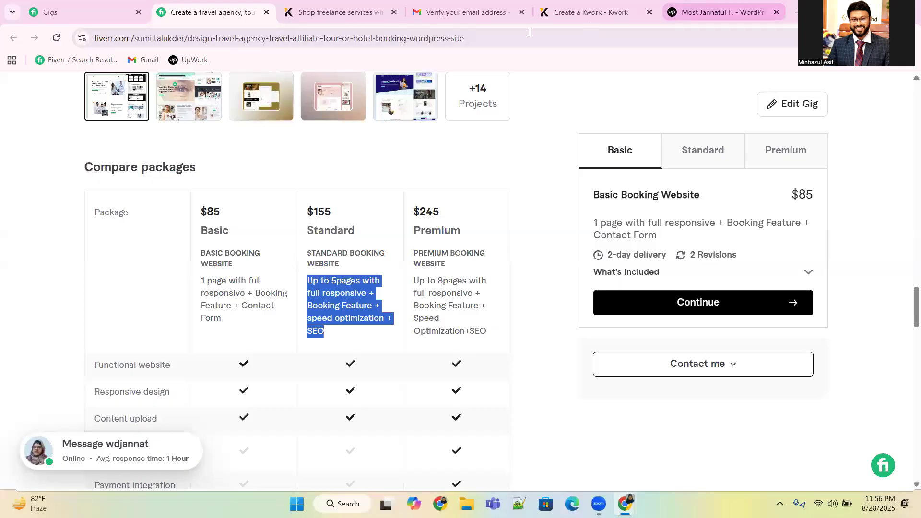
{"action": "left_click", "coordinate": [590, 12]}
{"action": "left_click", "coordinate": [379, 266]}
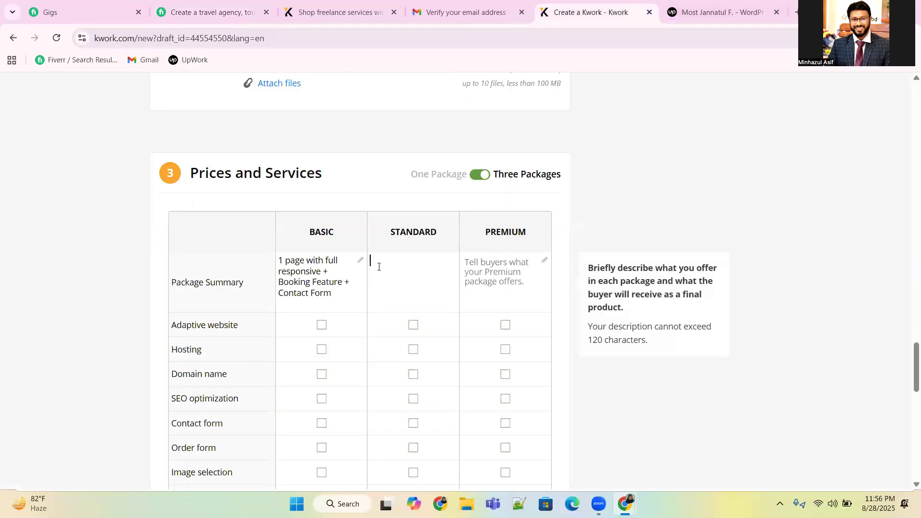
{"action": "key", "text": "ctrl+v"}
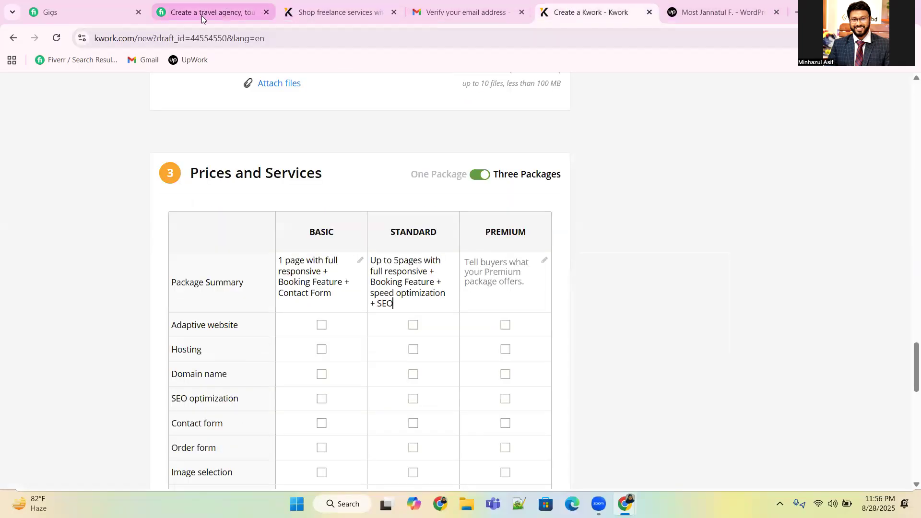
Paste the Fiverr Premium package description into the Premium package summary.
{"action": "left_click", "coordinate": [246, 9]}
{"action": "left_click_drag", "start_coordinate": [414, 279], "coordinate": [488, 345]}
{"action": "key", "text": "ctrl+c"}
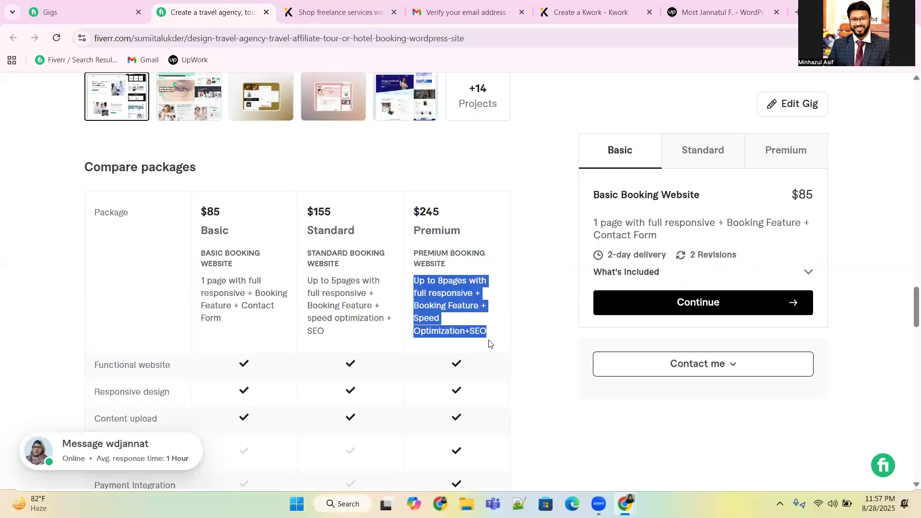
{"action": "left_click", "coordinate": [590, 12]}
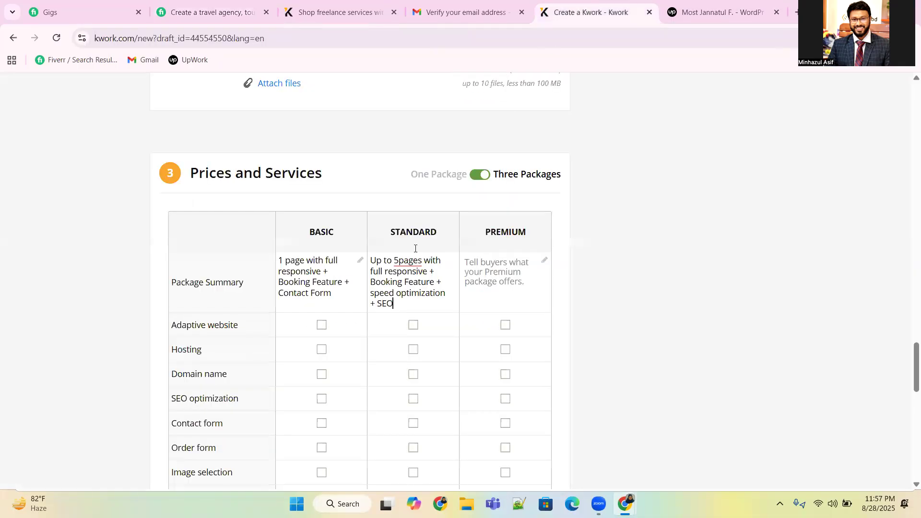
{"action": "left_click", "coordinate": [468, 266]}
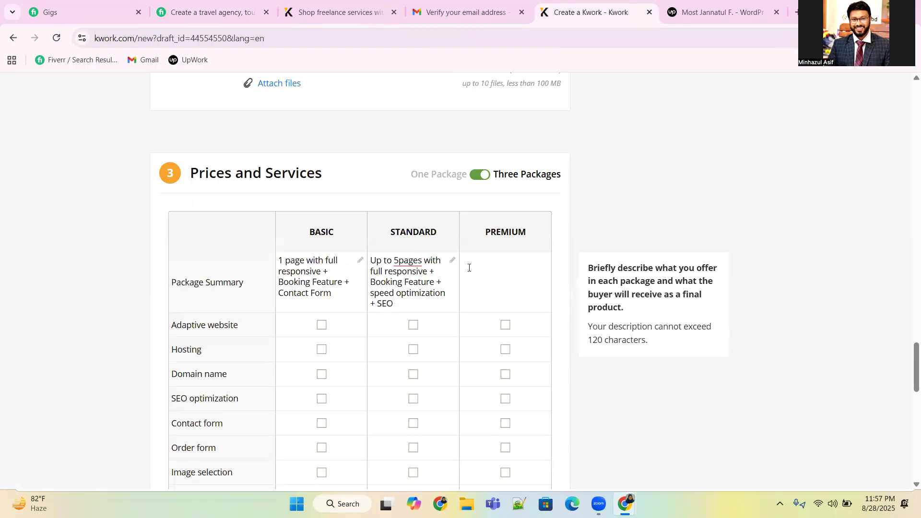
{"action": "key", "text": "ctrl+v"}
{"action": "scroll", "coordinate": [326, 298], "scroll_direction": "down", "scroll_amount": 1}
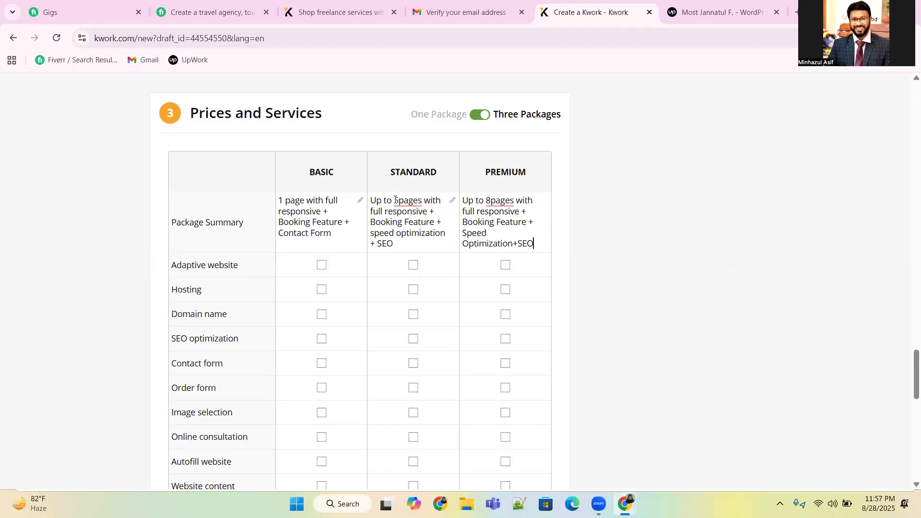
{"action": "scroll", "coordinate": [478, 296], "scroll_direction": "down", "scroll_amount": 2}
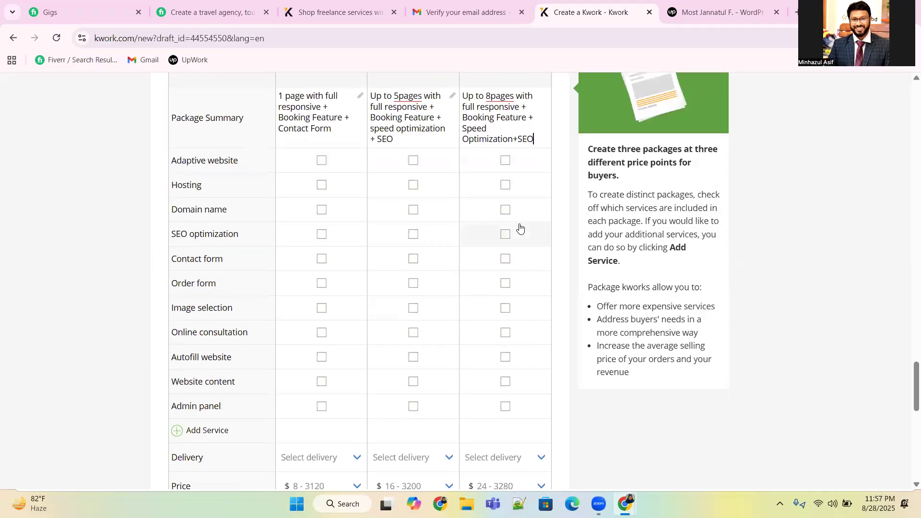
Tick every service for Premium, from Adaptive website and Hosting through Admin panel.
{"action": "left_click", "coordinate": [505, 161]}
{"action": "left_click", "coordinate": [505, 185]}
{"action": "left_click", "coordinate": [505, 209]}
{"action": "left_click", "coordinate": [505, 235]}
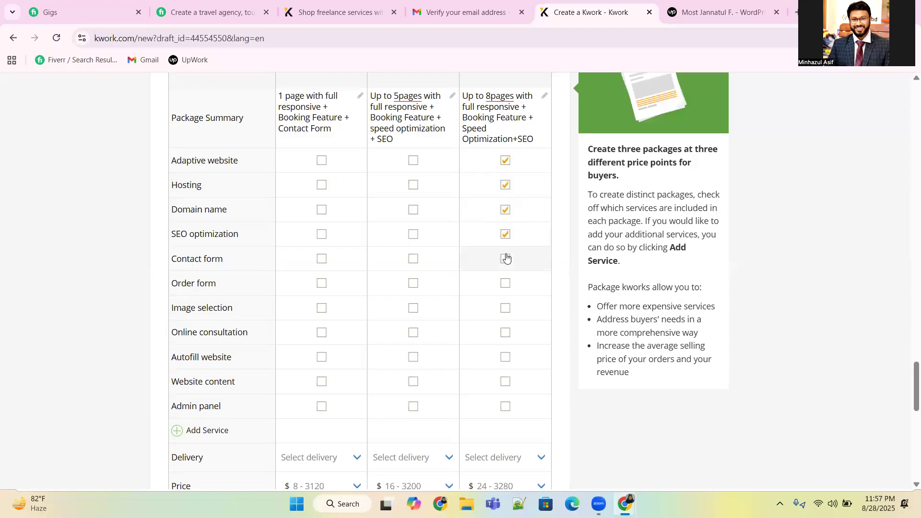
{"action": "left_click", "coordinate": [505, 262]}
{"action": "left_click", "coordinate": [505, 284]}
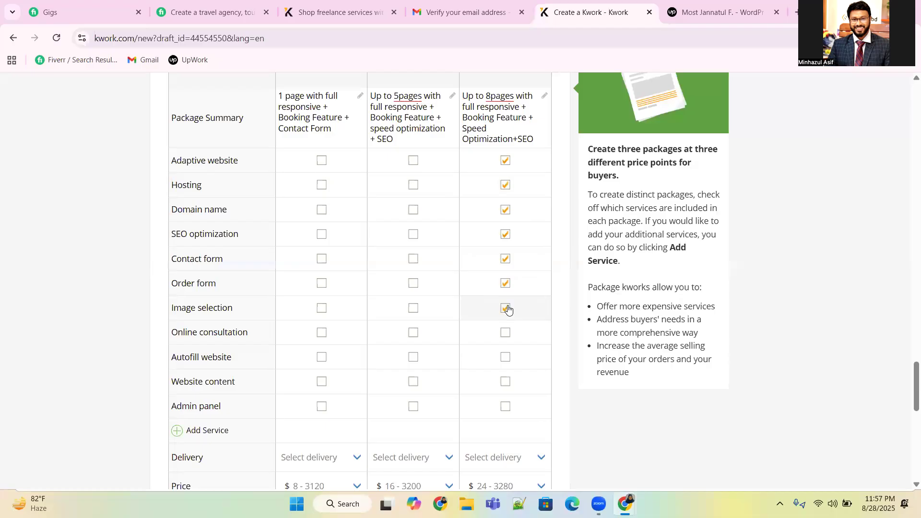
{"action": "left_click", "coordinate": [505, 331]}
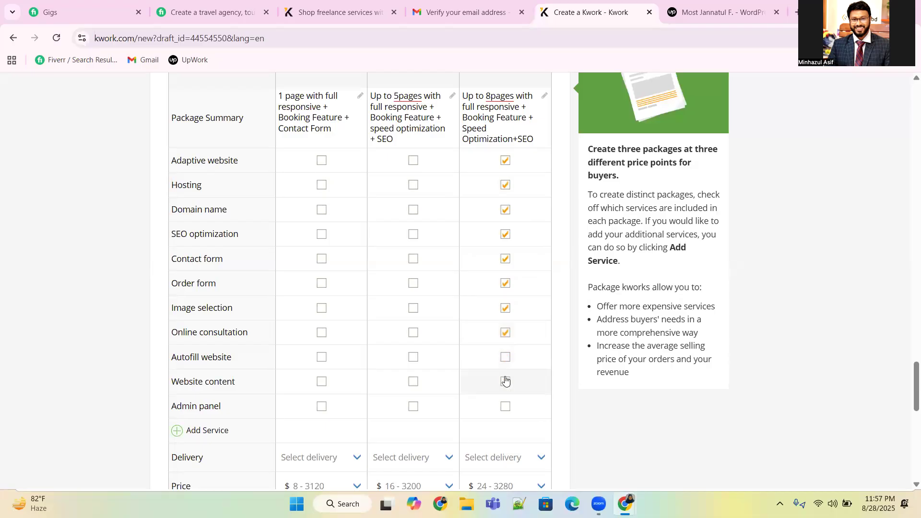
{"action": "left_click", "coordinate": [504, 360]}
{"action": "left_click", "coordinate": [505, 382]}
{"action": "left_click", "coordinate": [504, 407]}
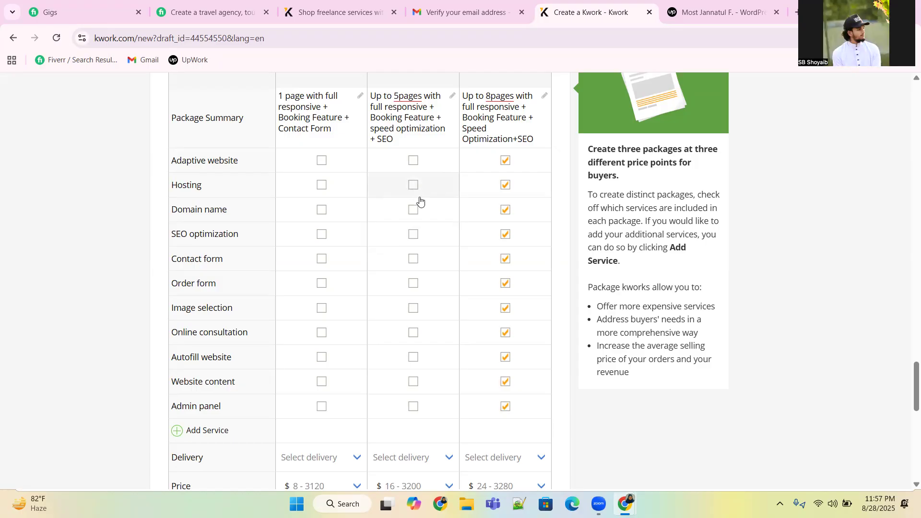
Tick Domain name, SEO optimization, Contact form, Order form and the remaining services through Admin panel for Standard.
{"action": "left_click", "coordinate": [413, 210]}
{"action": "left_click", "coordinate": [413, 234]}
{"action": "left_click", "coordinate": [414, 259]}
{"action": "left_click", "coordinate": [412, 283]}
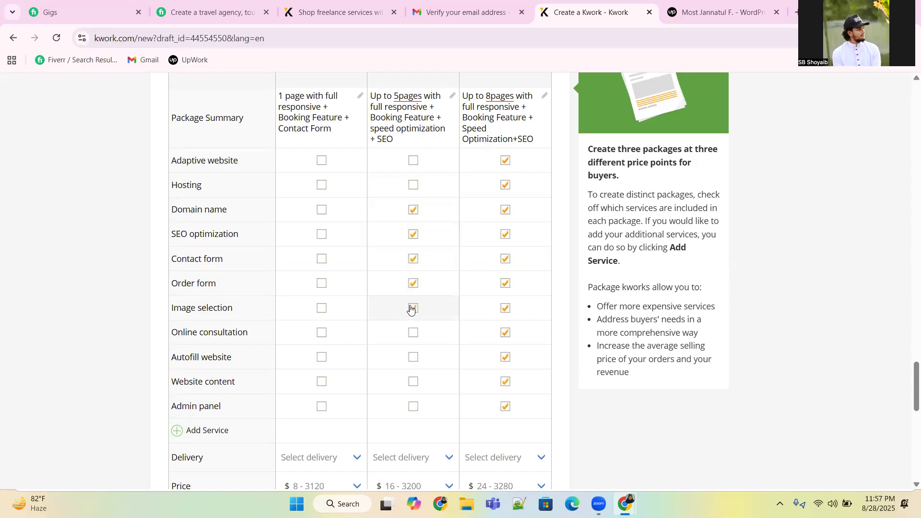
{"action": "left_click", "coordinate": [413, 332]}
{"action": "left_click", "coordinate": [413, 357]}
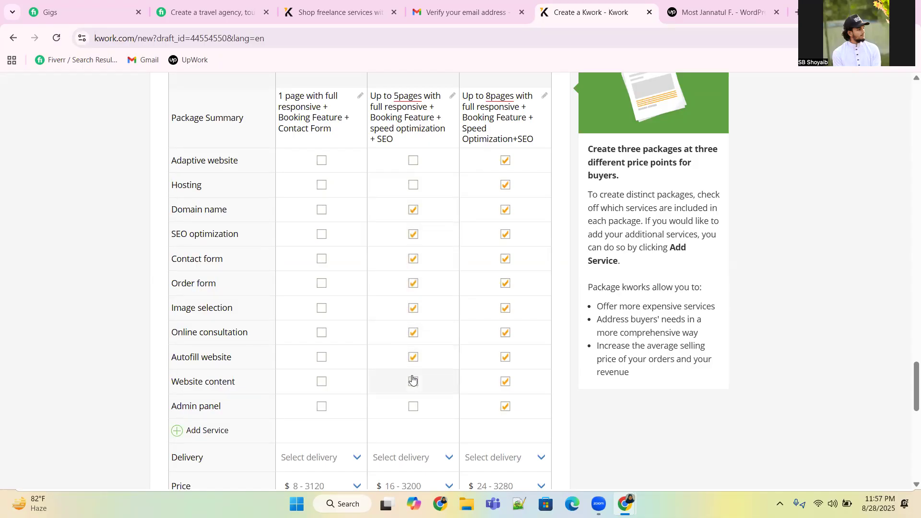
{"action": "left_click", "coordinate": [412, 381]}
{"action": "left_click", "coordinate": [413, 406]}
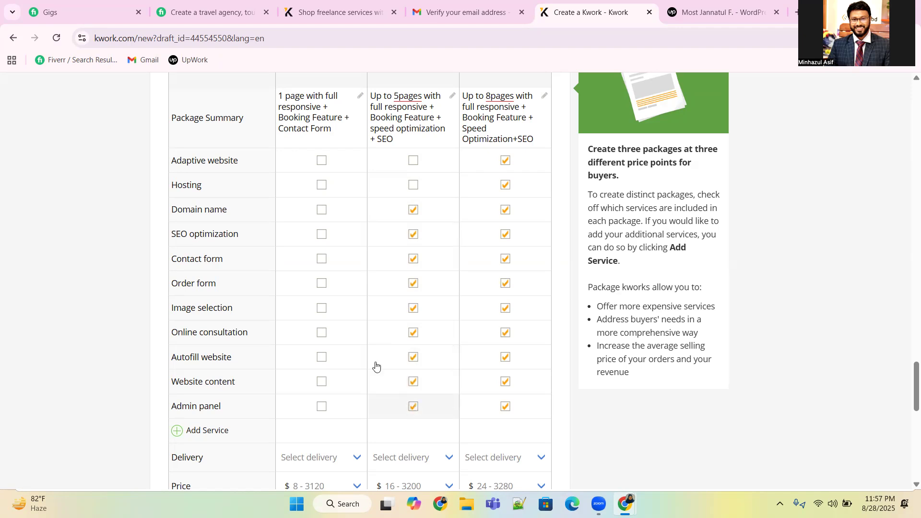
Tick Order form, Image selection, Online consultation, Autofill website, Website content and Admin panel for Basic.
{"action": "left_click", "coordinate": [321, 283]}
{"action": "left_click", "coordinate": [321, 308]}
{"action": "left_click", "coordinate": [322, 331]}
{"action": "left_click", "coordinate": [321, 355]}
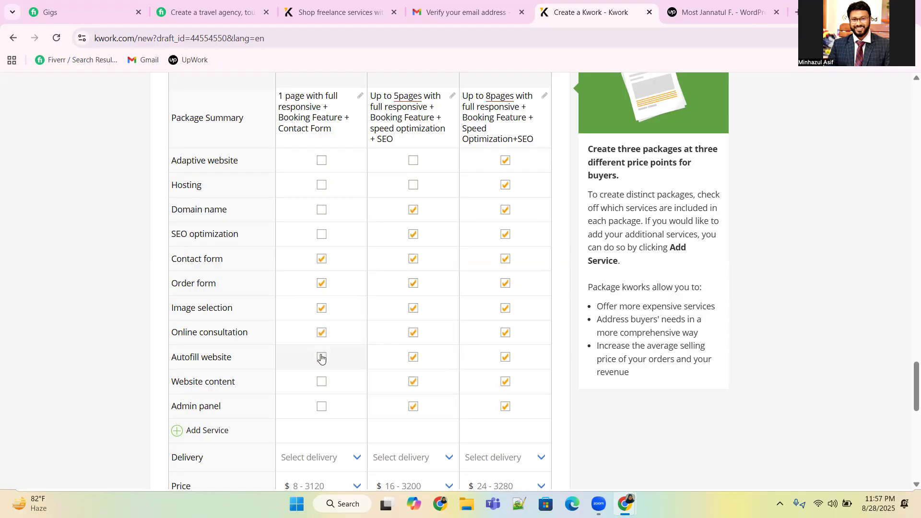
{"action": "left_click", "coordinate": [321, 382]}
{"action": "left_click", "coordinate": [321, 406]}
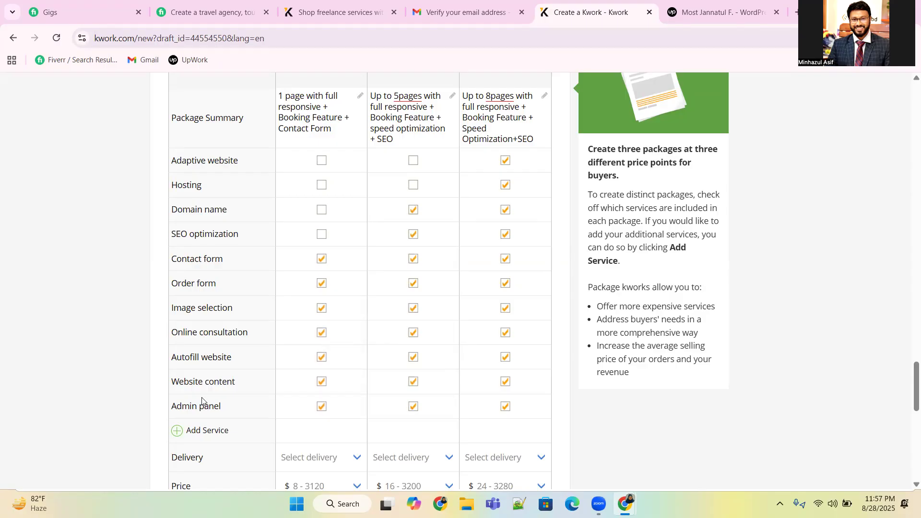
{"action": "scroll", "coordinate": [120, 410], "scroll_direction": "down", "scroll_amount": 1}
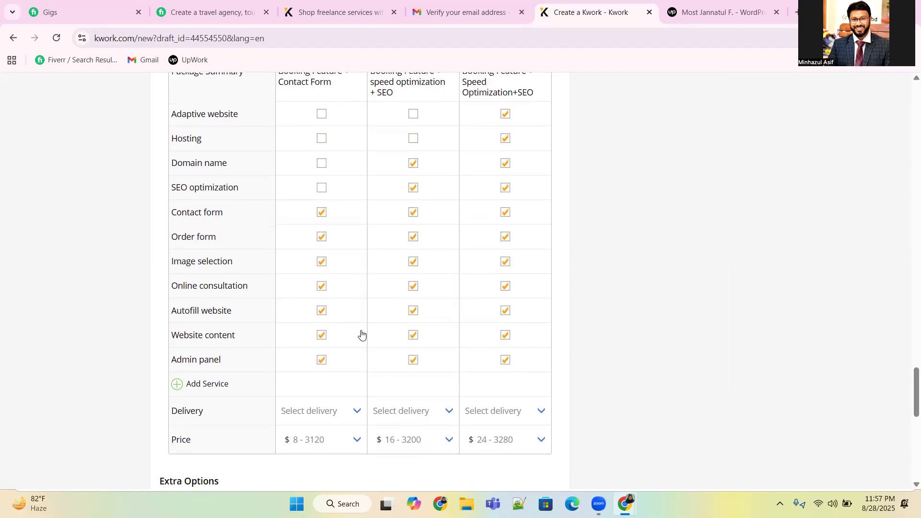
Set delivery times to 2 days for Basic, 3 for Standard and 5 for Premium.
{"action": "left_click", "coordinate": [324, 406]}
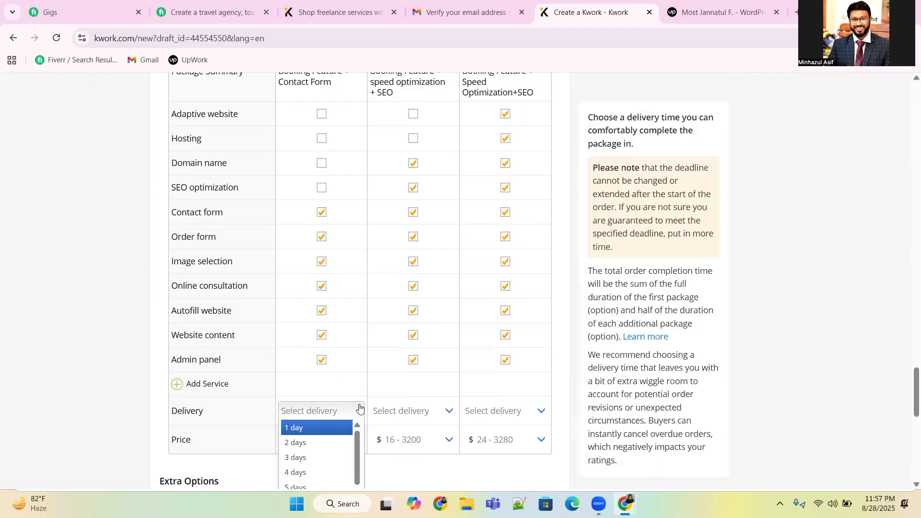
{"action": "left_click", "coordinate": [299, 443]}
{"action": "left_click", "coordinate": [422, 410]}
{"action": "scroll", "coordinate": [435, 383], "scroll_direction": "down", "scroll_amount": 1}
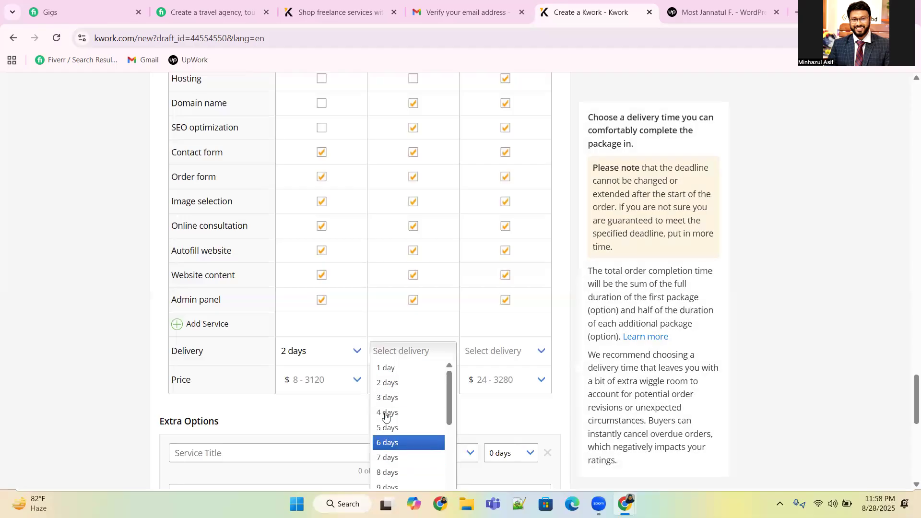
{"action": "left_click", "coordinate": [496, 357]}
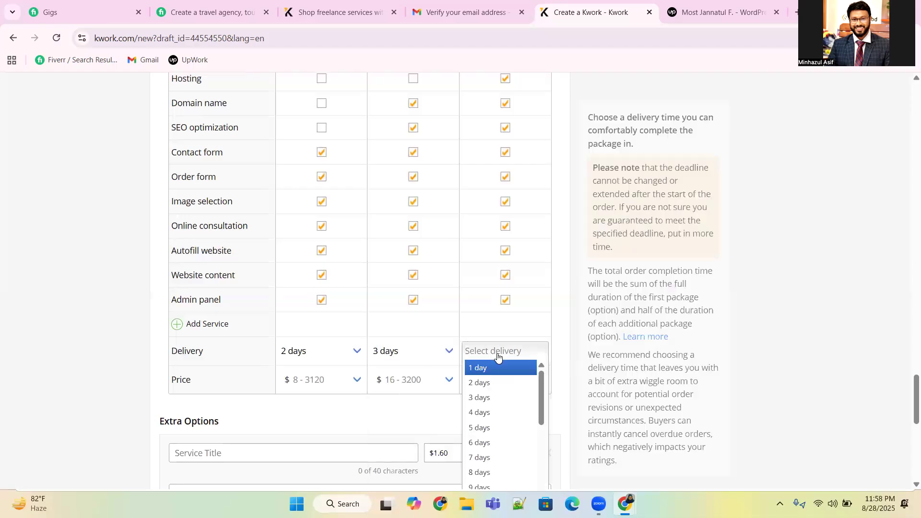
{"action": "left_click", "coordinate": [479, 428]}
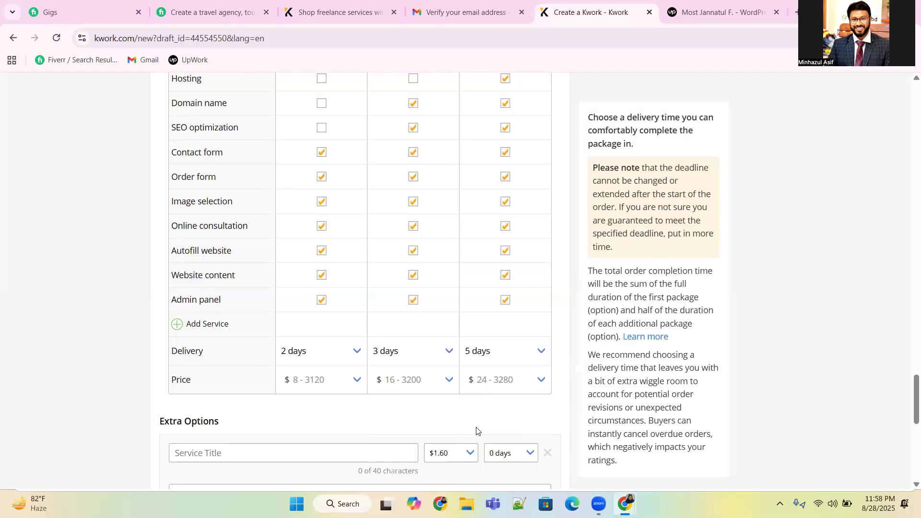
Price the Basic package at $72.
{"action": "left_click", "coordinate": [308, 382]}
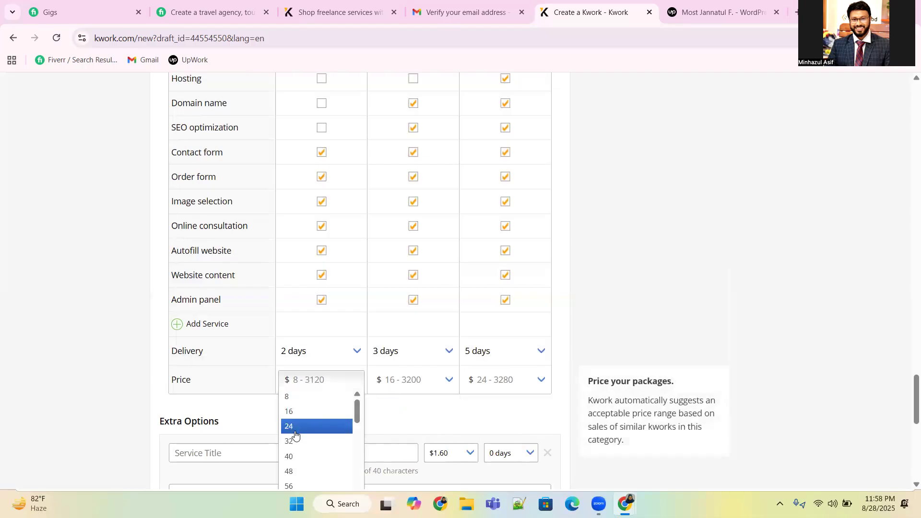
{"action": "scroll", "coordinate": [295, 456], "scroll_direction": "down", "scroll_amount": 2}
{"action": "left_click", "coordinate": [295, 456]}
{"action": "scroll", "coordinate": [395, 385], "scroll_direction": "down", "scroll_amount": 1}
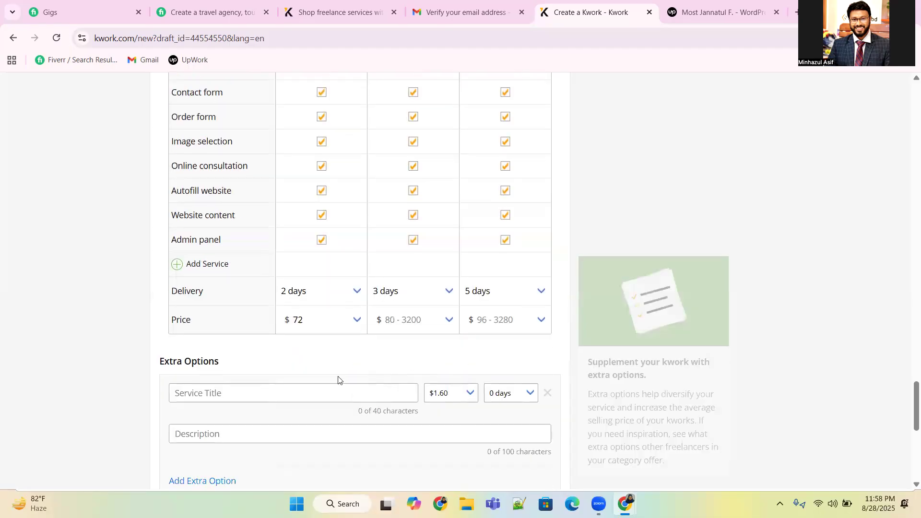
{"action": "left_click", "coordinate": [314, 324]}
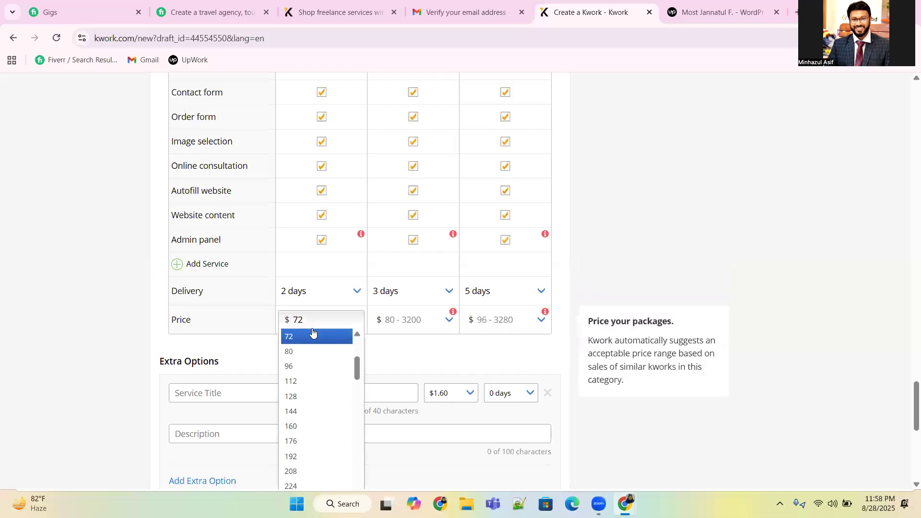
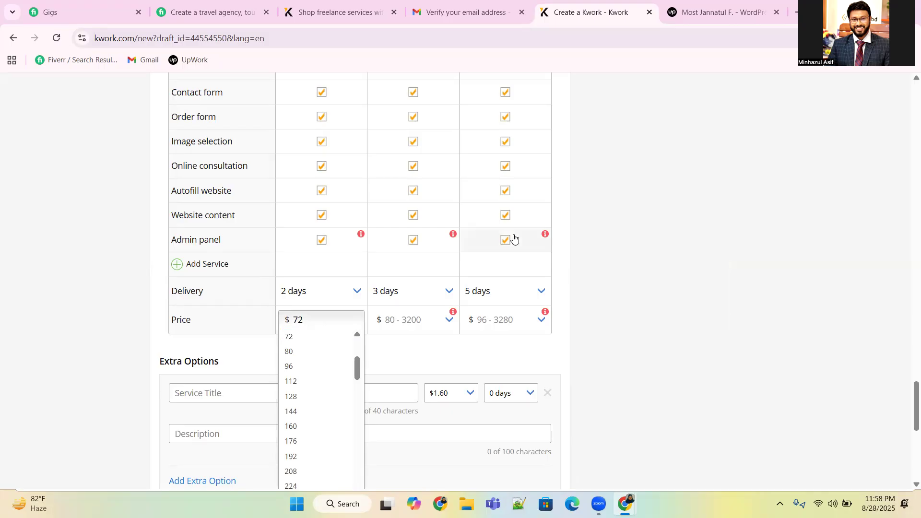
Drop Admin panel from the Basic package and price Basic at $32.
{"action": "scroll", "coordinate": [512, 238], "scroll_direction": "up", "scroll_amount": 1}
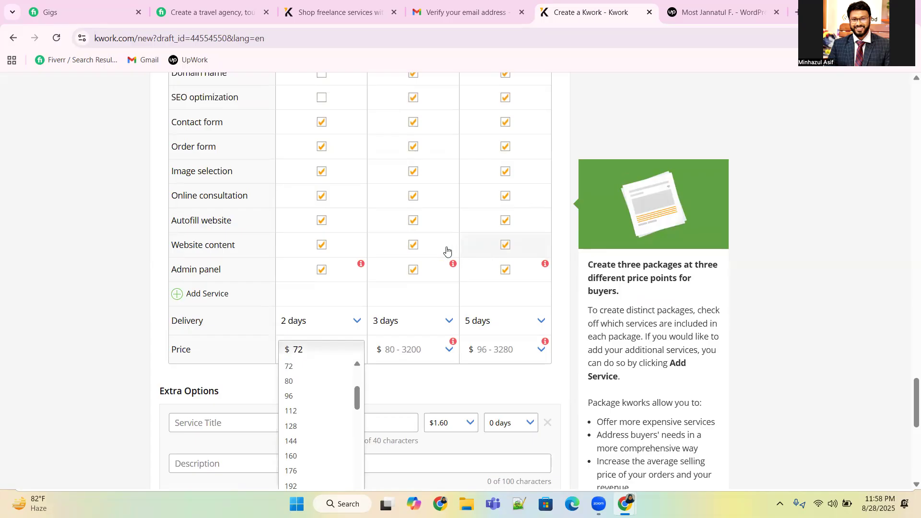
{"action": "left_click", "coordinate": [321, 269]}
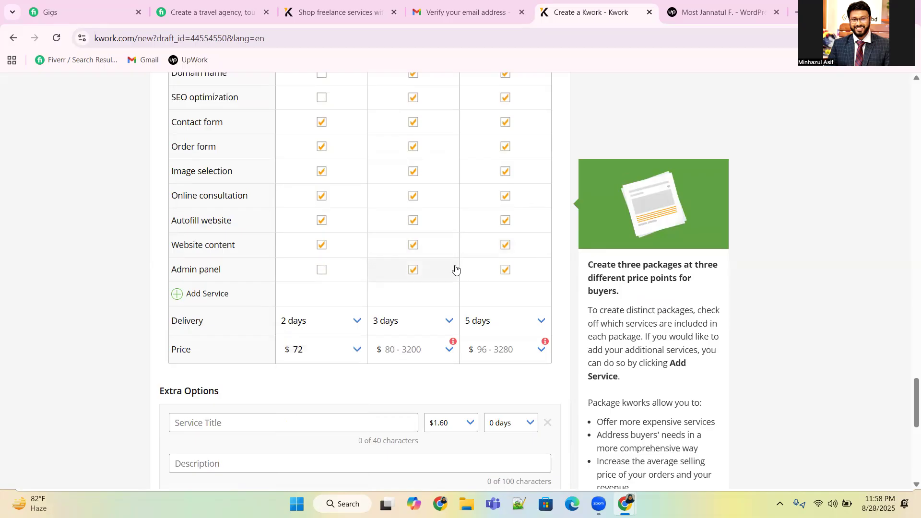
{"action": "left_click", "coordinate": [310, 352]}
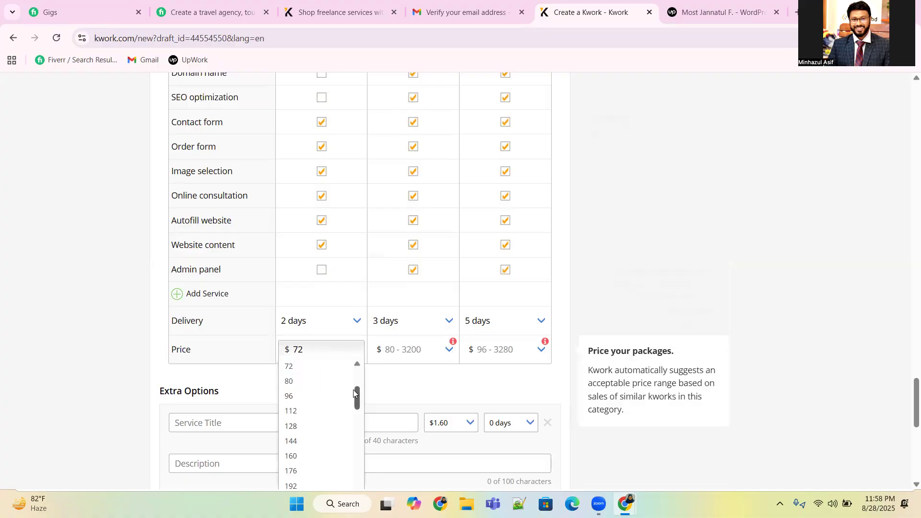
{"action": "left_click_drag", "start_coordinate": [356, 394], "coordinate": [354, 378]}
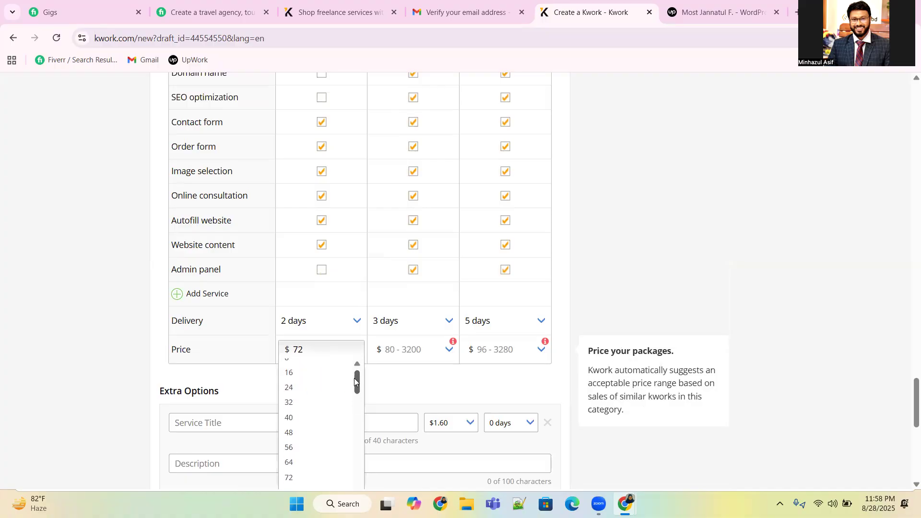
{"action": "left_click", "coordinate": [290, 403]}
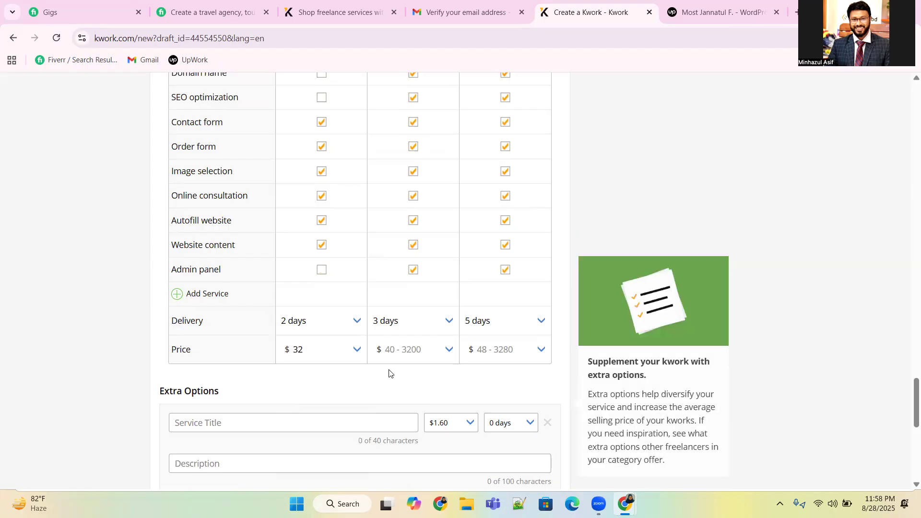
Price the Standard package at $56 and the Premium package at $80.
{"action": "left_click", "coordinate": [396, 354]}
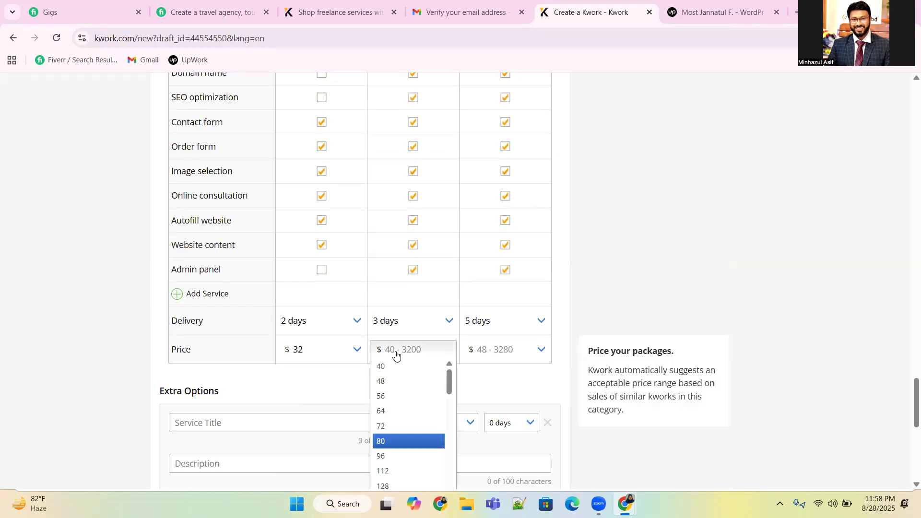
{"action": "left_click", "coordinate": [382, 396]}
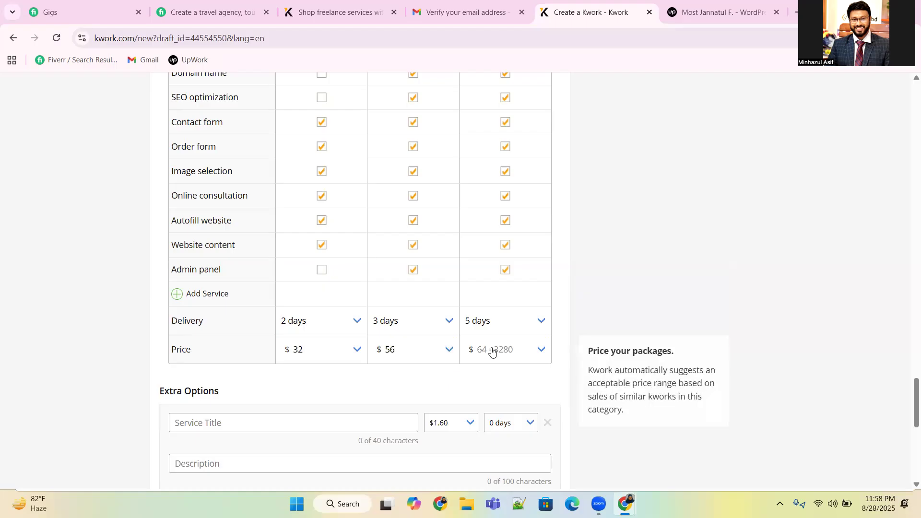
{"action": "left_click", "coordinate": [492, 352]}
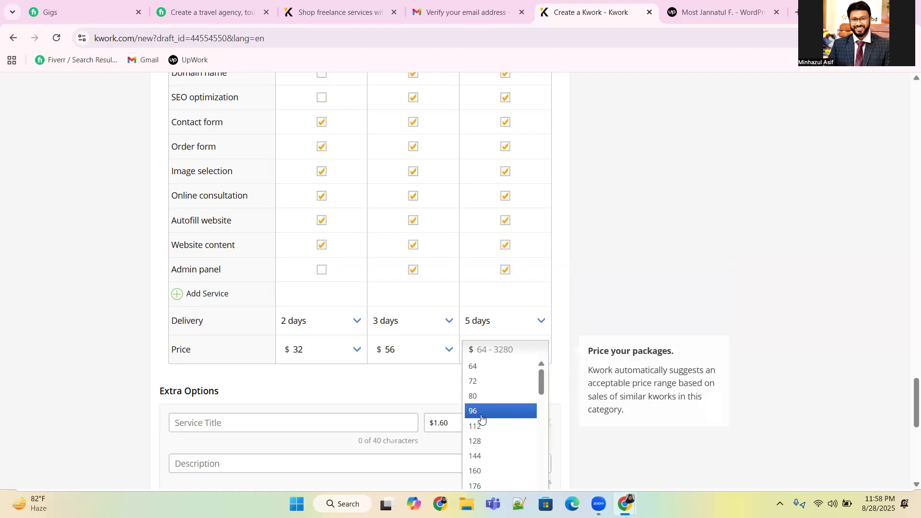
{"action": "left_click", "coordinate": [477, 397]}
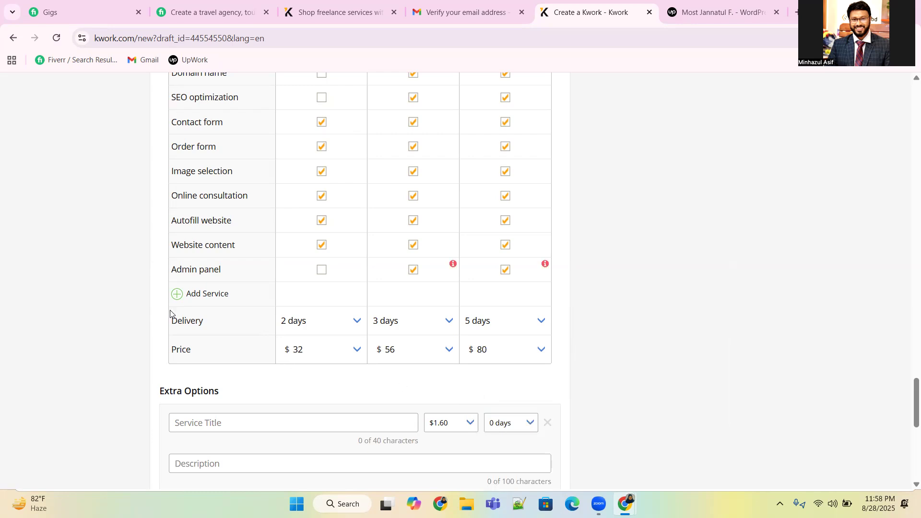
{"action": "scroll", "coordinate": [133, 329], "scroll_direction": "down", "scroll_amount": 1}
{"action": "scroll", "coordinate": [135, 332], "scroll_direction": "down", "scroll_amount": 2}
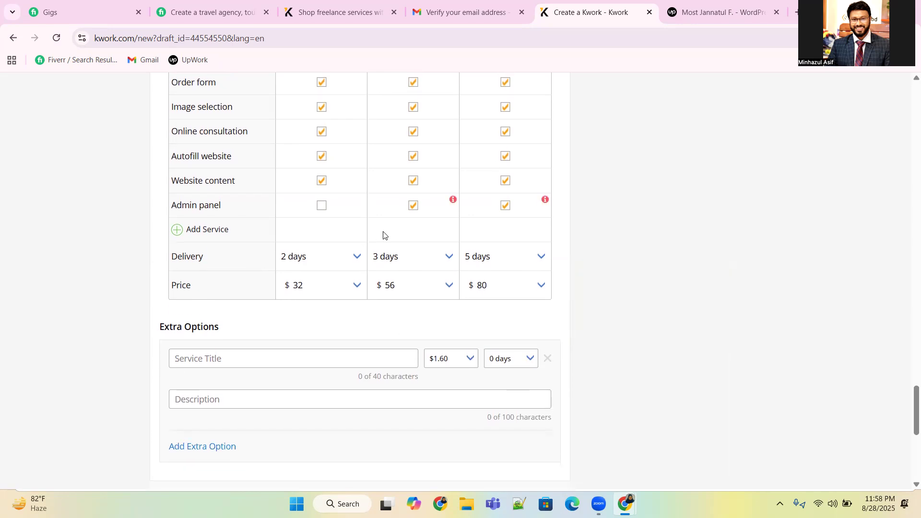
Uncheck Admin panel in the Standard package.
{"action": "left_click", "coordinate": [412, 206]}
{"action": "scroll", "coordinate": [113, 291], "scroll_direction": "up", "scroll_amount": 1}
{"action": "scroll", "coordinate": [114, 292], "scroll_direction": "up", "scroll_amount": 3}
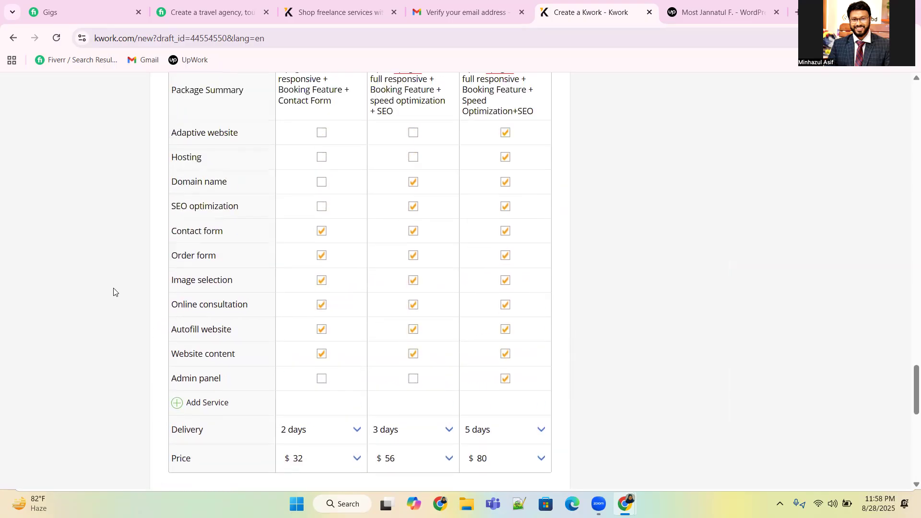
{"action": "scroll", "coordinate": [197, 293], "scroll_direction": "down", "scroll_amount": 2}
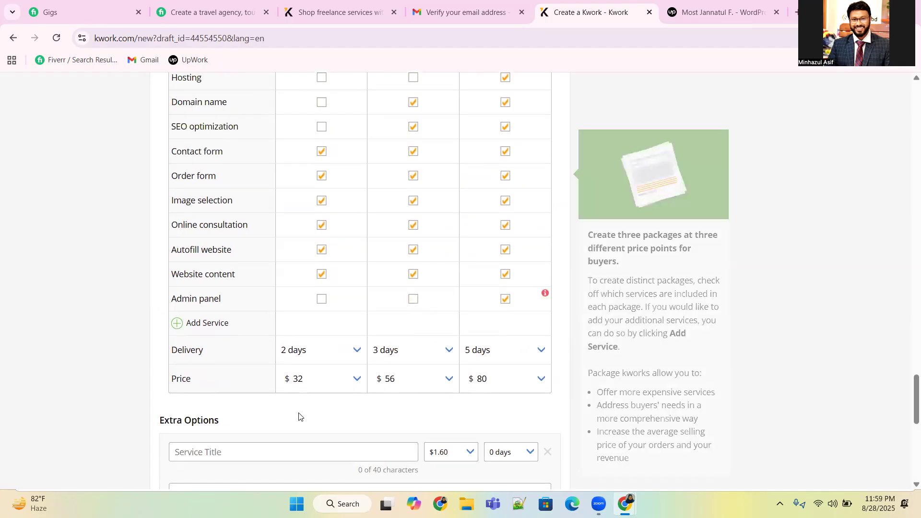
{"action": "left_click", "coordinate": [245, 453]}
{"action": "scroll", "coordinate": [498, 305], "scroll_direction": "down", "scroll_amount": 2}
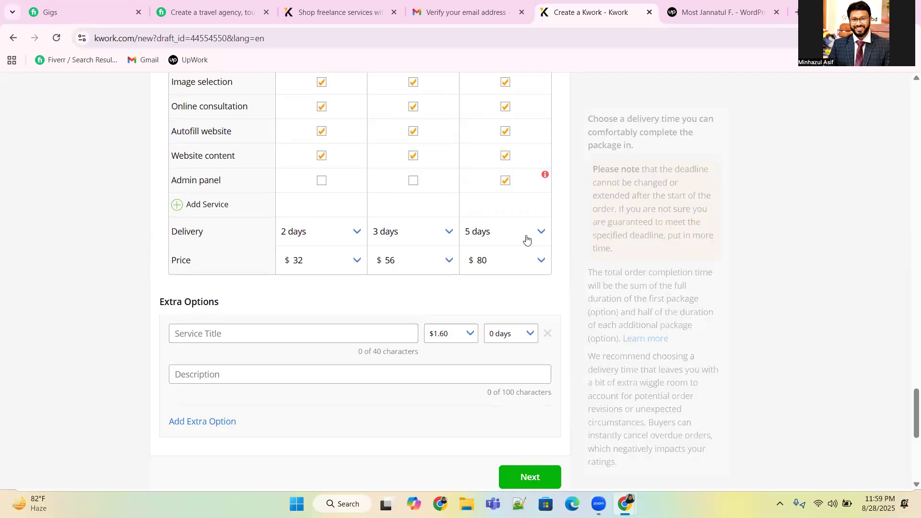
{"action": "scroll", "coordinate": [526, 240], "scroll_direction": "up", "scroll_amount": 2}
{"action": "scroll", "coordinate": [526, 241], "scroll_direction": "up", "scroll_amount": 3}
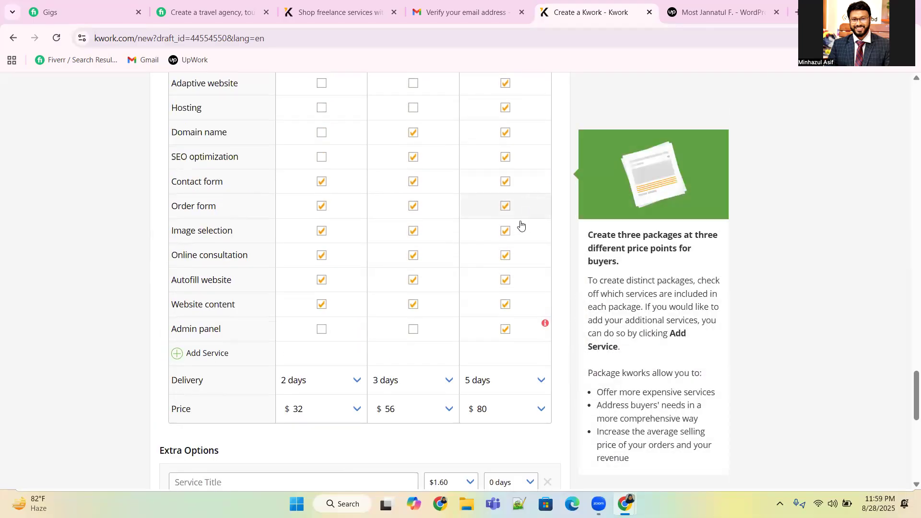
Uncheck Admin panel in the Premium package, then select the extra option title field.
{"action": "left_click", "coordinate": [505, 329]}
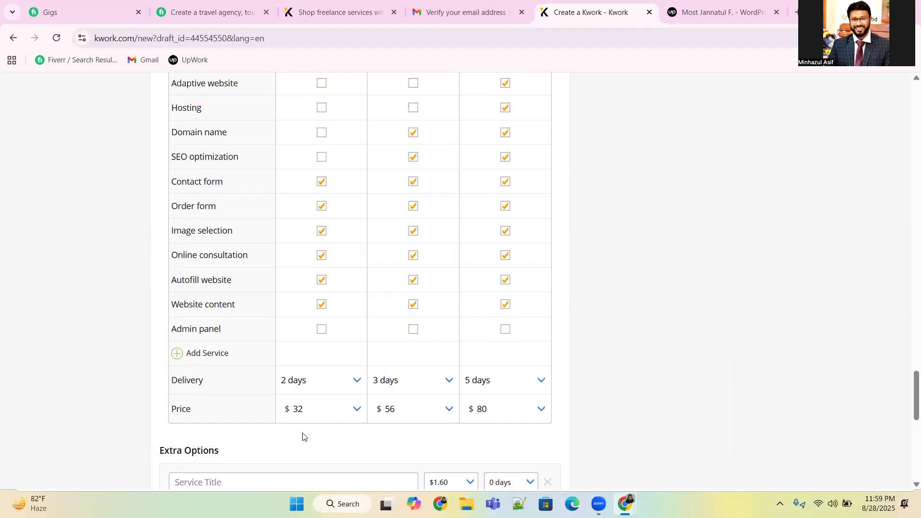
{"action": "scroll", "coordinate": [302, 436], "scroll_direction": "down", "scroll_amount": 1}
{"action": "left_click", "coordinate": [251, 466]}
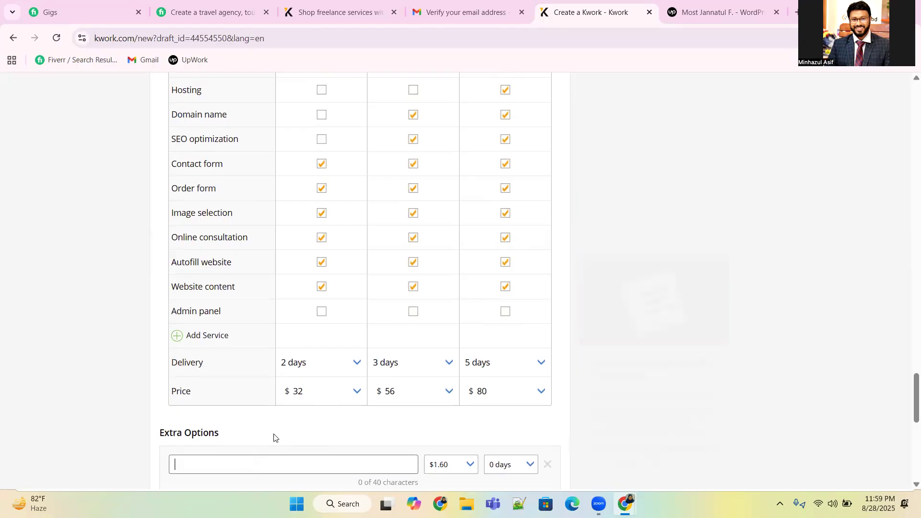
{"action": "scroll", "coordinate": [288, 396], "scroll_direction": "down", "scroll_amount": 3}
{"action": "left_click", "coordinate": [245, 349]}
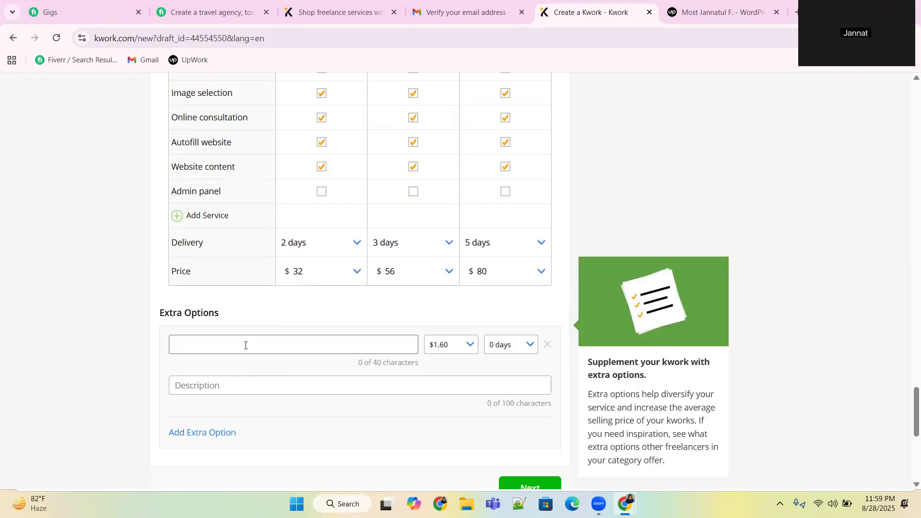
Title the extra option 'SEO Optimization', described as on page SEO Optimization for your website.
{"action": "type", "text": "SEO"}
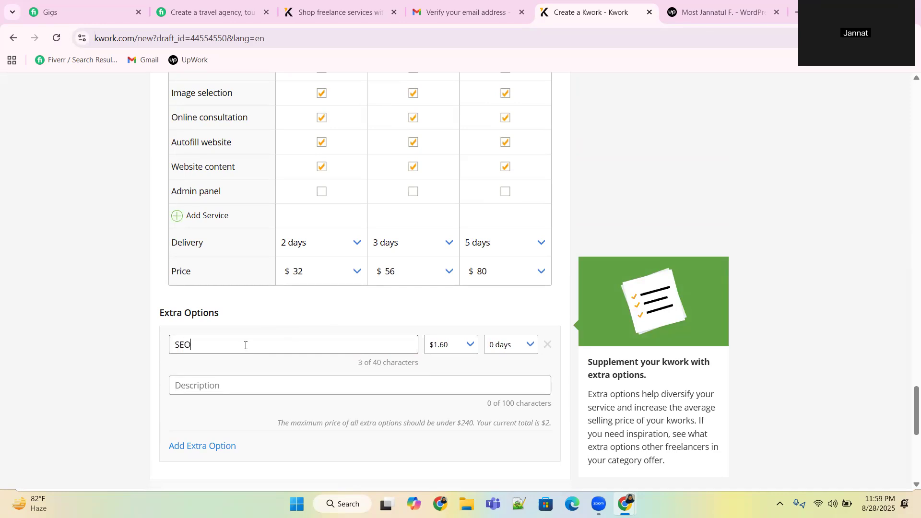
{"action": "type", "text": " Optimization"}
{"action": "left_click", "coordinate": [272, 386]}
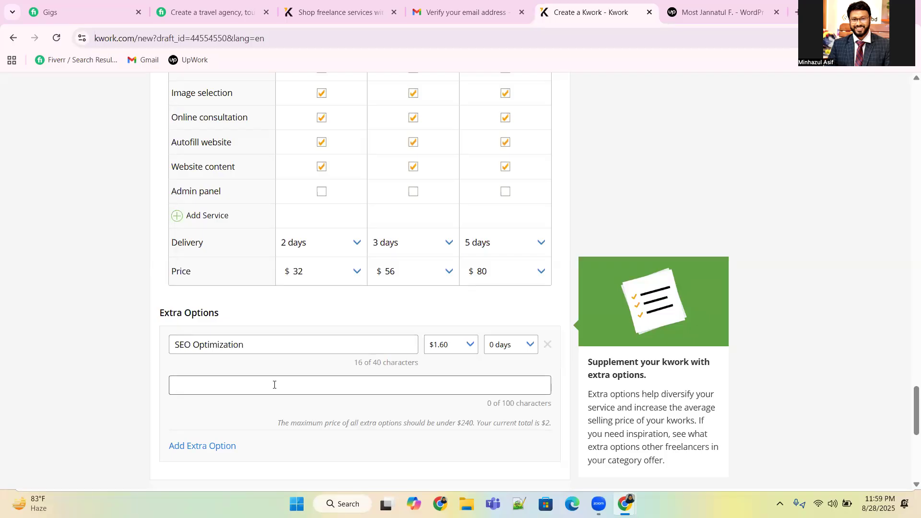
{"action": "type", "text": "I will do"}
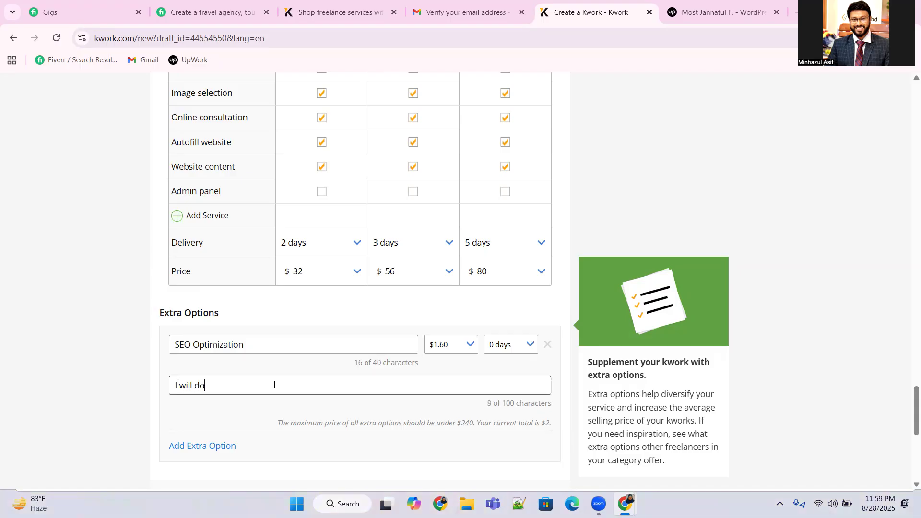
{"action": "type", "text": " one page SE"}
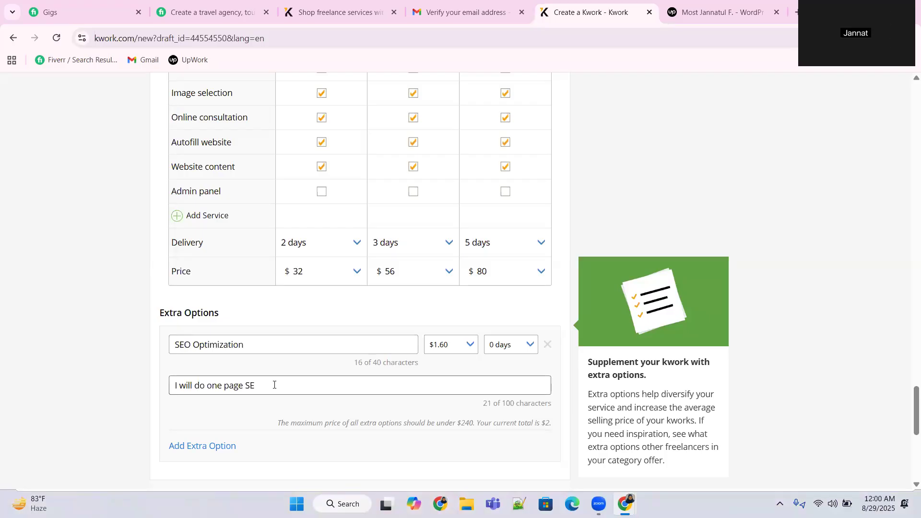
{"action": "key", "text": "BackSpace"}
{"action": "key", "text": "Delete"}
{"action": "type", "text": "n page SEO Optimization fort y"}
{"action": "key", "text": "BackSpace"}
{"action": "key", "text": "BackSpace"}
{"action": "key", "text": "BackSpace"}
{"action": "key", "text": "BackSpace"}
{"action": "type", "text": "your web"}
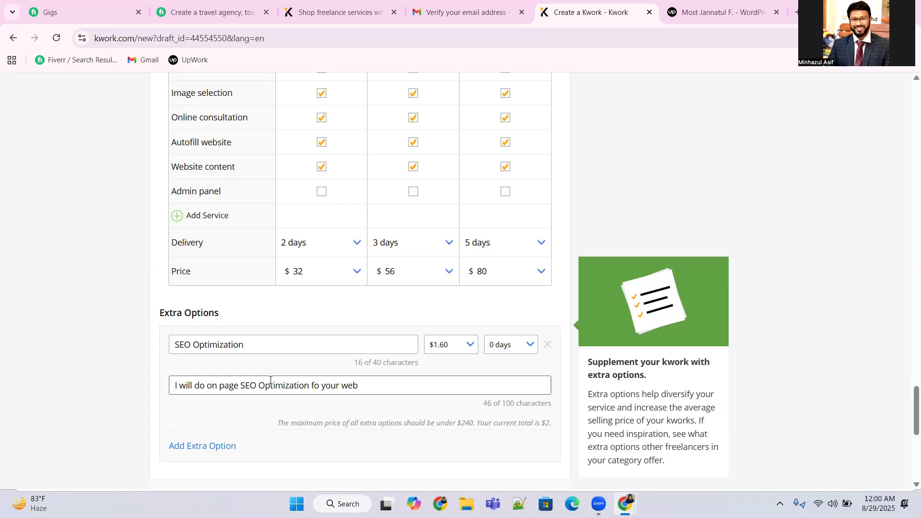
{"action": "type", "text": "site"}
{"action": "left_click", "coordinate": [444, 348]}
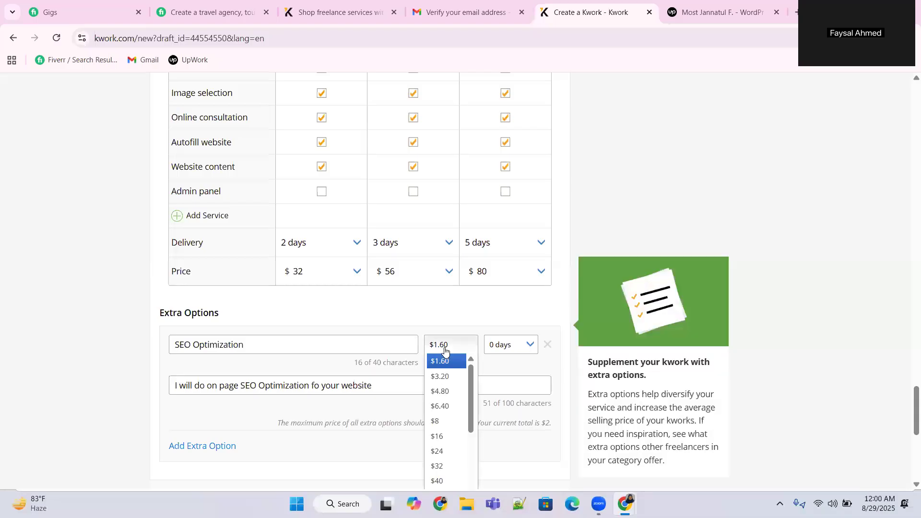
{"action": "left_click", "coordinate": [320, 395]}
{"action": "type", "text": "r"}
Price the SEO Optimization extra at $16, keeping 0 added days.
{"action": "left_click", "coordinate": [450, 345]}
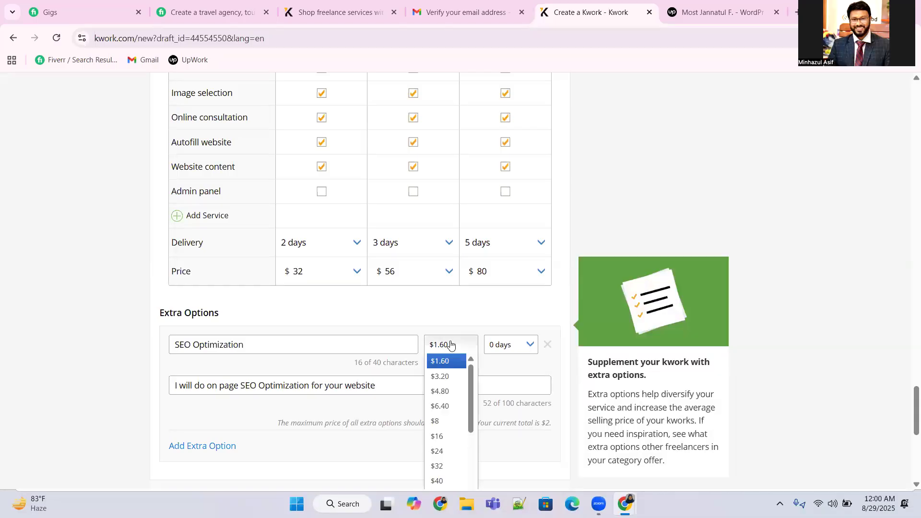
{"action": "left_click", "coordinate": [442, 435]}
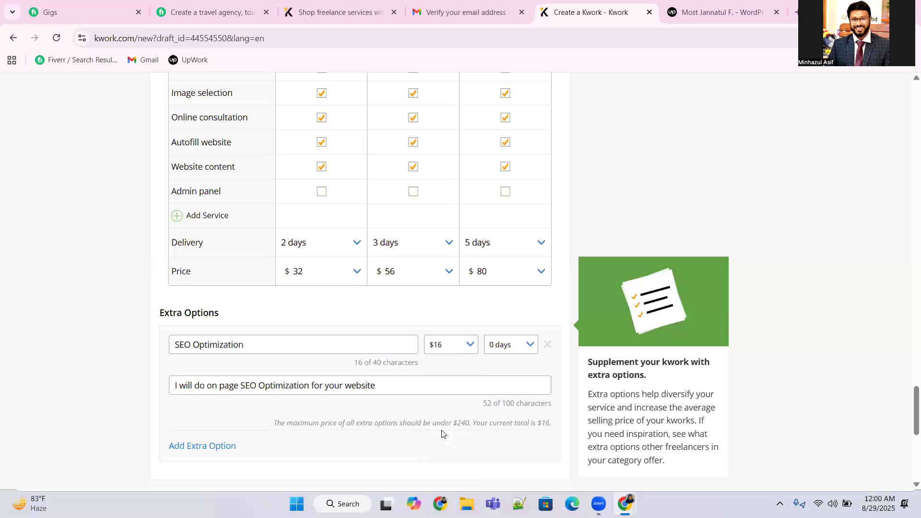
{"action": "left_click", "coordinate": [509, 344]}
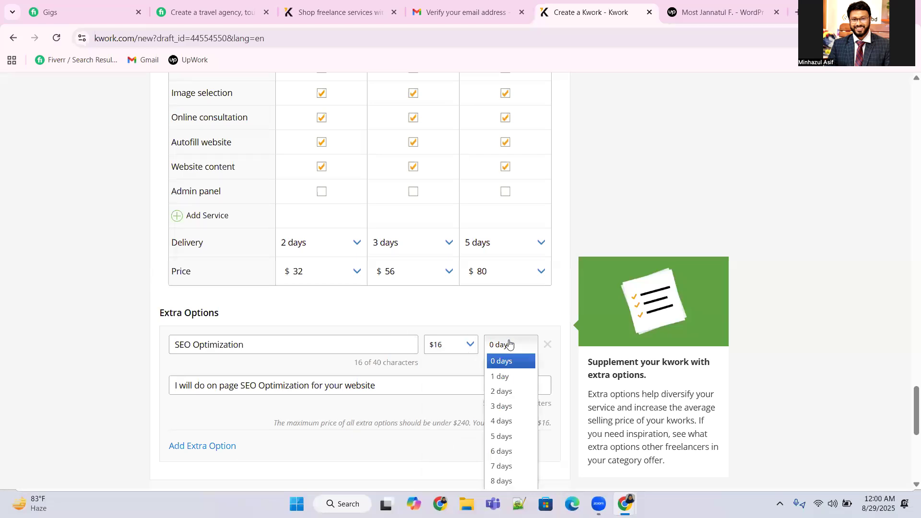
{"action": "left_click", "coordinate": [74, 328]}
{"action": "scroll", "coordinate": [107, 334], "scroll_direction": "down", "scroll_amount": 1}
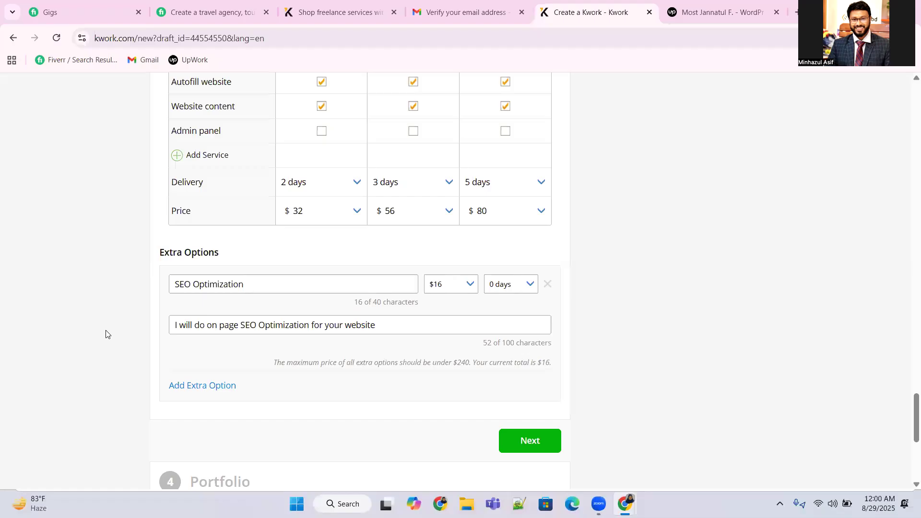
Move on to the Portfolio step and start the first sample.
{"action": "left_click", "coordinate": [526, 434]}
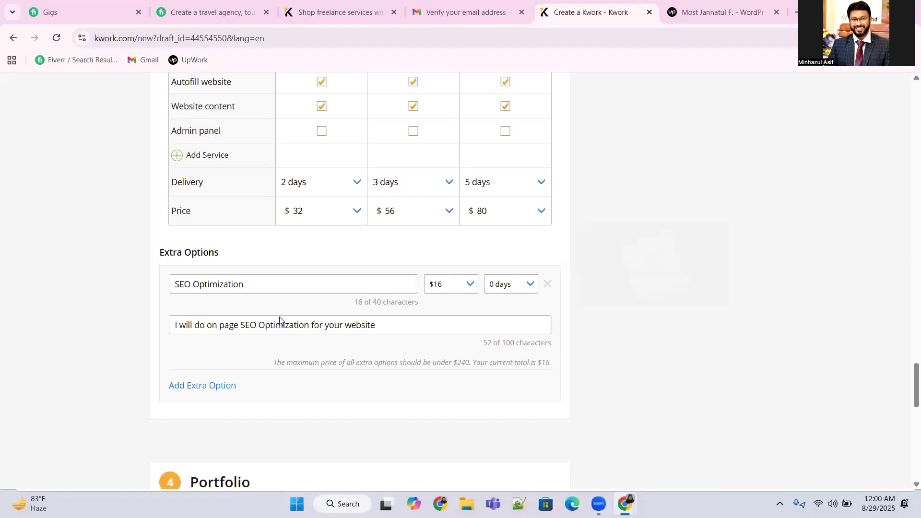
{"action": "scroll", "coordinate": [142, 302], "scroll_direction": "down", "scroll_amount": 3}
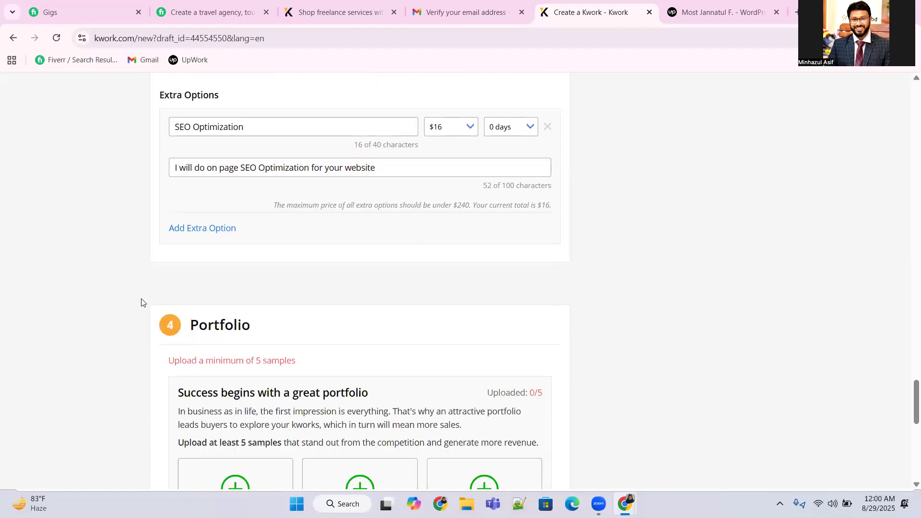
{"action": "scroll", "coordinate": [149, 294], "scroll_direction": "down", "scroll_amount": 5}
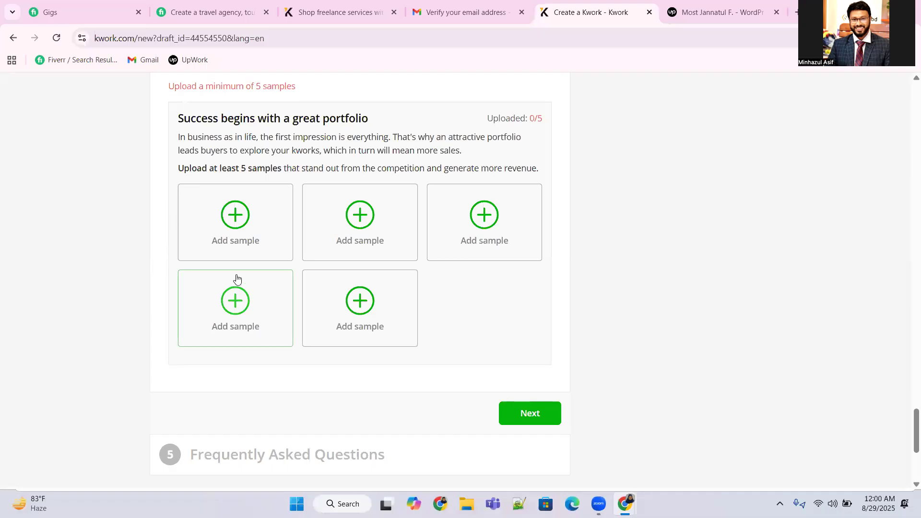
{"action": "scroll", "coordinate": [236, 281], "scroll_direction": "up", "scroll_amount": 1}
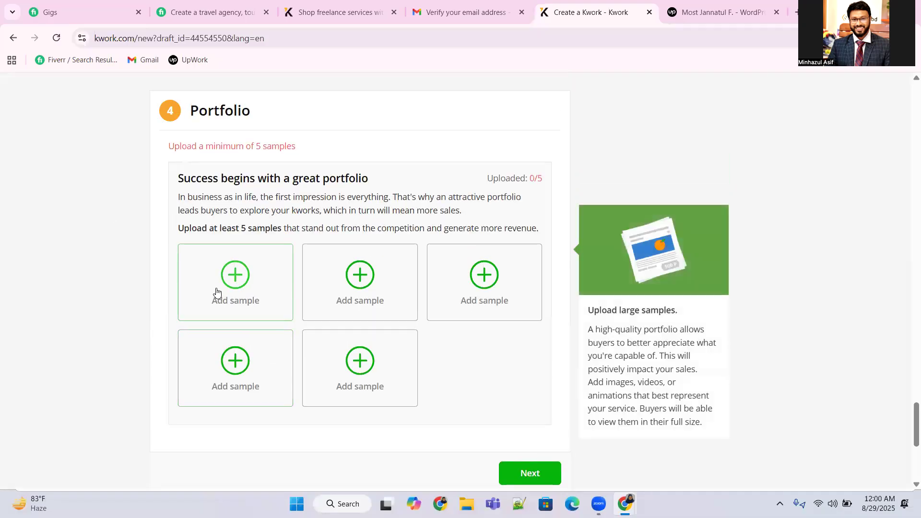
{"action": "left_click", "coordinate": [240, 277]}
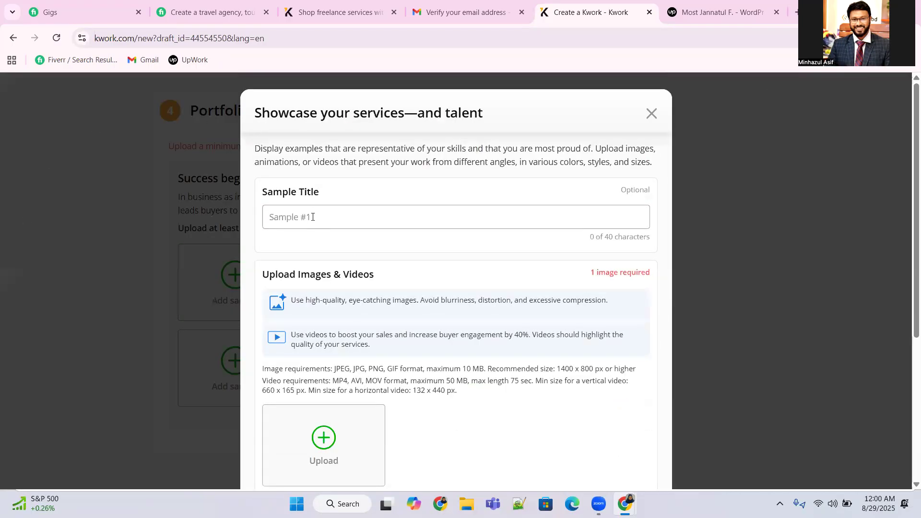
{"action": "scroll", "coordinate": [401, 313], "scroll_direction": "down", "scroll_amount": 2}
{"action": "scroll", "coordinate": [348, 232], "scroll_direction": "up", "scroll_amount": 2}
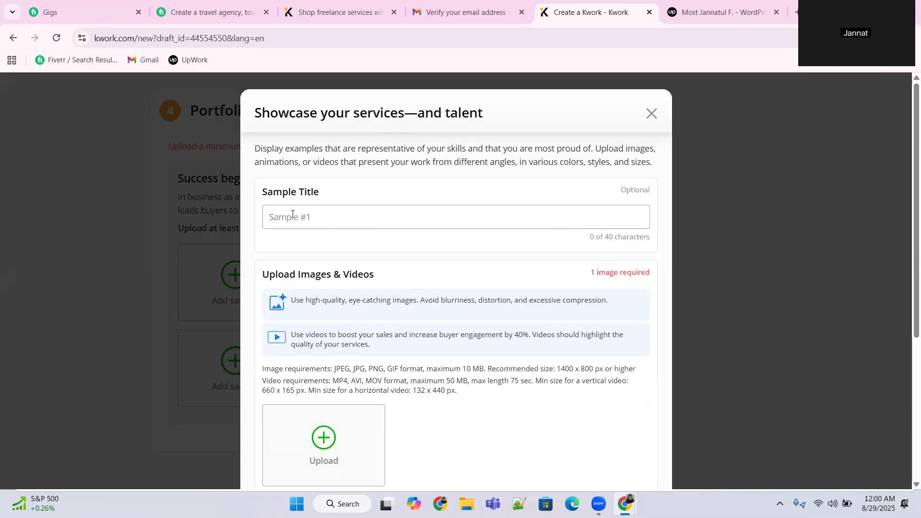
Upload Affiliate Website.jpg from the Upwark Portfolio folder as the sample image.
{"action": "left_click", "coordinate": [297, 220]}
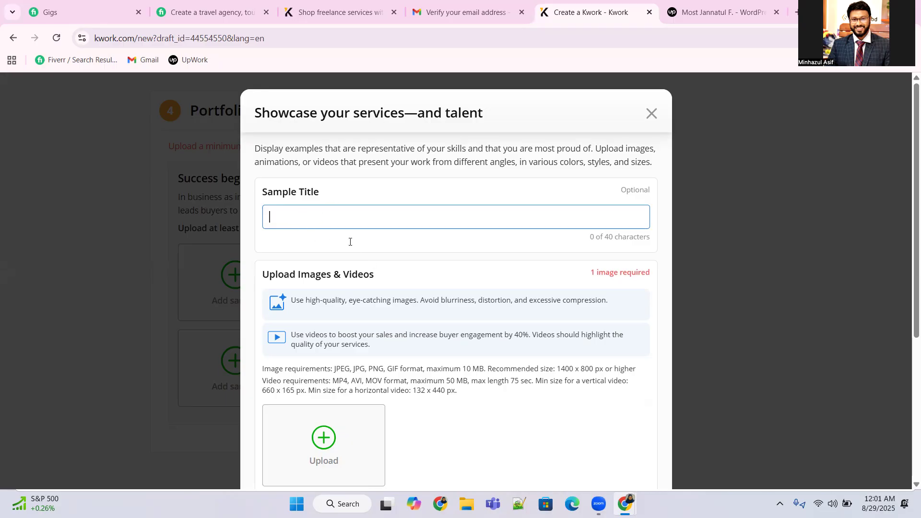
{"action": "scroll", "coordinate": [387, 247], "scroll_direction": "down", "scroll_amount": 4}
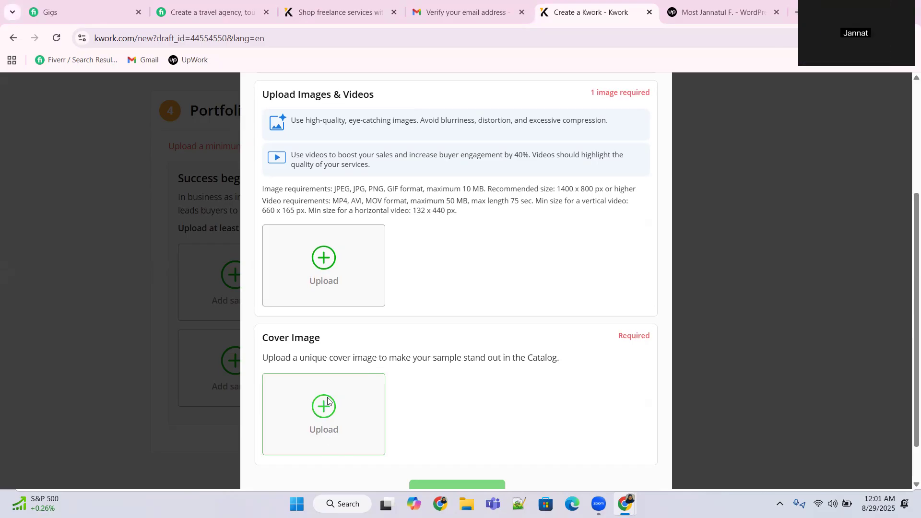
{"action": "left_click", "coordinate": [316, 244]}
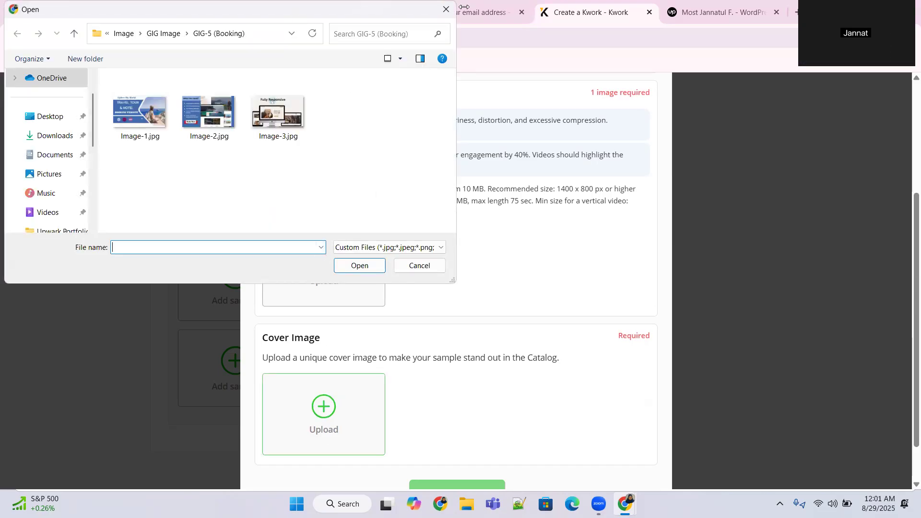
{"action": "left_click", "coordinate": [446, 9]}
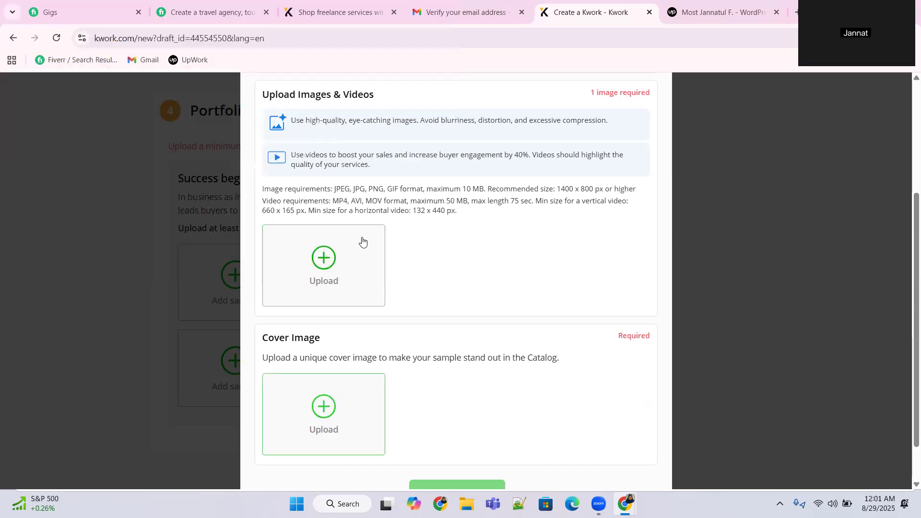
{"action": "left_click", "coordinate": [328, 259]}
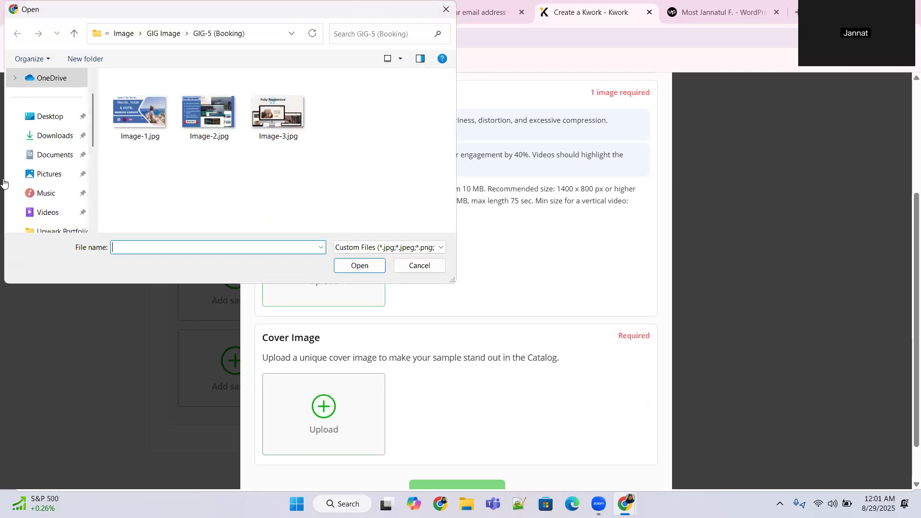
{"action": "left_click", "coordinate": [52, 122]}
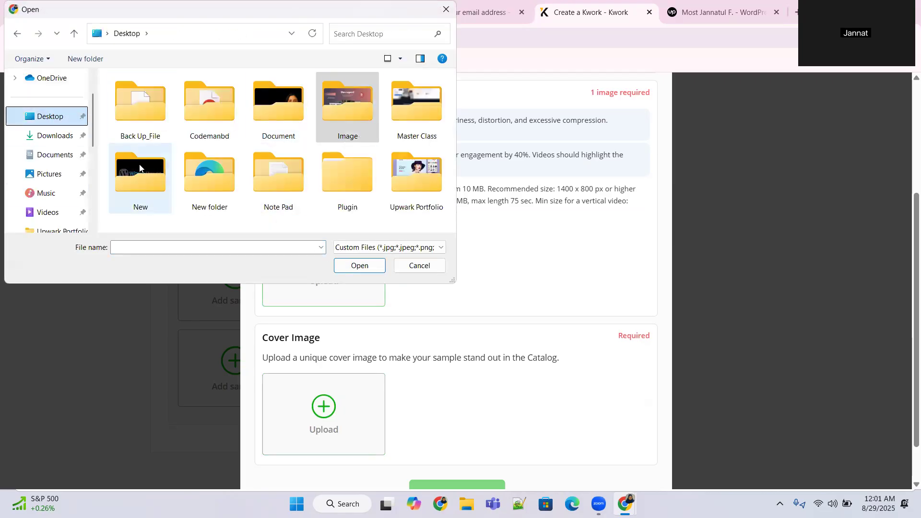
{"action": "double_click", "coordinate": [407, 177]}
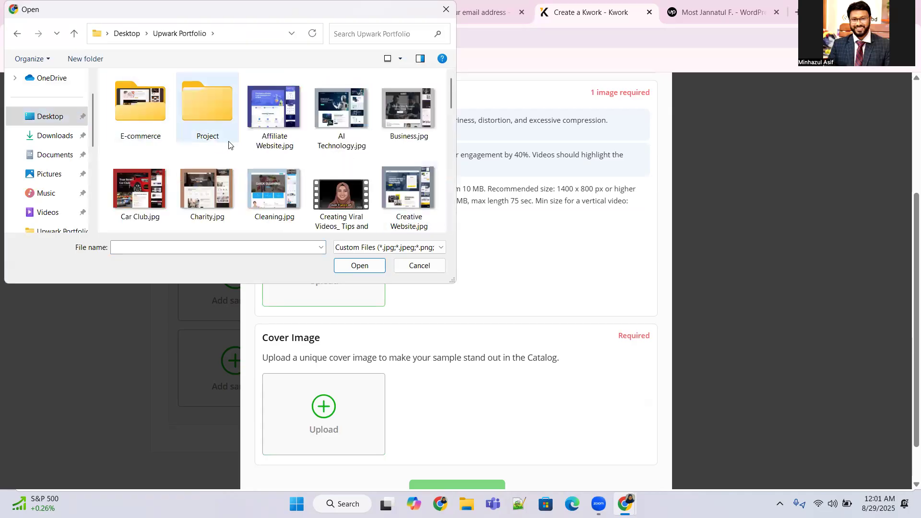
{"action": "scroll", "coordinate": [230, 144], "scroll_direction": "down", "scroll_amount": 2}
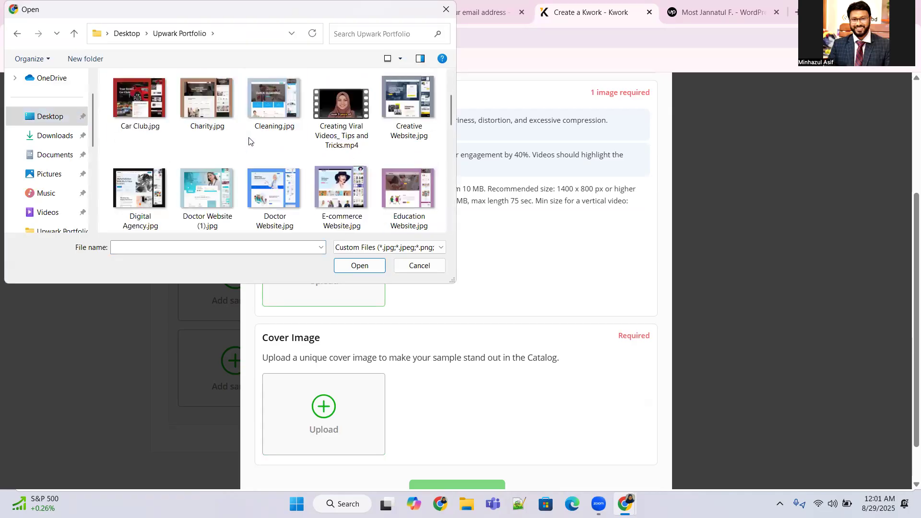
{"action": "scroll", "coordinate": [249, 140], "scroll_direction": "up", "scroll_amount": 1}
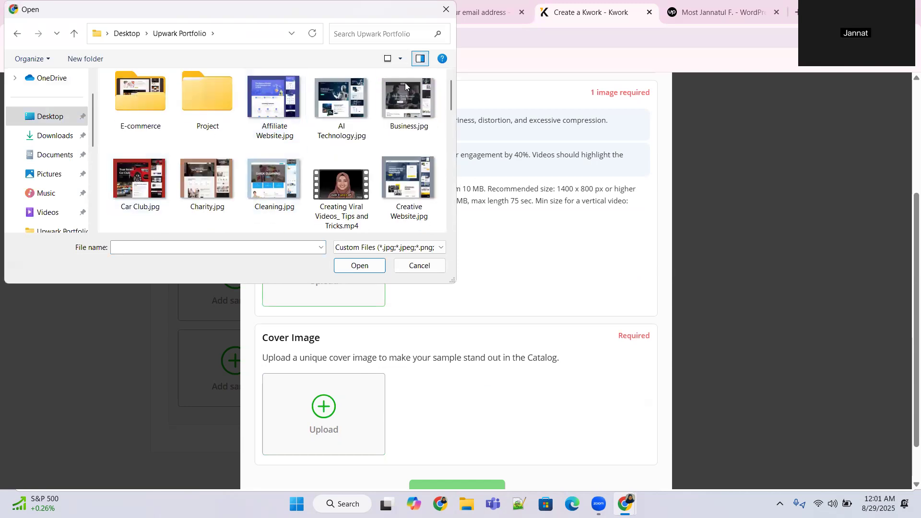
{"action": "left_click", "coordinate": [334, 104]}
{"action": "scroll", "coordinate": [343, 125], "scroll_direction": "up", "scroll_amount": 1}
{"action": "left_click", "coordinate": [266, 121]}
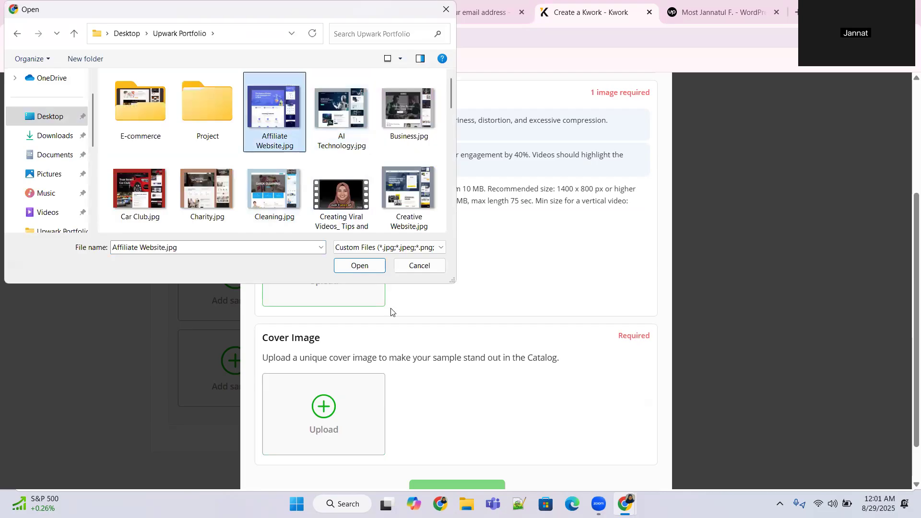
{"action": "left_click", "coordinate": [362, 266]}
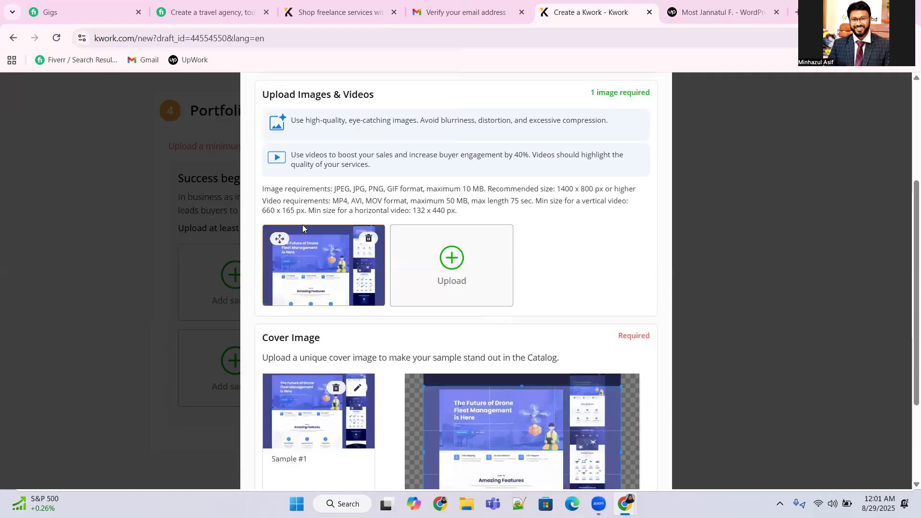
Title the sample 'Affiliate Website'.
{"action": "scroll", "coordinate": [302, 225], "scroll_direction": "up", "scroll_amount": 3}
{"action": "left_click", "coordinate": [288, 159]}
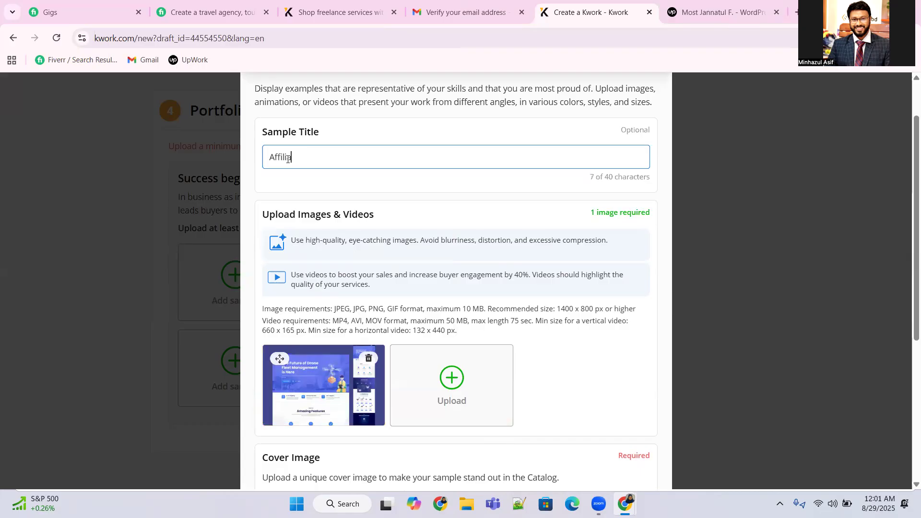
{"action": "type", "text": "Affiliate Websit"}
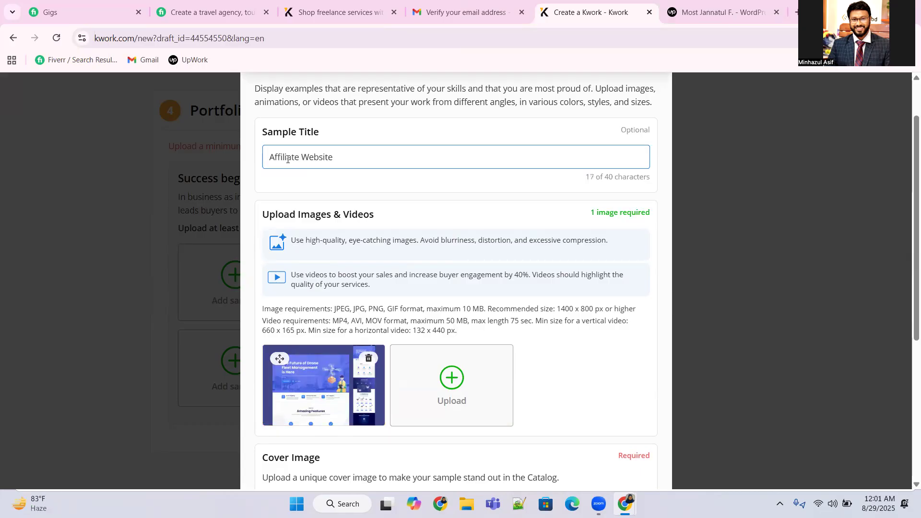
{"action": "type", "text": "e"}
{"action": "scroll", "coordinate": [400, 233], "scroll_direction": "down", "scroll_amount": 4}
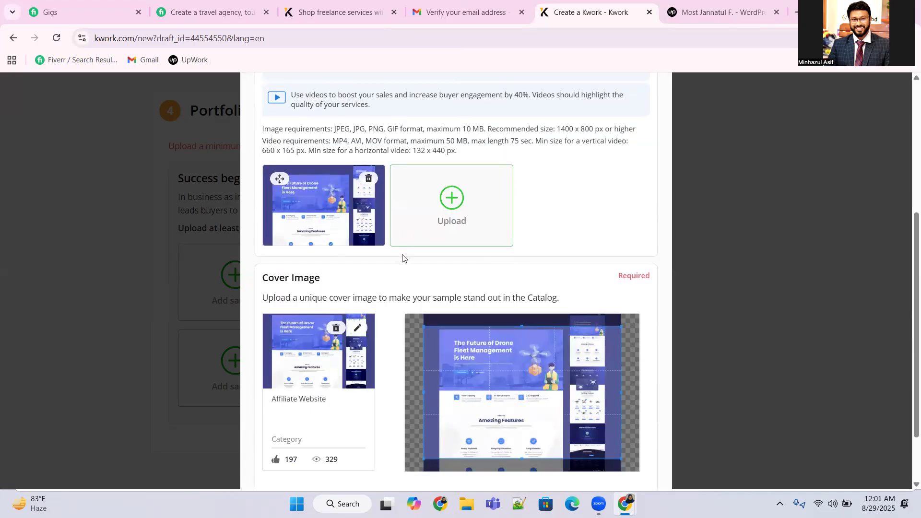
{"action": "scroll", "coordinate": [402, 257], "scroll_direction": "down", "scroll_amount": 2}
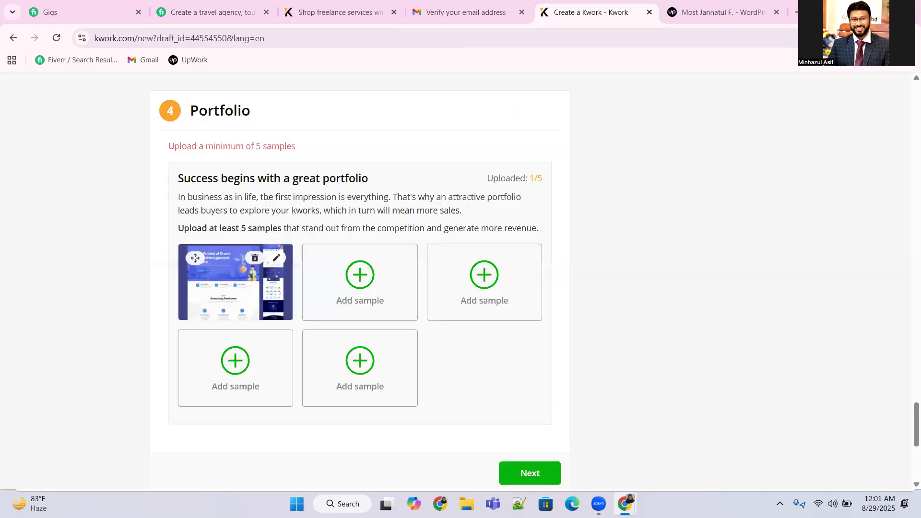
Start a second sample and upload Doctor Website.jpg as its image.
{"action": "left_click", "coordinate": [366, 265]}
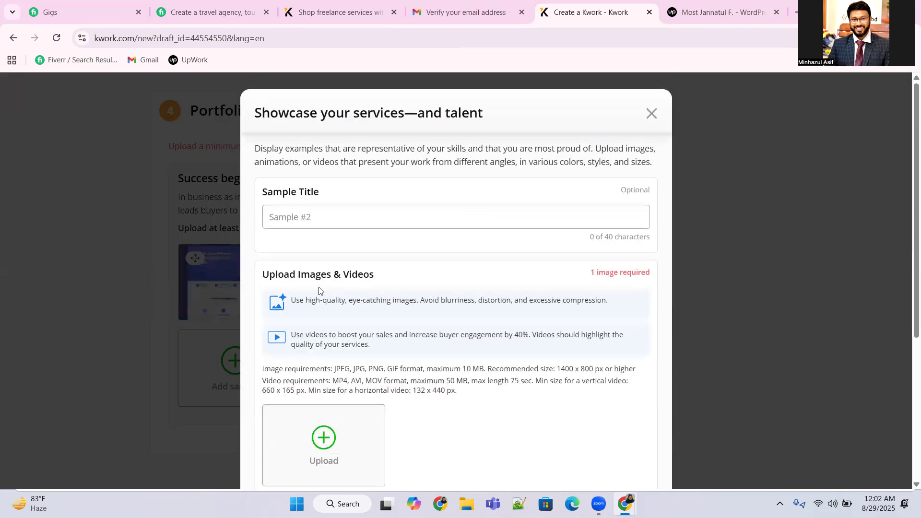
{"action": "left_click", "coordinate": [315, 450]}
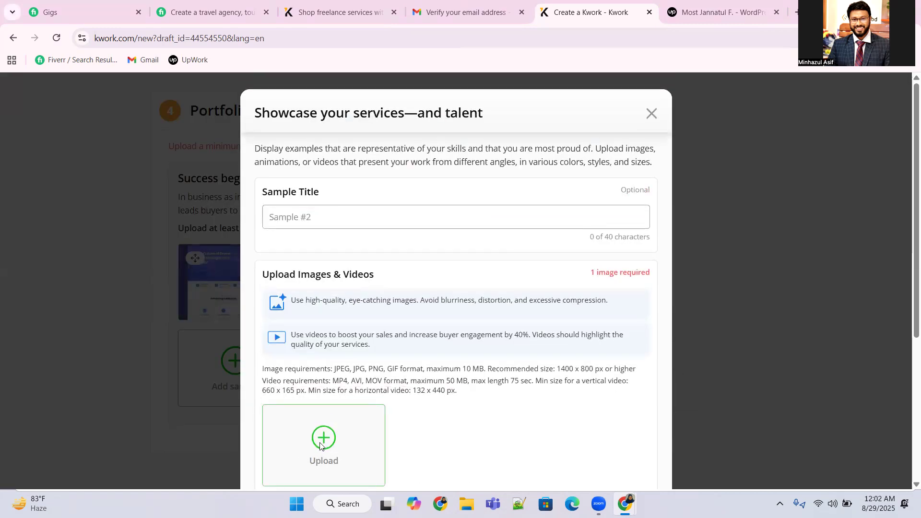
{"action": "scroll", "coordinate": [302, 171], "scroll_direction": "down", "scroll_amount": 3}
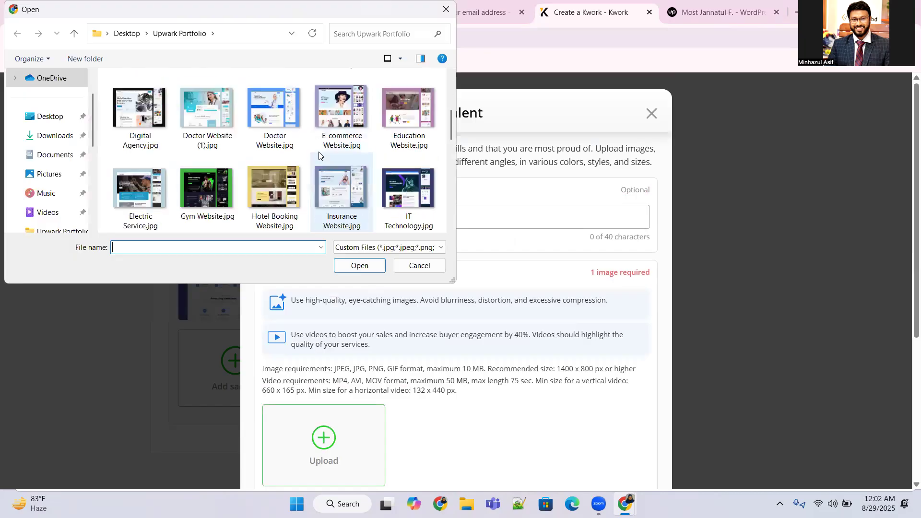
{"action": "left_click", "coordinate": [271, 120]}
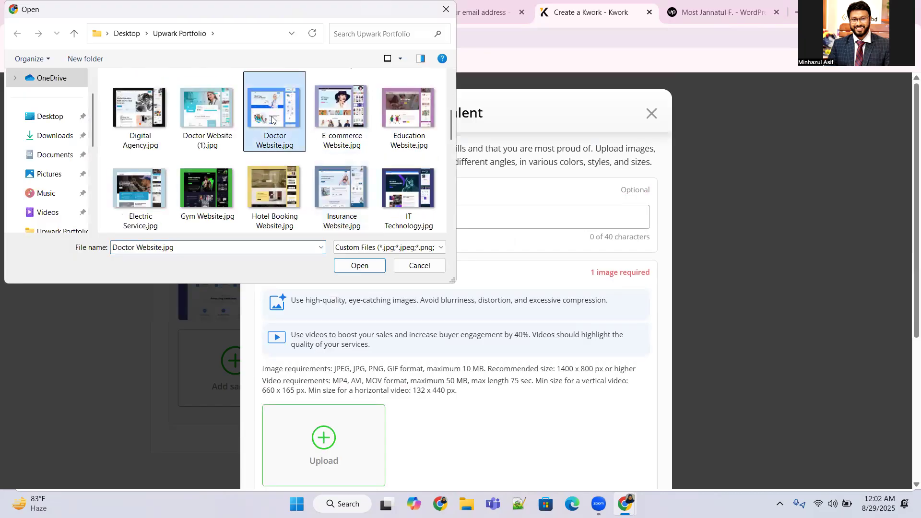
{"action": "left_click", "coordinate": [357, 272]}
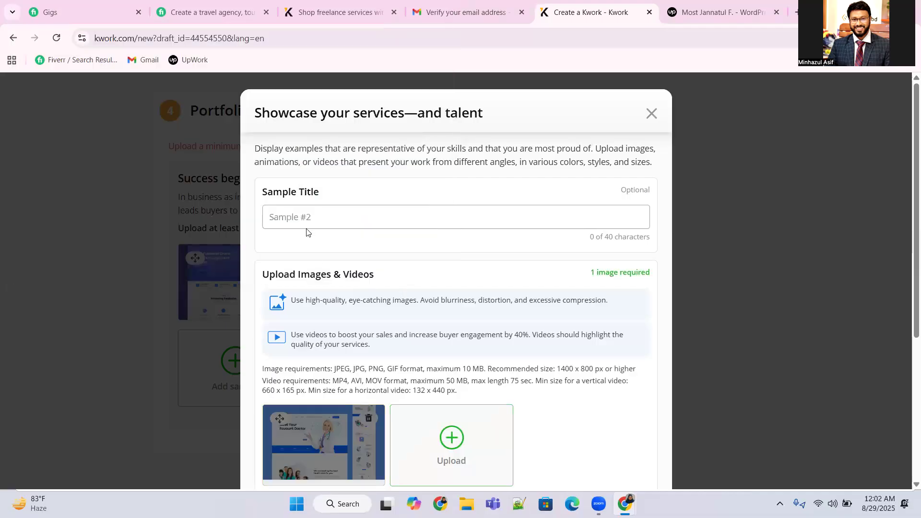
Title the sample 'Doctor Website' and save it.
{"action": "left_click", "coordinate": [299, 217]}
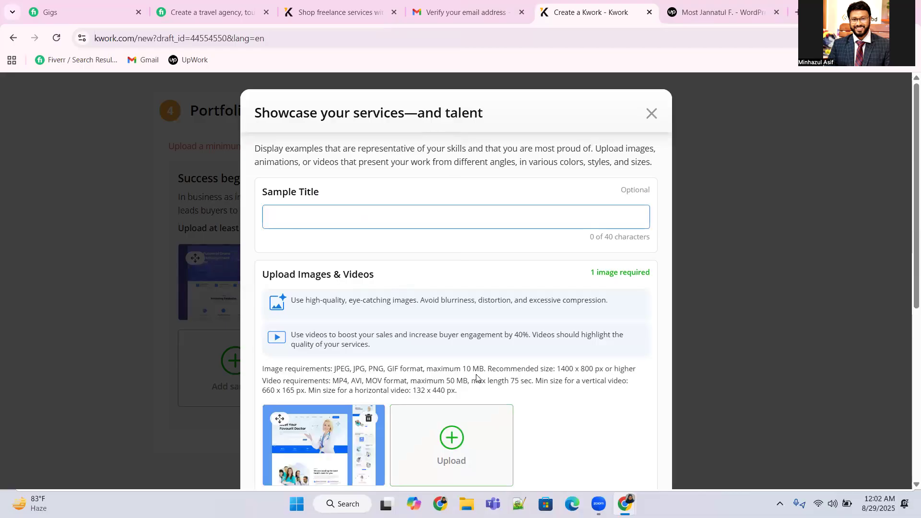
{"action": "scroll", "coordinate": [476, 379], "scroll_direction": "down", "scroll_amount": 1}
{"action": "left_click", "coordinate": [294, 215]}
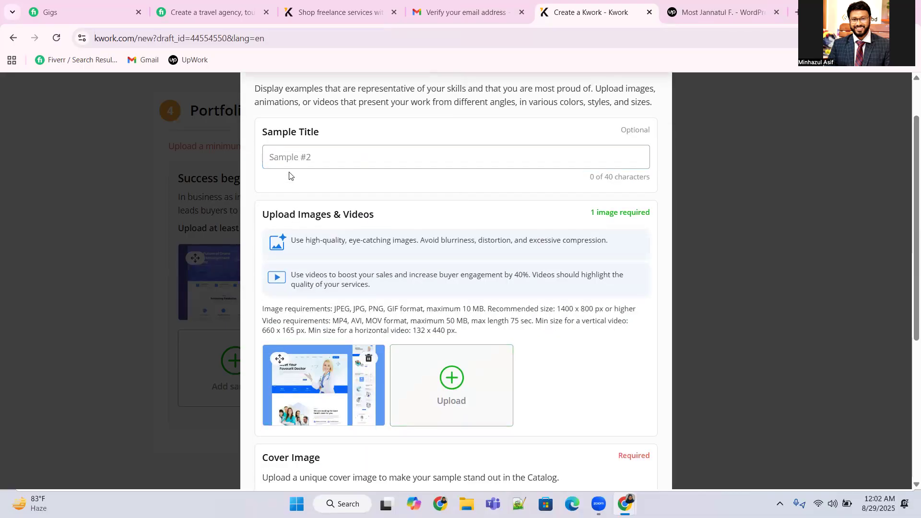
{"action": "left_click", "coordinate": [284, 161]}
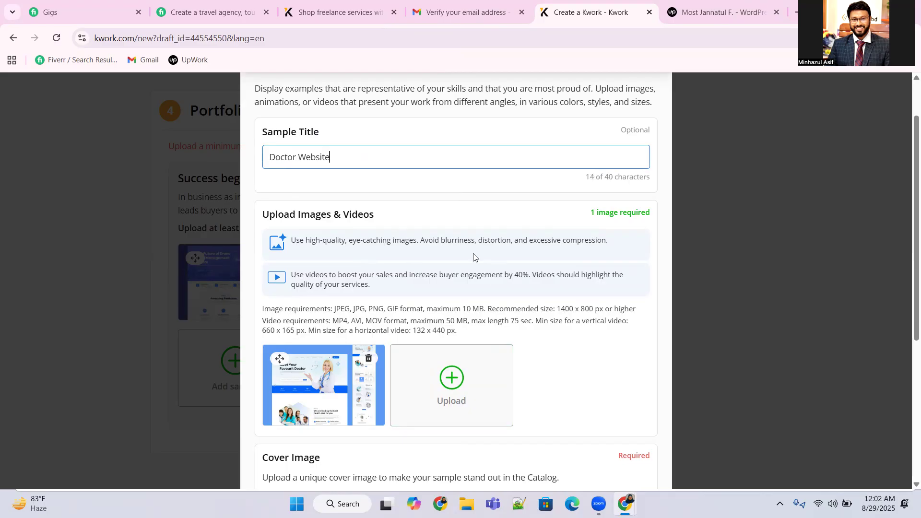
{"action": "scroll", "coordinate": [449, 383], "scroll_direction": "down", "scroll_amount": 5}
{"action": "left_click", "coordinate": [450, 448]}
{"action": "left_click", "coordinate": [475, 283]}
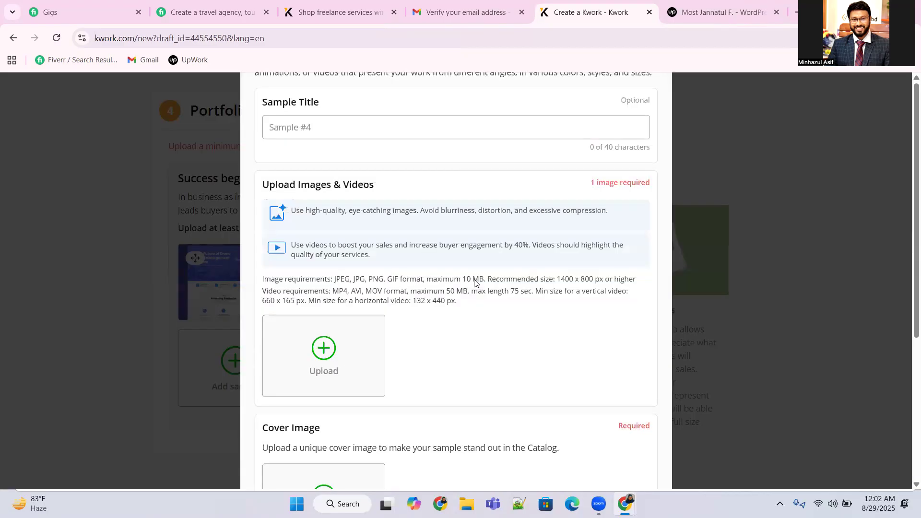
Upload Photography.jpg, title the sample 'Photography Website', and save it.
{"action": "left_click", "coordinate": [335, 440]}
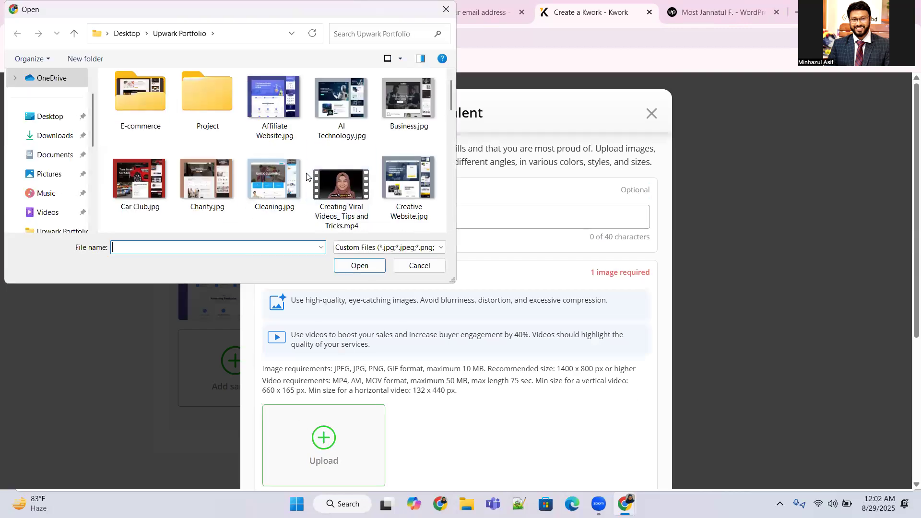
{"action": "scroll", "coordinate": [306, 177], "scroll_direction": "down", "scroll_amount": 3}
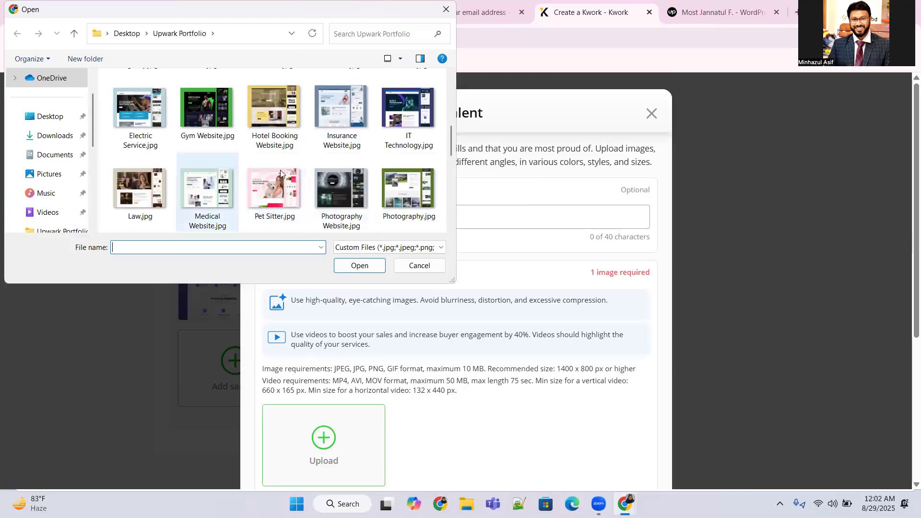
{"action": "left_click", "coordinate": [397, 188]}
{"action": "left_click", "coordinate": [354, 265]}
{"action": "scroll", "coordinate": [422, 304], "scroll_direction": "down", "scroll_amount": 1}
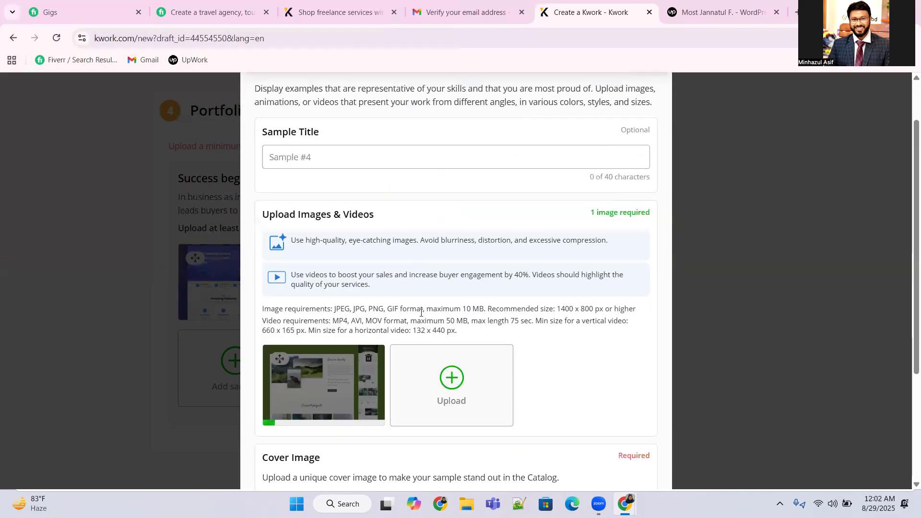
{"action": "left_click", "coordinate": [301, 157]}
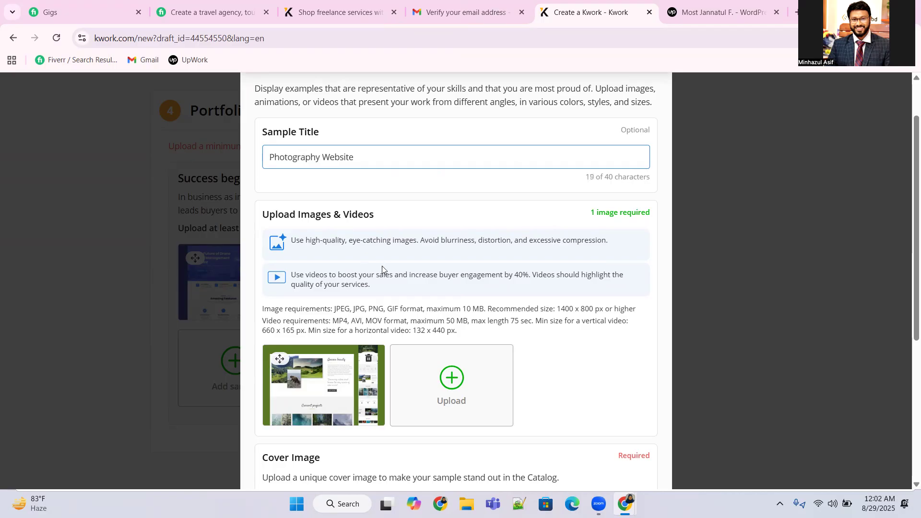
{"action": "scroll", "coordinate": [381, 266], "scroll_direction": "down", "scroll_amount": 5}
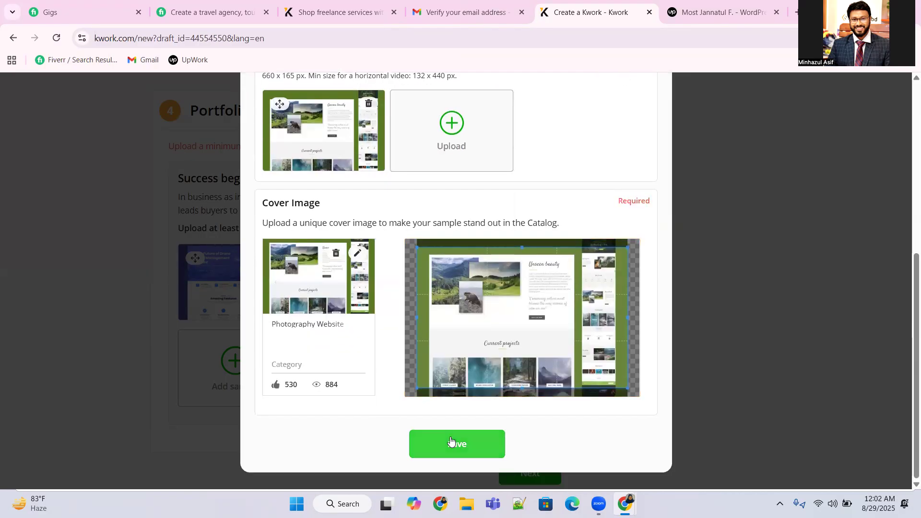
{"action": "left_click", "coordinate": [451, 441]}
{"action": "left_click", "coordinate": [230, 360]}
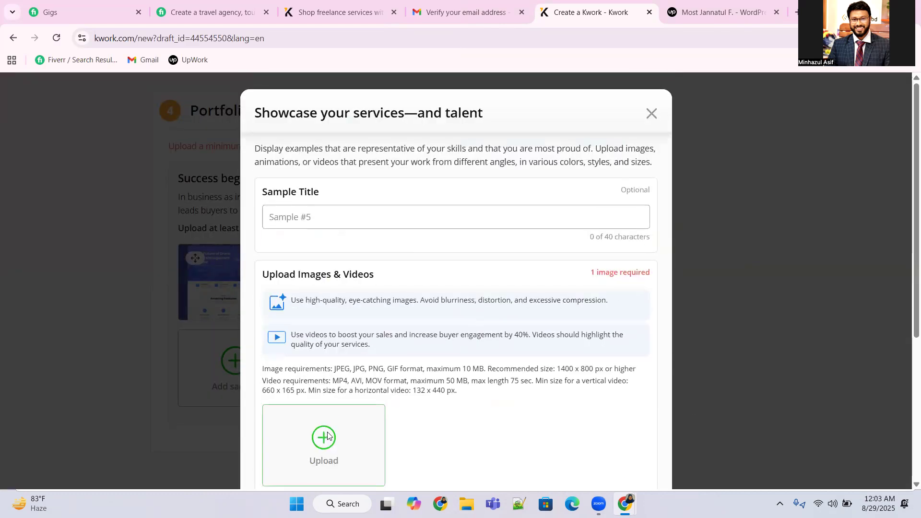
Upload the Pet Sitter.jpg image for the new sample.
{"action": "left_click", "coordinate": [327, 436]}
{"action": "scroll", "coordinate": [237, 151], "scroll_direction": "down", "scroll_amount": 2}
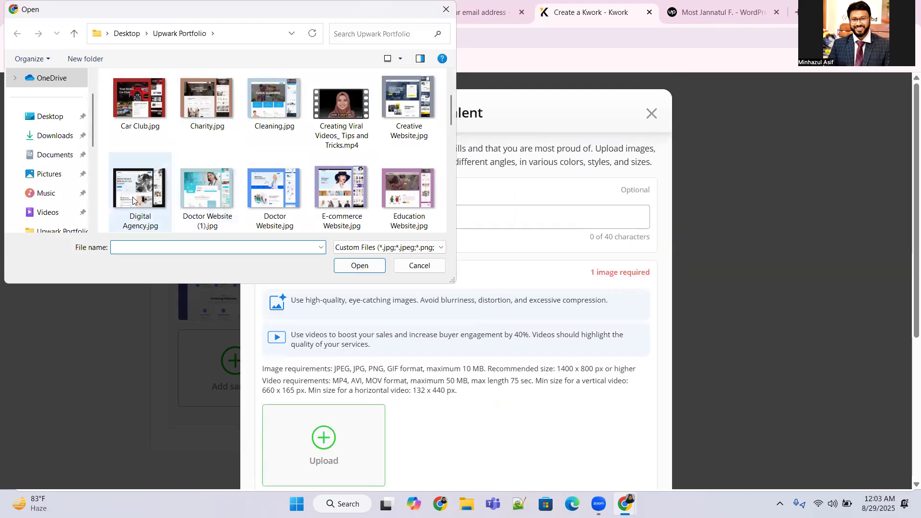
{"action": "scroll", "coordinate": [201, 180], "scroll_direction": "down", "scroll_amount": 2}
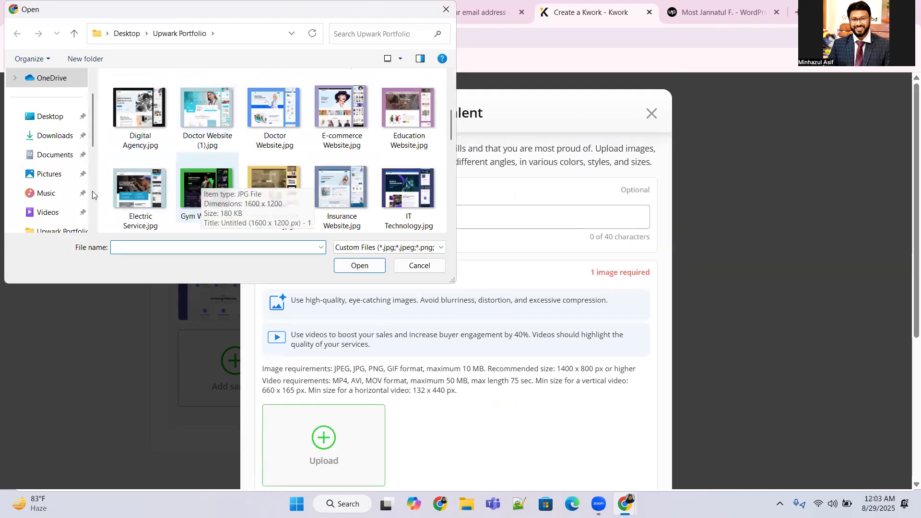
{"action": "scroll", "coordinate": [163, 202], "scroll_direction": "down", "scroll_amount": 2}
{"action": "left_click", "coordinate": [272, 192]}
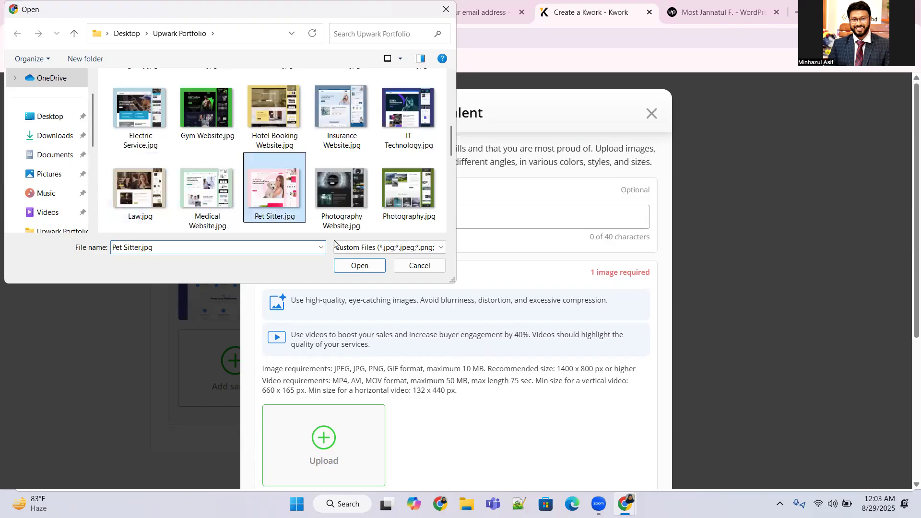
{"action": "left_click", "coordinate": [363, 266]}
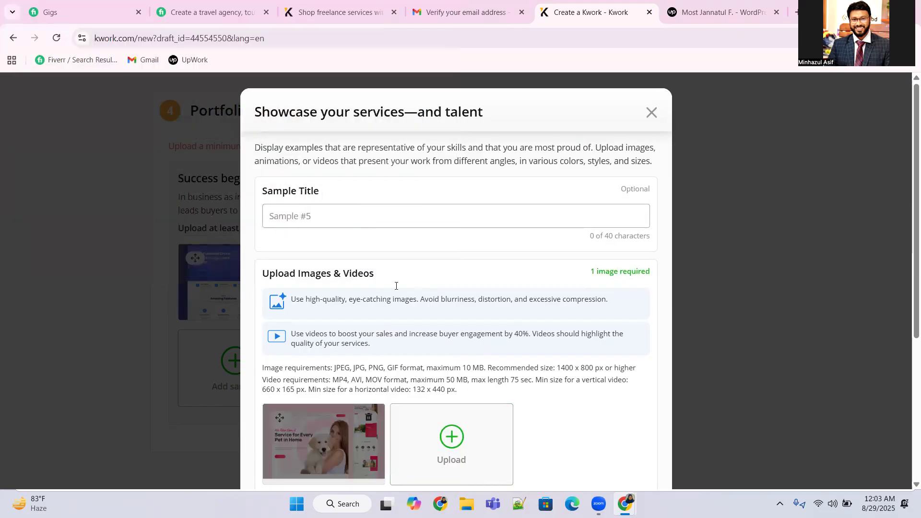
Title the sample 'Pet Sitter Website' and save it.
{"action": "scroll", "coordinate": [397, 286], "scroll_direction": "down", "scroll_amount": 3}
{"action": "scroll", "coordinate": [382, 175], "scroll_direction": "up", "scroll_amount": 1}
{"action": "left_click", "coordinate": [312, 159]}
{"action": "type", "text": "Pe"}
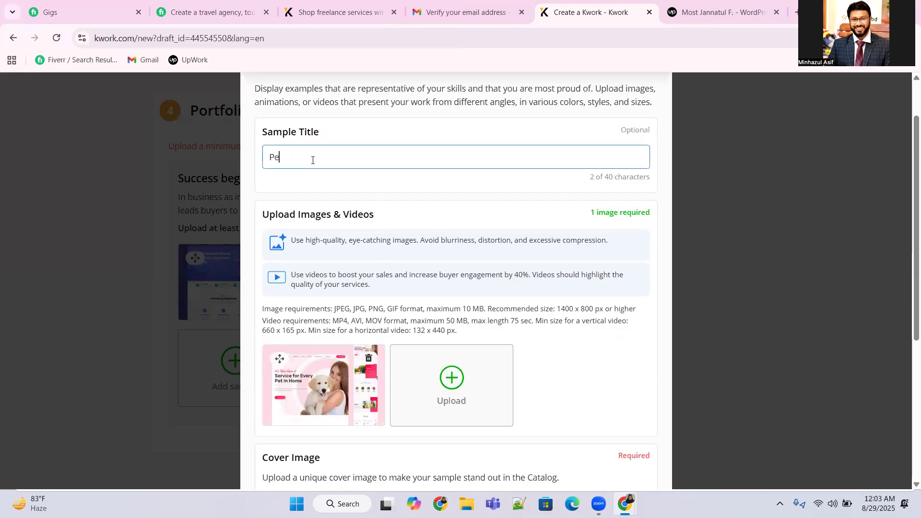
{"action": "type", "text": "t Sitter W"}
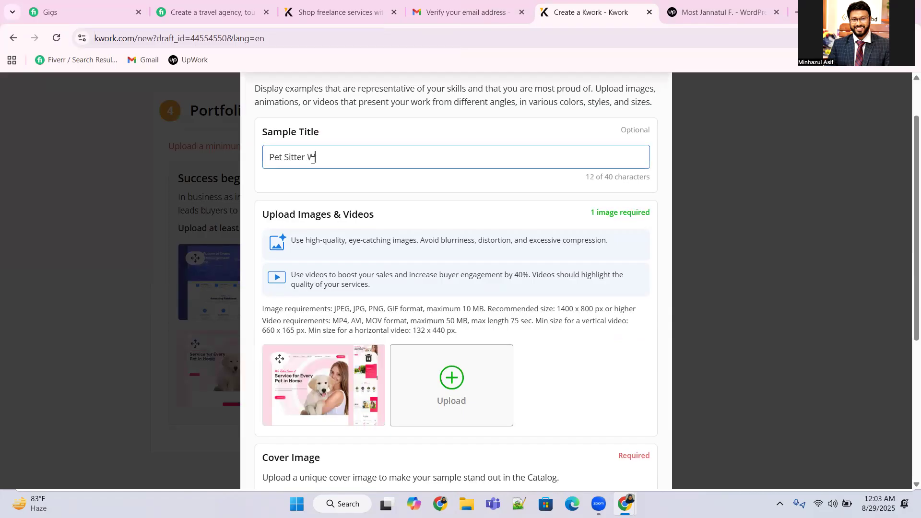
{"action": "type", "text": "ebsite"}
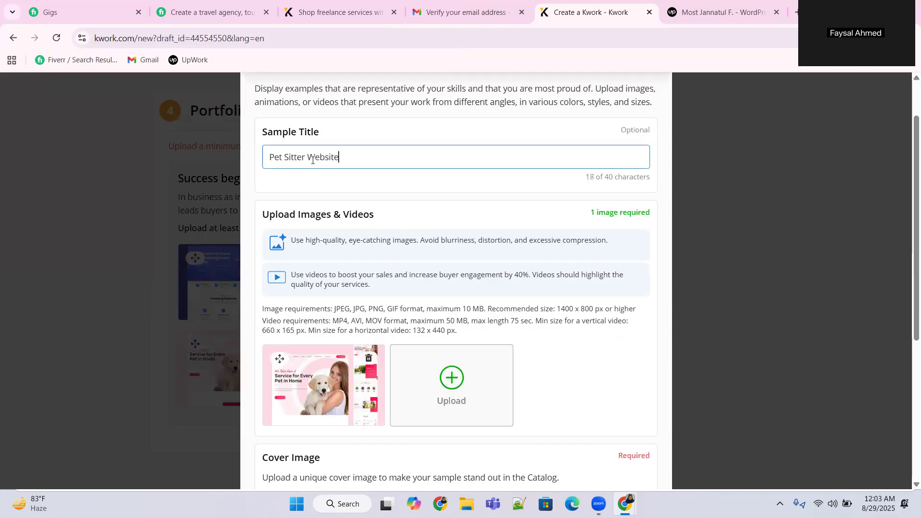
{"action": "scroll", "coordinate": [419, 265], "scroll_direction": "down", "scroll_amount": 5}
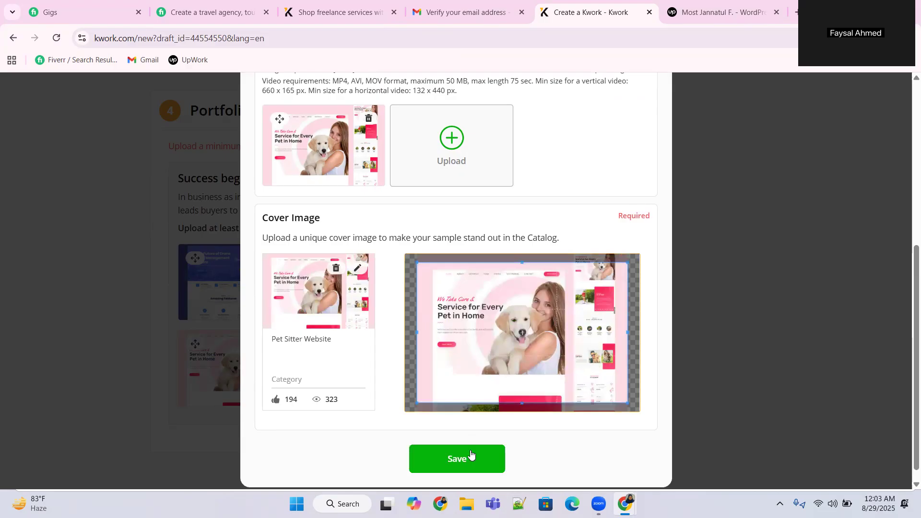
{"action": "left_click", "coordinate": [467, 460]}
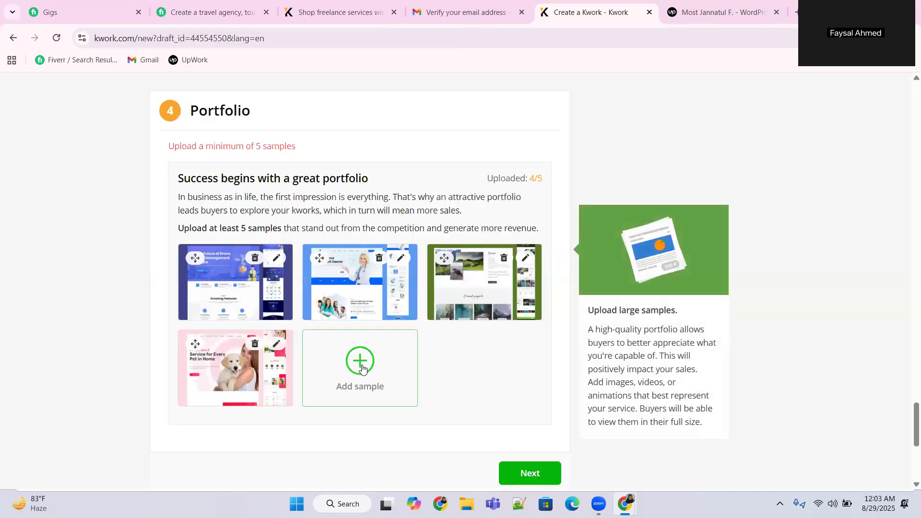
{"action": "left_click", "coordinate": [362, 368]}
{"action": "scroll", "coordinate": [362, 368], "scroll_direction": "up", "scroll_amount": 2}
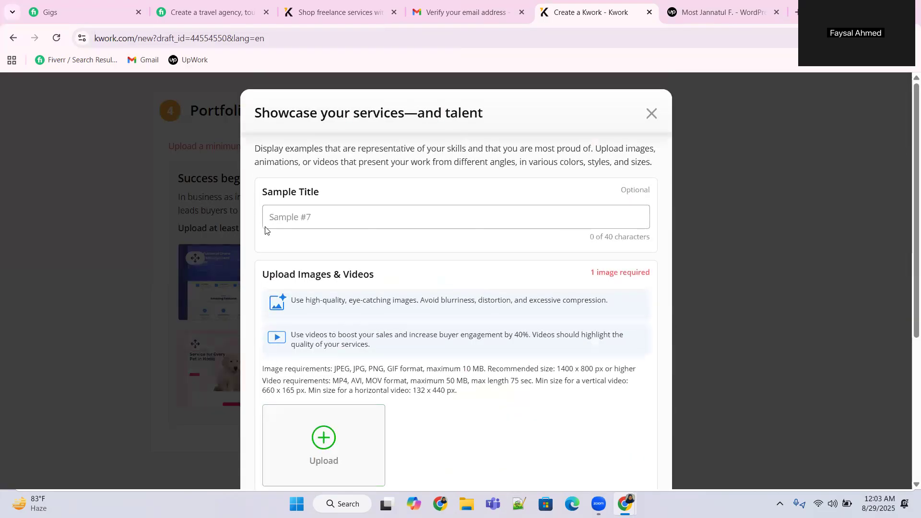
Upload Travel Agency Website.jpg as the fifth sample's image.
{"action": "left_click", "coordinate": [324, 441]}
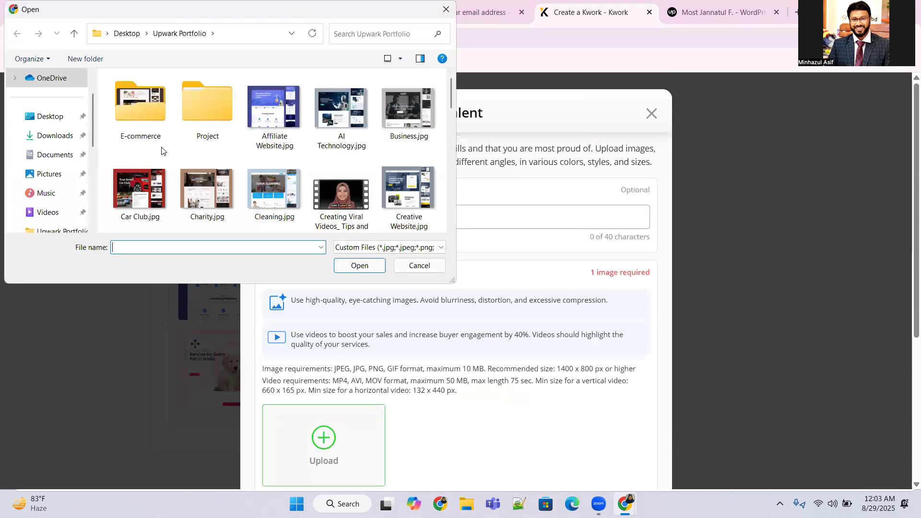
{"action": "left_click", "coordinate": [146, 191]}
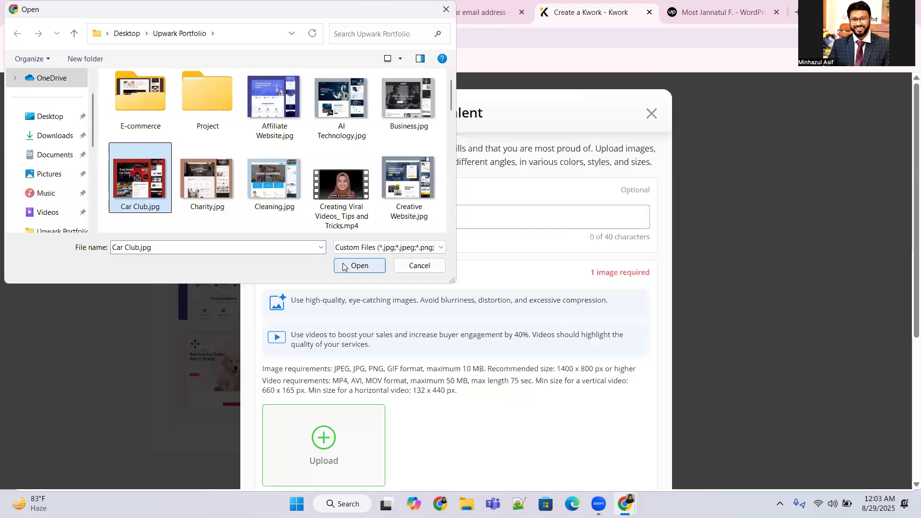
{"action": "scroll", "coordinate": [356, 176], "scroll_direction": "down", "scroll_amount": 10}
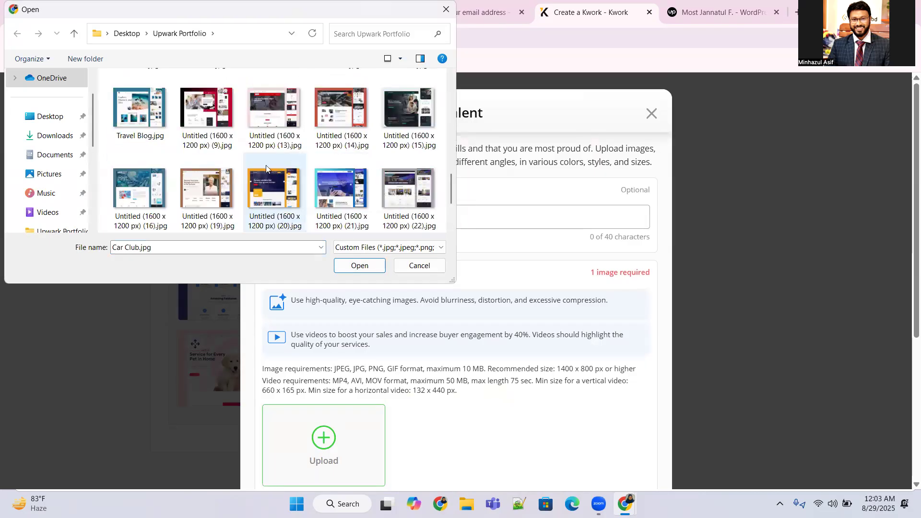
{"action": "scroll", "coordinate": [310, 149], "scroll_direction": "up", "scroll_amount": 5}
{"action": "scroll", "coordinate": [310, 151], "scroll_direction": "down", "scroll_amount": 2}
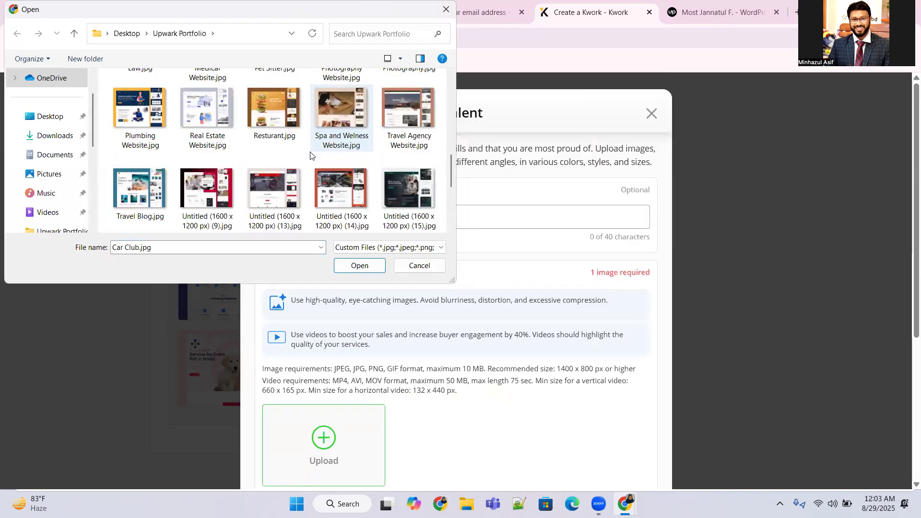
{"action": "left_click", "coordinate": [419, 126]}
{"action": "left_click", "coordinate": [360, 265]}
Title the sample 'Travel Agency Website' and save it.
{"action": "scroll", "coordinate": [326, 216], "scroll_direction": "down", "scroll_amount": 1}
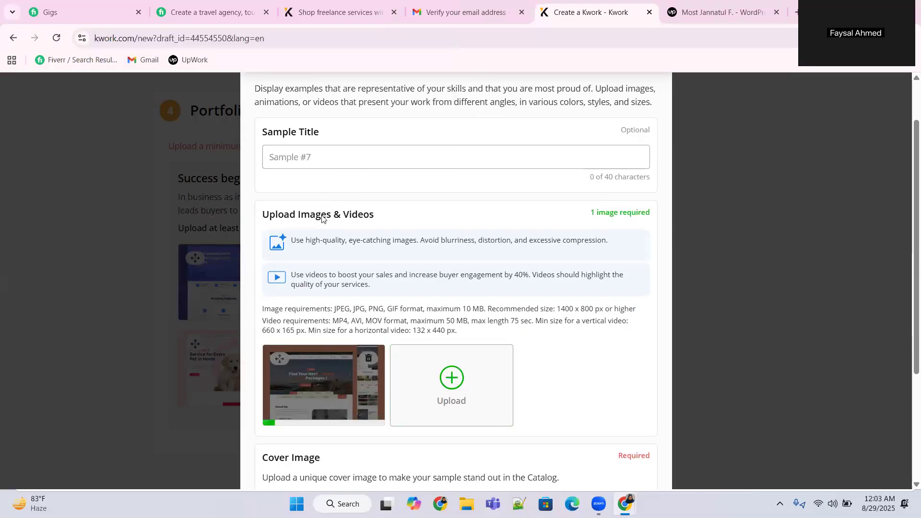
{"action": "scroll", "coordinate": [322, 238], "scroll_direction": "up", "scroll_amount": 1}
{"action": "left_click", "coordinate": [318, 217]}
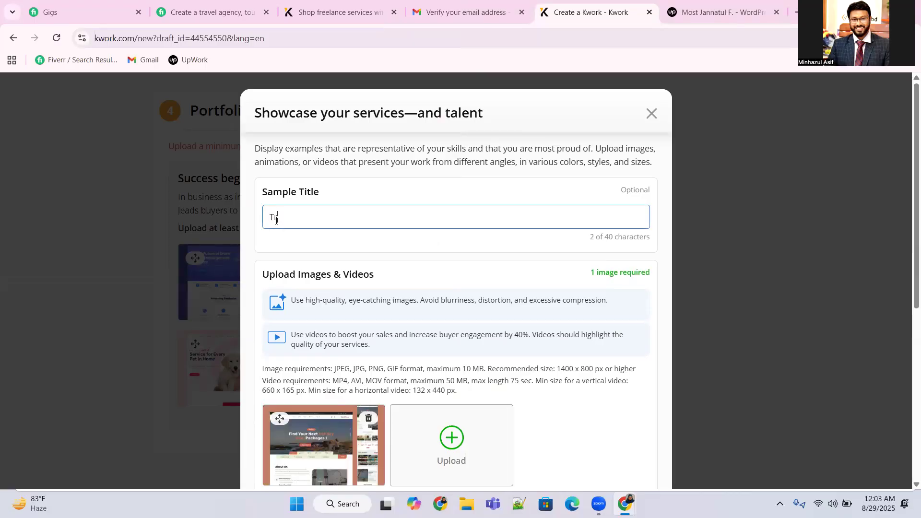
{"action": "type", "text": "Agency Website"}
{"action": "scroll", "coordinate": [525, 265], "scroll_direction": "down", "scroll_amount": 6}
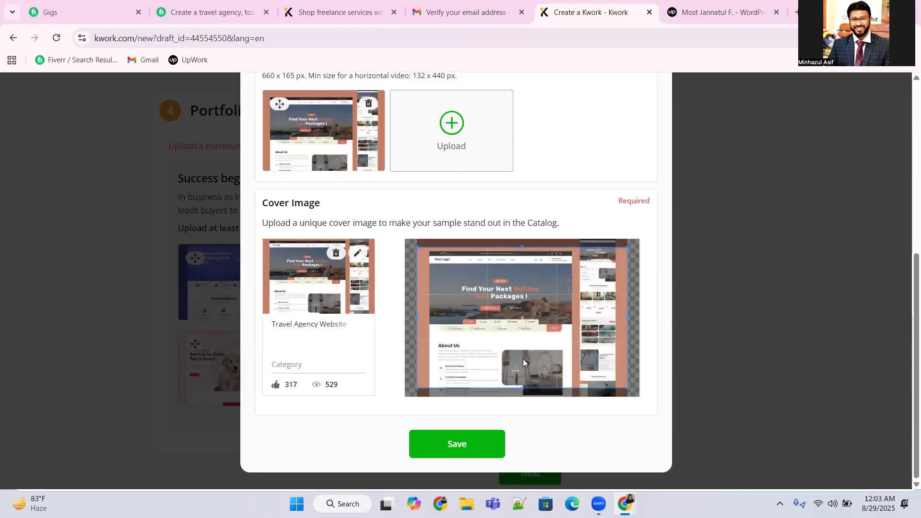
{"action": "left_click", "coordinate": [474, 444]}
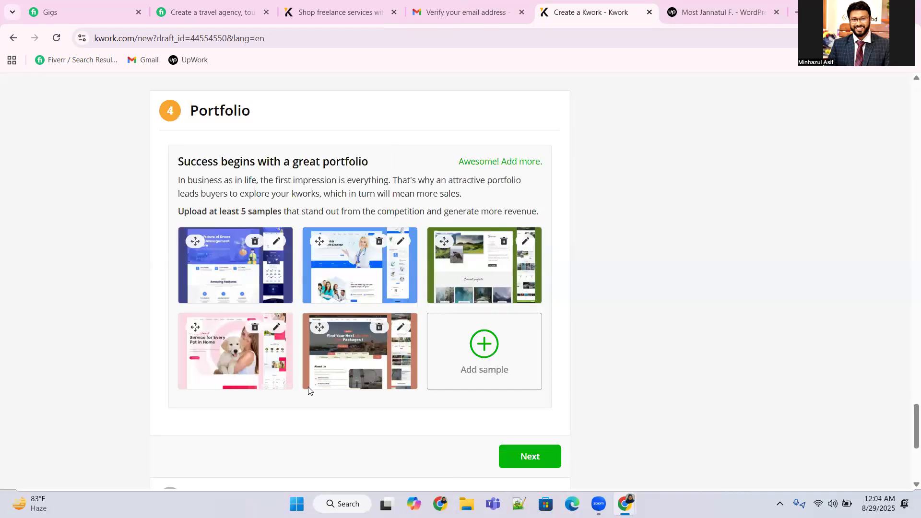
Add a sixth sample with the Car Club image, titled 'Car Club Website', and save it.
{"action": "left_click", "coordinate": [484, 353]}
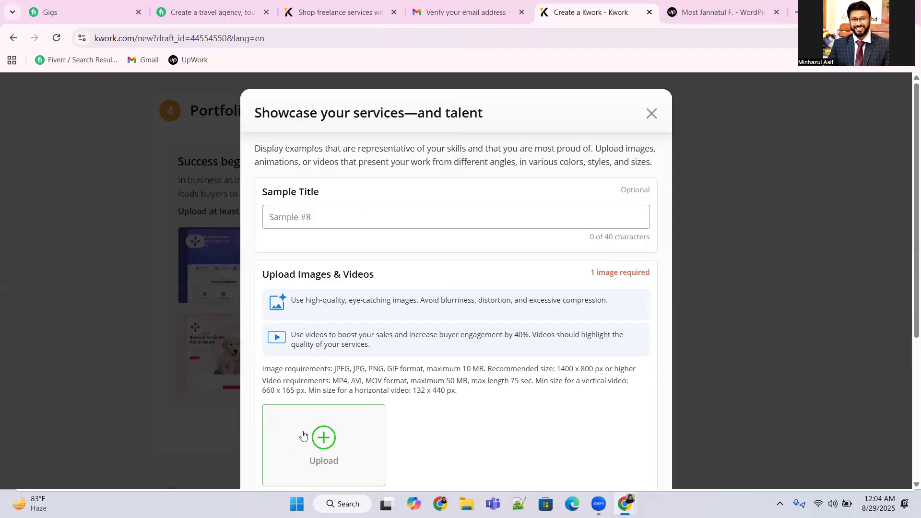
{"action": "left_click", "coordinate": [316, 439]}
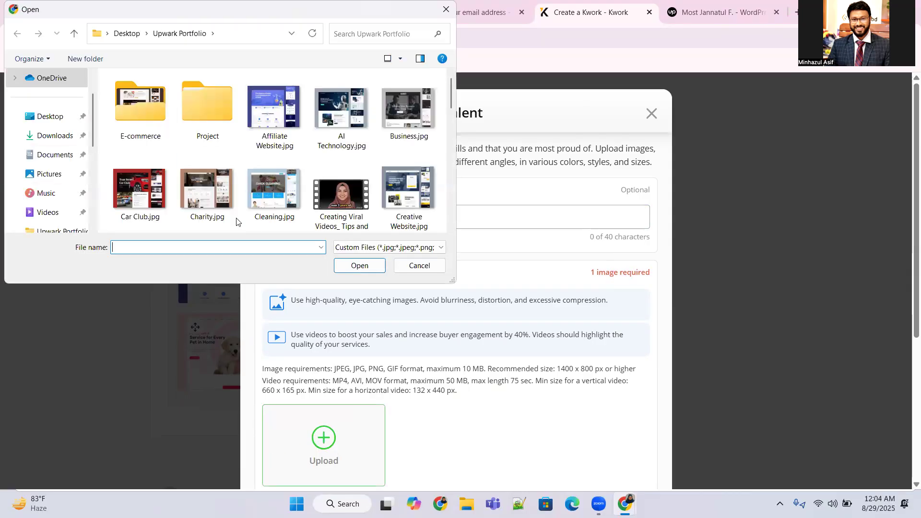
{"action": "left_click", "coordinate": [139, 192]}
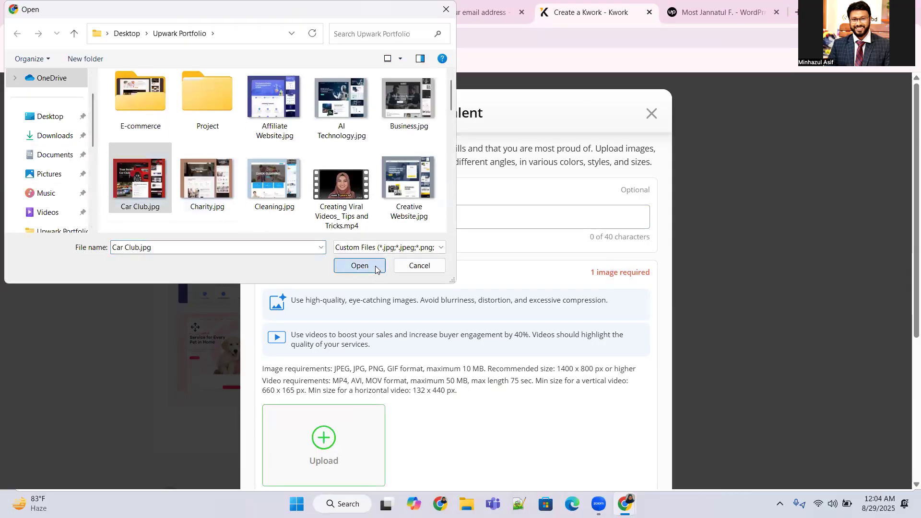
{"action": "left_click", "coordinate": [361, 265]}
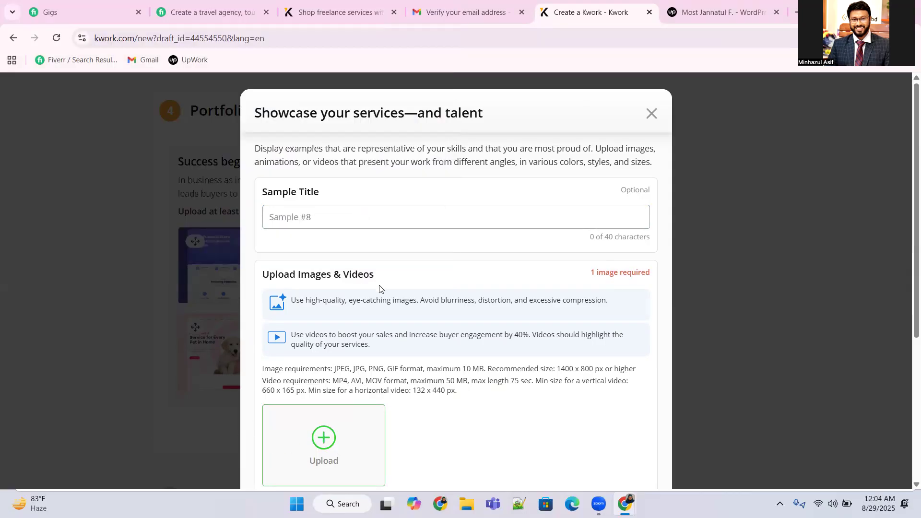
{"action": "left_click", "coordinate": [315, 220]}
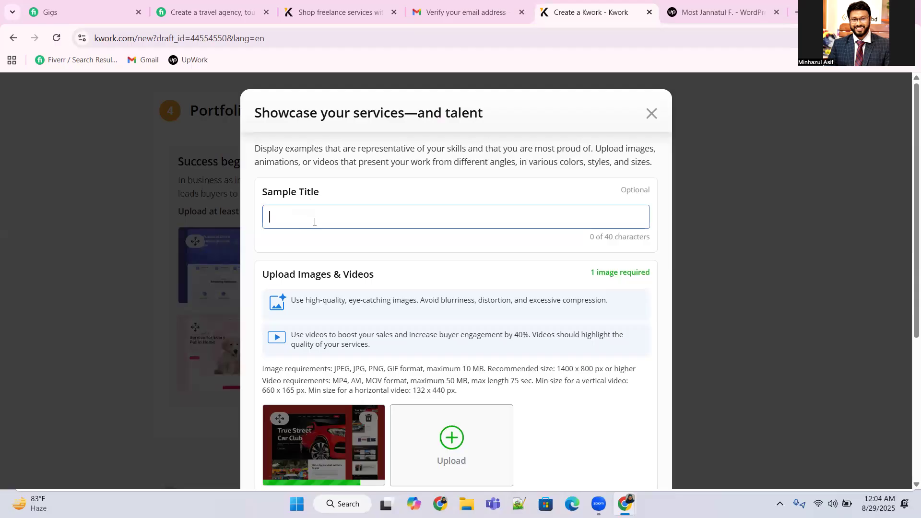
{"action": "type", "text": "Car Club"}
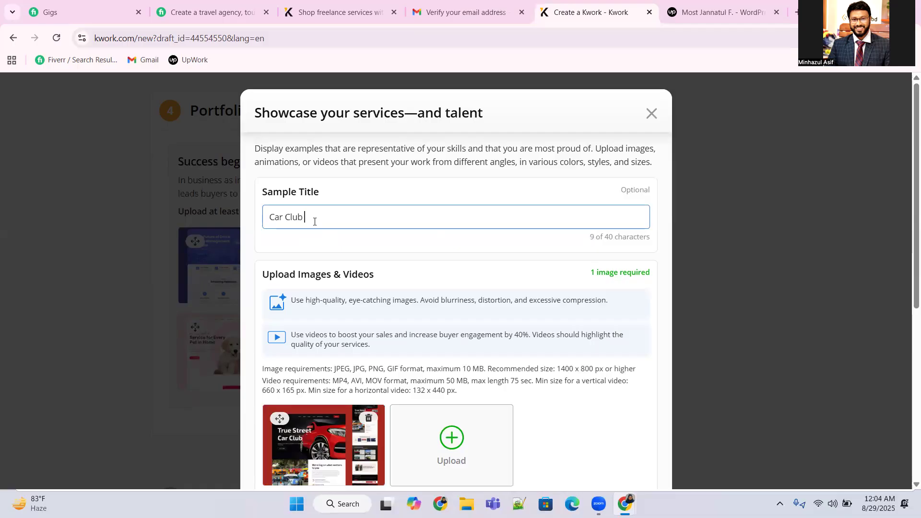
{"action": "type", "text": " Websit"}
{"action": "scroll", "coordinate": [425, 310], "scroll_direction": "down", "scroll_amount": 7}
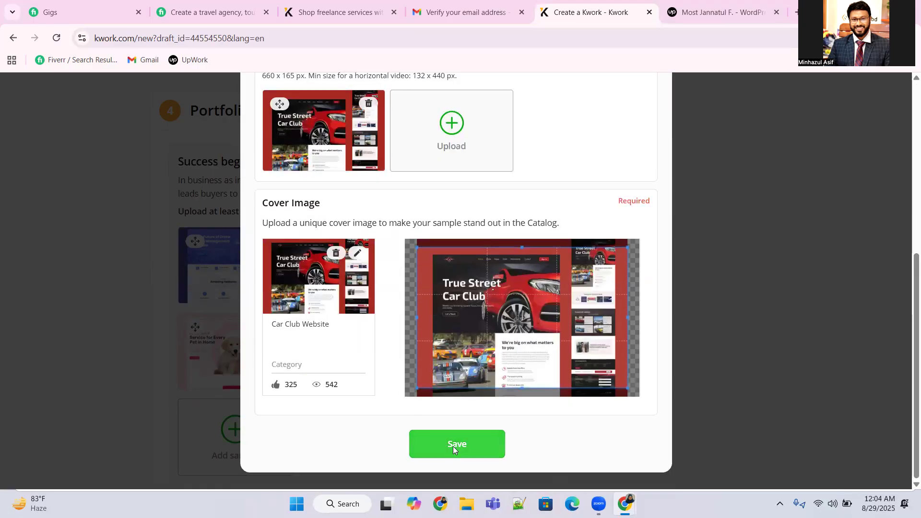
{"action": "left_click", "coordinate": [453, 446]}
{"action": "scroll", "coordinate": [455, 396], "scroll_direction": "down", "scroll_amount": 3}
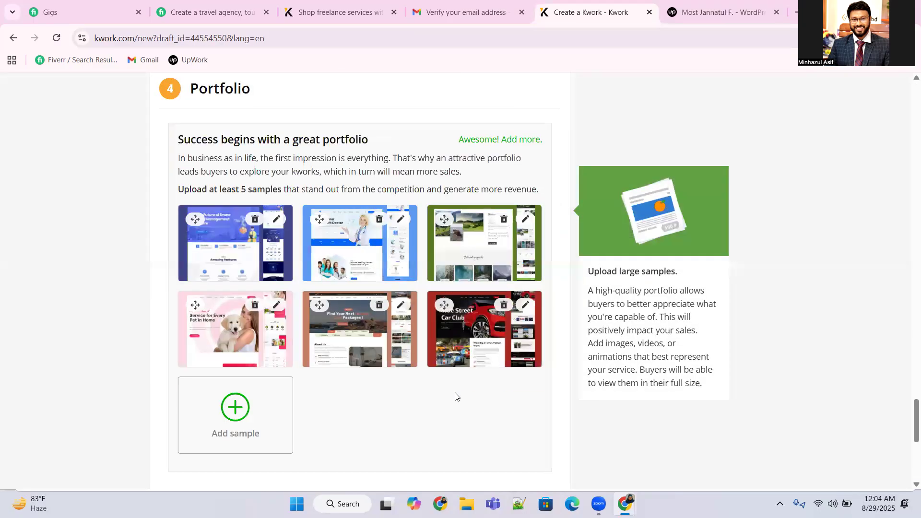
Advance to the FAQ step and add an empty question-and-answer pair.
{"action": "scroll", "coordinate": [402, 350], "scroll_direction": "up", "scroll_amount": 1}
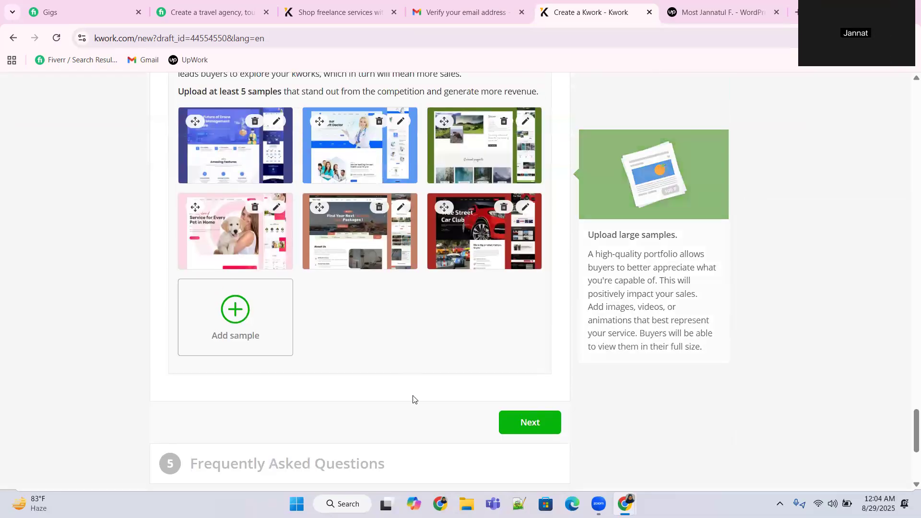
{"action": "scroll", "coordinate": [407, 385], "scroll_direction": "down", "scroll_amount": 3}
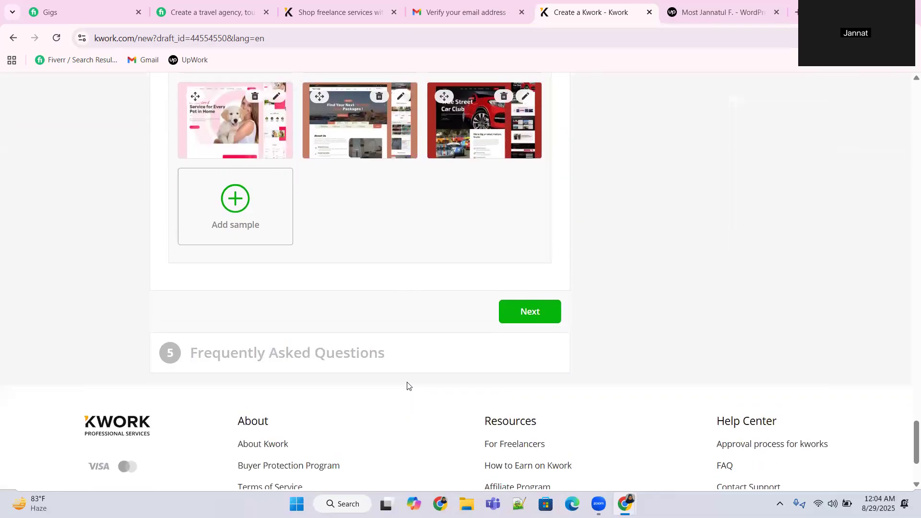
{"action": "scroll", "coordinate": [407, 386], "scroll_direction": "up", "scroll_amount": 1}
{"action": "left_click", "coordinate": [543, 368]}
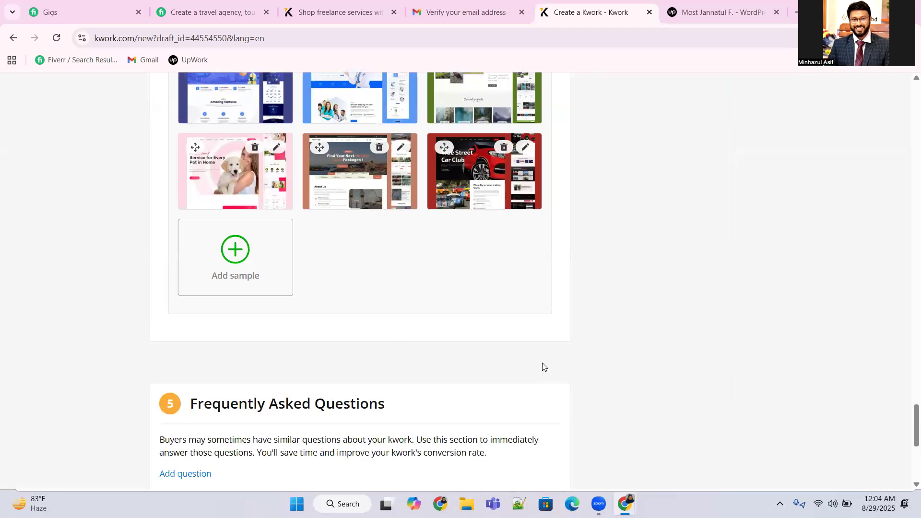
{"action": "scroll", "coordinate": [469, 360], "scroll_direction": "down", "scroll_amount": 5}
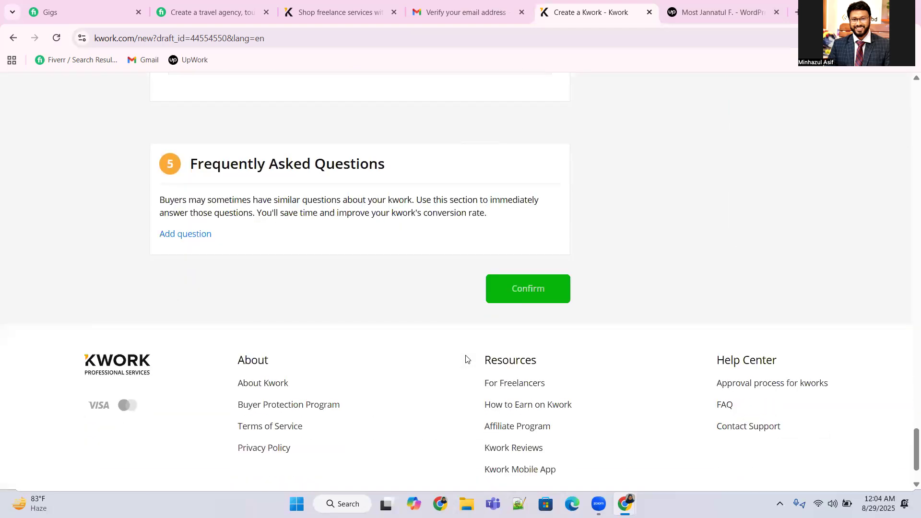
{"action": "left_click", "coordinate": [174, 235]}
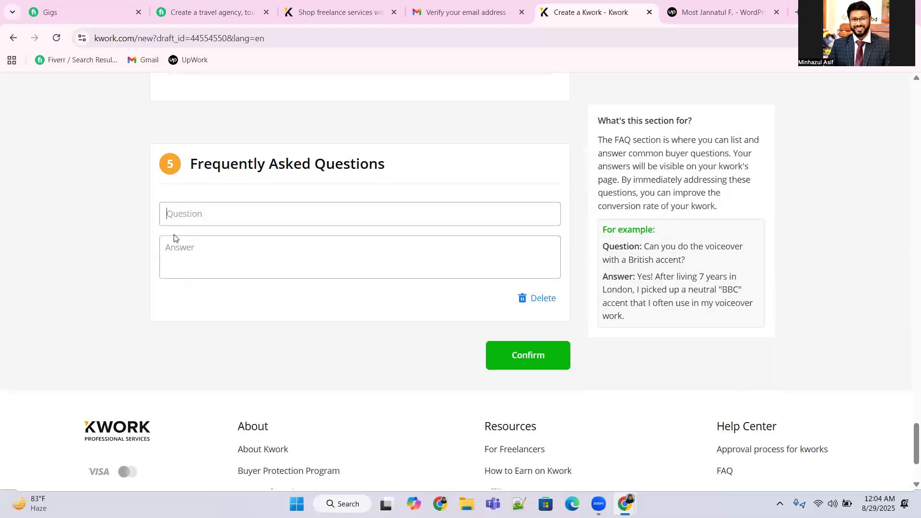
Copy the Fiverr question 'What do you need from me to get started?' into Kwork's Question field.
{"action": "left_click", "coordinate": [189, 9]}
{"action": "scroll", "coordinate": [311, 160], "scroll_direction": "down", "scroll_amount": 14}
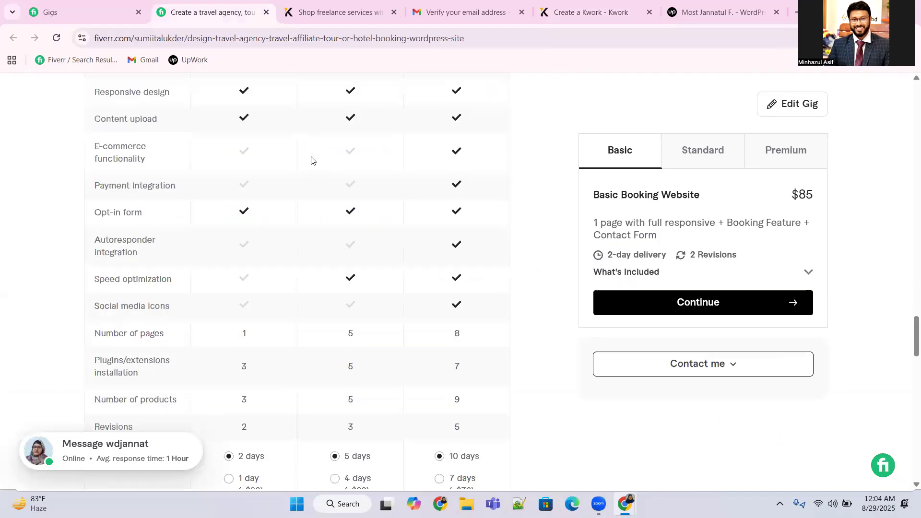
{"action": "scroll", "coordinate": [311, 160], "scroll_direction": "down", "scroll_amount": 2}
{"action": "left_click", "coordinate": [509, 166]}
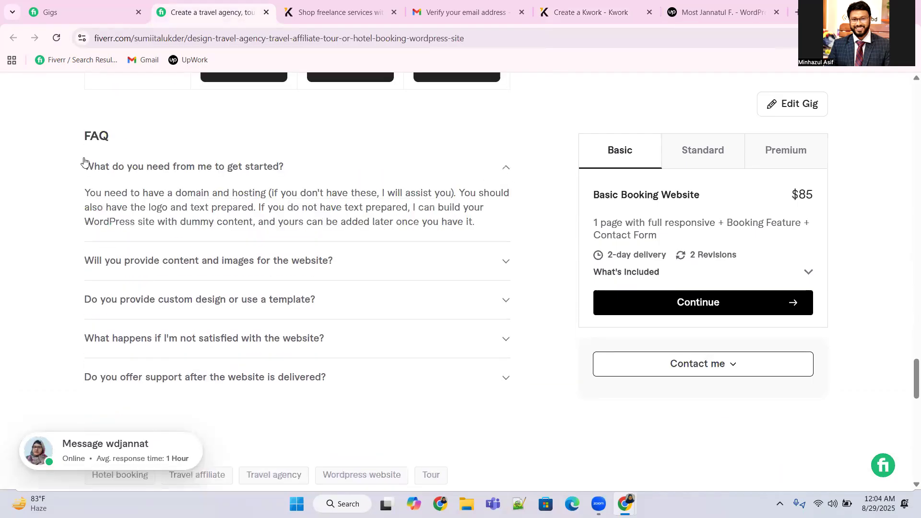
{"action": "left_click_drag", "start_coordinate": [83, 164], "coordinate": [295, 168]}
{"action": "key", "text": "ctrl+c"}
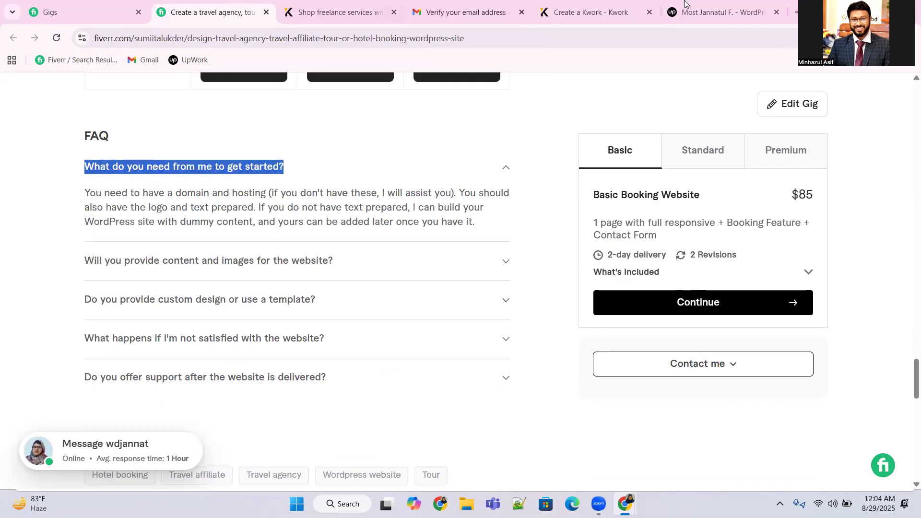
{"action": "left_click", "coordinate": [590, 12]}
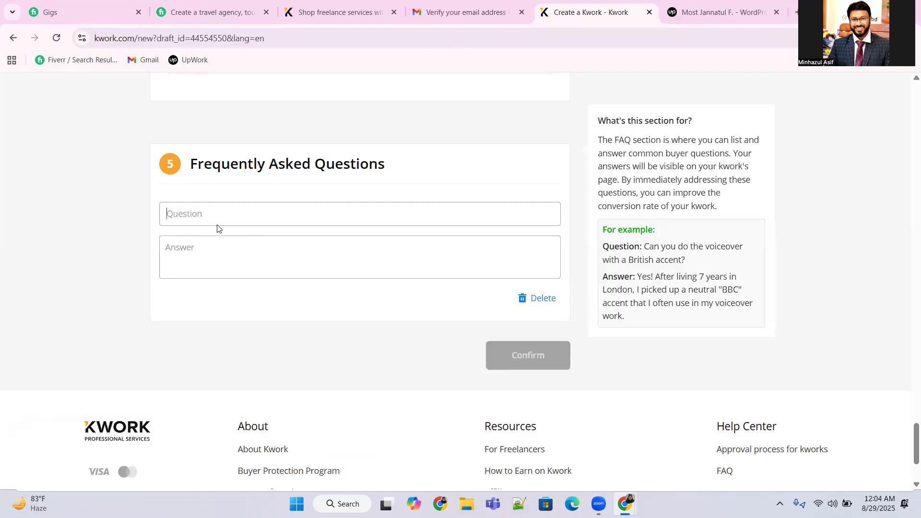
{"action": "left_click", "coordinate": [218, 225]}
{"action": "key", "text": "ctrl+v"}
Paste the domain-and-hosting answer from Fiverr into the Answer field and confirm the entry.
{"action": "left_click", "coordinate": [217, 13]}
{"action": "left_click_drag", "start_coordinate": [87, 193], "coordinate": [483, 225]}
{"action": "key", "text": "ctrl+c"}
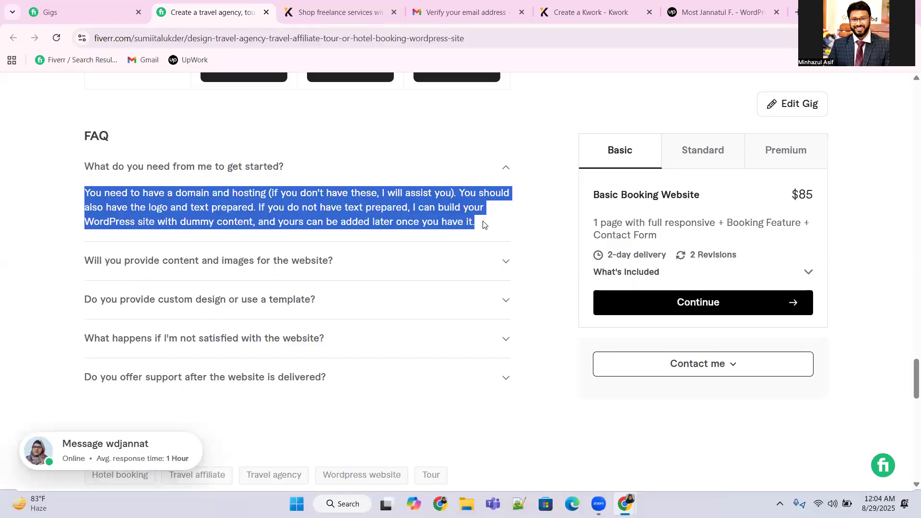
{"action": "left_click", "coordinate": [591, 12]}
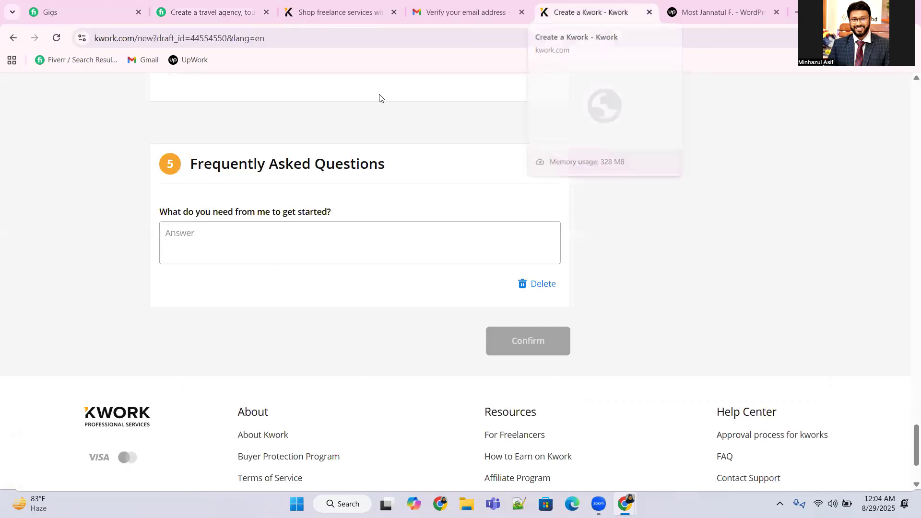
{"action": "left_click", "coordinate": [194, 233]}
{"action": "key", "text": "ctrl+v"}
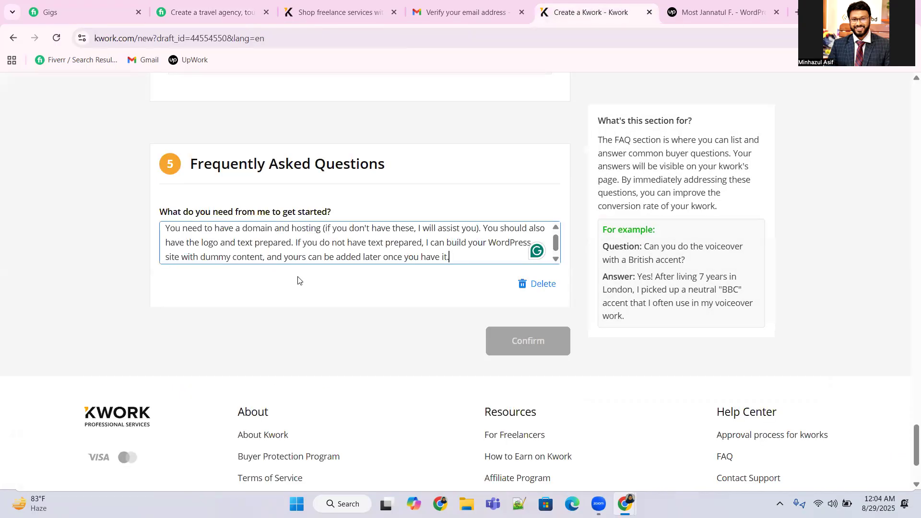
{"action": "left_click", "coordinate": [522, 347]}
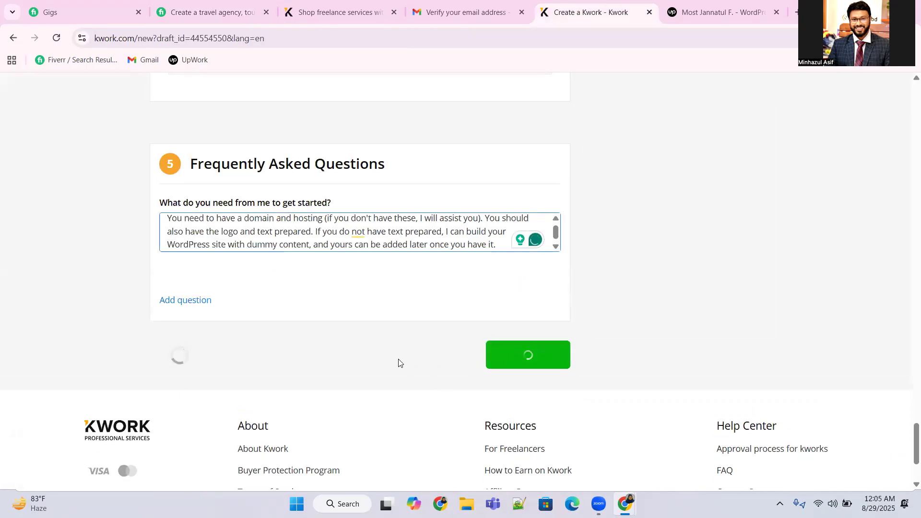
Add a second FAQ with the question 'Will you provide content and images for the website?'.
{"action": "left_click", "coordinate": [183, 301]}
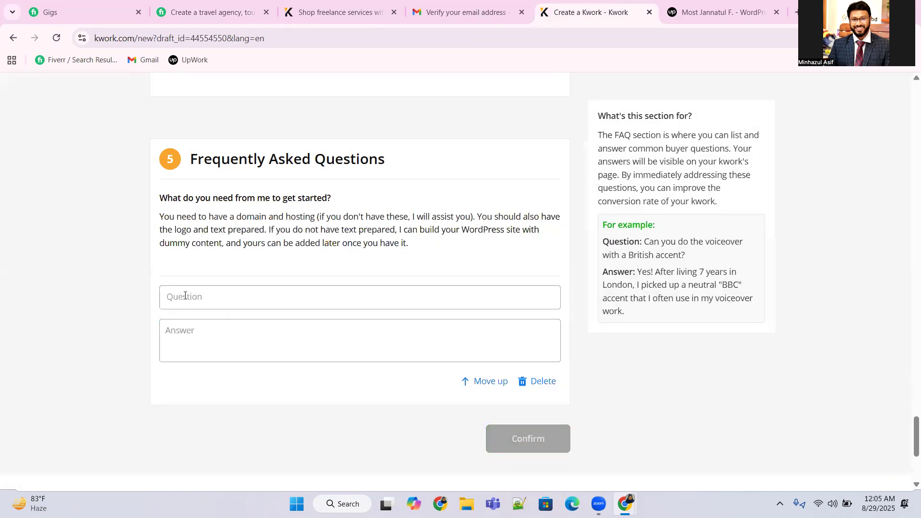
{"action": "left_click", "coordinate": [200, 12]}
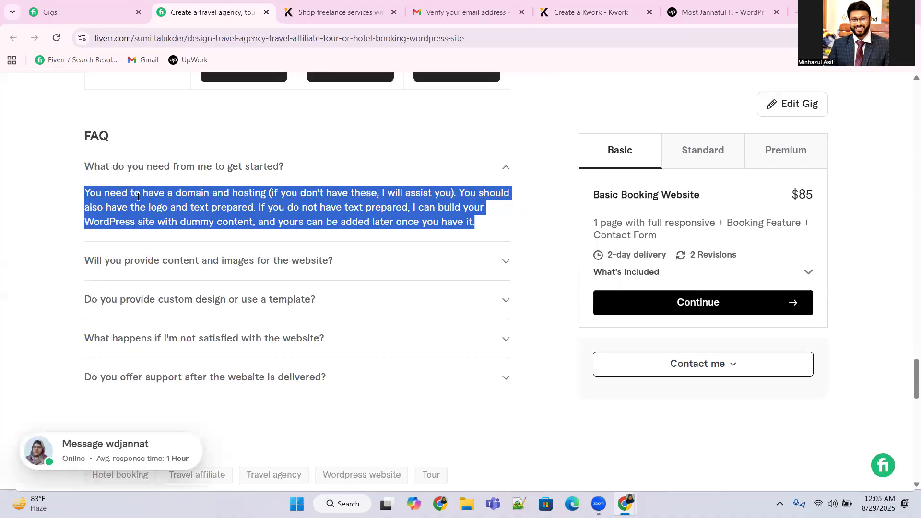
{"action": "left_click", "coordinate": [132, 263]}
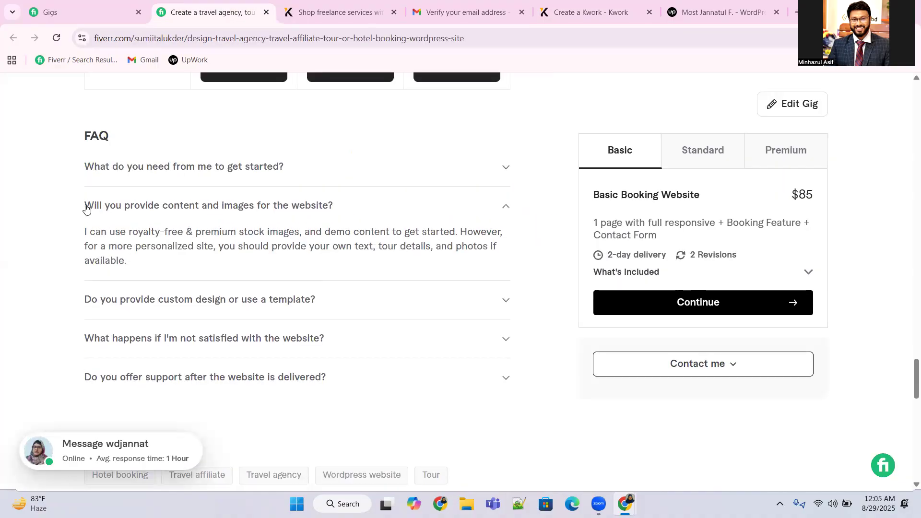
{"action": "left_click_drag", "start_coordinate": [83, 205], "coordinate": [349, 207]}
{"action": "key", "text": "ctrl+c"}
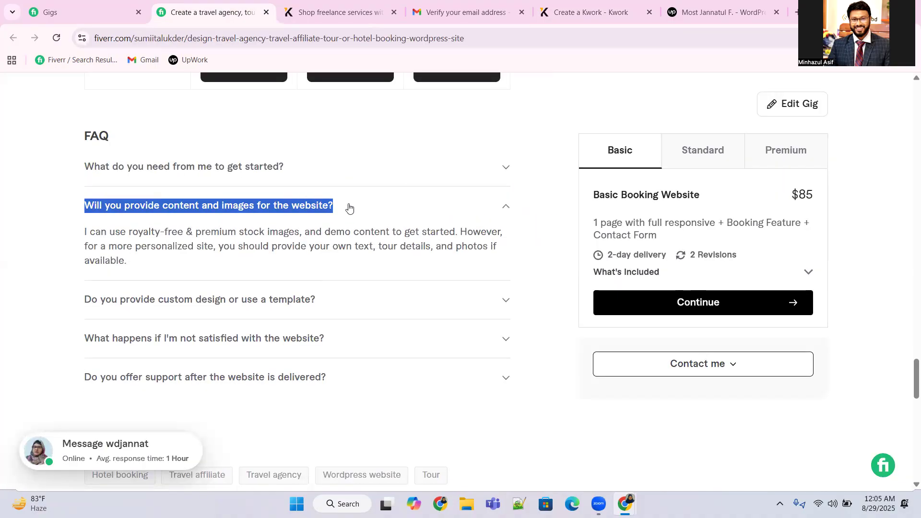
{"action": "left_click", "coordinate": [597, 16]}
{"action": "left_click", "coordinate": [201, 290]}
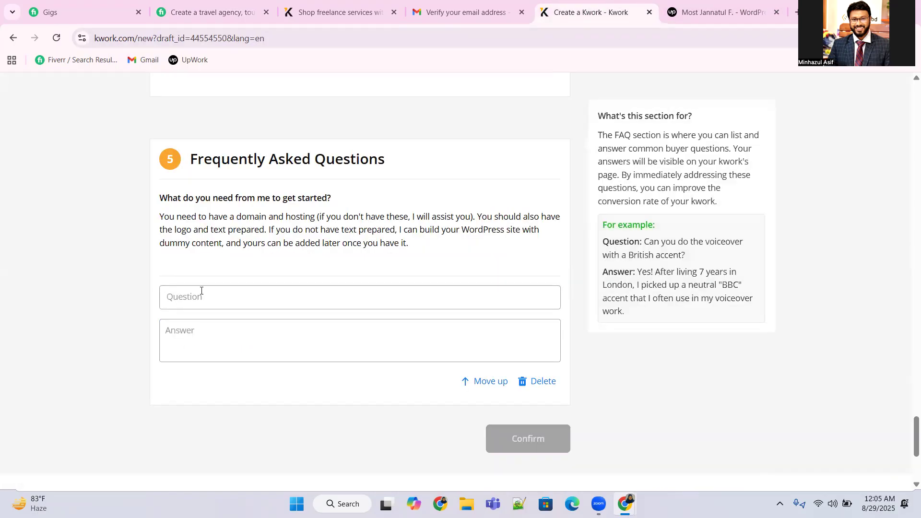
{"action": "key", "text": "ctrl+v"}
Paste the stock-images answer from the Fiverr gig into the second FAQ's Answer field.
{"action": "left_click", "coordinate": [211, 12]}
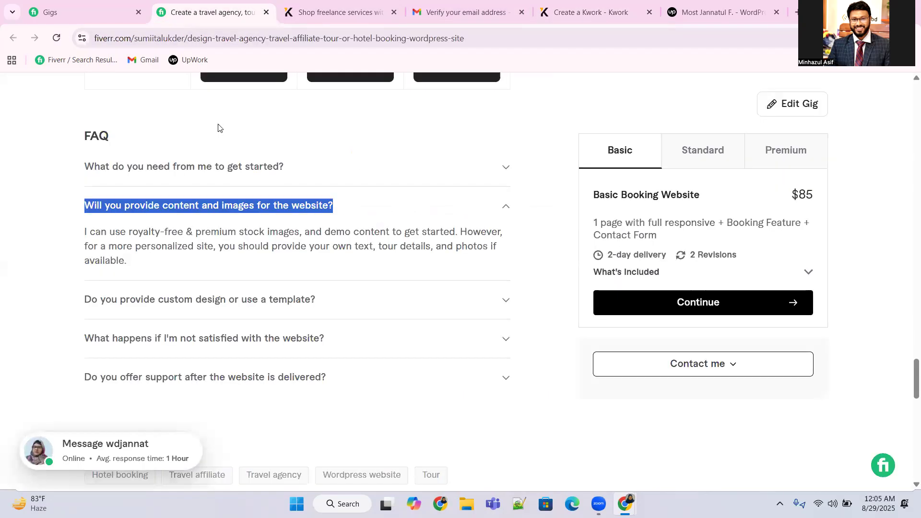
{"action": "left_click_drag", "start_coordinate": [86, 230], "coordinate": [144, 267]}
{"action": "key", "text": "ctrl+c"}
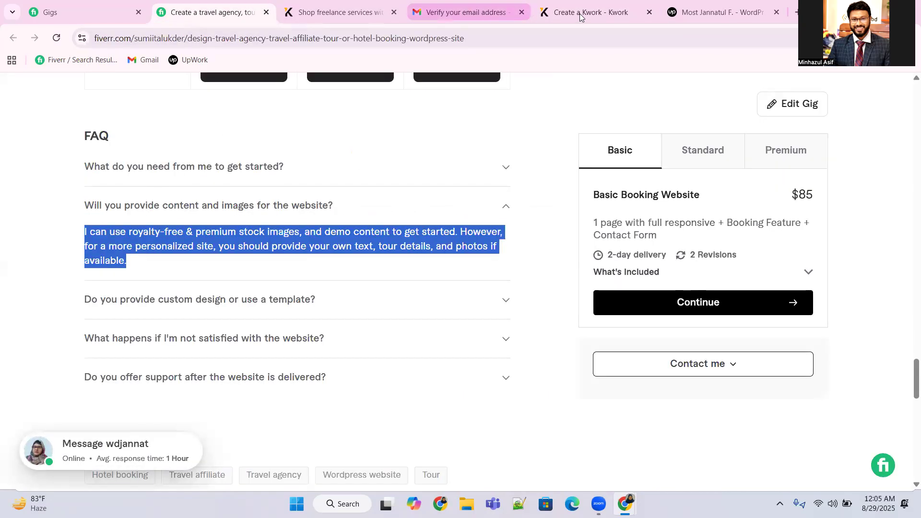
{"action": "left_click", "coordinate": [580, 14]}
{"action": "left_click", "coordinate": [193, 317]}
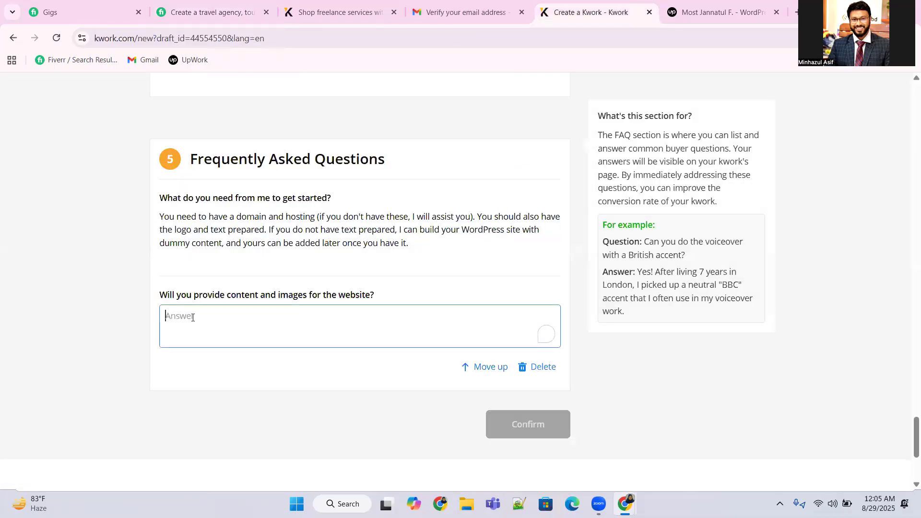
{"action": "key", "text": "ctrl+v"}
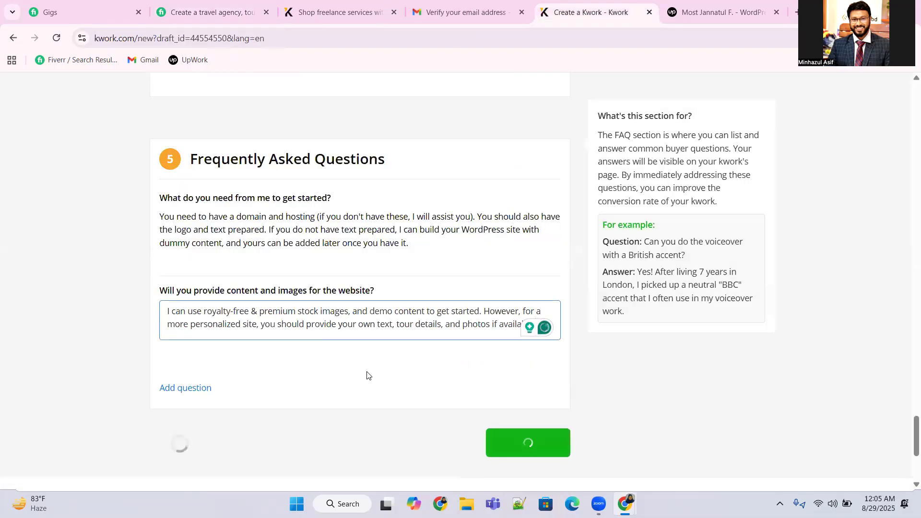
{"action": "left_click", "coordinate": [188, 387]}
Fill in the custom-design-or-template FAQ question and answer copied from the Fiverr gig.
{"action": "left_click", "coordinate": [225, 10]}
{"action": "left_click", "coordinate": [91, 301]}
{"action": "left_click_drag", "start_coordinate": [84, 244], "coordinate": [329, 240]}
{"action": "key", "text": "ctrl+c"}
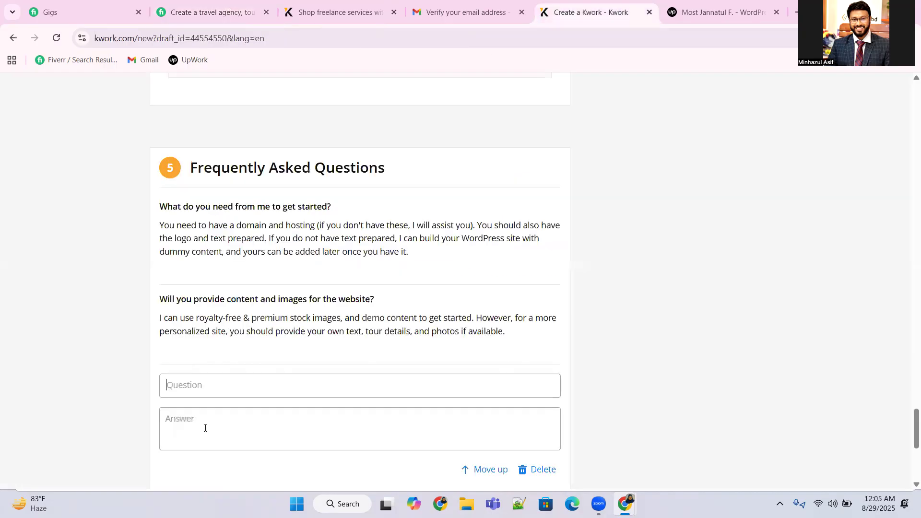
{"action": "left_click", "coordinate": [616, 14]}
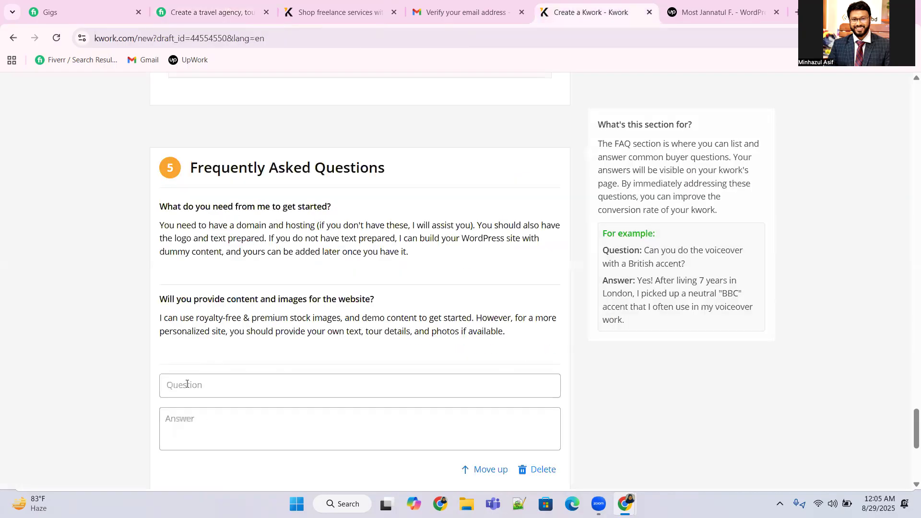
{"action": "key", "text": "ctrl+v"}
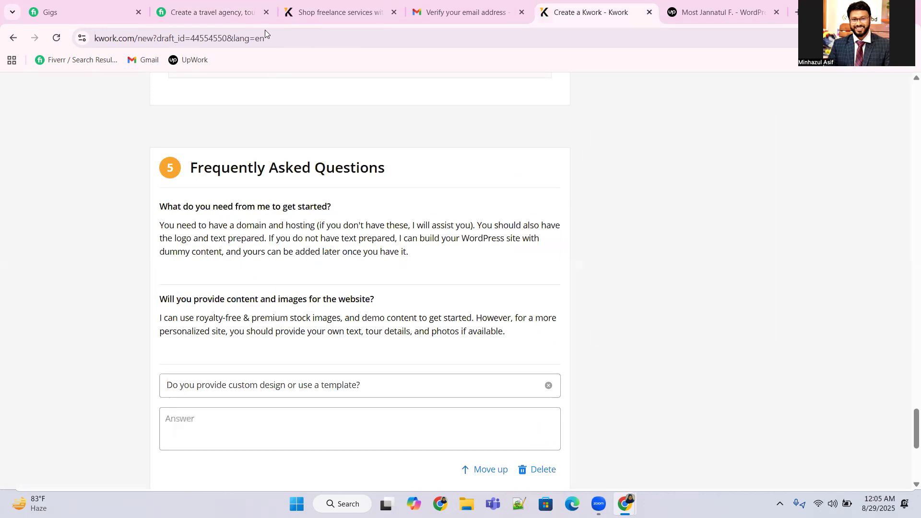
{"action": "left_click", "coordinate": [221, 12]}
{"action": "left_click_drag", "start_coordinate": [85, 269], "coordinate": [273, 296]}
{"action": "key", "text": "ctrl+c"}
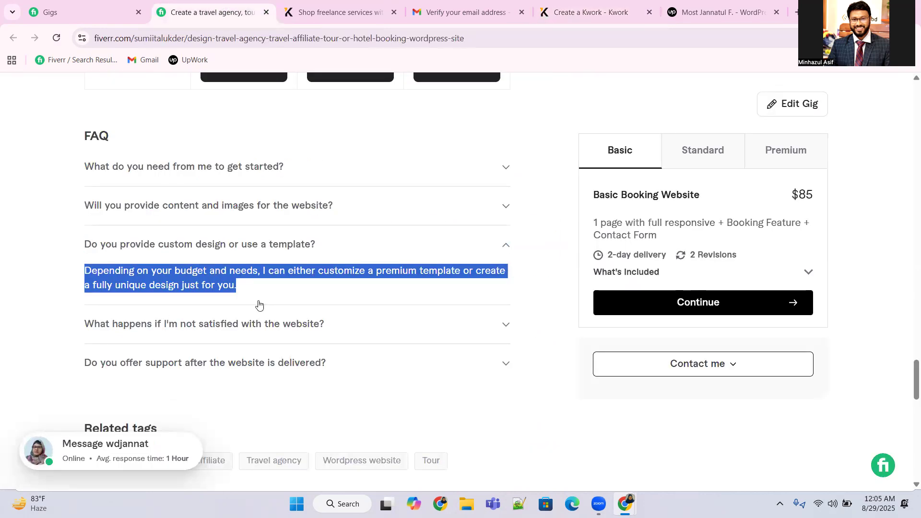
{"action": "left_click", "coordinate": [599, 15]}
{"action": "left_click", "coordinate": [175, 405]}
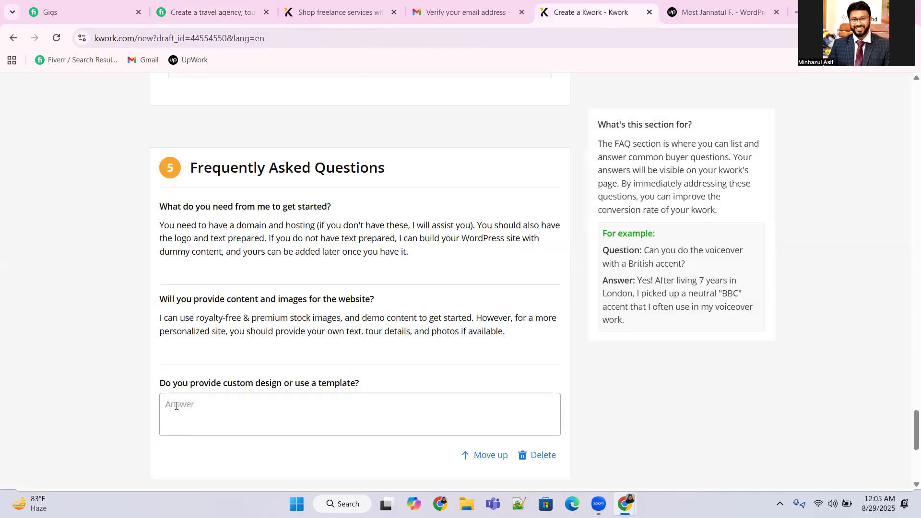
{"action": "key", "text": "ctrl+v"}
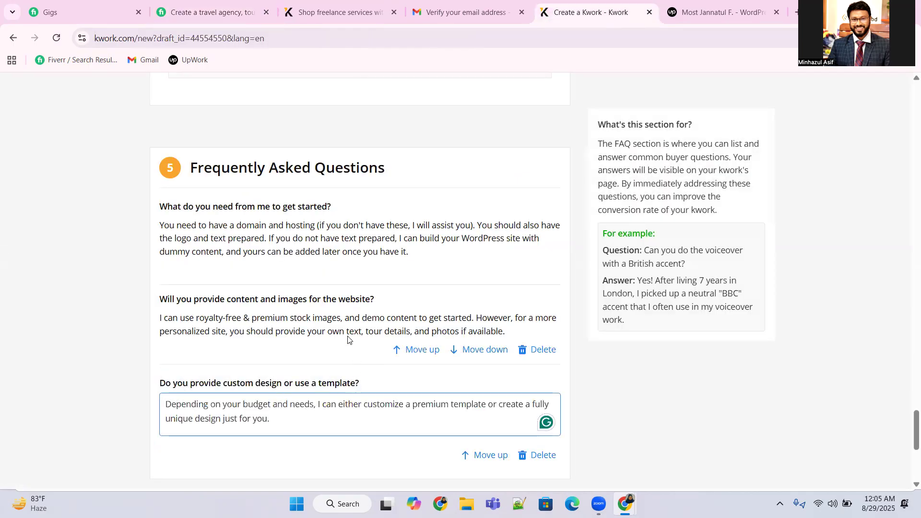
{"action": "scroll", "coordinate": [335, 355], "scroll_direction": "down", "scroll_amount": 2}
Add the satisfaction-guarantee FAQ question and its refund answer copied from the Fiverr gig.
{"action": "left_click", "coordinate": [203, 363]}
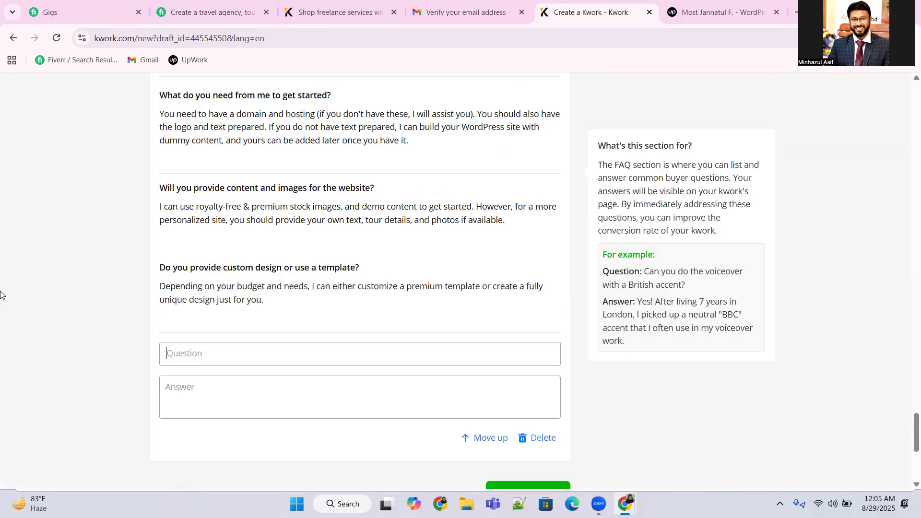
{"action": "left_click", "coordinate": [227, 15]}
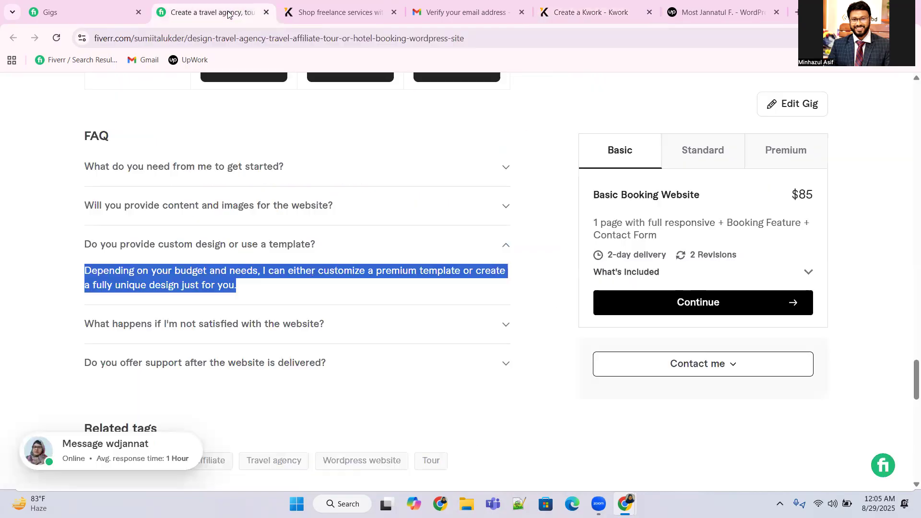
{"action": "left_click", "coordinate": [158, 331]}
{"action": "left_click_drag", "start_coordinate": [83, 284], "coordinate": [365, 286]}
{"action": "key", "text": "ctrl+c"}
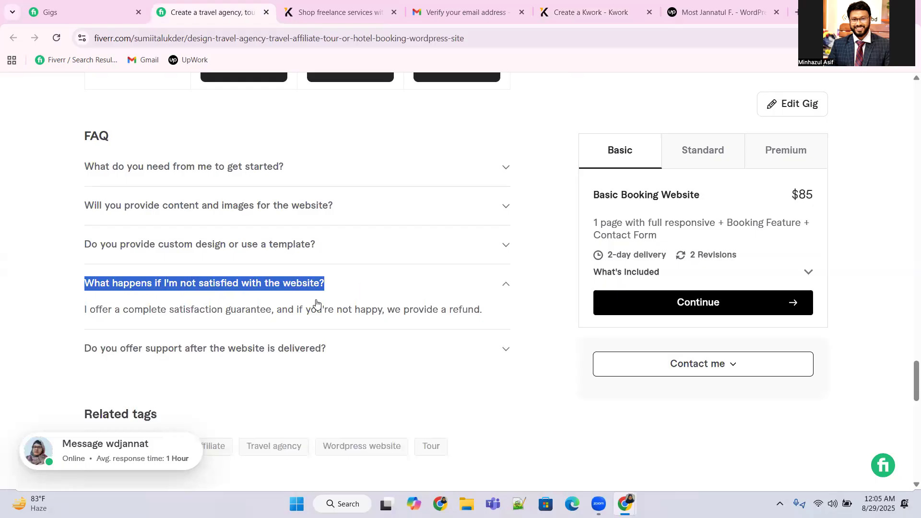
{"action": "left_click", "coordinate": [556, 13]}
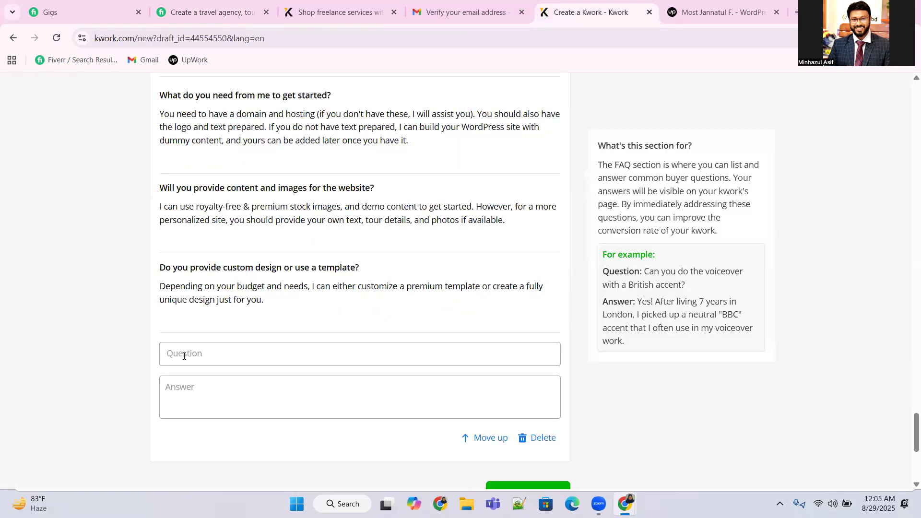
{"action": "key", "text": "ctrl+v"}
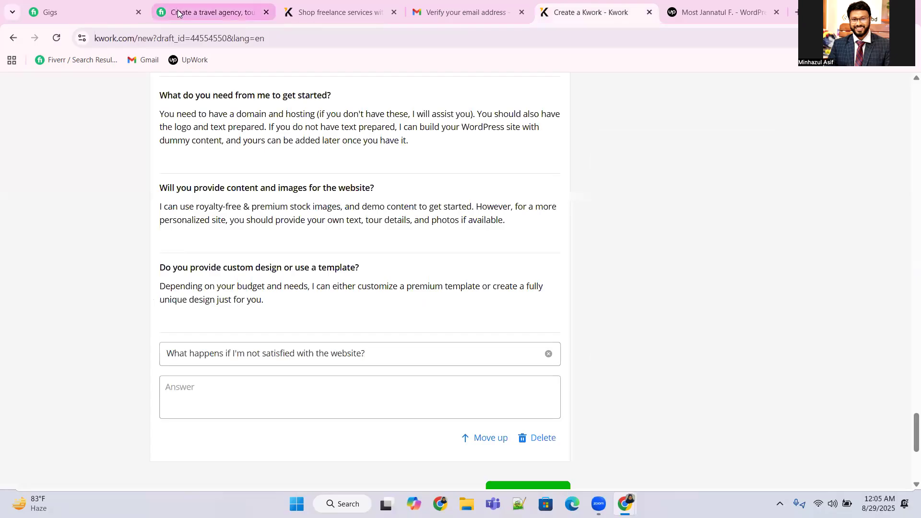
{"action": "left_click", "coordinate": [180, 12]}
{"action": "left_click", "coordinate": [81, 305]}
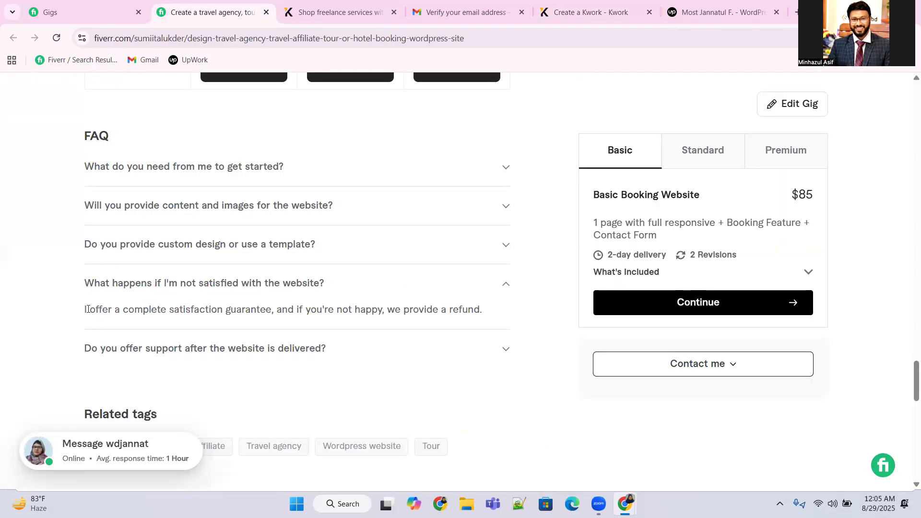
{"action": "left_click_drag", "start_coordinate": [84, 309], "coordinate": [507, 319]}
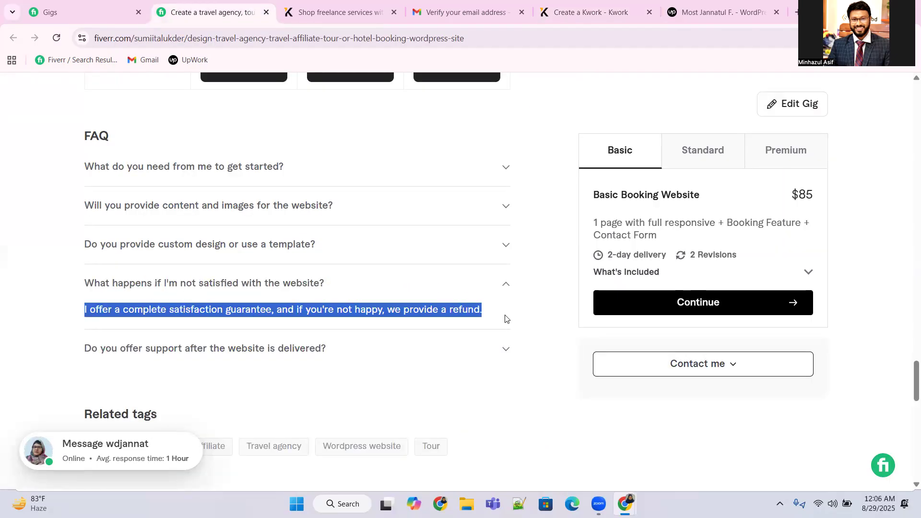
{"action": "left_click", "coordinate": [586, 13]}
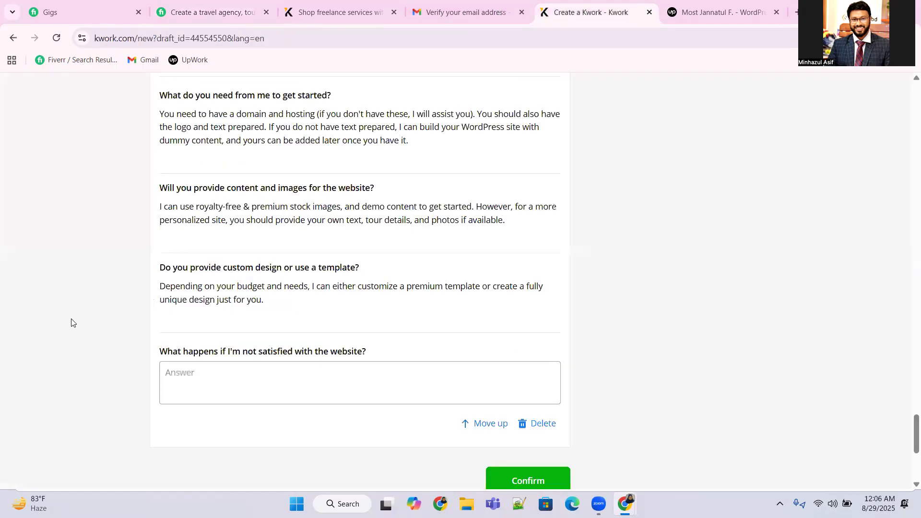
{"action": "left_click", "coordinate": [177, 371]}
{"action": "type", "text": "I offer a complete satisfaction guarantee, and if you're not happy, we provide a refund."}
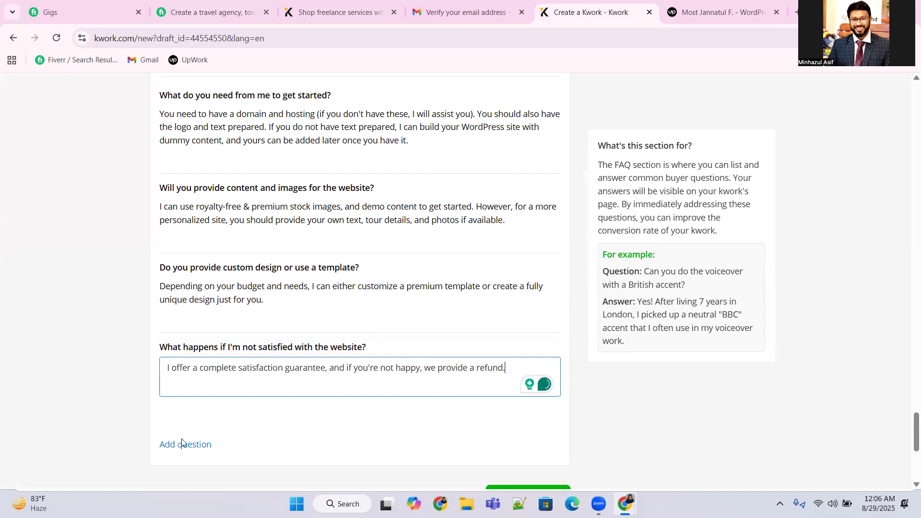
{"action": "left_click", "coordinate": [182, 443]}
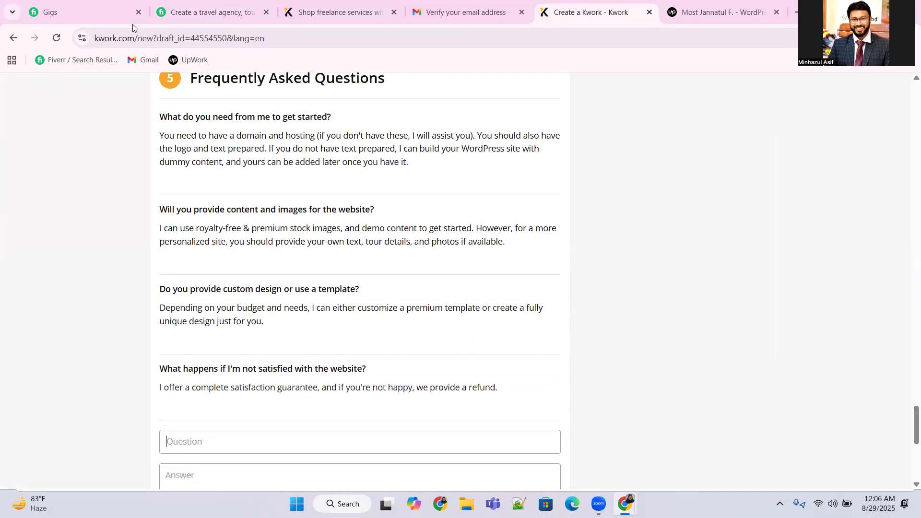
Paste 'Do you offer support after the website is delivered?' into the new Question field.
{"action": "left_click", "coordinate": [191, 12]}
{"action": "left_click", "coordinate": [154, 355]}
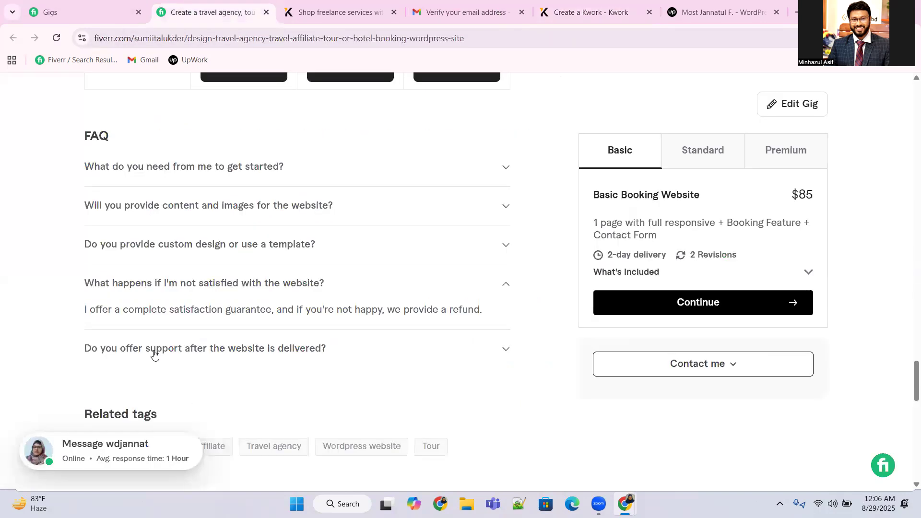
{"action": "left_click", "coordinate": [154, 355]}
{"action": "scroll", "coordinate": [139, 307], "scroll_direction": "down", "scroll_amount": 3}
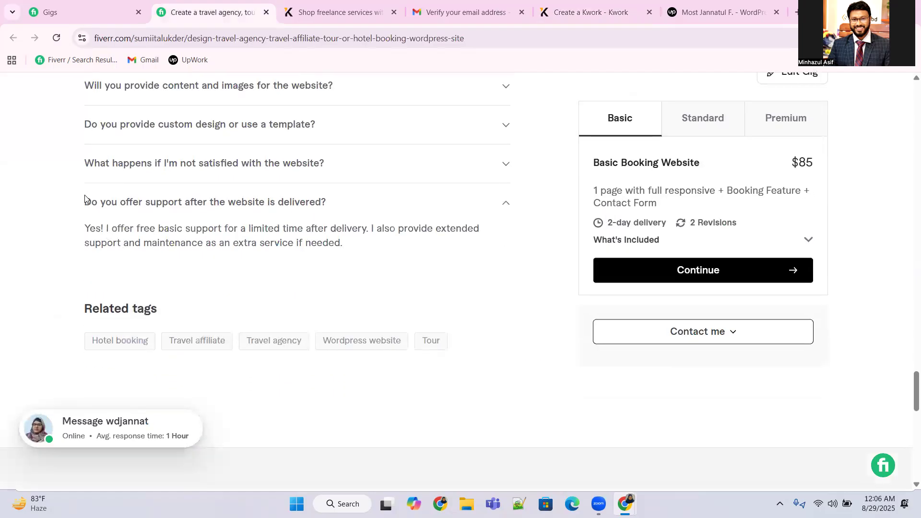
{"action": "left_click_drag", "start_coordinate": [82, 206], "coordinate": [350, 207]}
{"action": "key", "text": "ctrl+c"}
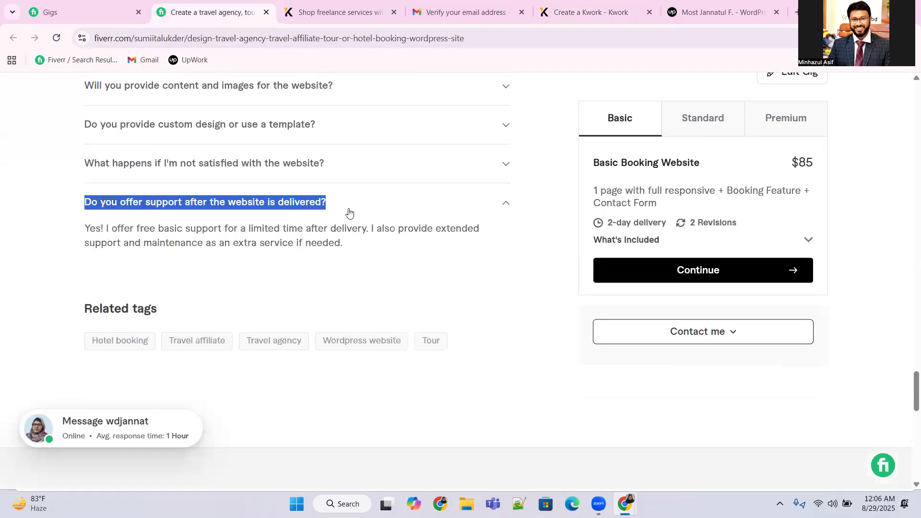
{"action": "left_click", "coordinate": [538, 3]}
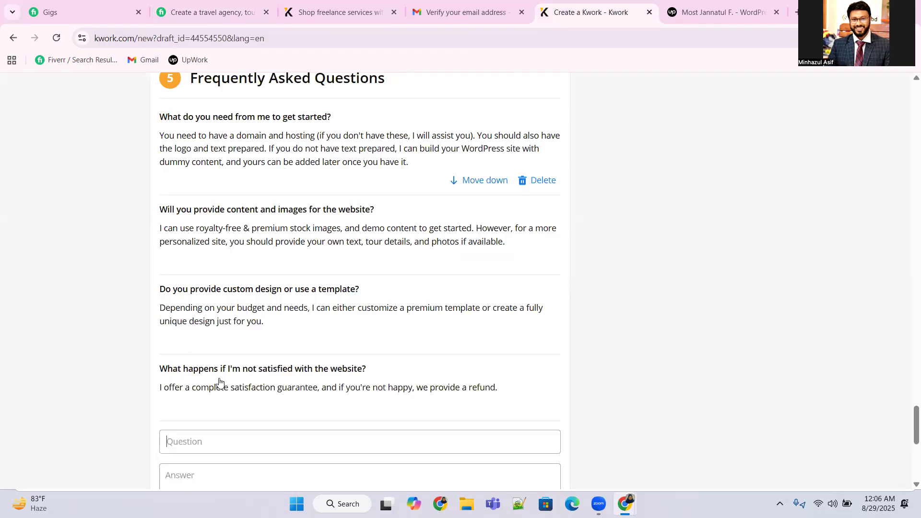
{"action": "left_click", "coordinate": [196, 441]}
{"action": "key", "text": "ctrl+v"}
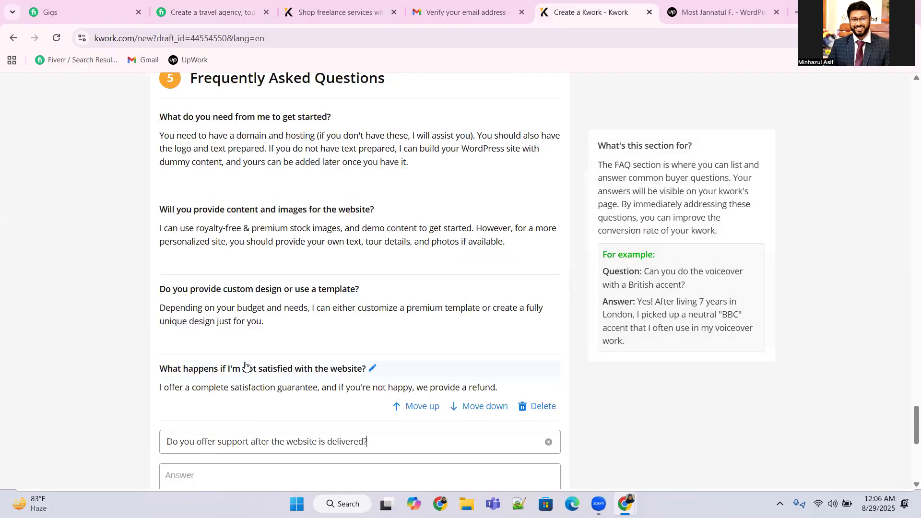
{"action": "scroll", "coordinate": [173, 225], "scroll_direction": "down", "scroll_amount": 3}
Fill the support question's answer with the free-support-and-paid-maintenance reply from Fiverr.
{"action": "left_click", "coordinate": [193, 13]}
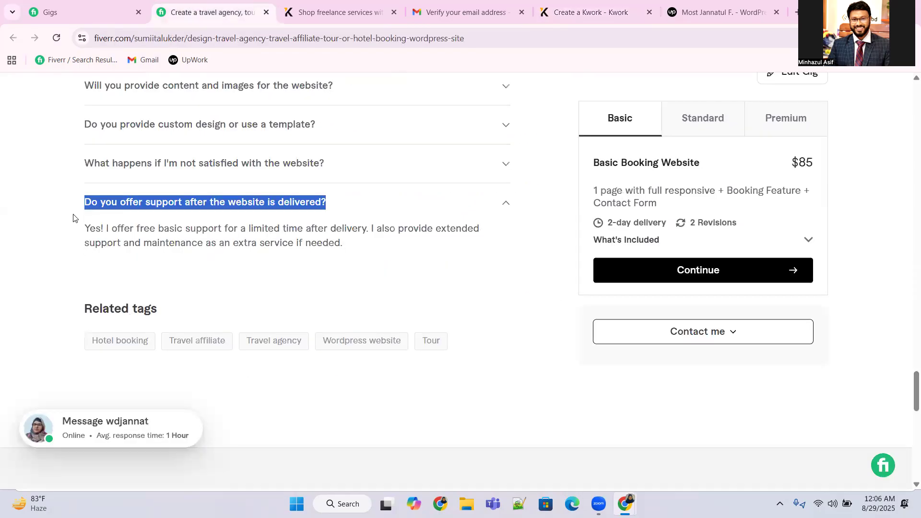
{"action": "left_click_drag", "start_coordinate": [86, 228], "coordinate": [361, 266]}
{"action": "key", "text": "ctrl+c"}
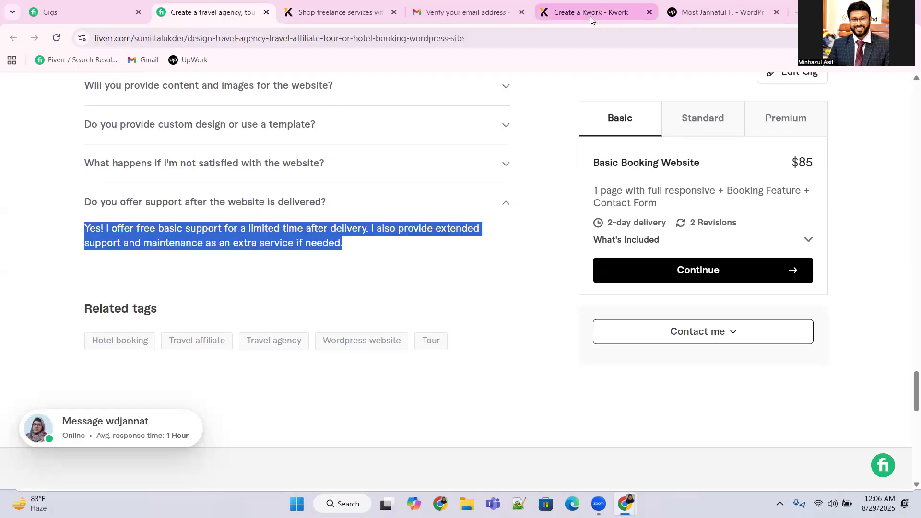
{"action": "left_click", "coordinate": [591, 13]}
{"action": "left_click", "coordinate": [179, 339]}
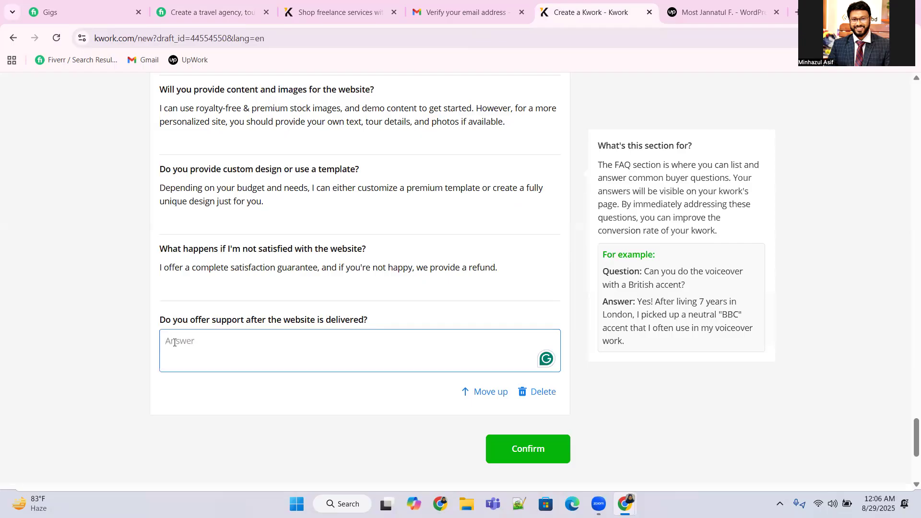
{"action": "key", "text": "ctrl+v"}
{"action": "scroll", "coordinate": [312, 363], "scroll_direction": "down", "scroll_amount": 1}
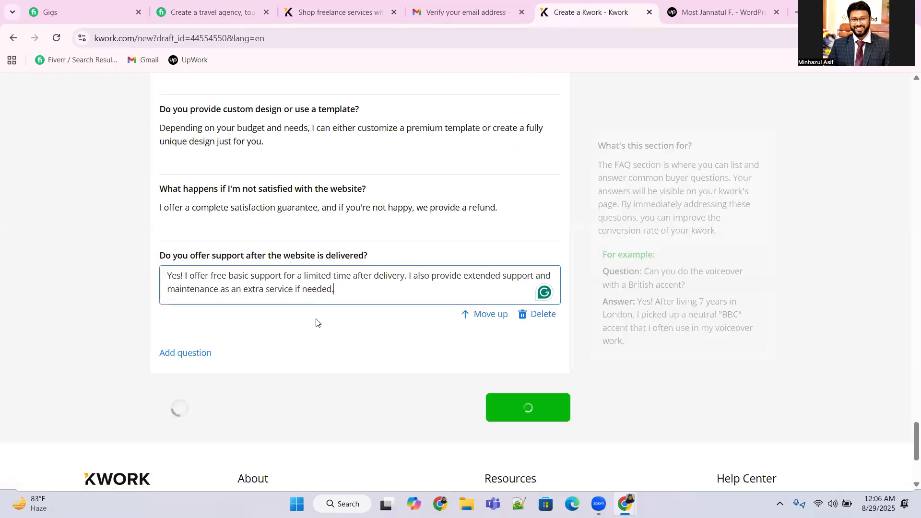
{"action": "left_click", "coordinate": [640, 379]}
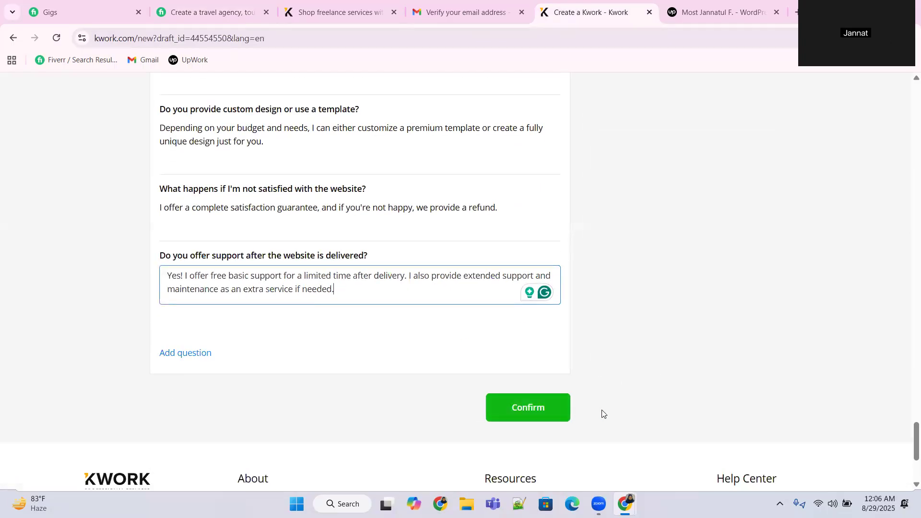
{"action": "left_click", "coordinate": [524, 409]}
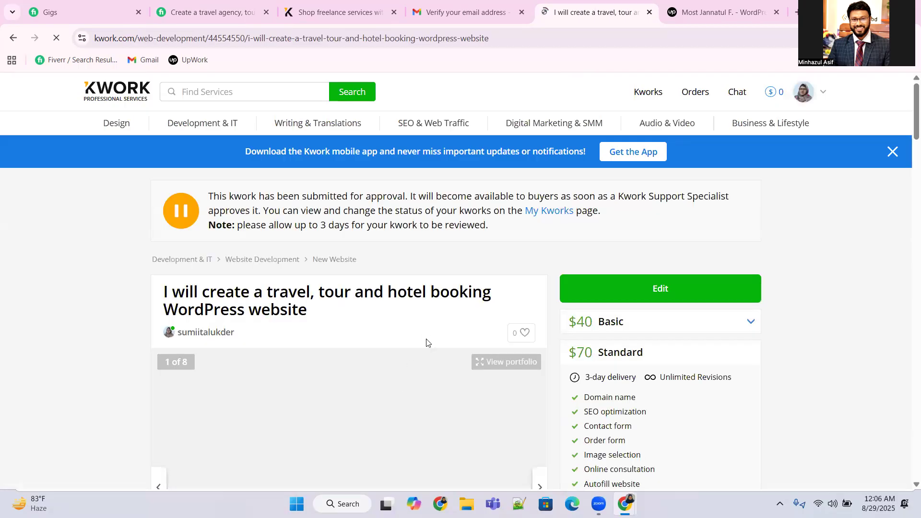
{"action": "scroll", "coordinate": [429, 343], "scroll_direction": "down", "scroll_amount": 1}
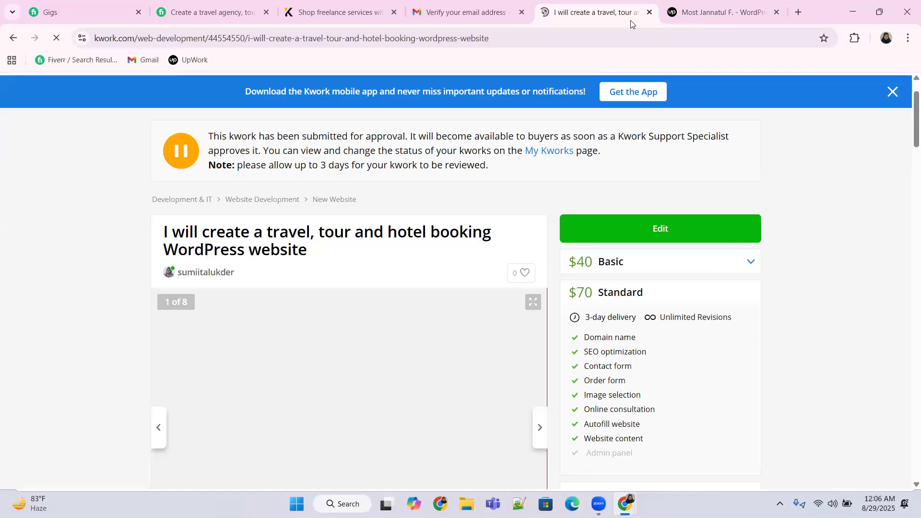
{"action": "scroll", "coordinate": [834, 259], "scroll_direction": "down", "scroll_amount": 1}
{"action": "scroll", "coordinate": [829, 258], "scroll_direction": "down", "scroll_amount": 1}
{"action": "scroll", "coordinate": [829, 258], "scroll_direction": "up", "scroll_amount": 2}
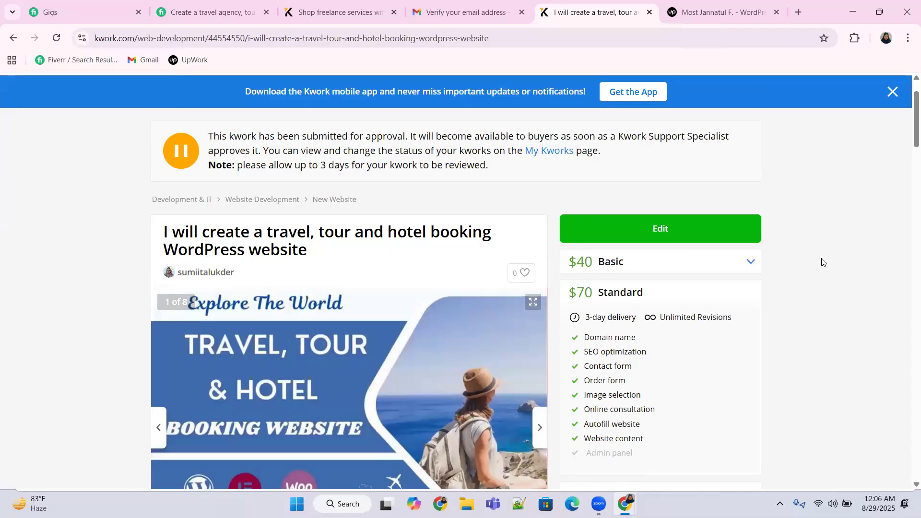
{"action": "scroll", "coordinate": [821, 262], "scroll_direction": "down", "scroll_amount": 1}
{"action": "scroll", "coordinate": [800, 226], "scroll_direction": "down", "scroll_amount": 2}
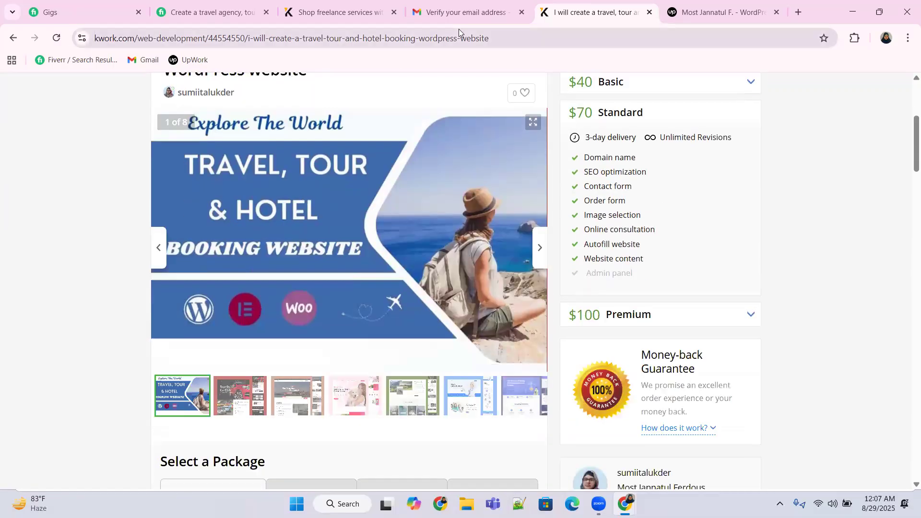
{"action": "scroll", "coordinate": [835, 161], "scroll_direction": "up", "scroll_amount": 2}
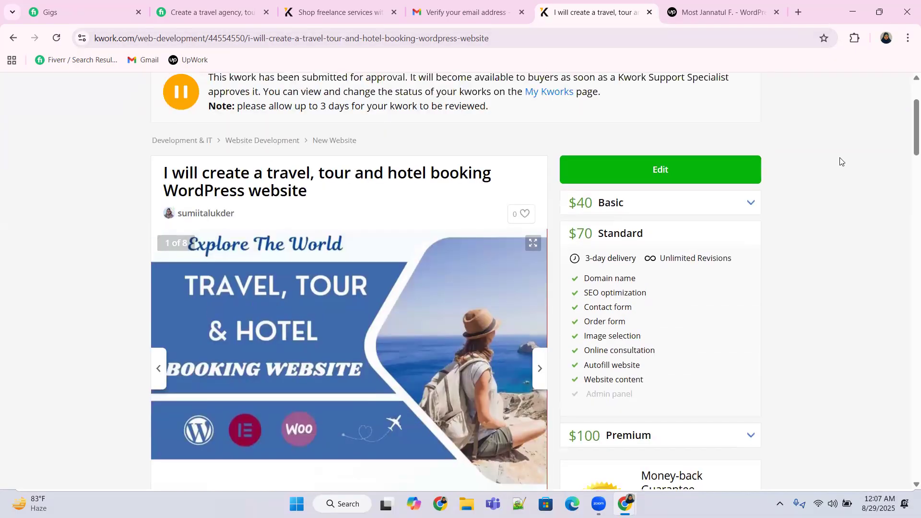
{"action": "scroll", "coordinate": [839, 161], "scroll_direction": "up", "scroll_amount": 2}
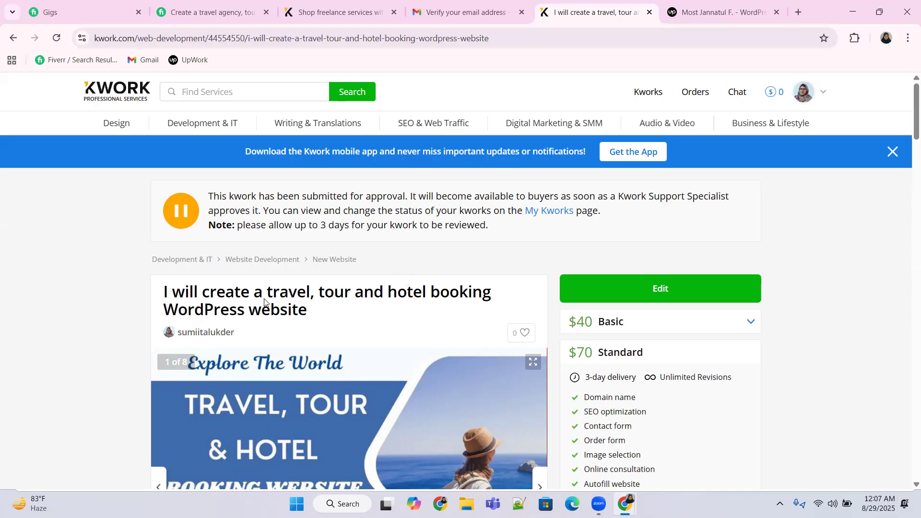
{"action": "scroll", "coordinate": [264, 301], "scroll_direction": "down", "scroll_amount": 2}
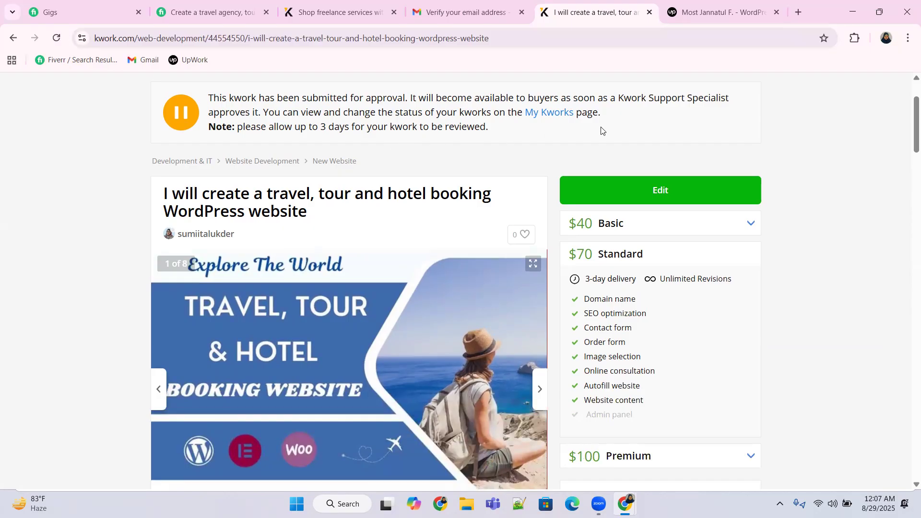
{"action": "scroll", "coordinate": [692, 126], "scroll_direction": "up", "scroll_amount": 2}
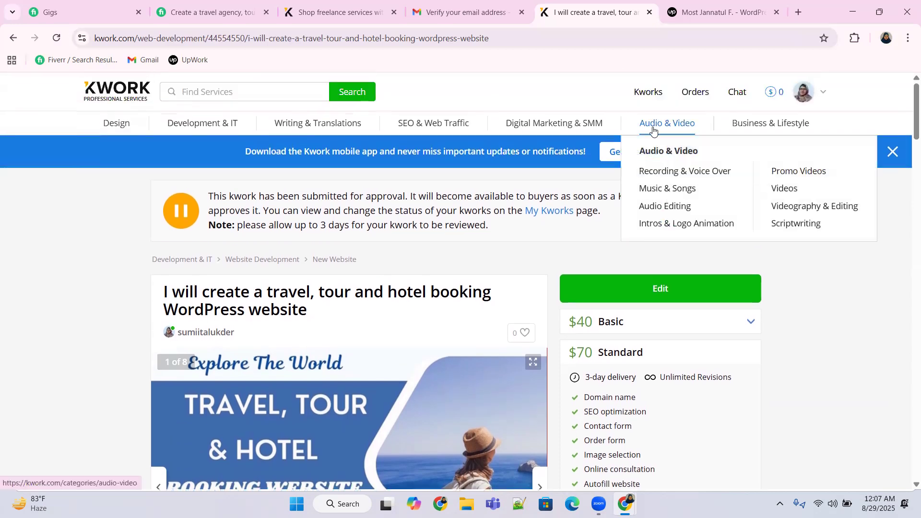
View My Kworks, dismiss the mobile app banner, check the chat inbox, then open My Orders.
{"action": "left_click", "coordinate": [643, 93]}
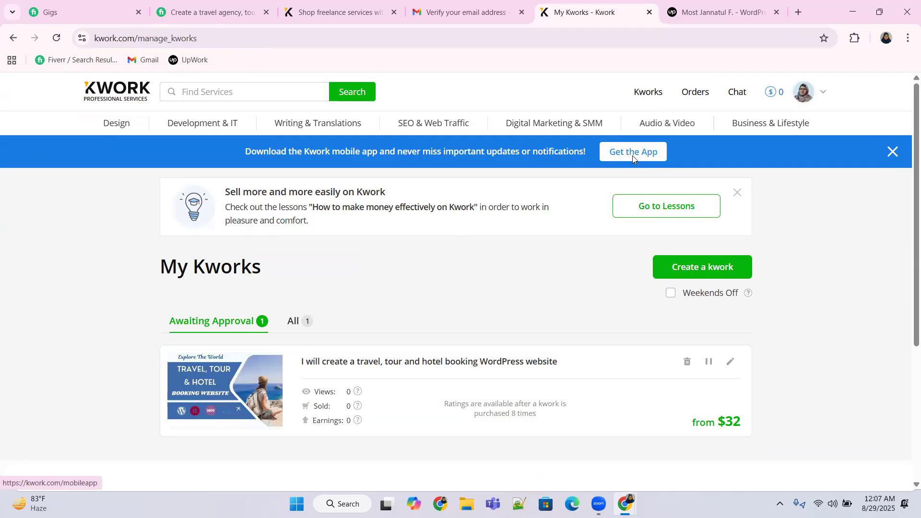
{"action": "left_click", "coordinate": [890, 153]}
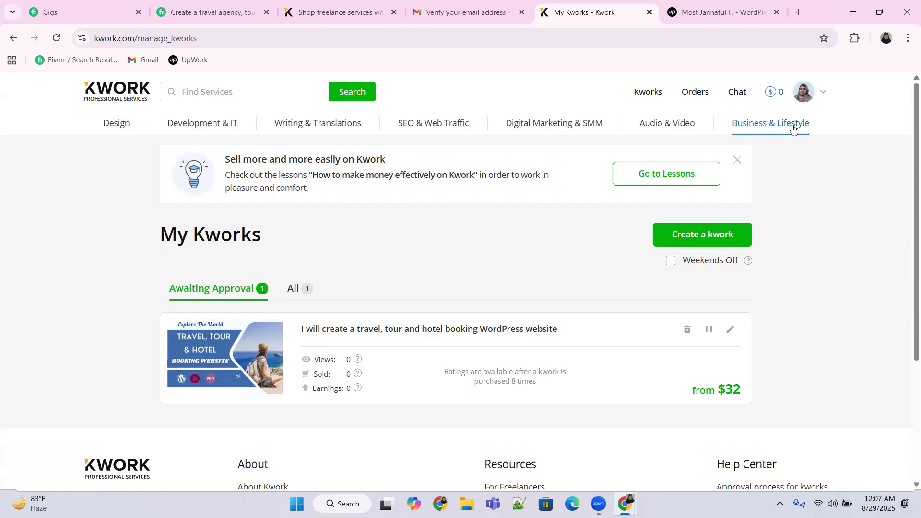
{"action": "left_click", "coordinate": [739, 95]}
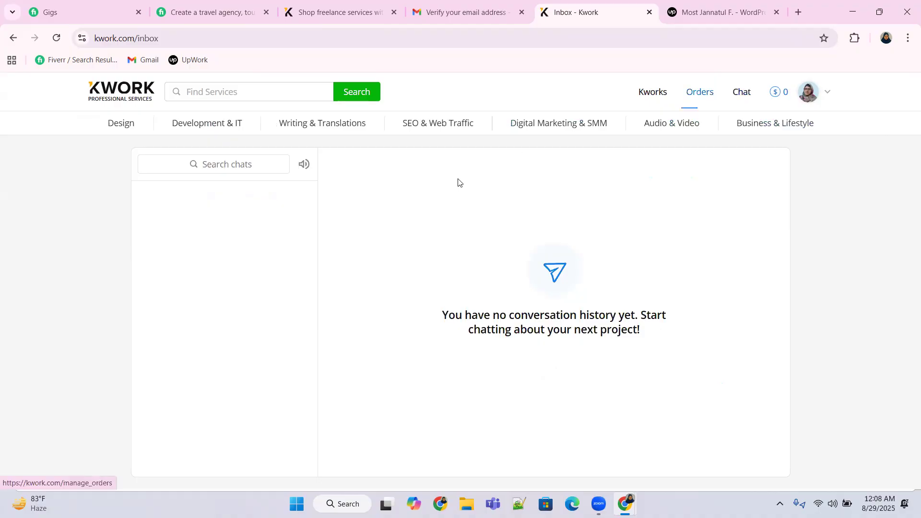
{"action": "left_click", "coordinate": [700, 93]}
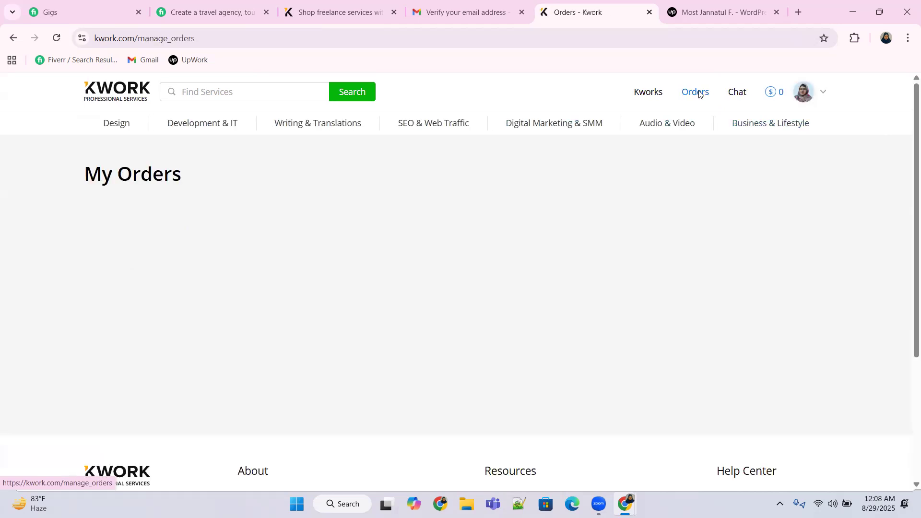
Open the $0 balance's Withdraw Funds form and view its withdrawal methods, set to Credit/debit card.
{"action": "left_click", "coordinate": [772, 93]}
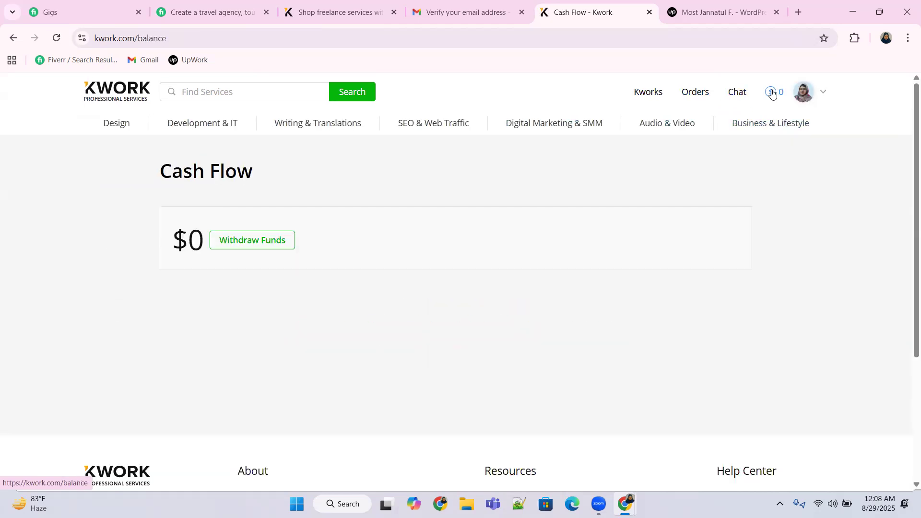
{"action": "left_click", "coordinate": [253, 241]}
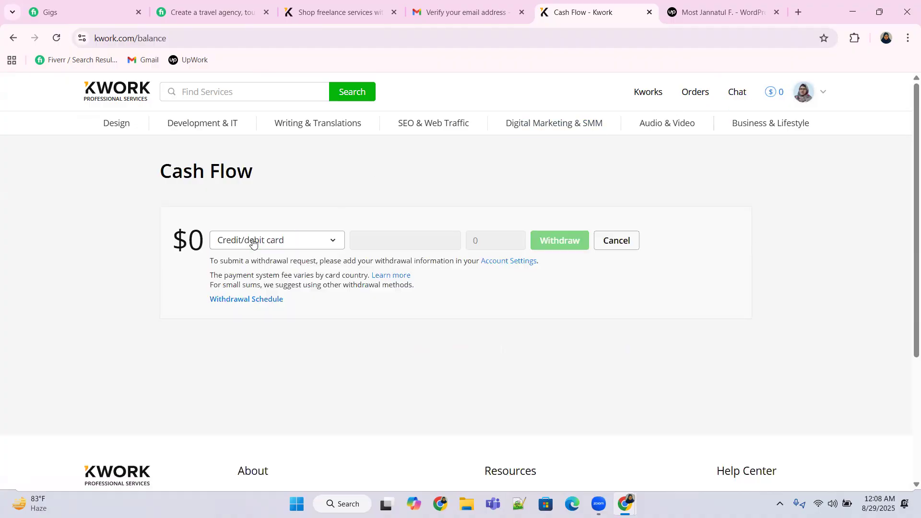
{"action": "left_click", "coordinate": [247, 244]}
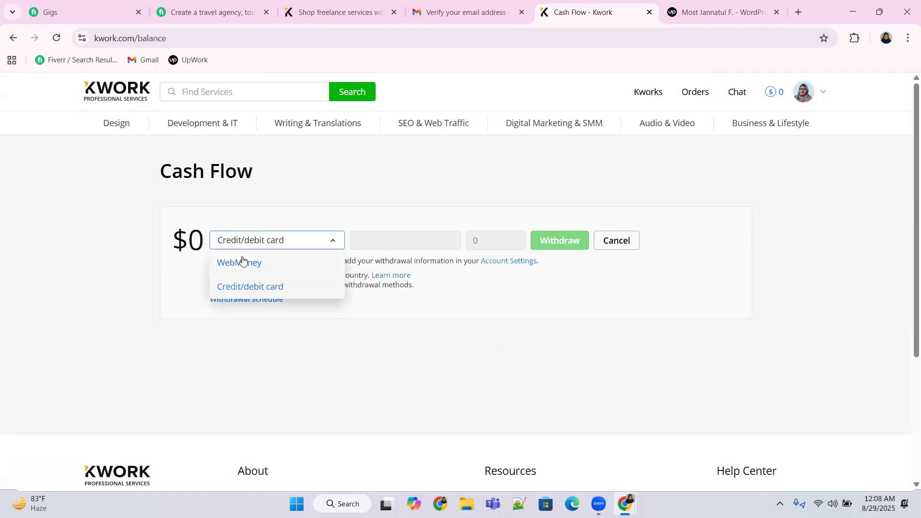
Search Kwork's services for 'wordpress'.
{"action": "left_click", "coordinate": [394, 181]}
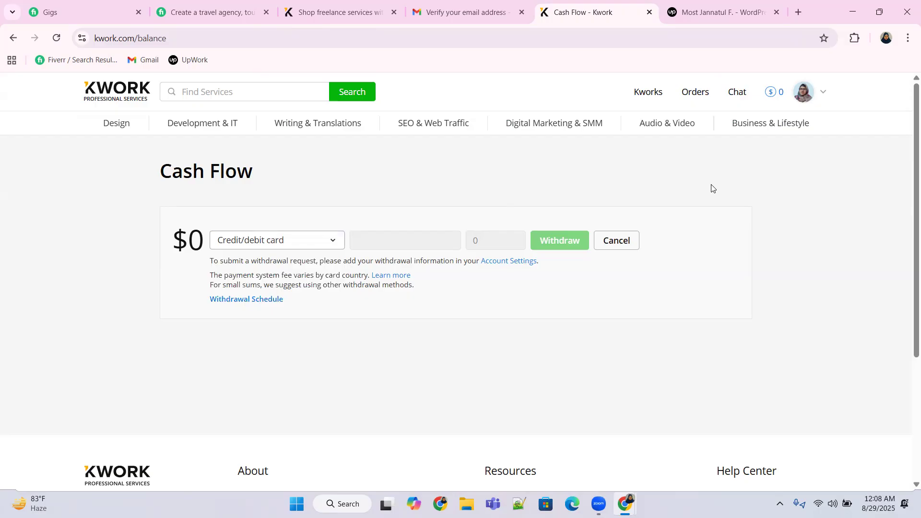
{"action": "left_click", "coordinate": [232, 90]}
{"action": "type", "text": "wordpress"}
{"action": "key", "text": "Return"}
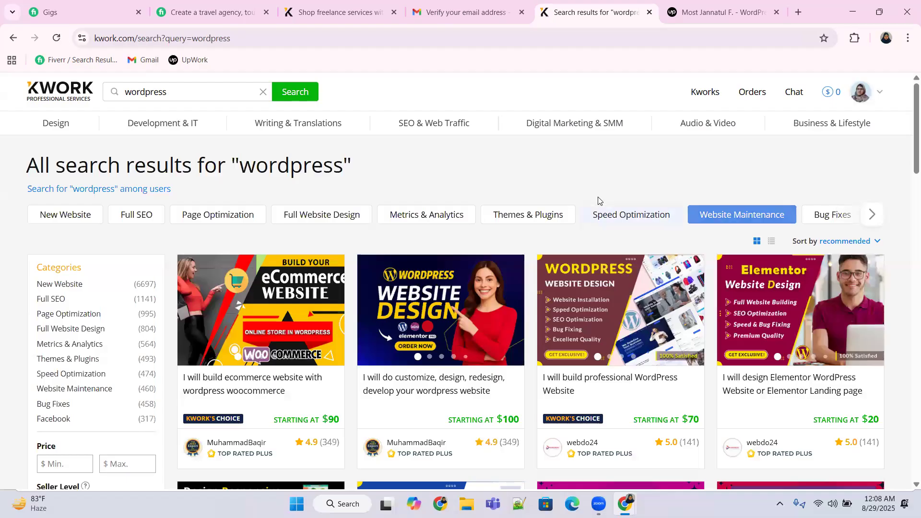
{"action": "scroll", "coordinate": [535, 185], "scroll_direction": "down", "scroll_amount": 2}
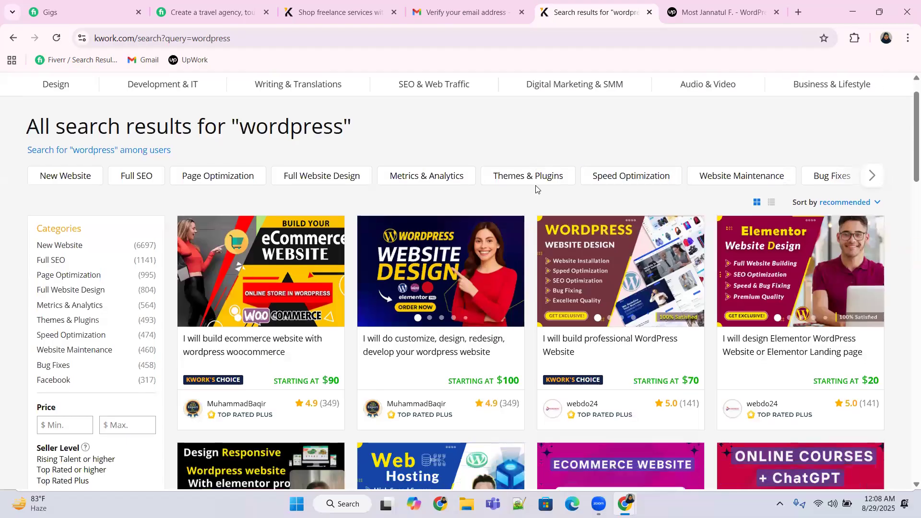
{"action": "scroll", "coordinate": [535, 185], "scroll_direction": "down", "scroll_amount": 2}
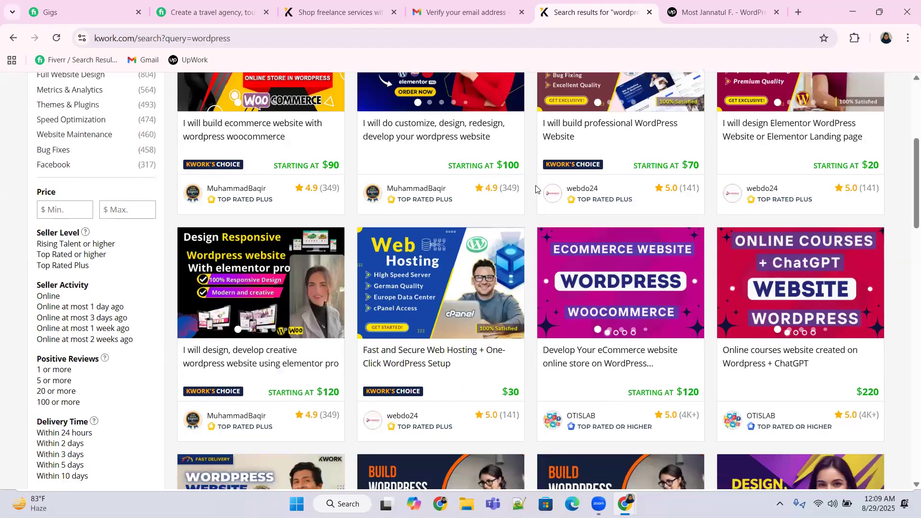
{"action": "scroll", "coordinate": [535, 188], "scroll_direction": "down", "scroll_amount": 2}
{"action": "scroll", "coordinate": [536, 185], "scroll_direction": "down", "scroll_amount": 4}
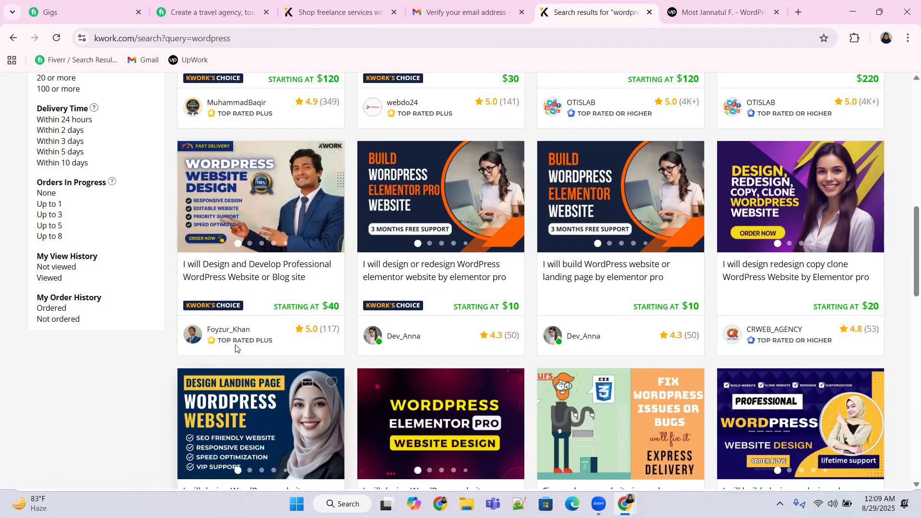
{"action": "mouse_move", "coordinate": [242, 340]}
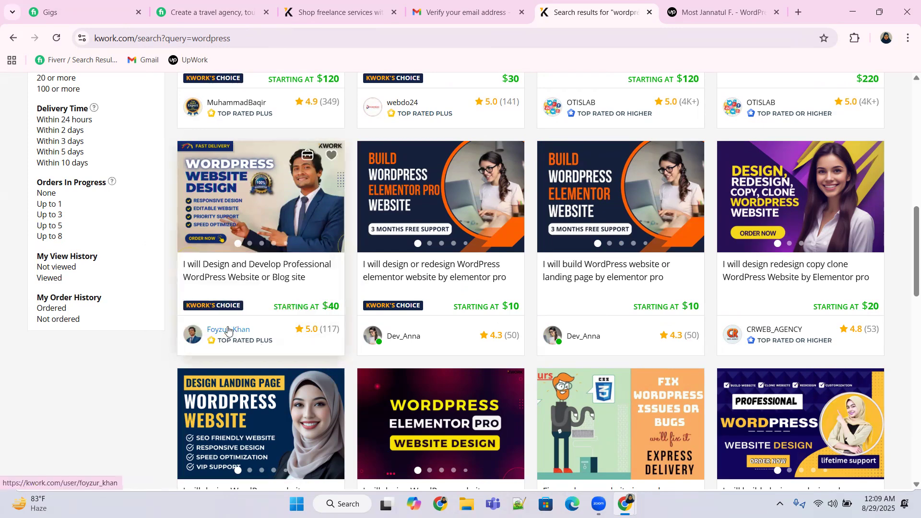
{"action": "left_click", "coordinate": [228, 330]}
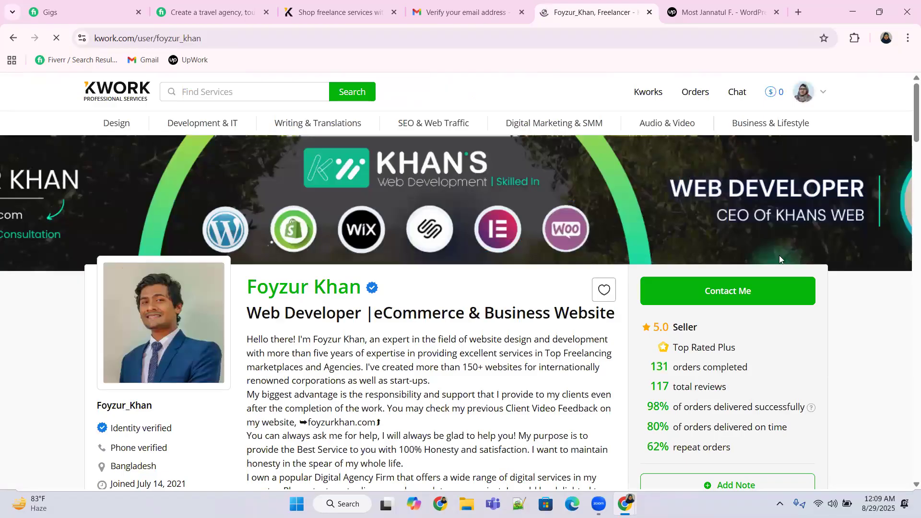
{"action": "scroll", "coordinate": [867, 319], "scroll_direction": "down", "scroll_amount": 4}
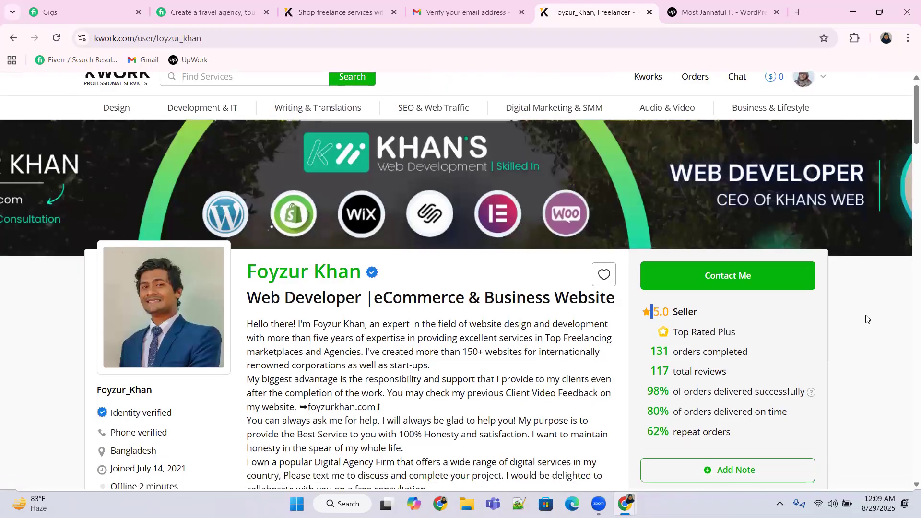
{"action": "scroll", "coordinate": [866, 319], "scroll_direction": "down", "scroll_amount": 4}
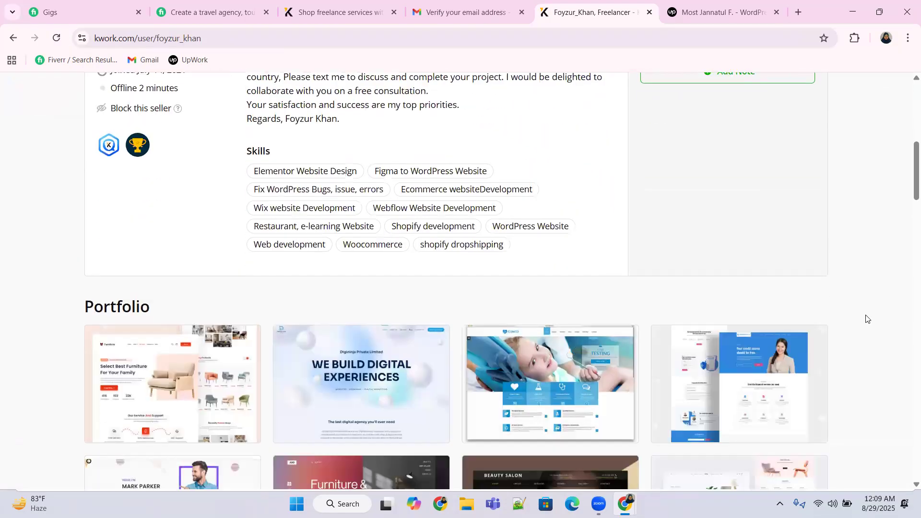
{"action": "scroll", "coordinate": [866, 319], "scroll_direction": "down", "scroll_amount": 6}
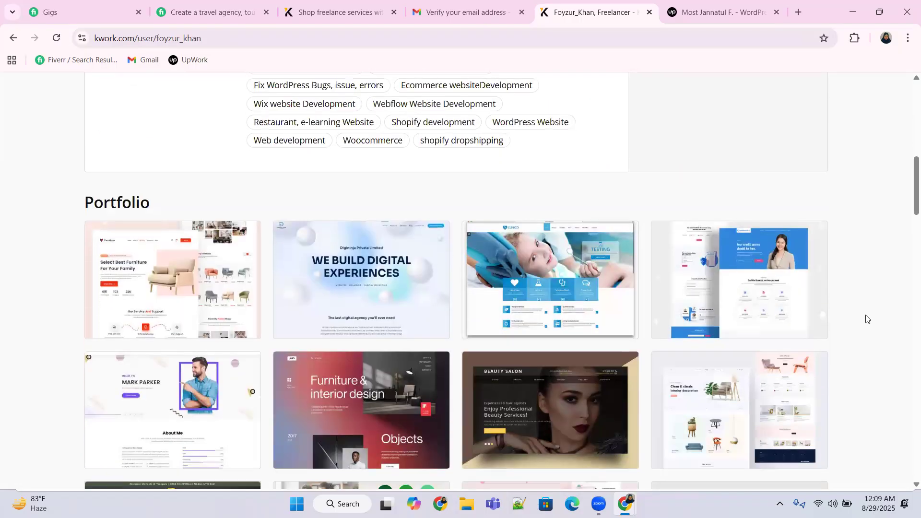
{"action": "scroll", "coordinate": [866, 319], "scroll_direction": "down", "scroll_amount": 12}
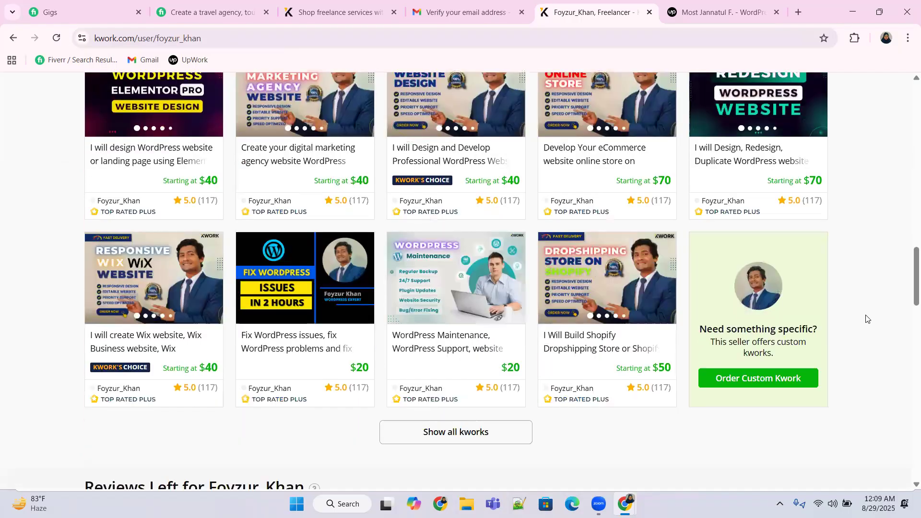
{"action": "scroll", "coordinate": [866, 319], "scroll_direction": "up", "scroll_amount": 4}
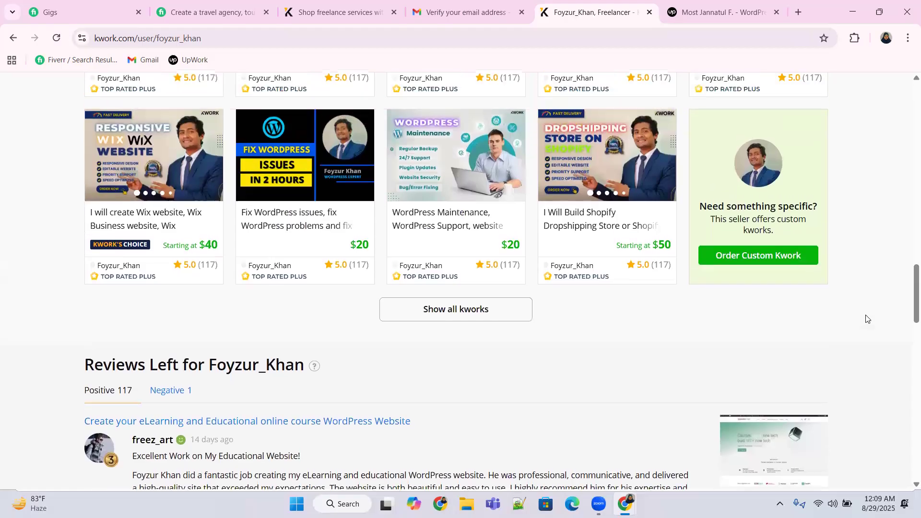
{"action": "scroll", "coordinate": [866, 319], "scroll_direction": "up", "scroll_amount": 2}
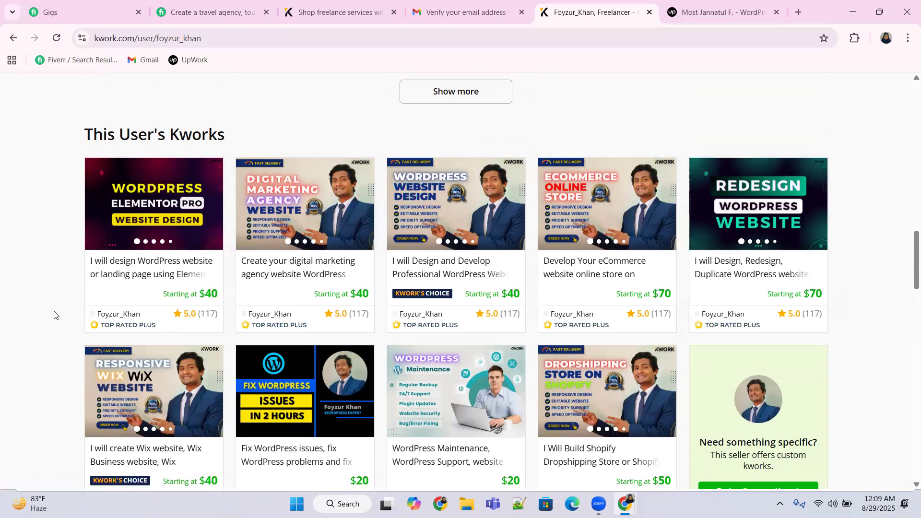
{"action": "scroll", "coordinate": [54, 316], "scroll_direction": "down", "scroll_amount": 1}
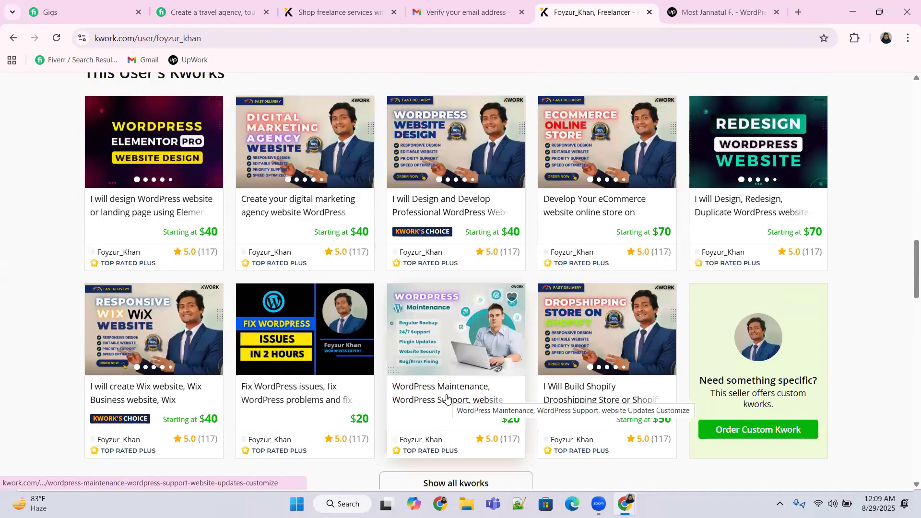
{"action": "scroll", "coordinate": [596, 403], "scroll_direction": "down", "scroll_amount": 1}
{"action": "scroll", "coordinate": [596, 403], "scroll_direction": "down", "scroll_amount": 2}
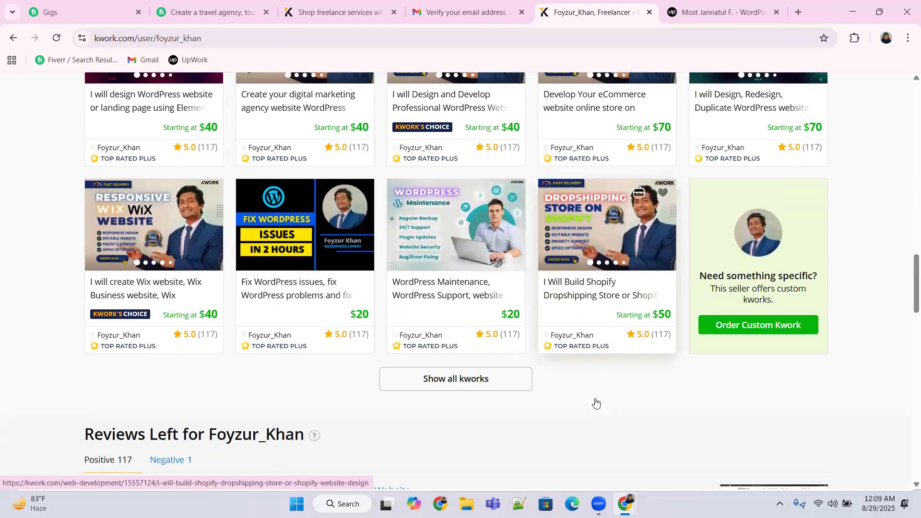
{"action": "left_click", "coordinate": [475, 369]}
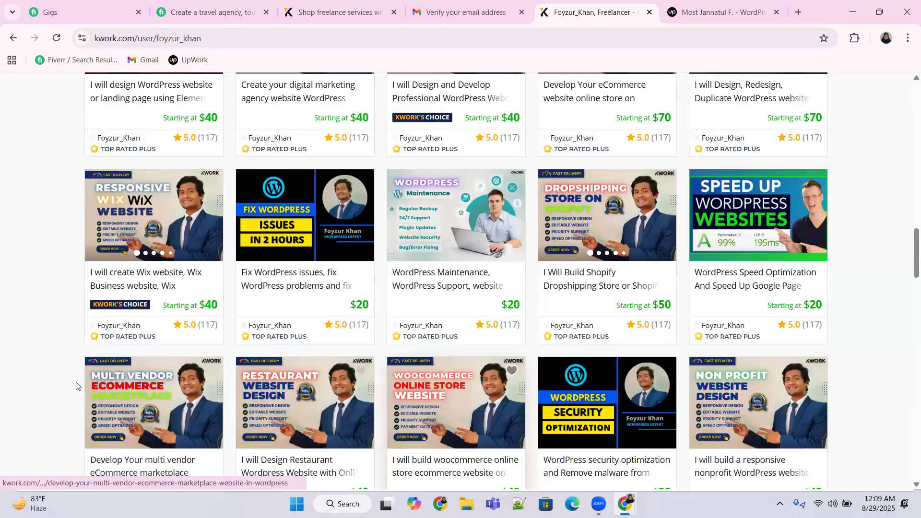
{"action": "scroll", "coordinate": [62, 384], "scroll_direction": "down", "scroll_amount": 2}
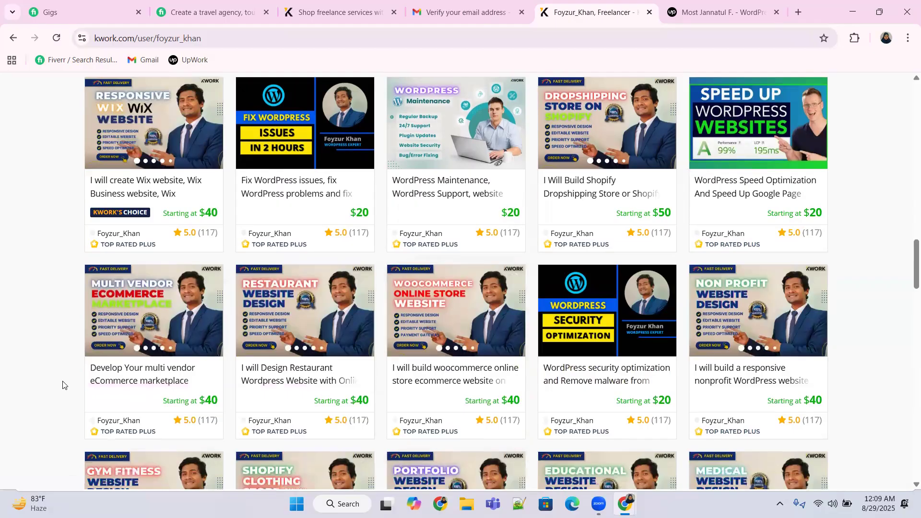
{"action": "scroll", "coordinate": [61, 384], "scroll_direction": "down", "scroll_amount": 1}
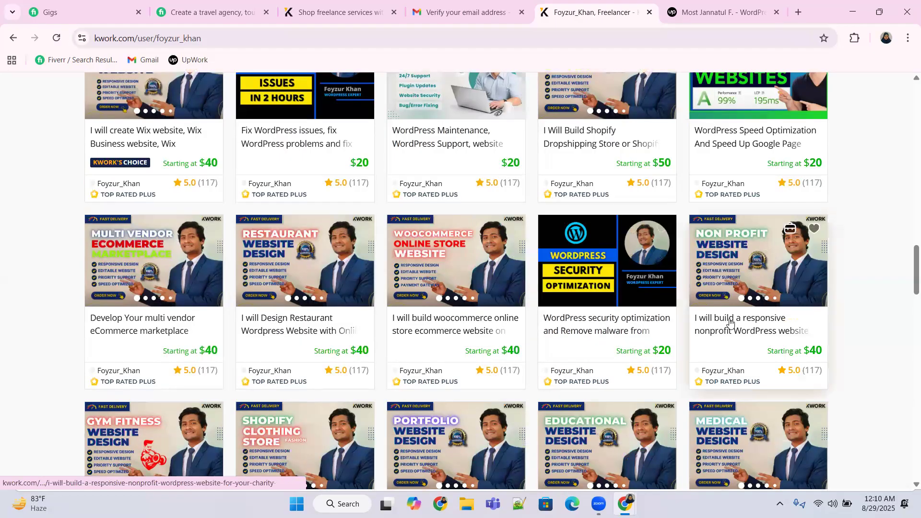
{"action": "scroll", "coordinate": [856, 317], "scroll_direction": "down", "scroll_amount": 1}
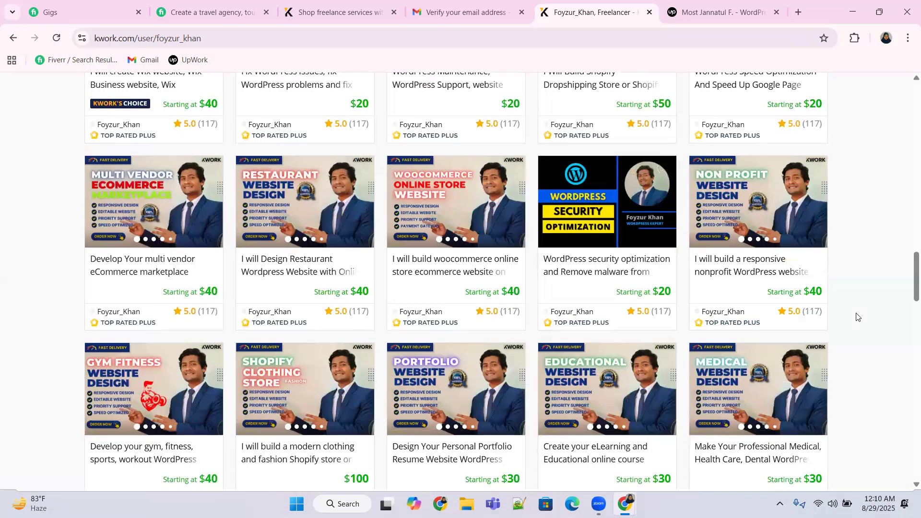
{"action": "scroll", "coordinate": [856, 317], "scroll_direction": "down", "scroll_amount": 1}
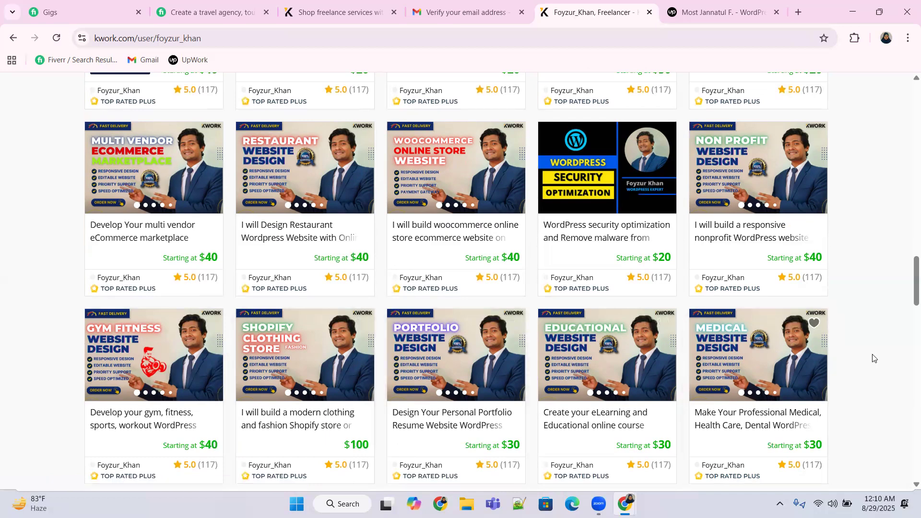
{"action": "scroll", "coordinate": [873, 359], "scroll_direction": "down", "scroll_amount": 3}
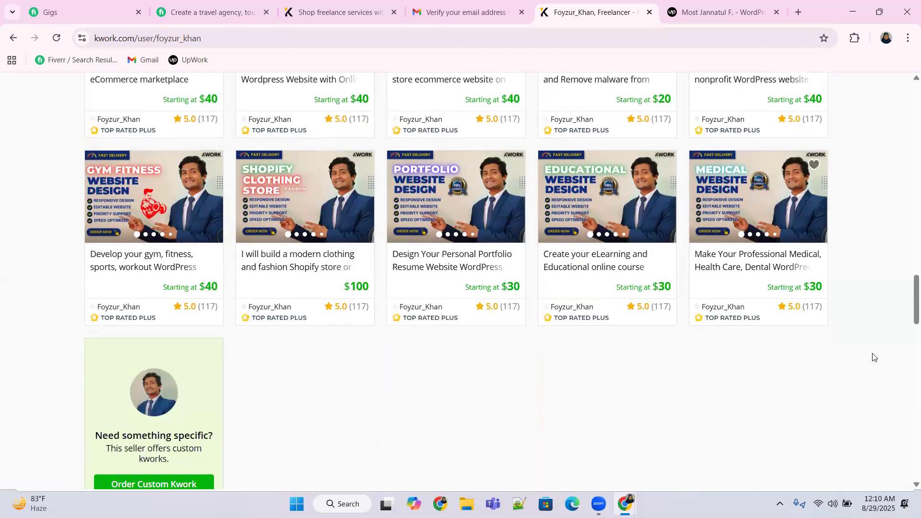
{"action": "scroll", "coordinate": [473, 395], "scroll_direction": "down", "scroll_amount": 3}
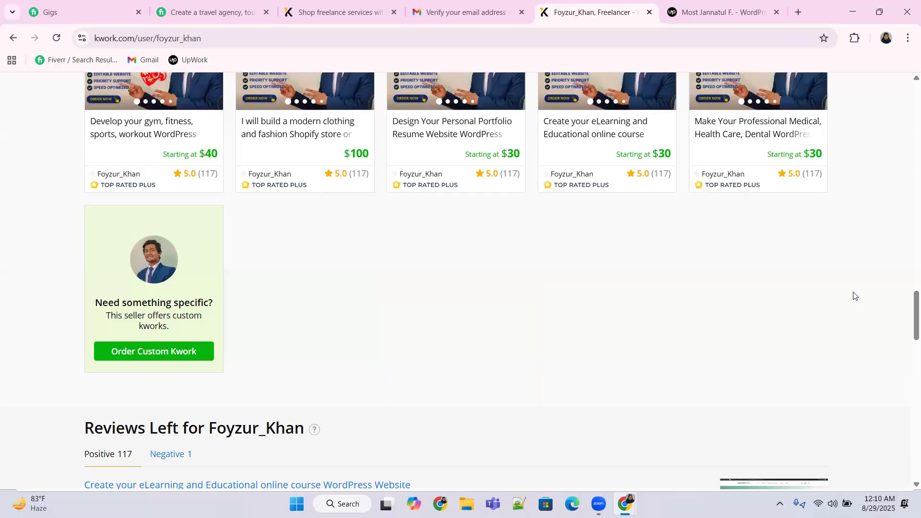
{"action": "scroll", "coordinate": [853, 296], "scroll_direction": "up", "scroll_amount": 2}
{"action": "scroll", "coordinate": [853, 296], "scroll_direction": "up", "scroll_amount": 15}
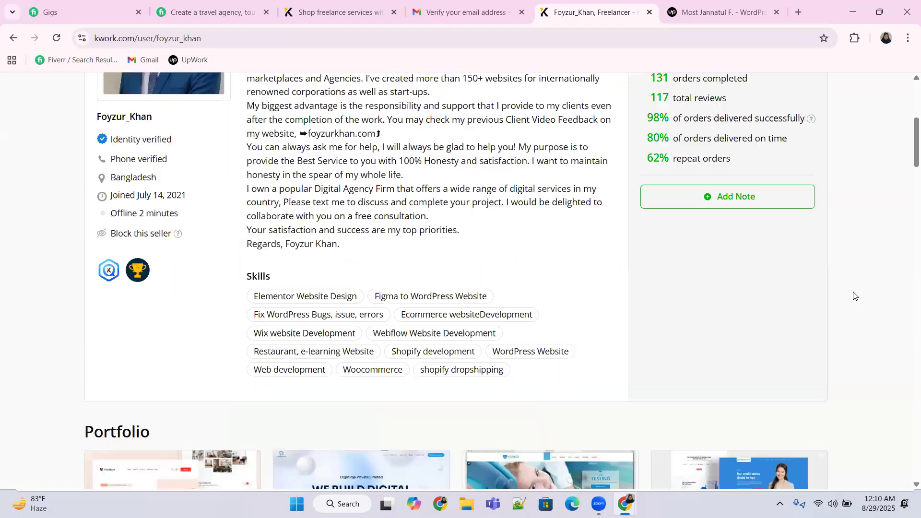
{"action": "scroll", "coordinate": [853, 296], "scroll_direction": "up", "scroll_amount": 5}
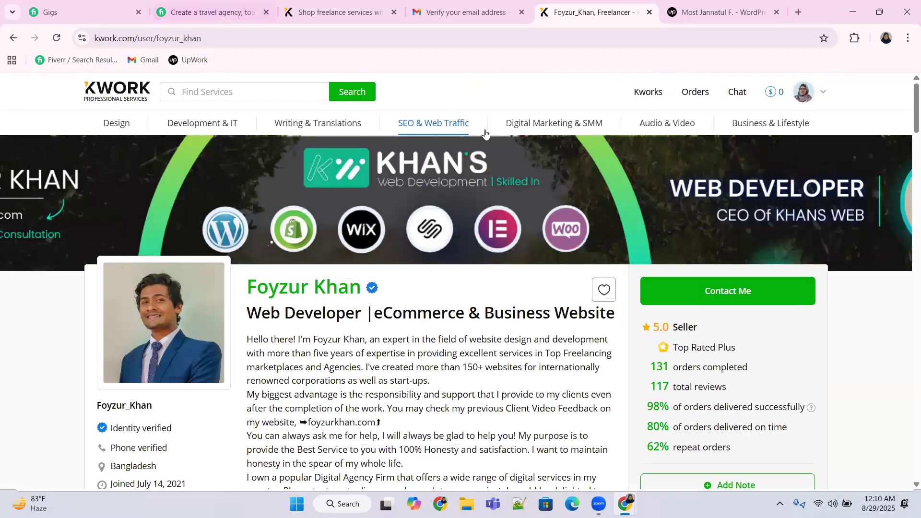
Open your own seller profile from the avatar menu, briefly checking the kwork.com/seller tab.
{"action": "mouse_move", "coordinate": [486, 134]}
{"action": "left_click", "coordinate": [805, 93]}
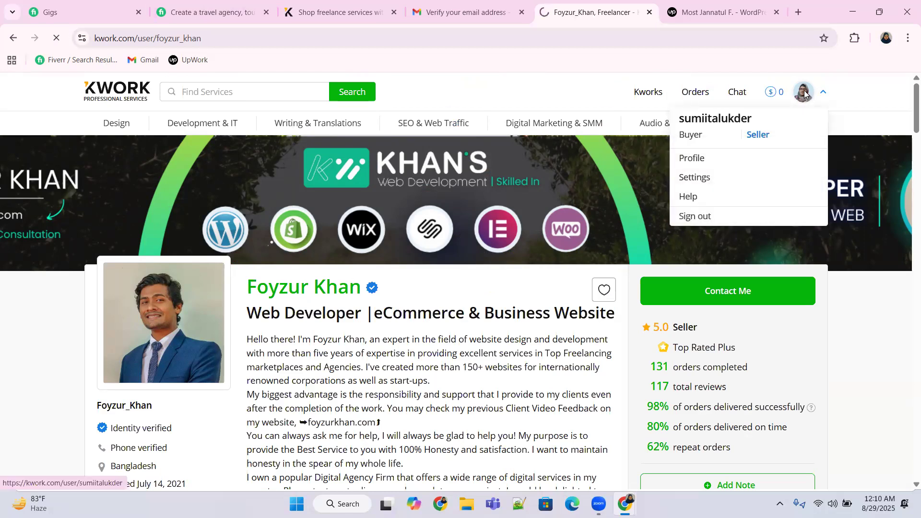
{"action": "left_click", "coordinate": [696, 159]}
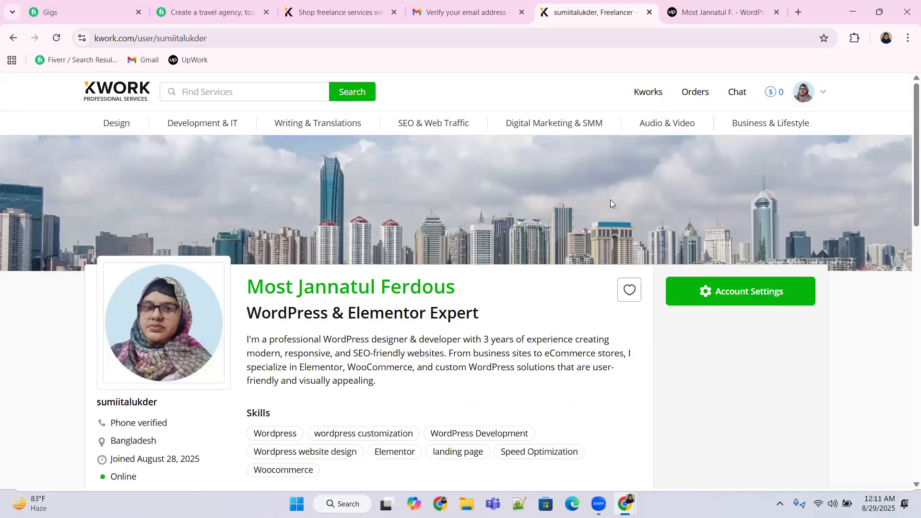
{"action": "left_click", "coordinate": [330, 19]}
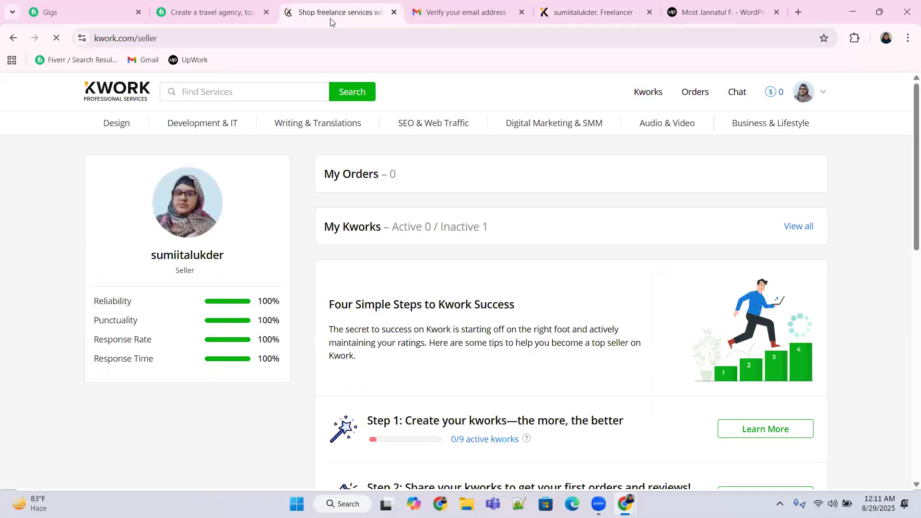
{"action": "left_click", "coordinate": [612, 11]}
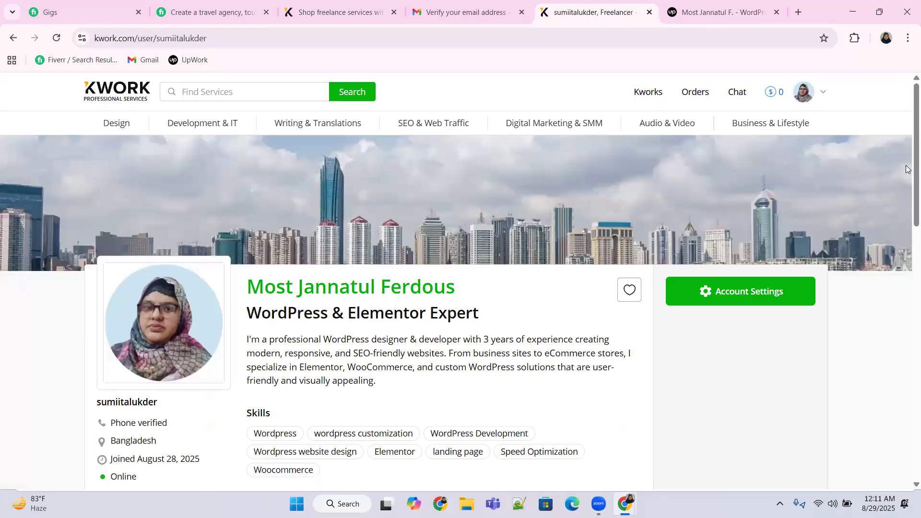
{"action": "scroll", "coordinate": [906, 164], "scroll_direction": "down", "scroll_amount": 1}
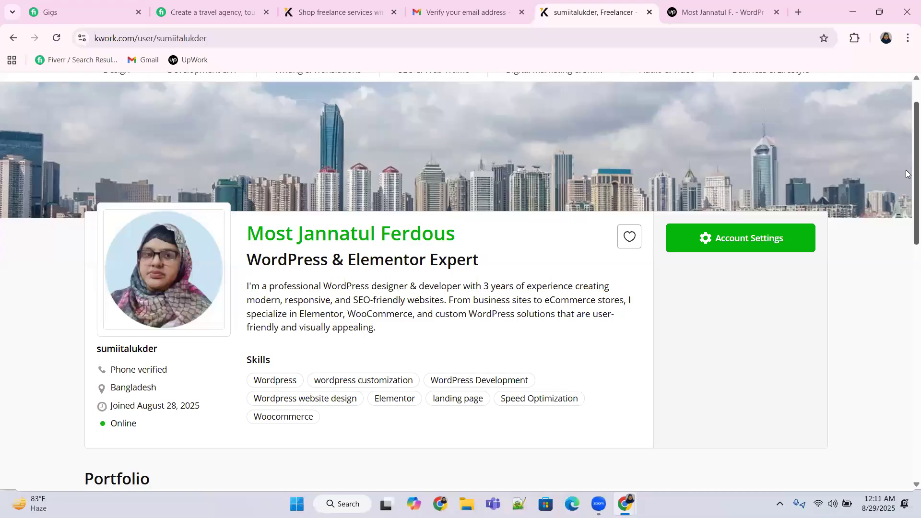
In Account Settings, try the Dark header theme and switch it back to Light.
{"action": "left_click", "coordinate": [737, 239]}
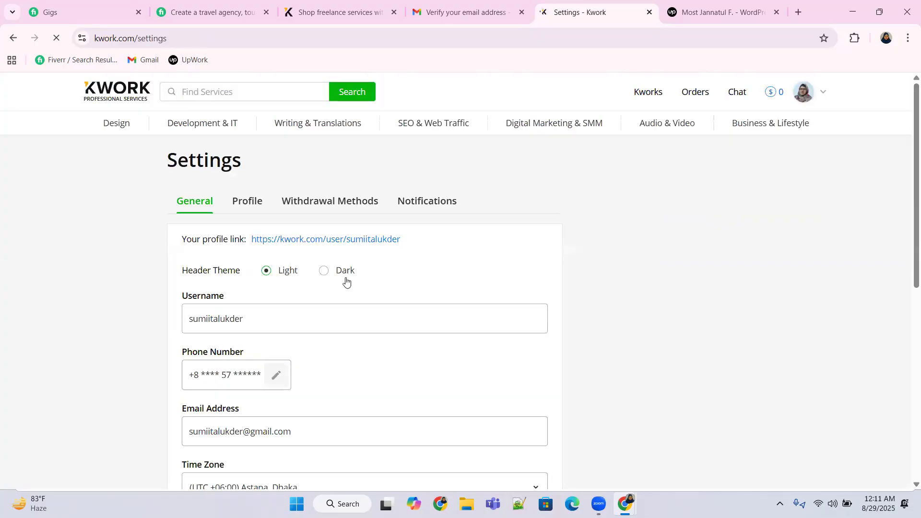
{"action": "left_click", "coordinate": [323, 272]}
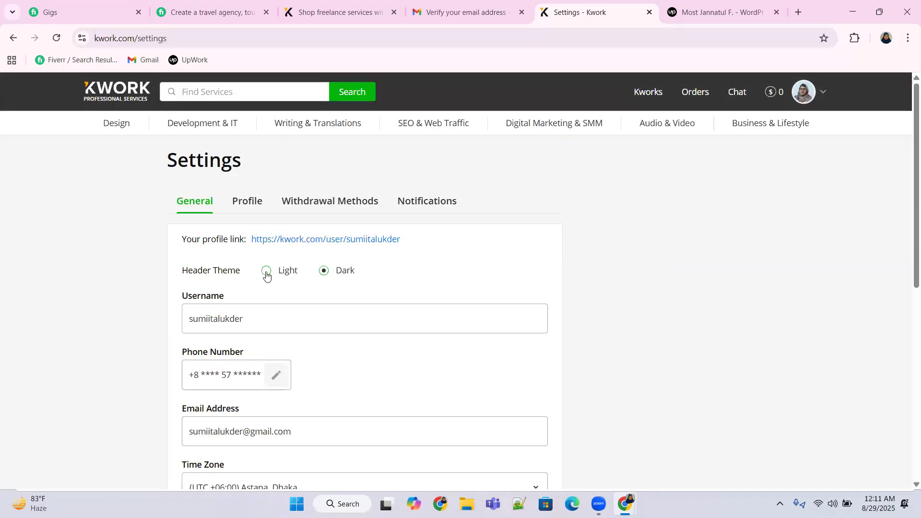
{"action": "left_click", "coordinate": [266, 271]}
Review the Profile settings: name, picture, eight skills, business hours and banner.
{"action": "left_click", "coordinate": [254, 206]}
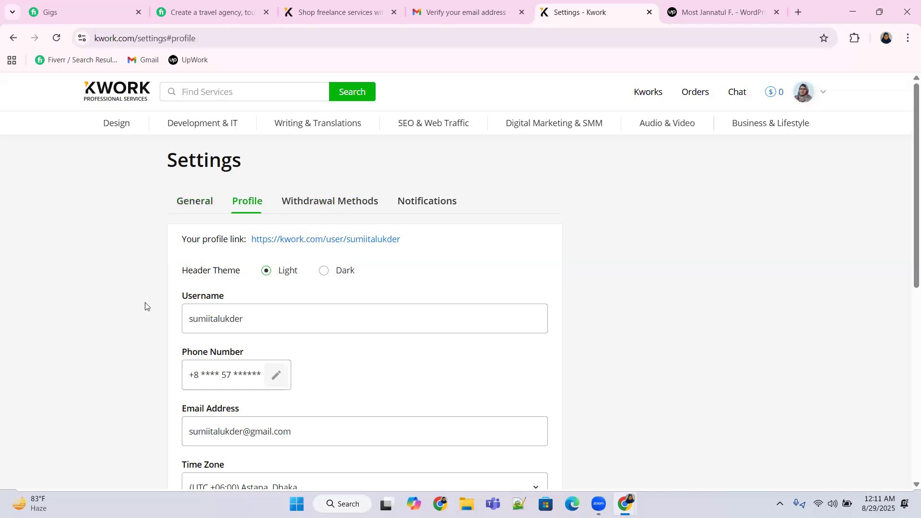
{"action": "scroll", "coordinate": [146, 306], "scroll_direction": "down", "scroll_amount": 2}
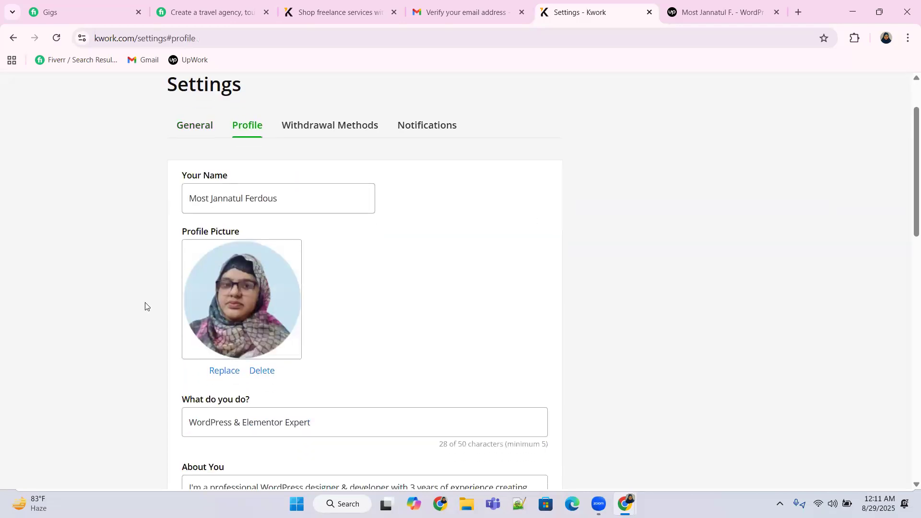
{"action": "scroll", "coordinate": [123, 341], "scroll_direction": "down", "scroll_amount": 8}
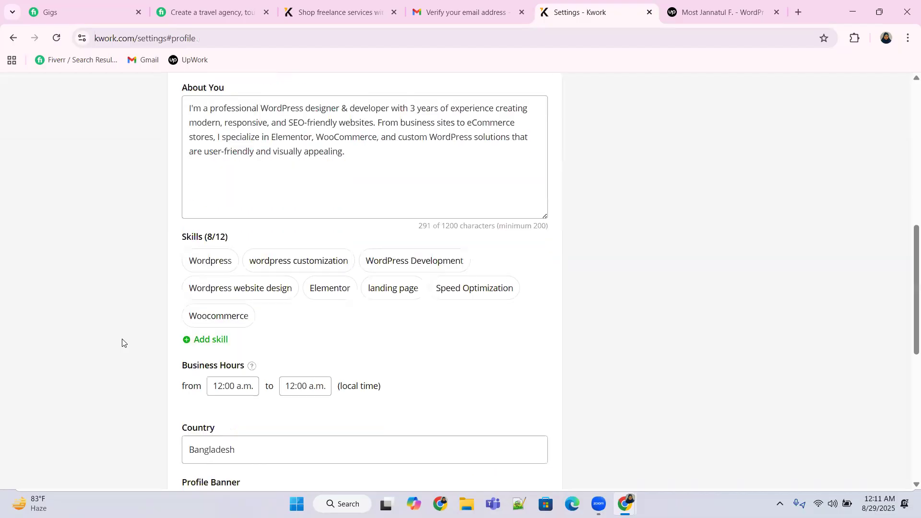
{"action": "scroll", "coordinate": [122, 342], "scroll_direction": "down", "scroll_amount": 5}
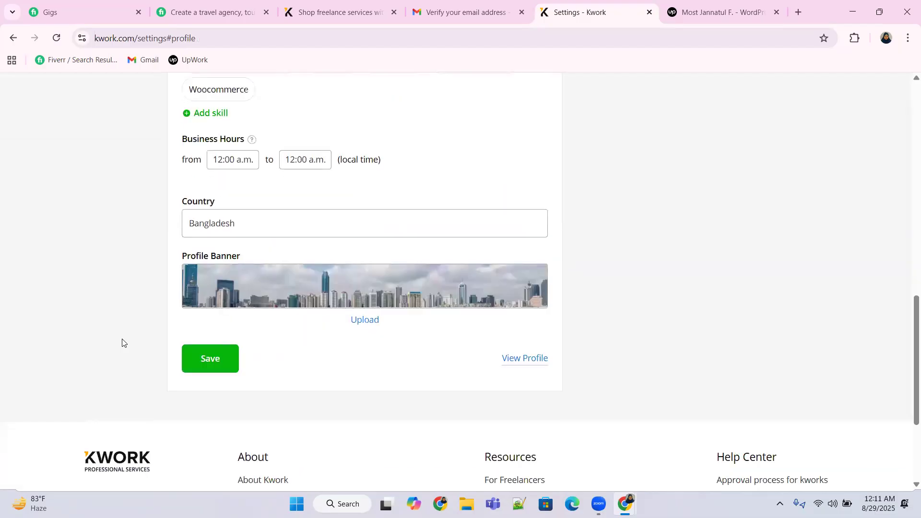
{"action": "mouse_move", "coordinate": [324, 320]}
{"action": "scroll", "coordinate": [591, 295], "scroll_direction": "up", "scroll_amount": 3}
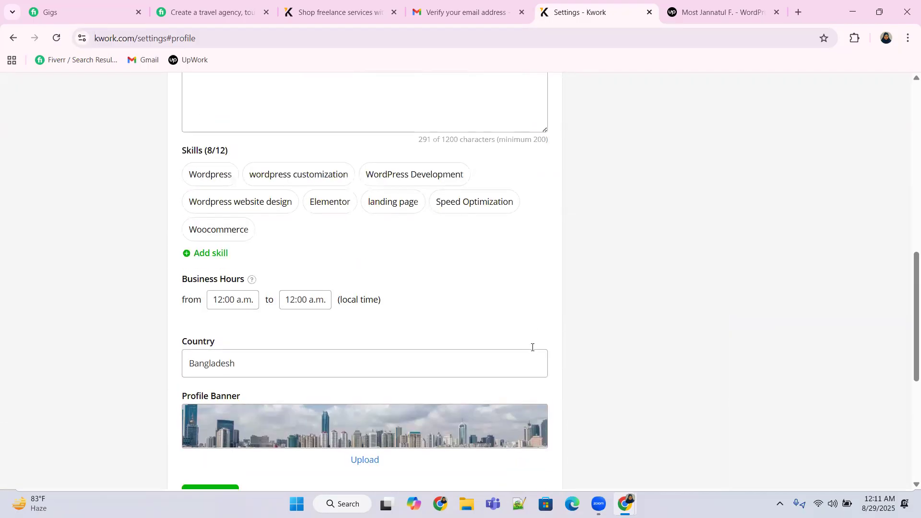
{"action": "scroll", "coordinate": [620, 294], "scroll_direction": "up", "scroll_amount": 10}
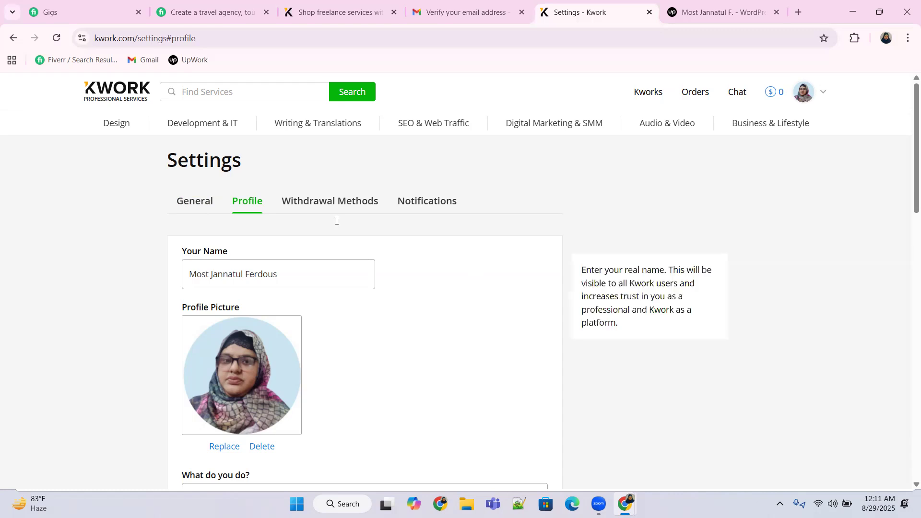
Compare the Fiverr travel agency gig with the Kwork seller dashboard, ending on the dashboard.
{"action": "left_click", "coordinate": [209, 12]}
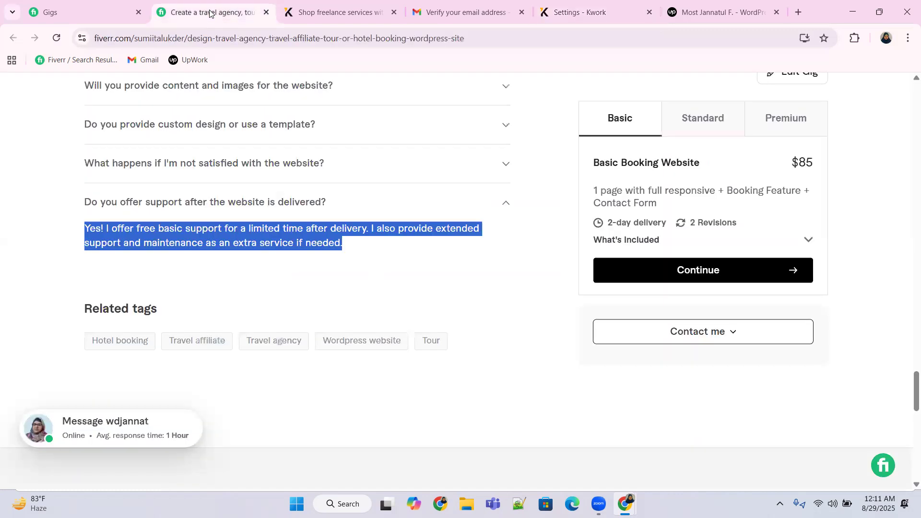
{"action": "left_click", "coordinate": [316, 13]}
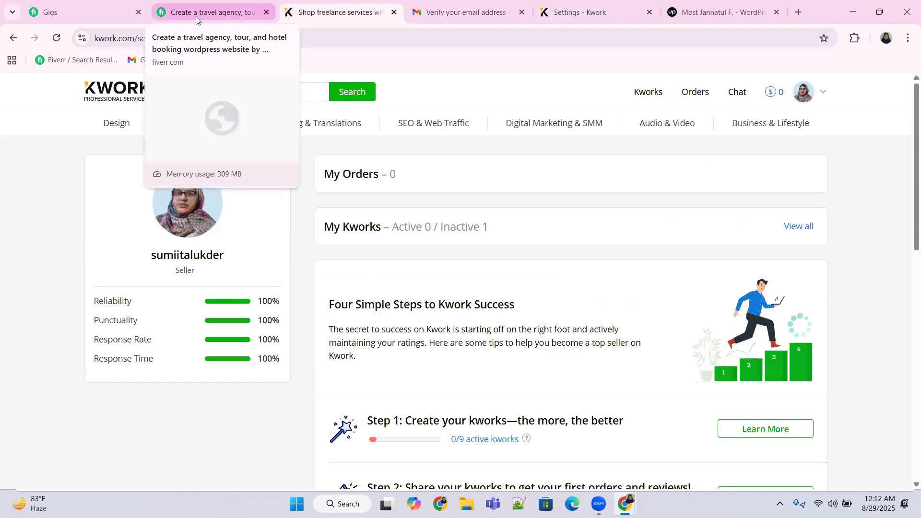
{"action": "left_click", "coordinate": [196, 16]}
{"action": "left_click", "coordinate": [311, 13]}
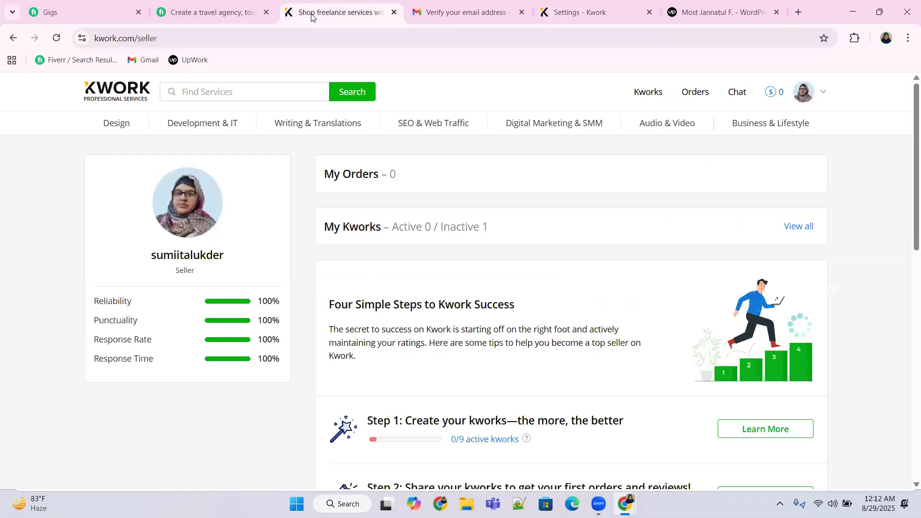
{"action": "left_click", "coordinate": [226, 17]}
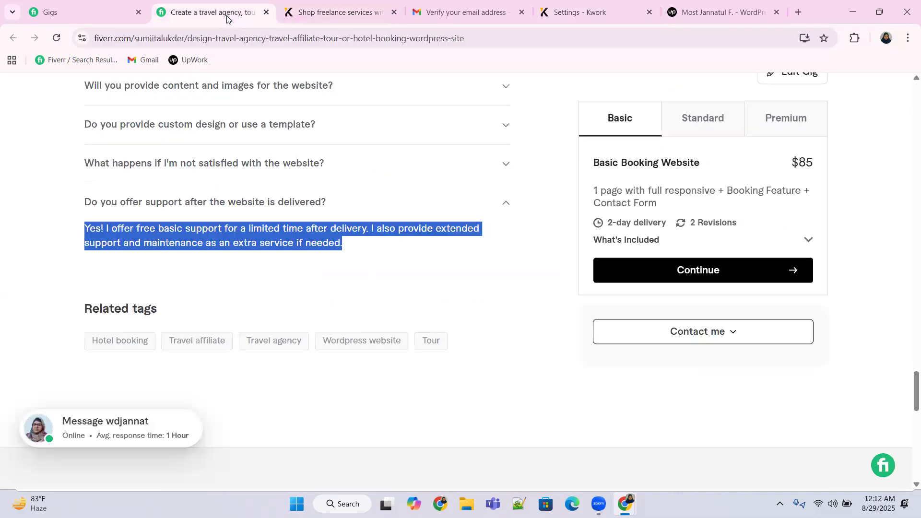
{"action": "left_click", "coordinate": [315, 18]}
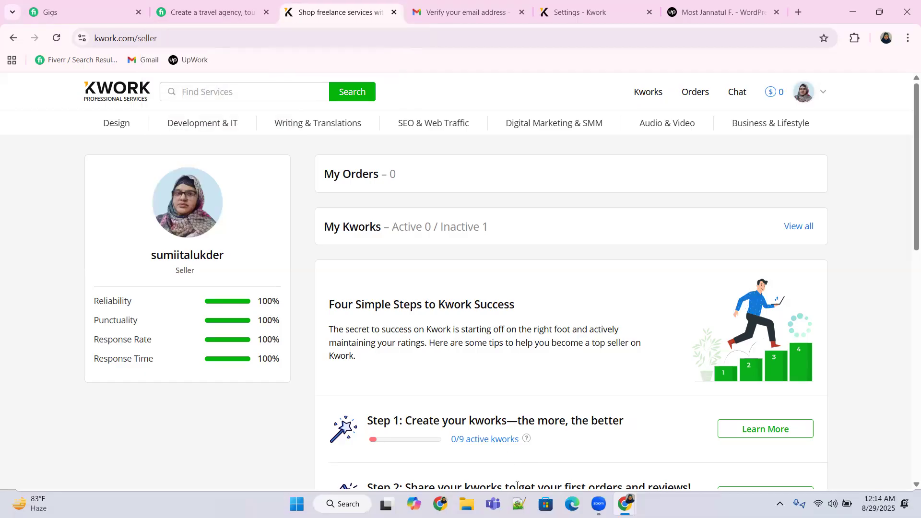
{"action": "scroll", "coordinate": [517, 486], "scroll_direction": "down", "scroll_amount": 1}
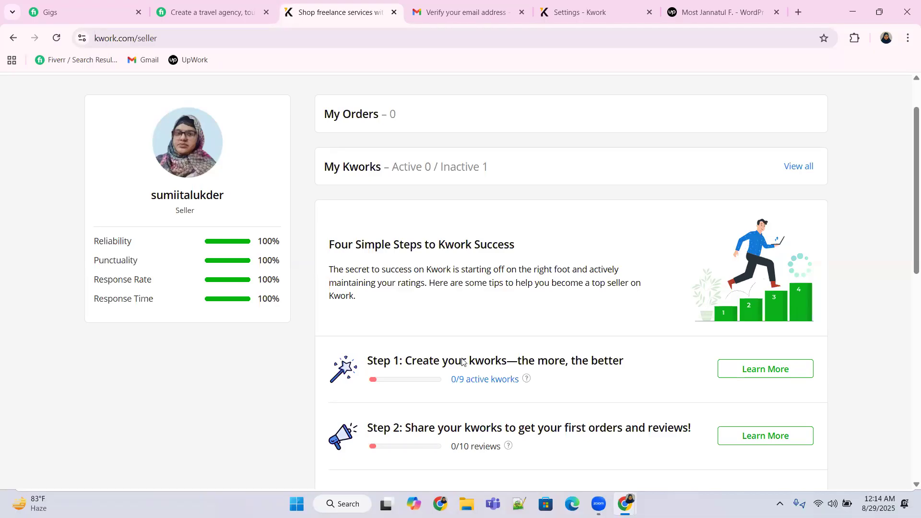
{"action": "scroll", "coordinate": [414, 312], "scroll_direction": "down", "scroll_amount": 1}
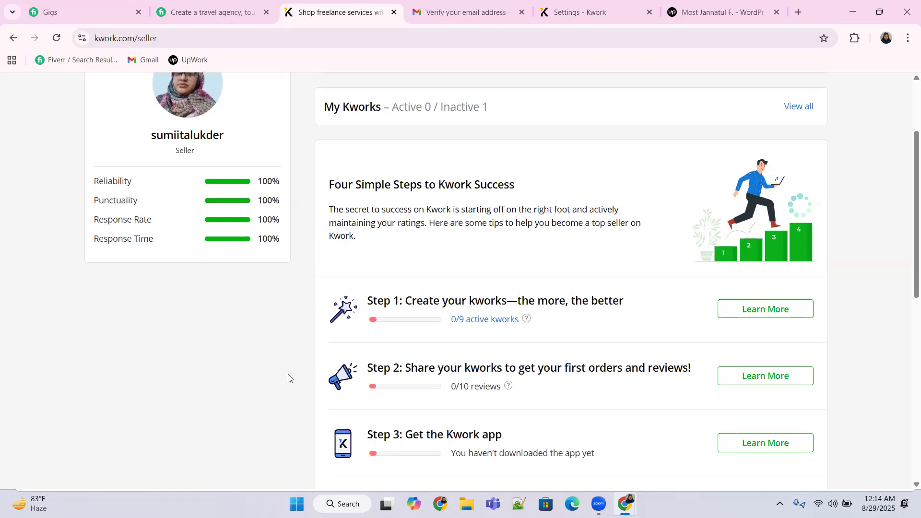